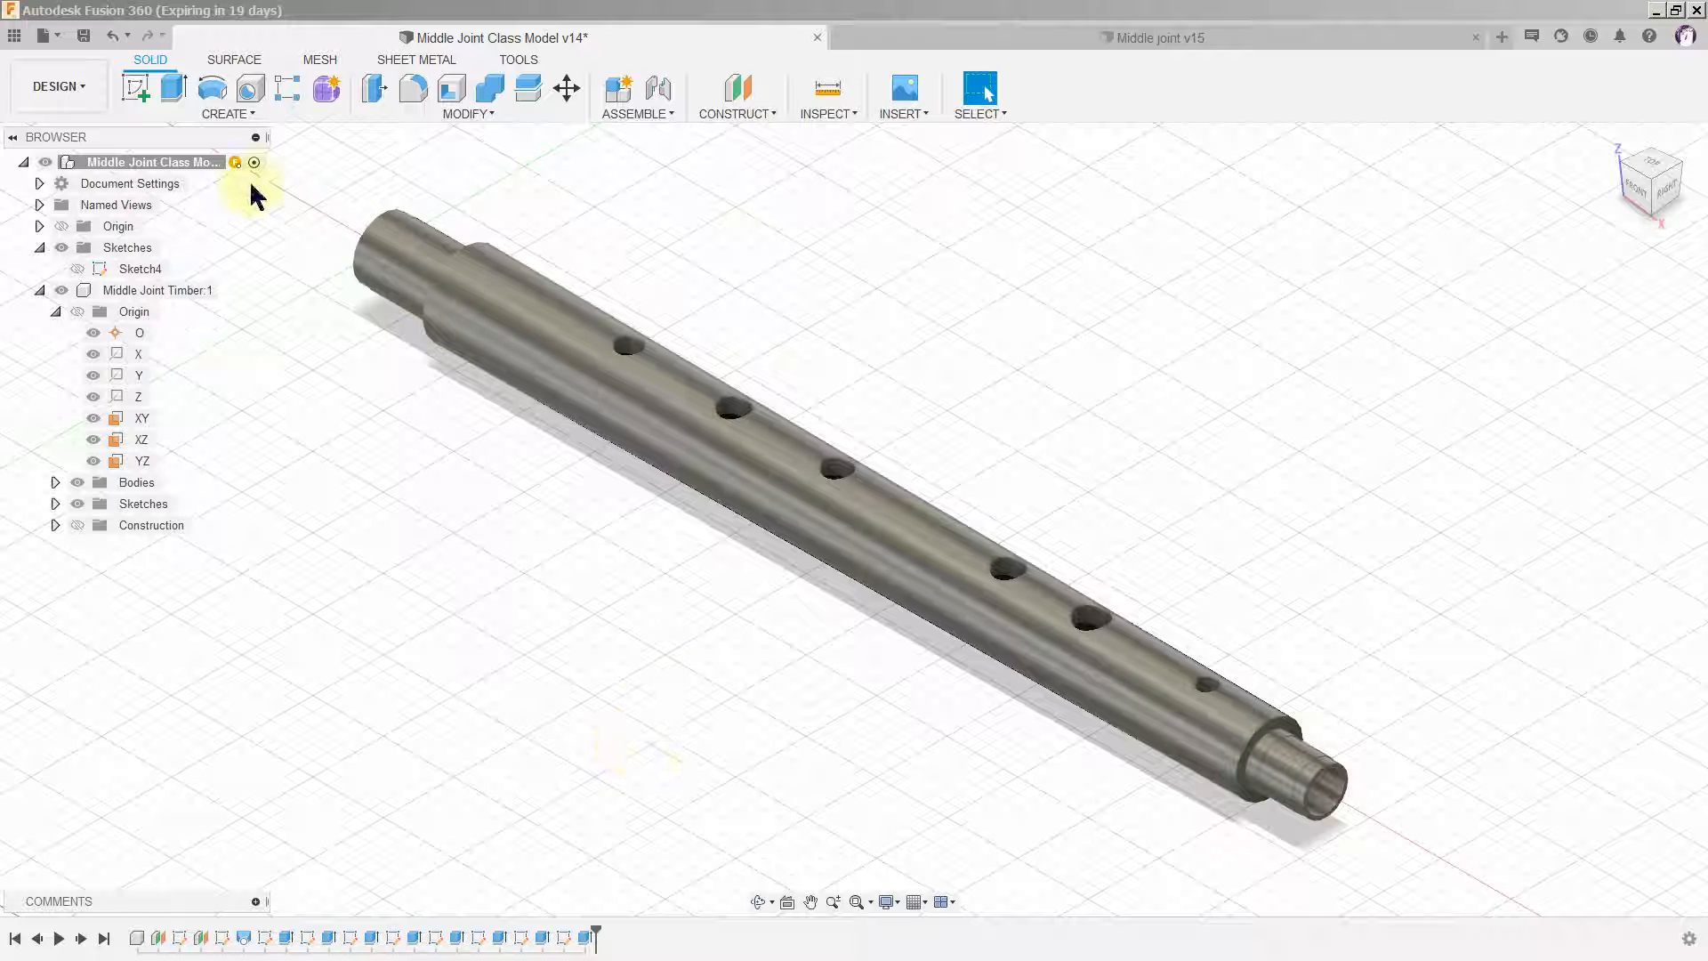
Step: Roll the timeline of the root component back two features, to before the tone-hole sketch and its extrusion
click(190, 164)
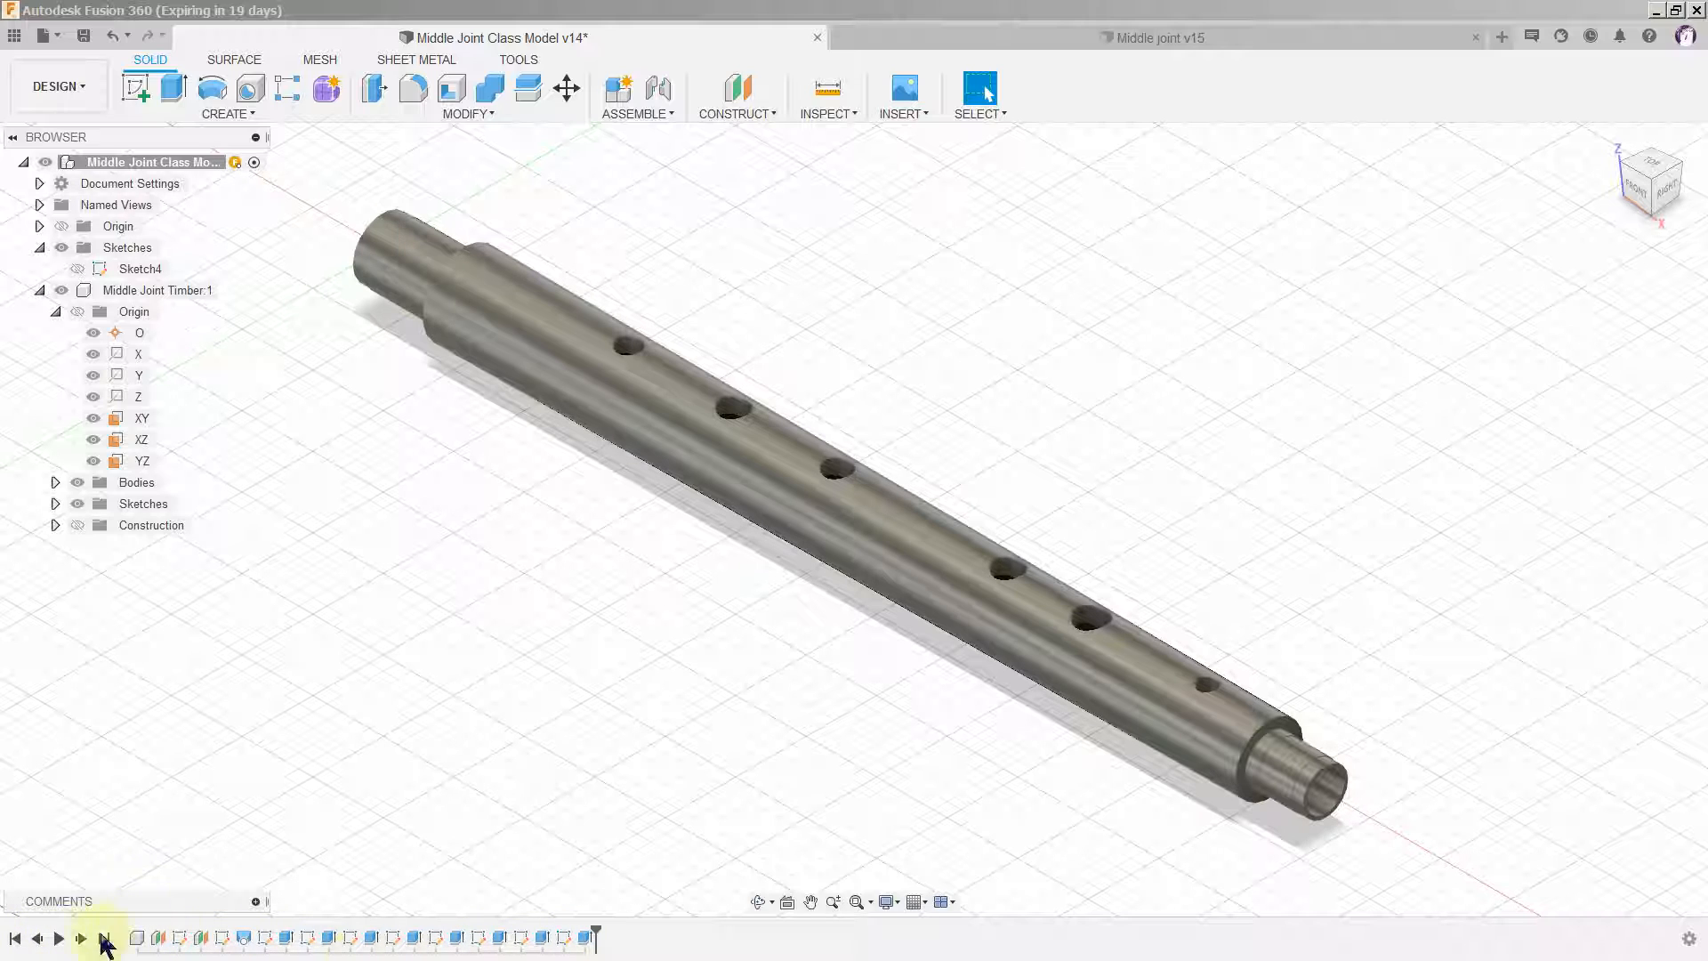
click(38, 941)
click(38, 941)
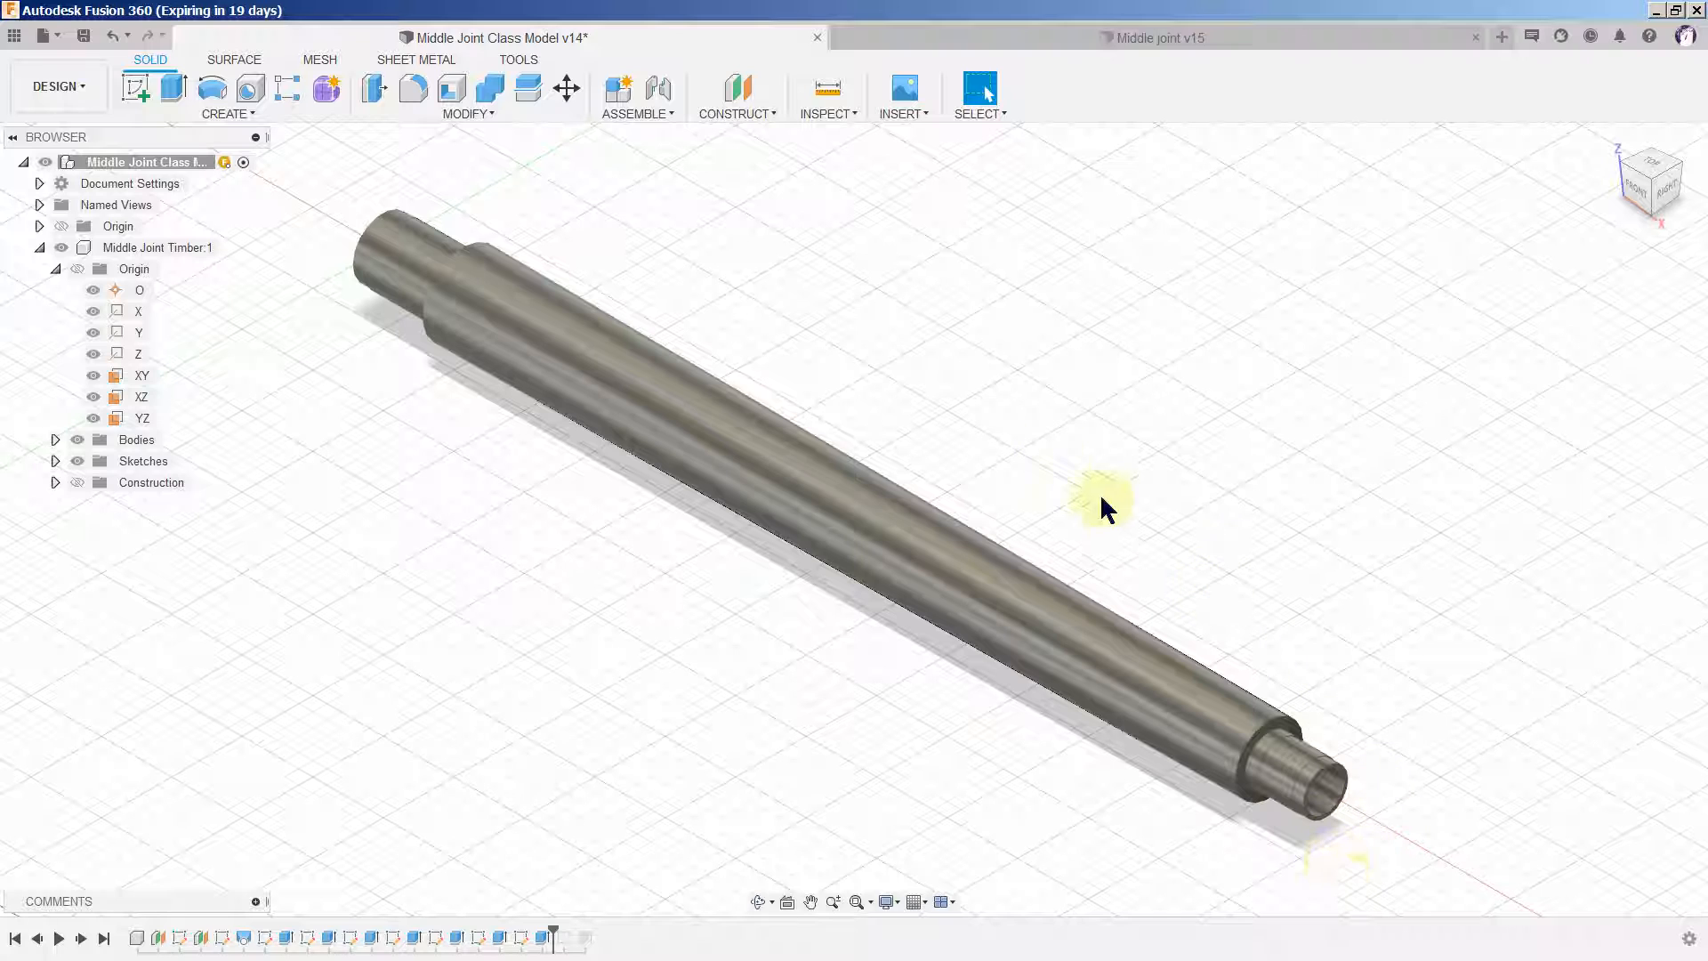
Step: Examine the delete options for the rolled-back features with the root and with the Middle Joint Timber component active, then reactivate the root
right_click(555, 937)
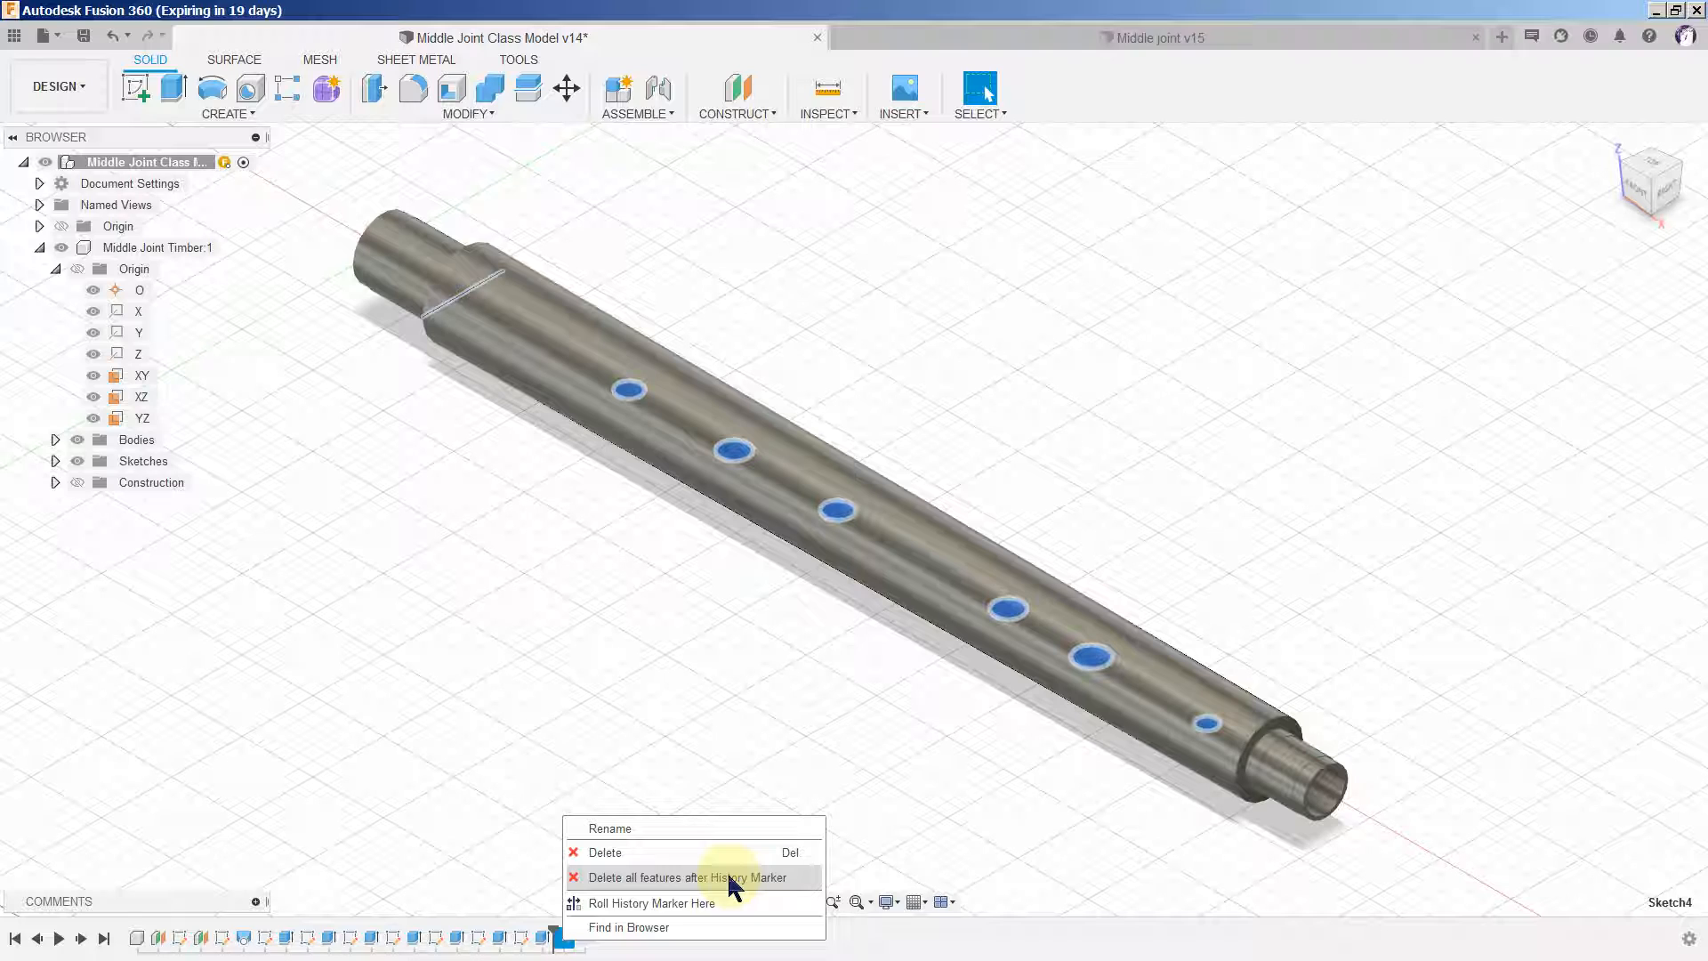
click(559, 708)
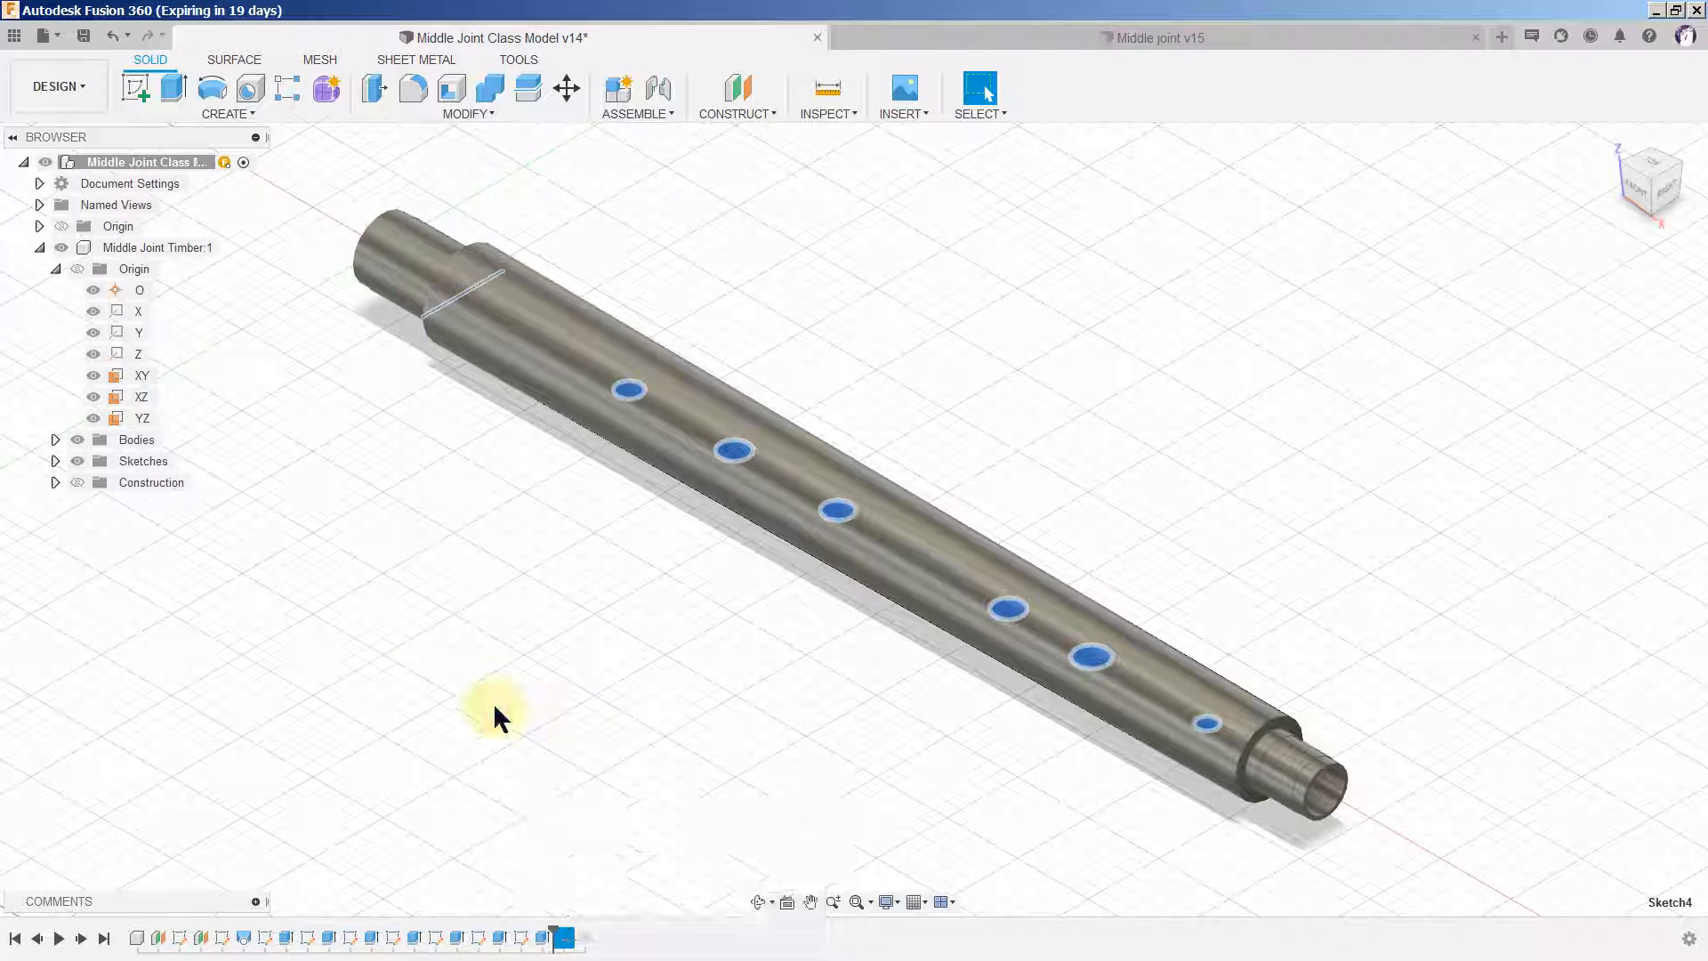
click(178, 245)
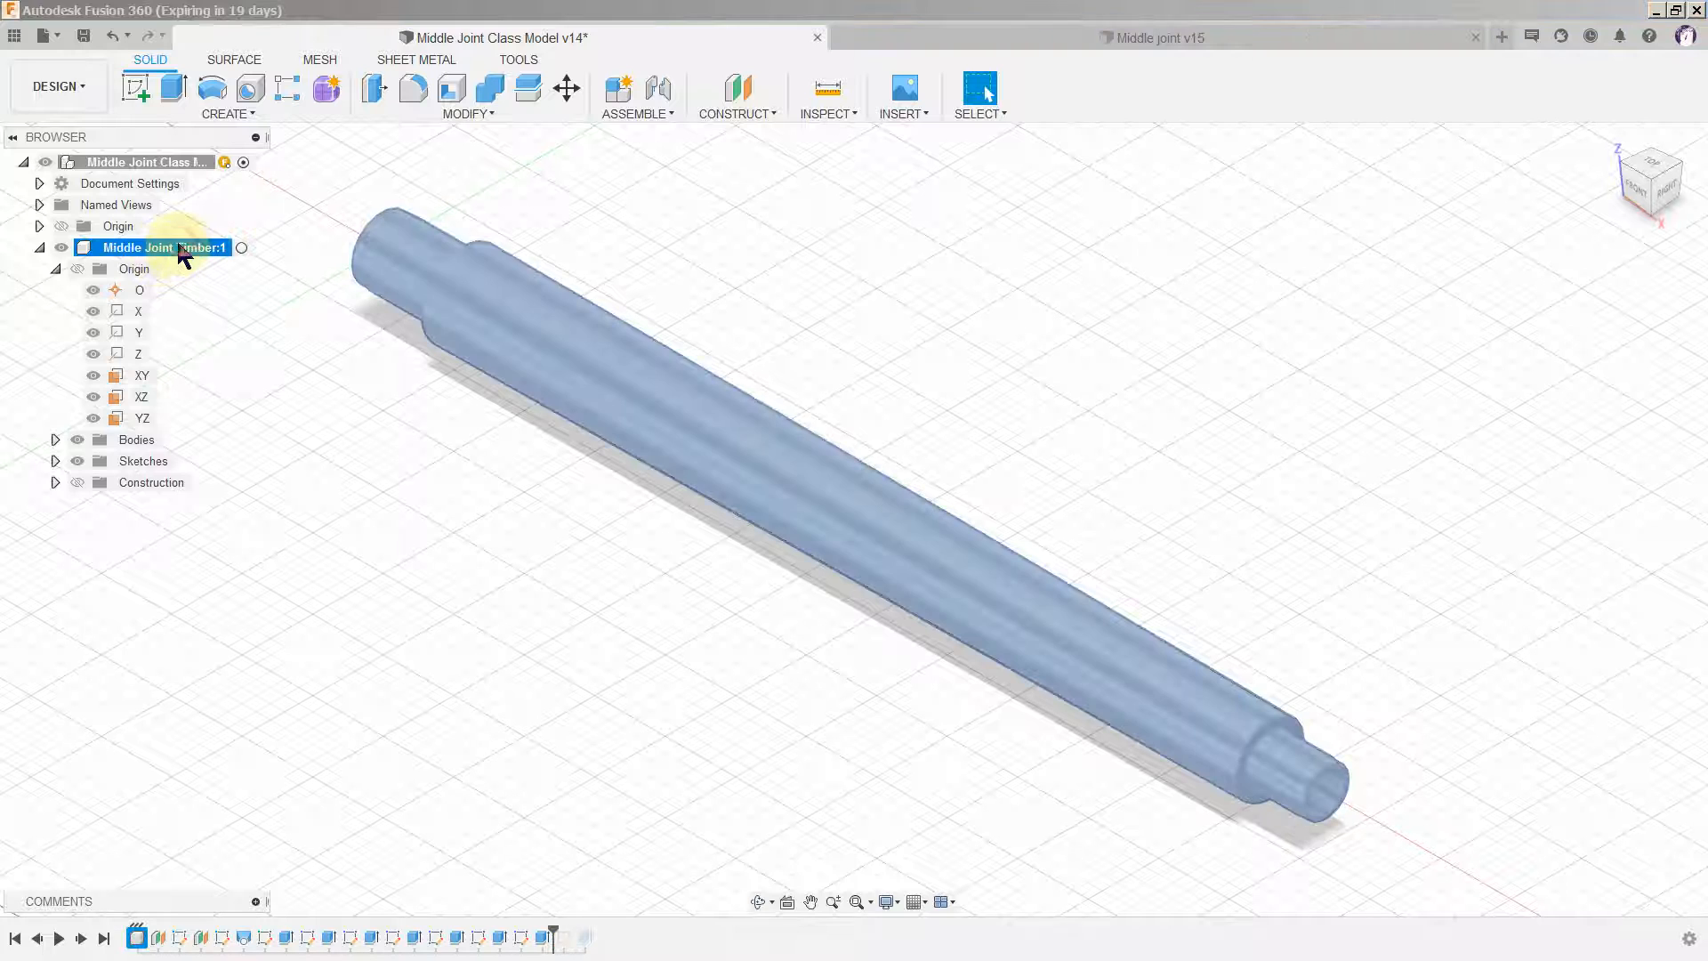
click(241, 248)
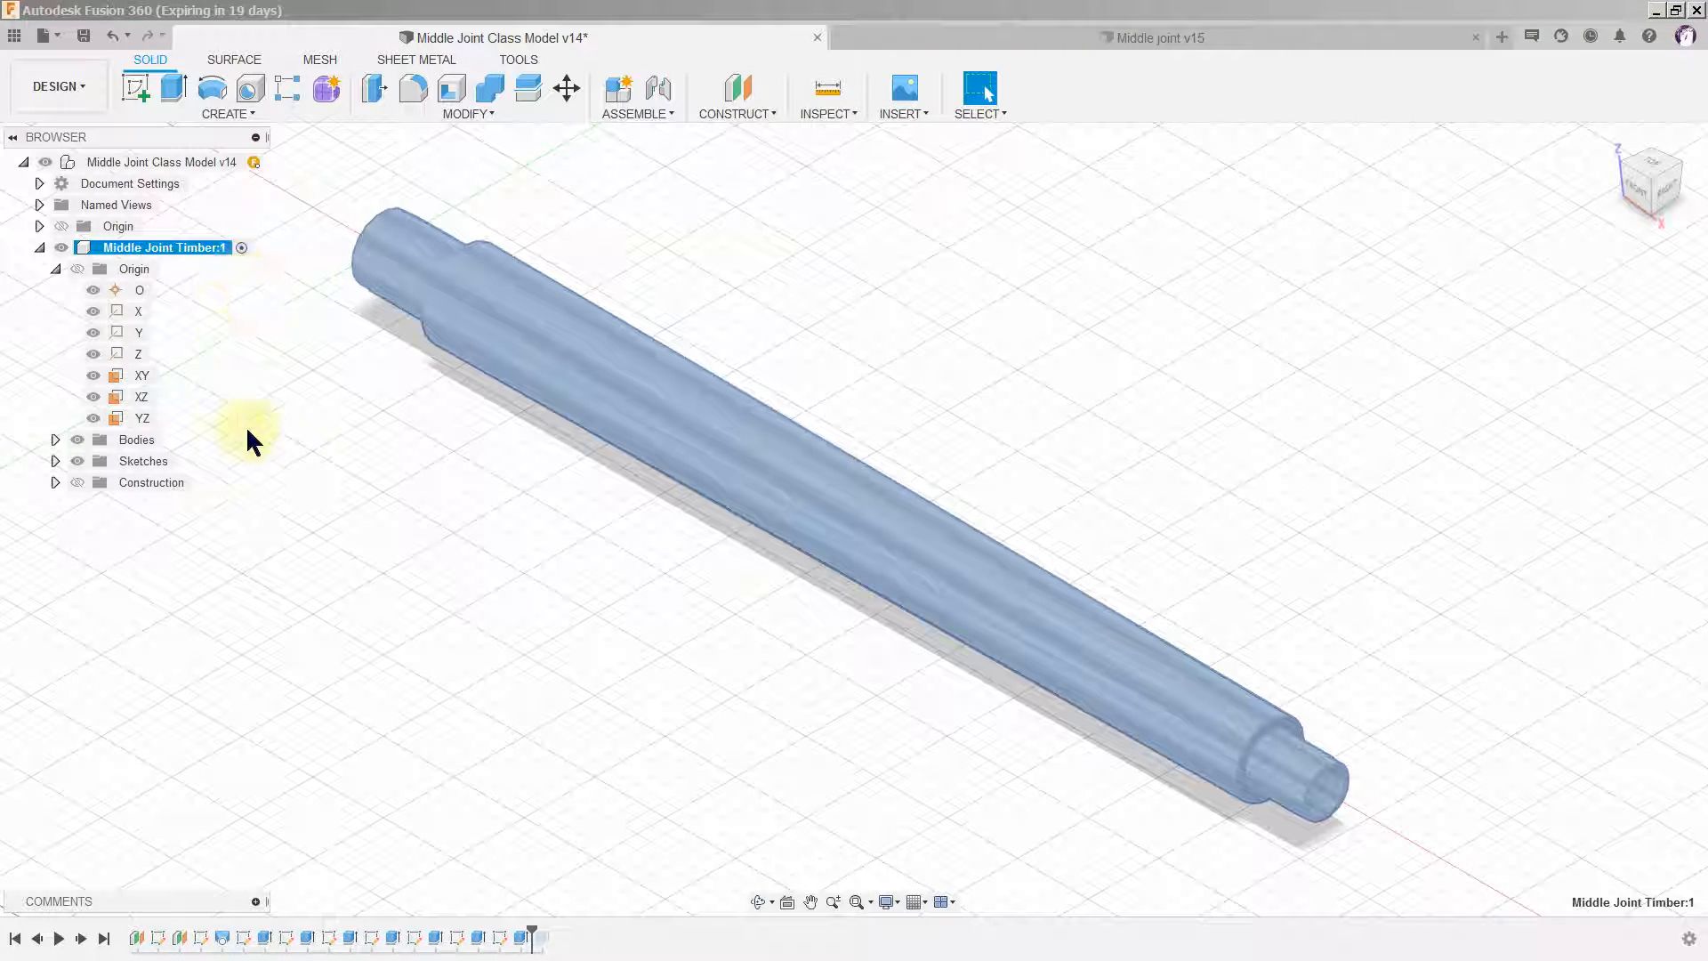
right_click(543, 941)
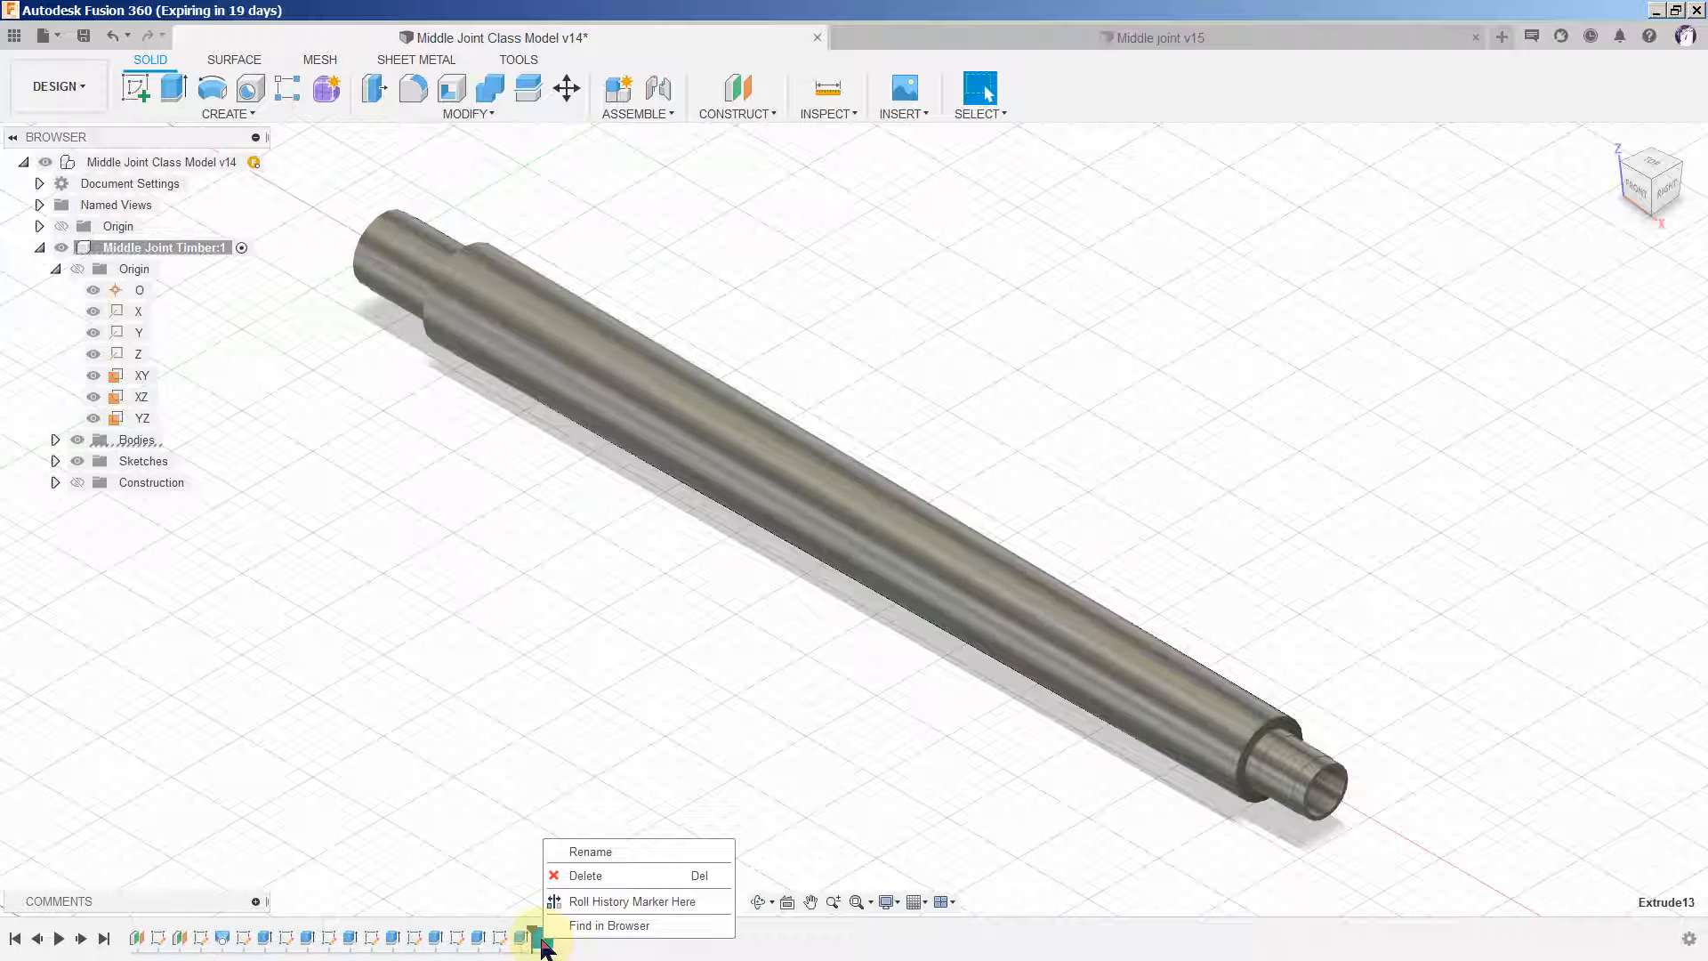
click(488, 705)
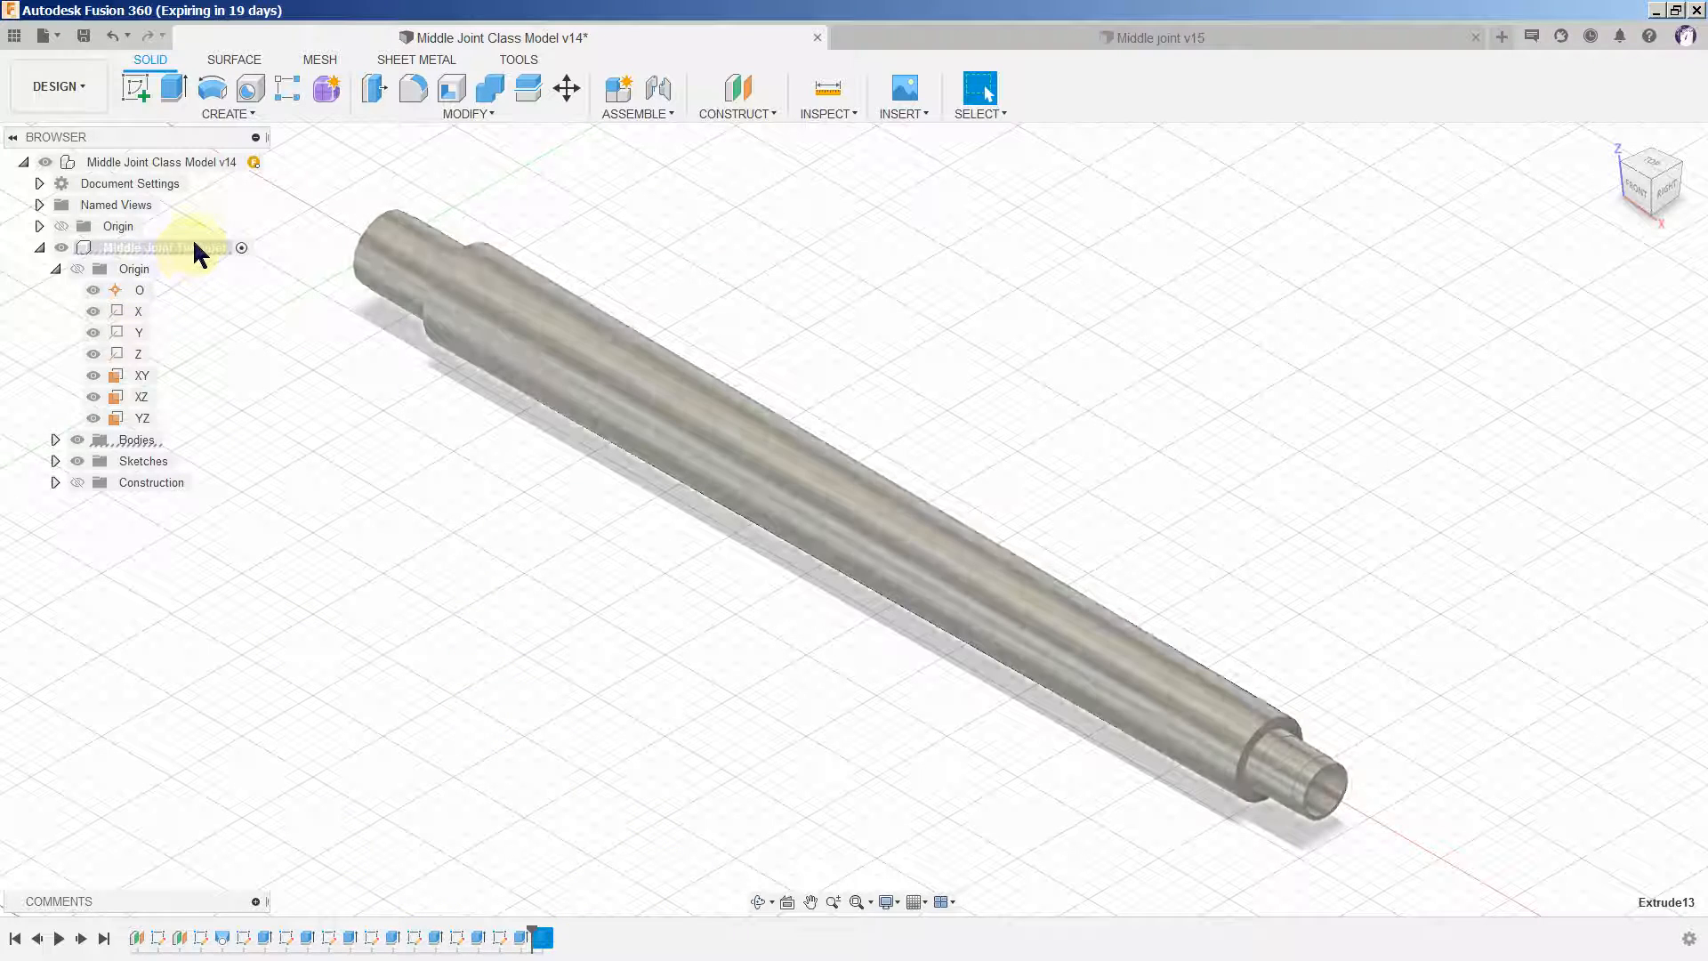
click(254, 162)
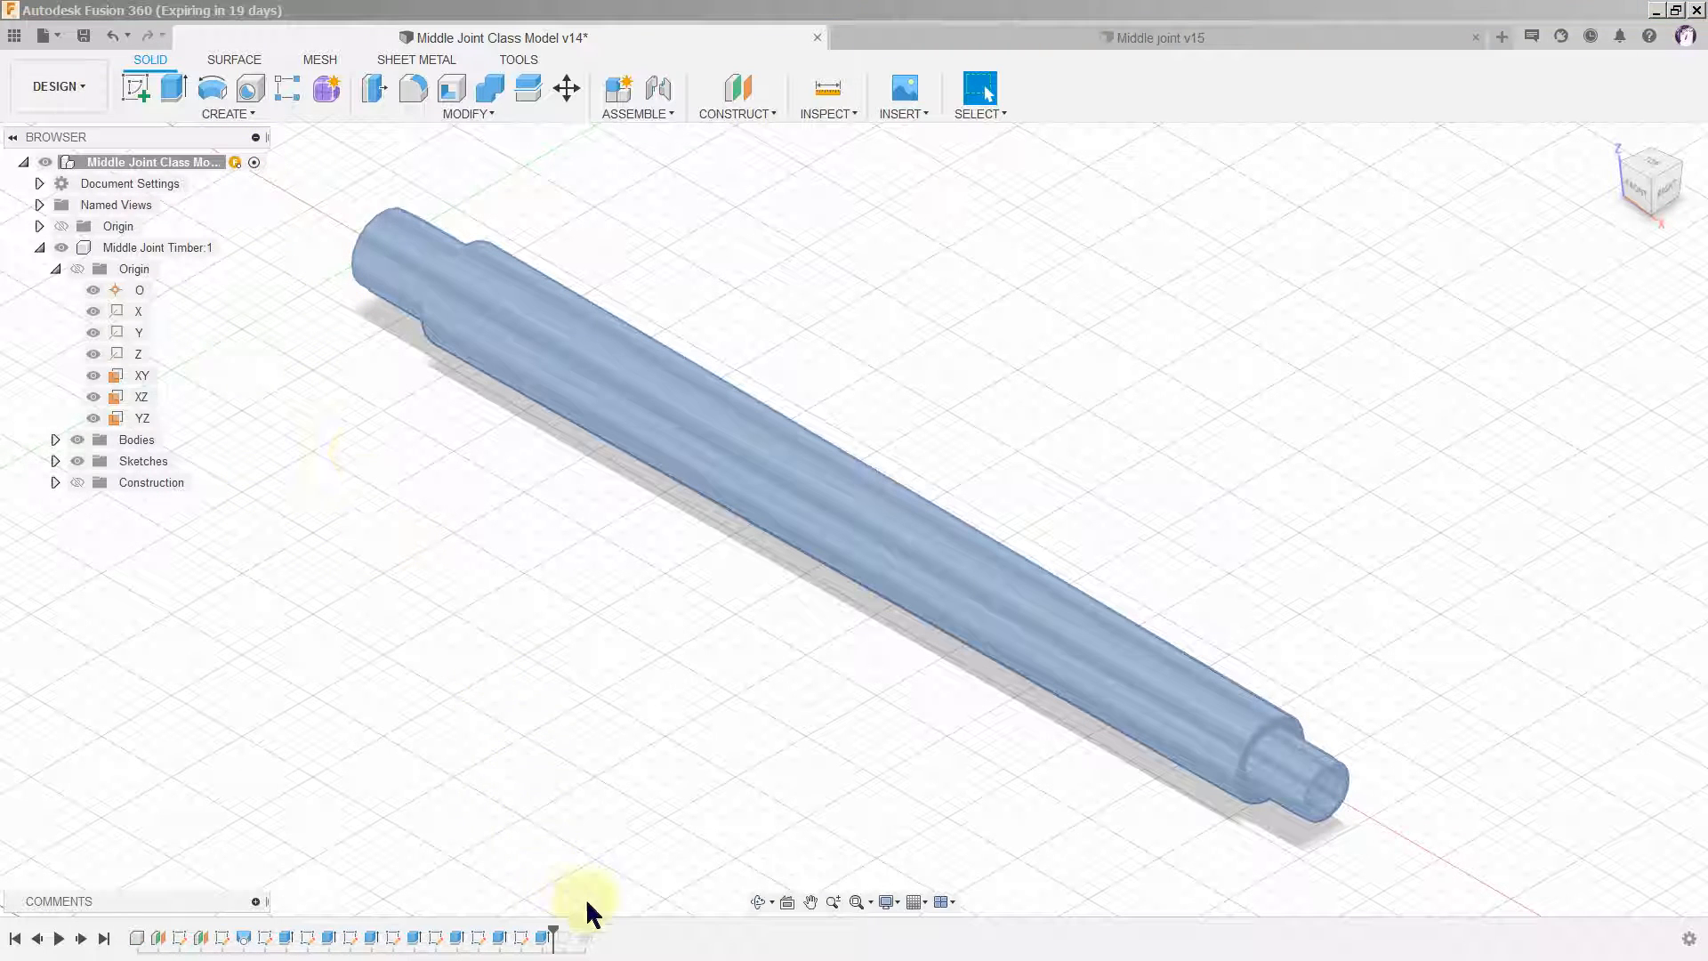
Step: Delete all features after the history marker, starting with the tone-hole sketch
click(566, 935)
right_click(567, 937)
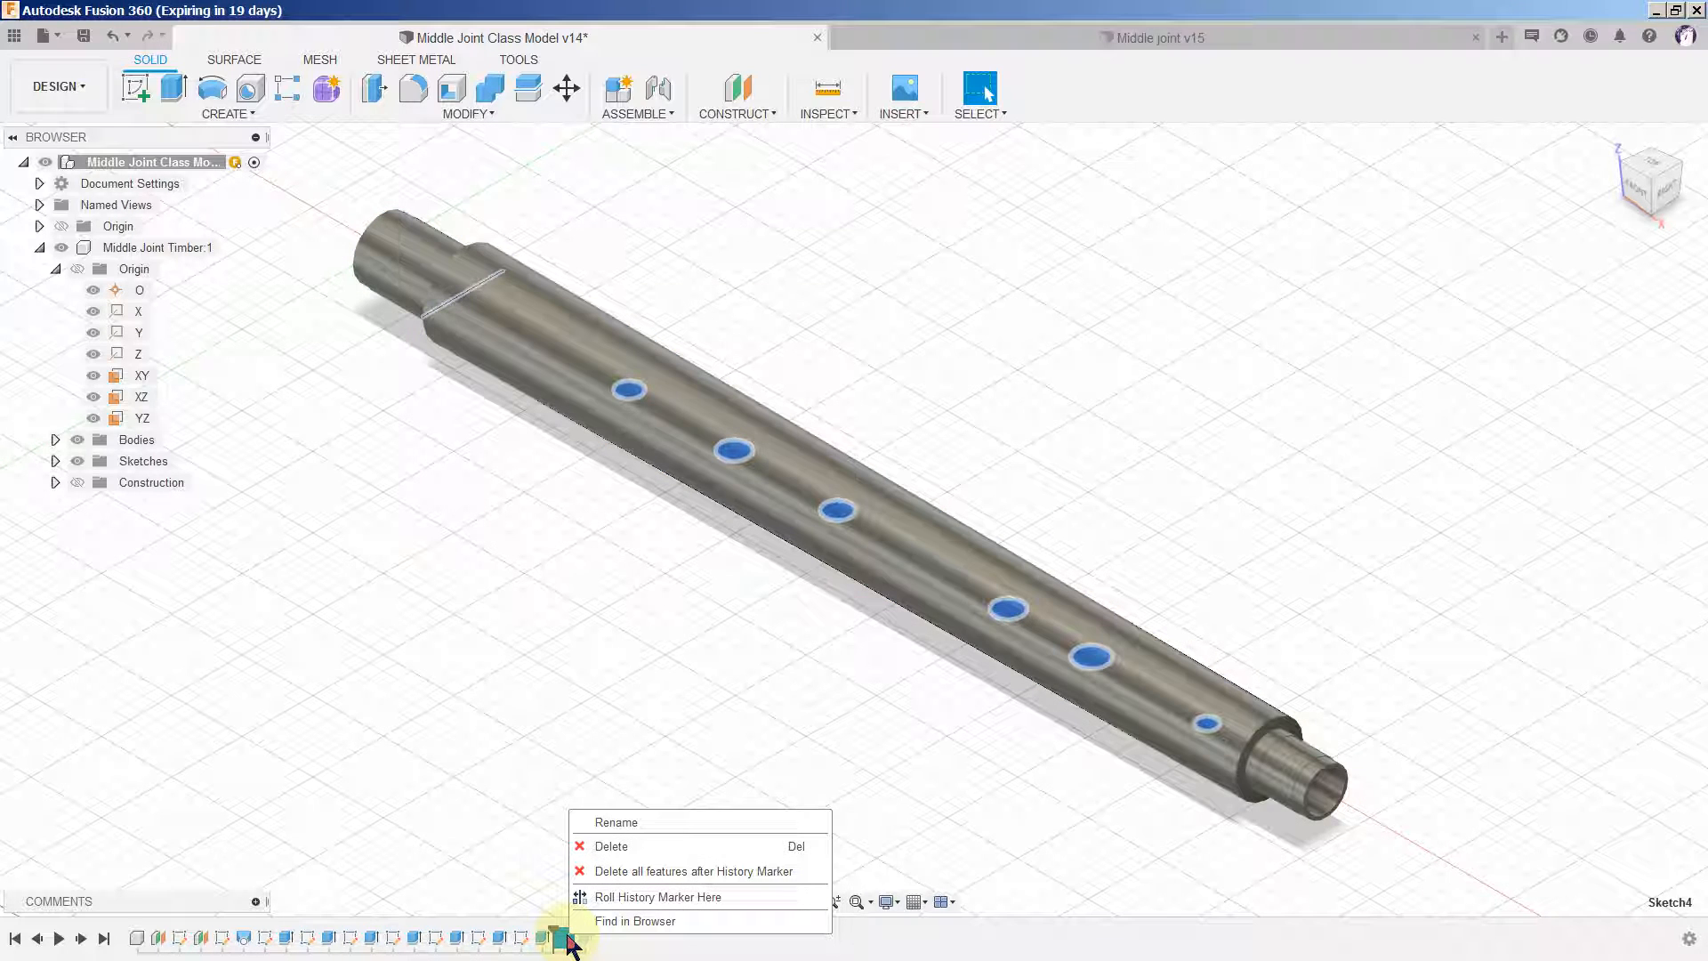
click(669, 872)
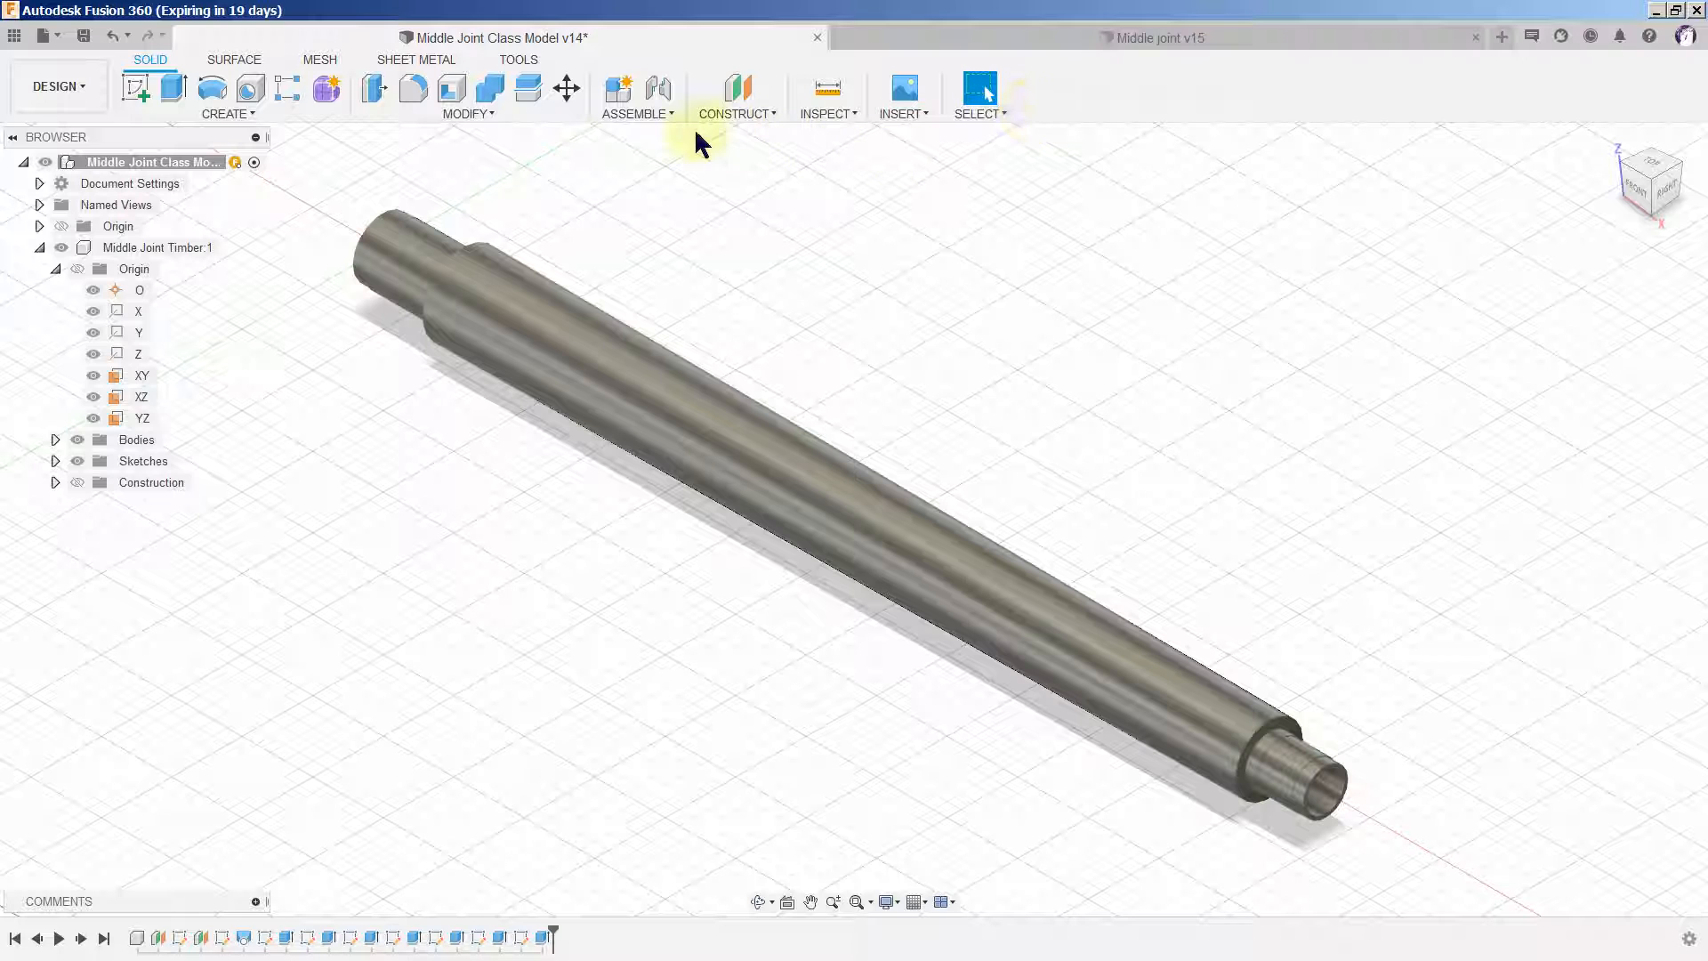
Step: Delete the user parameter anyOldName from the design's parameters
click(489, 111)
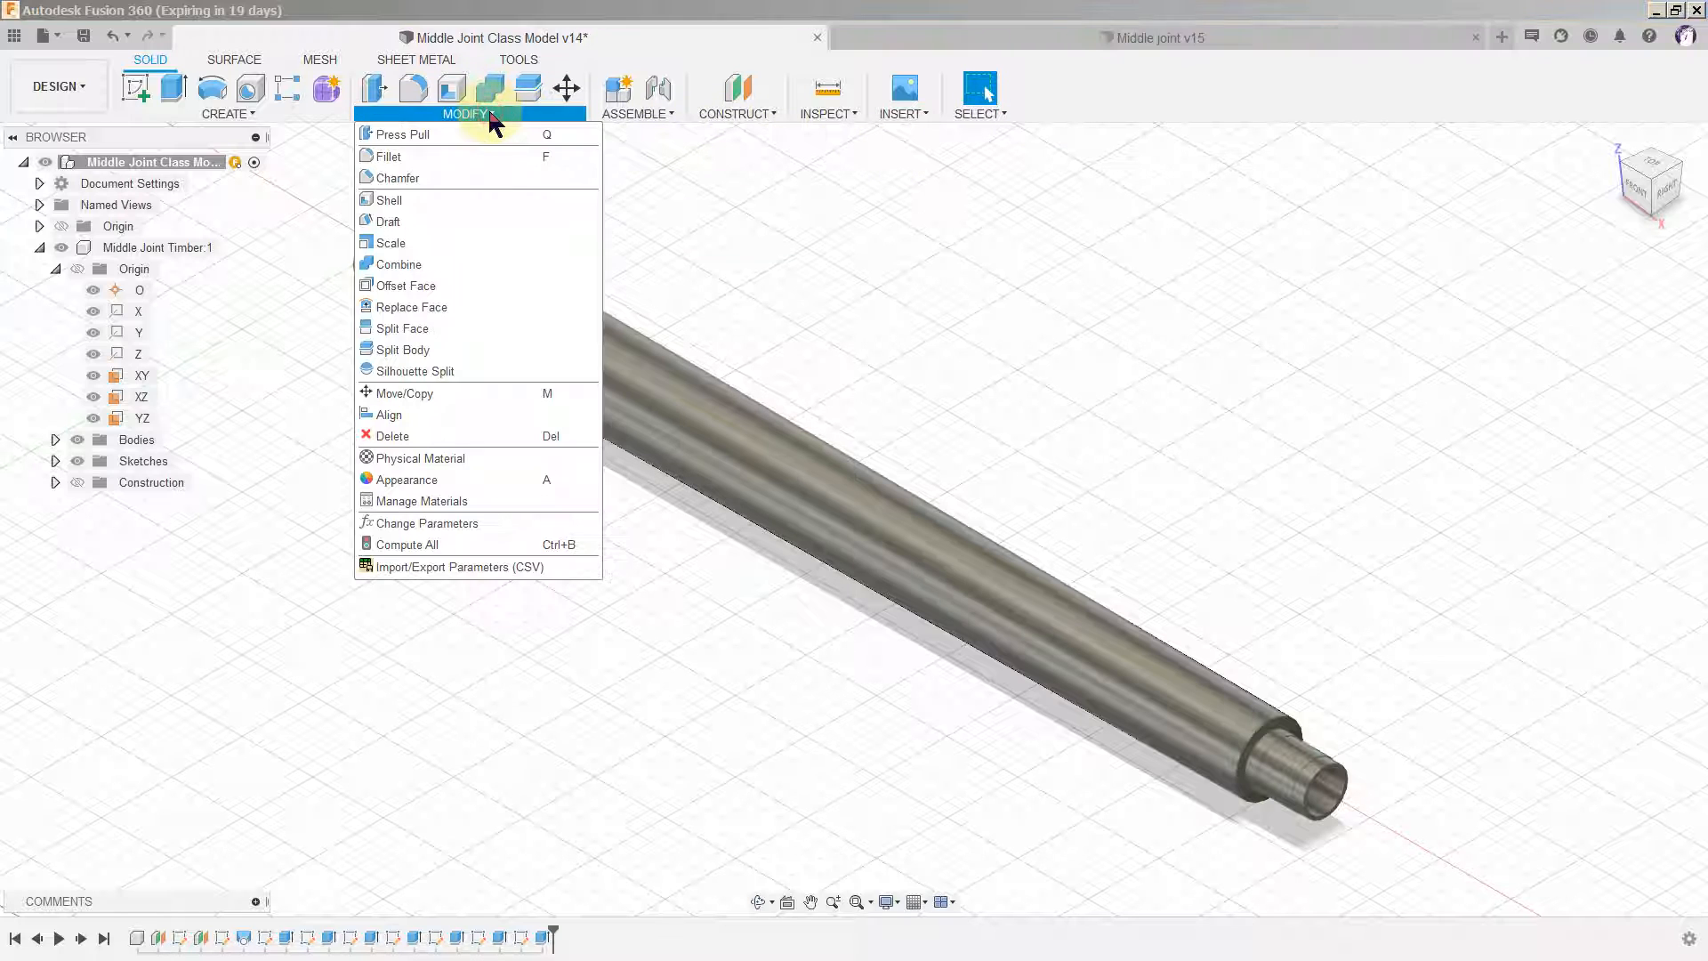
click(464, 528)
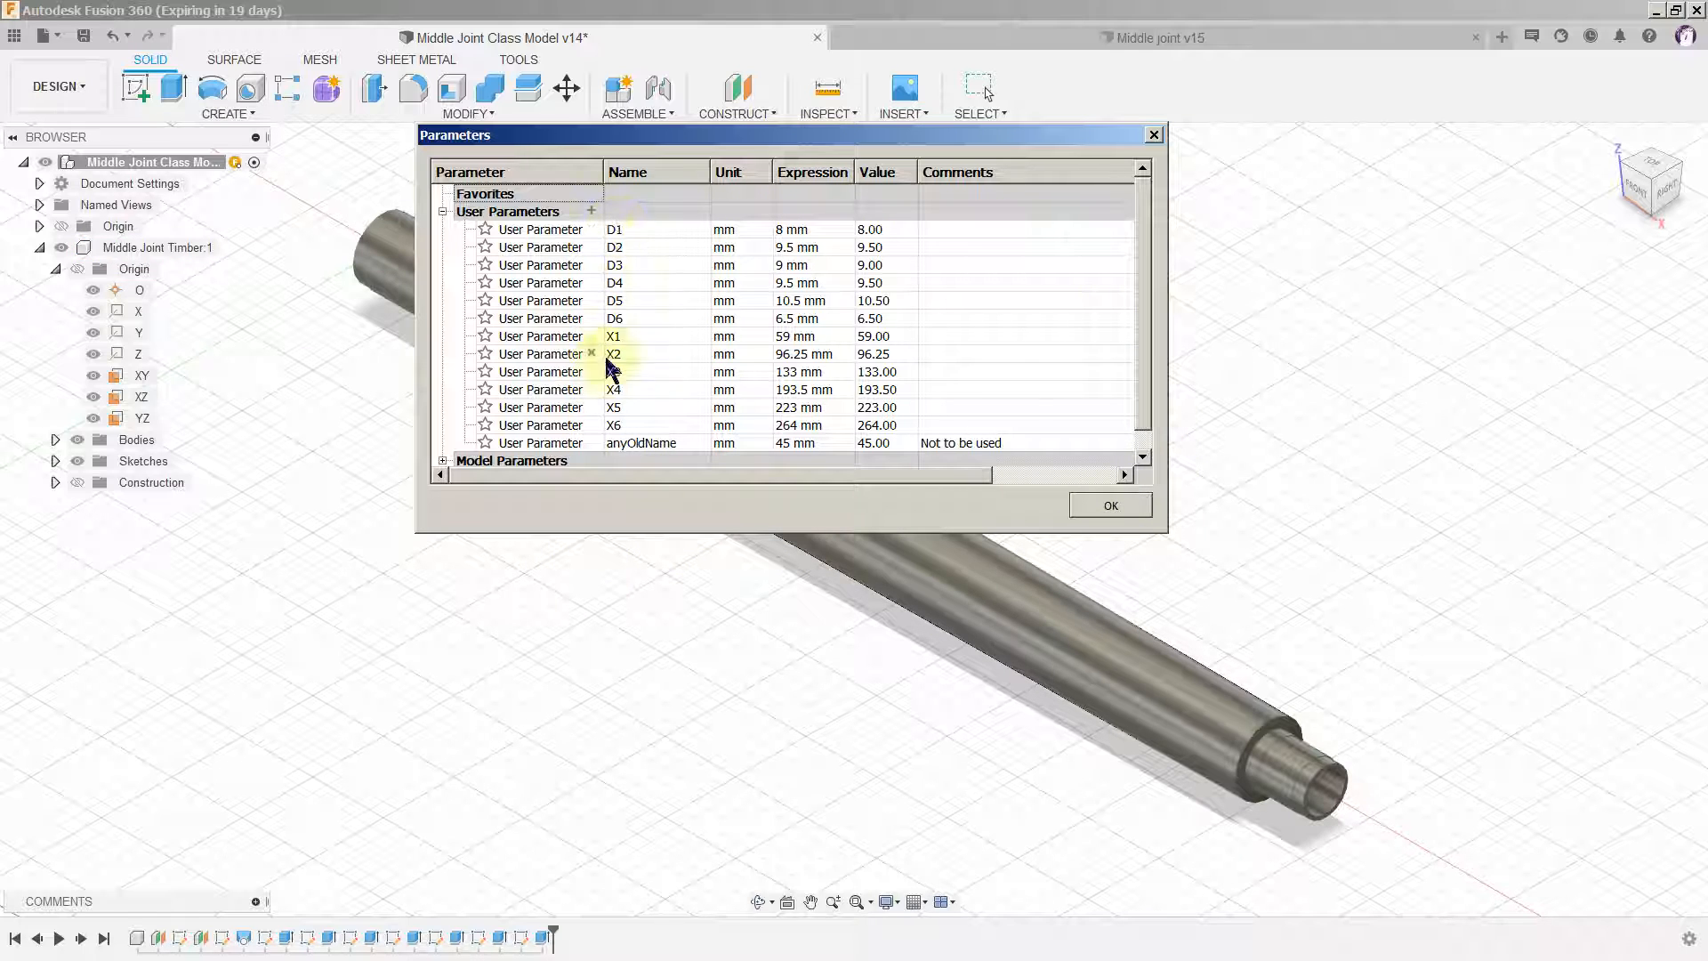
click(591, 442)
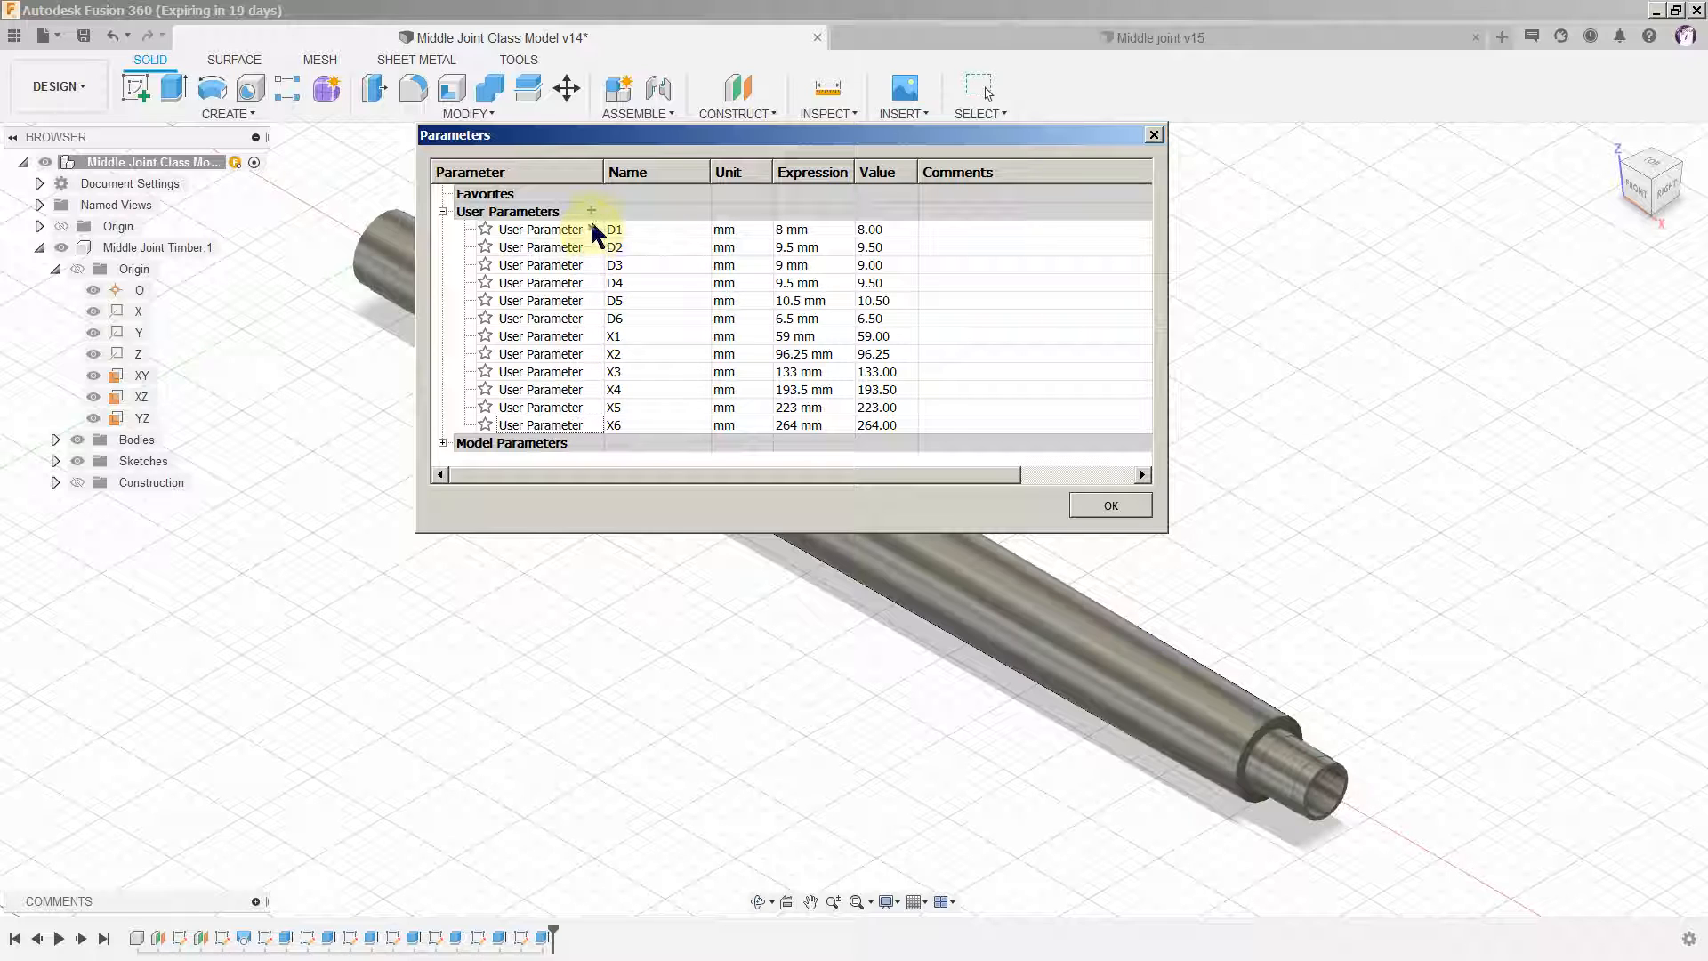
Step: Review the model parameters of Middle Joint Timber in the parameter table and return to the user parameters
click(442, 212)
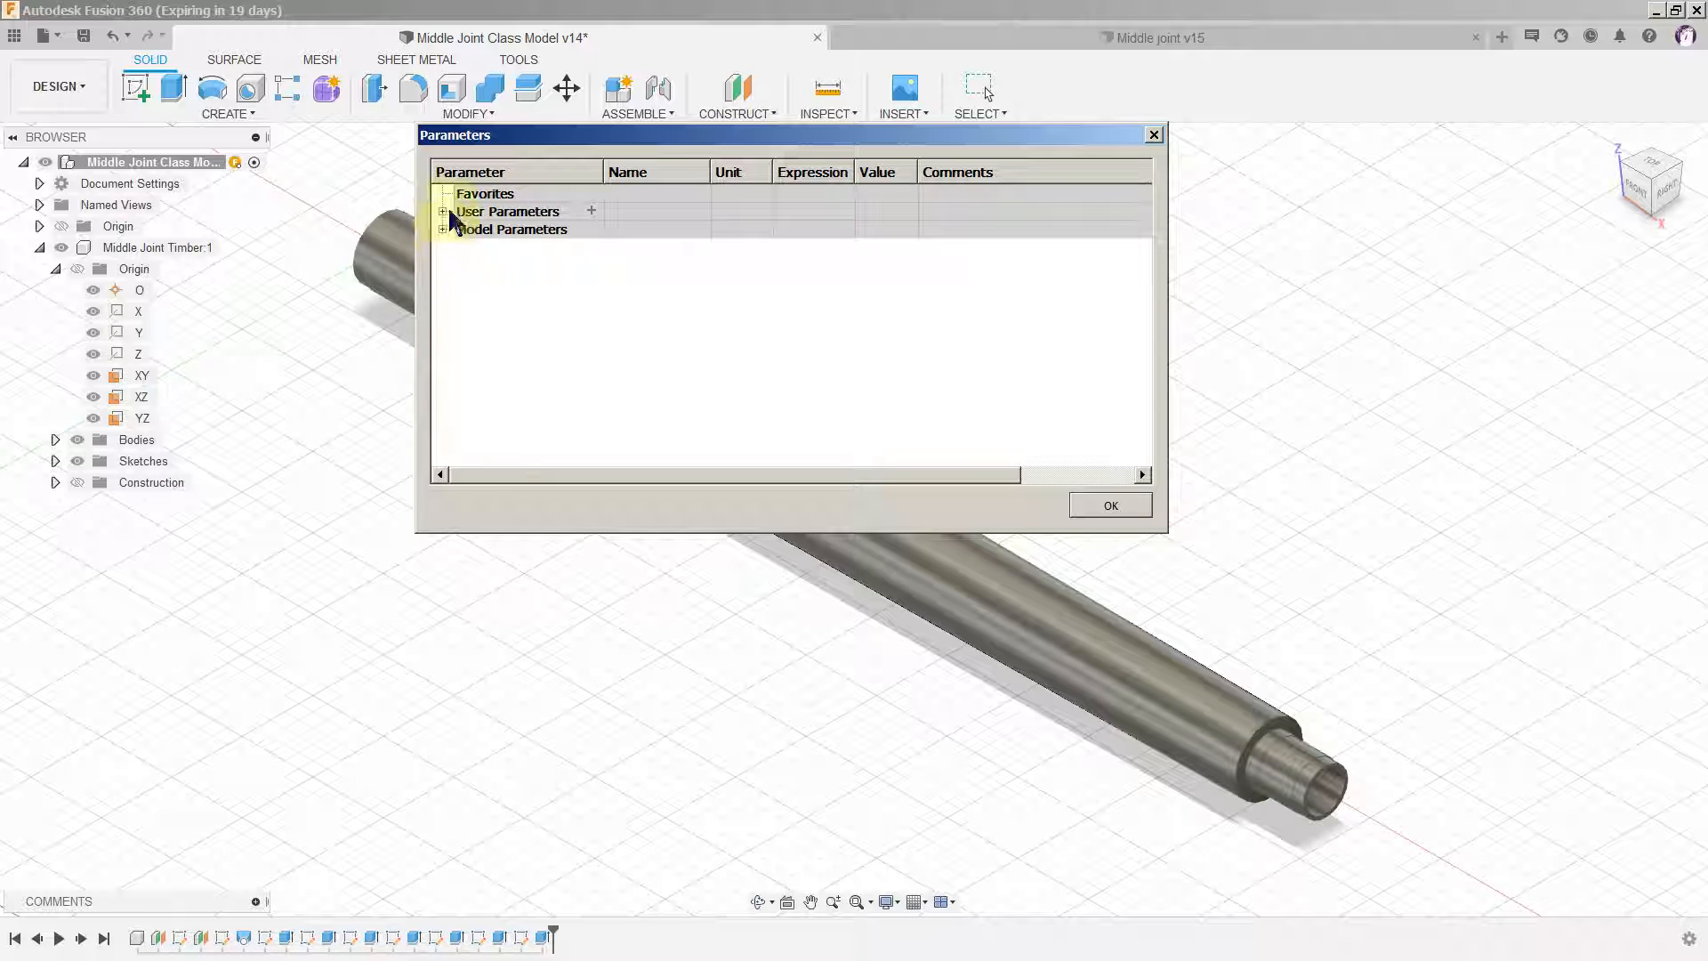
click(441, 229)
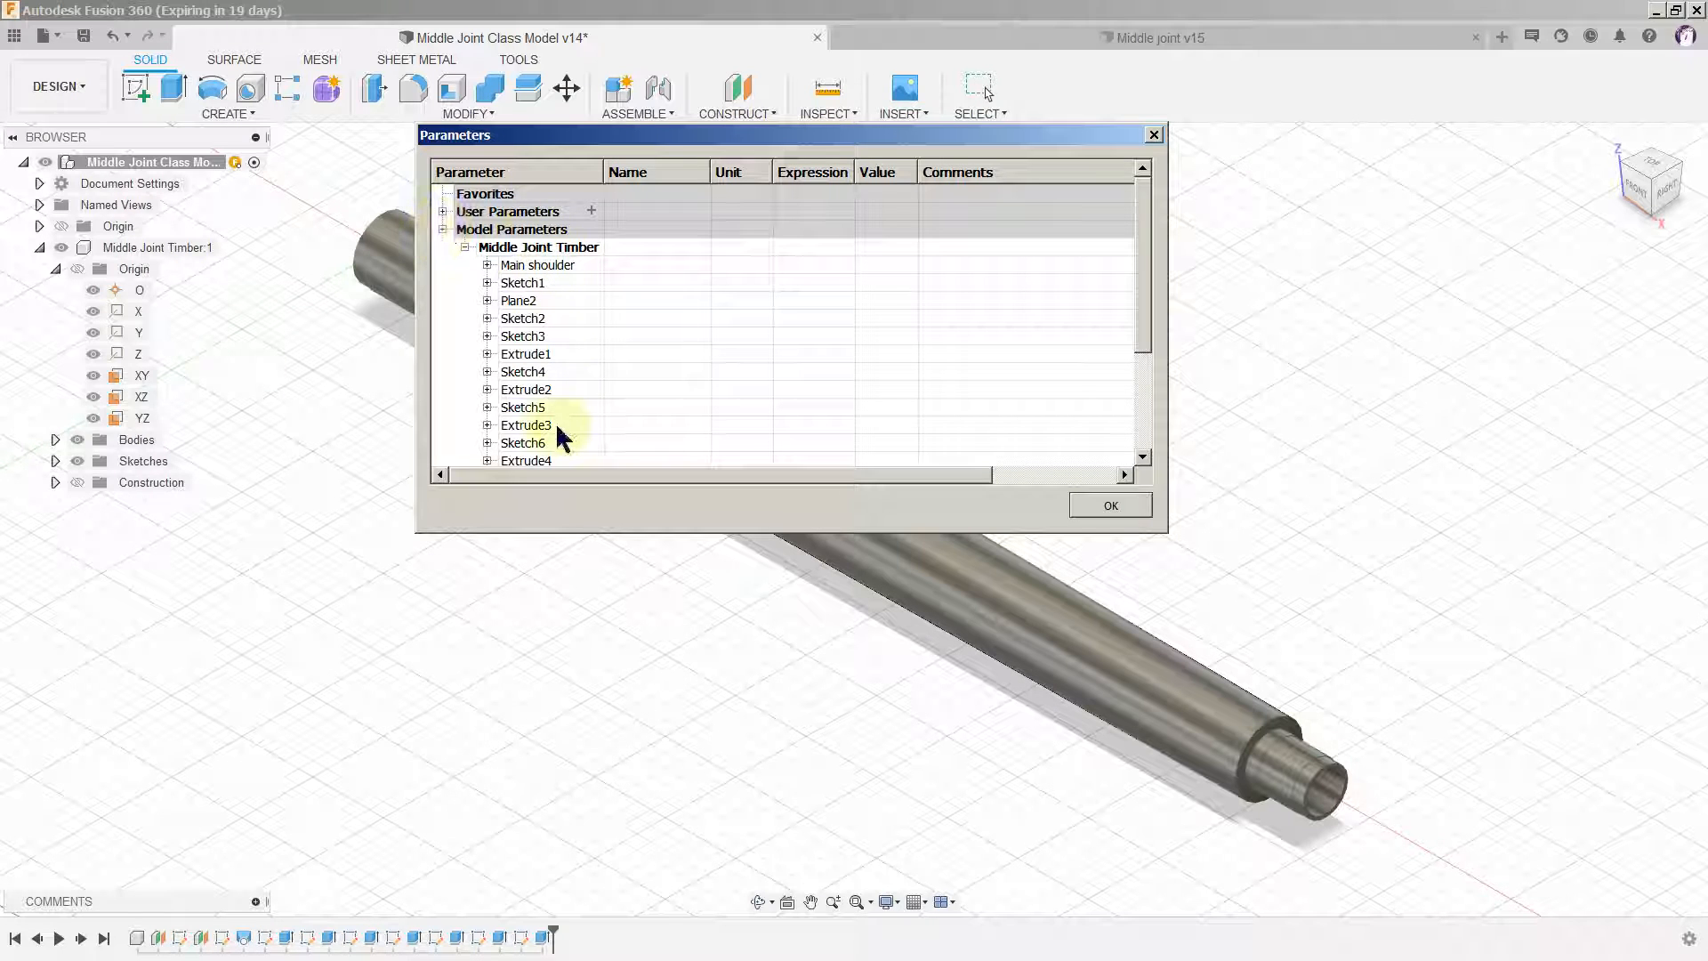
click(464, 247)
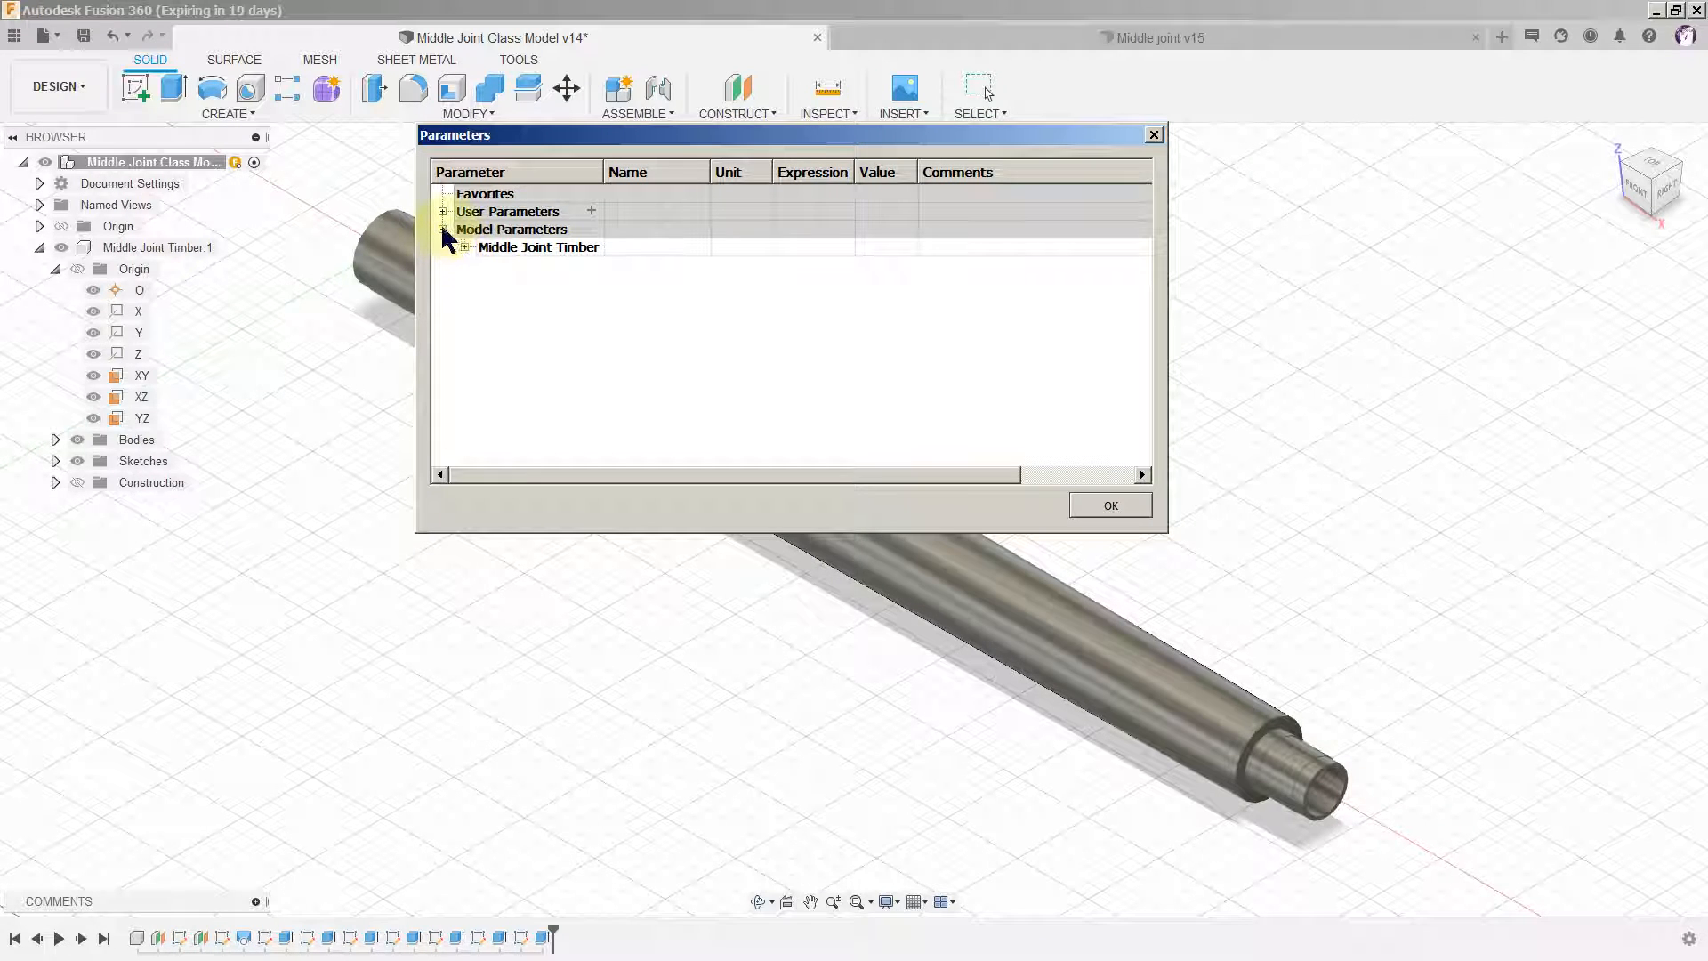
click(442, 229)
click(442, 211)
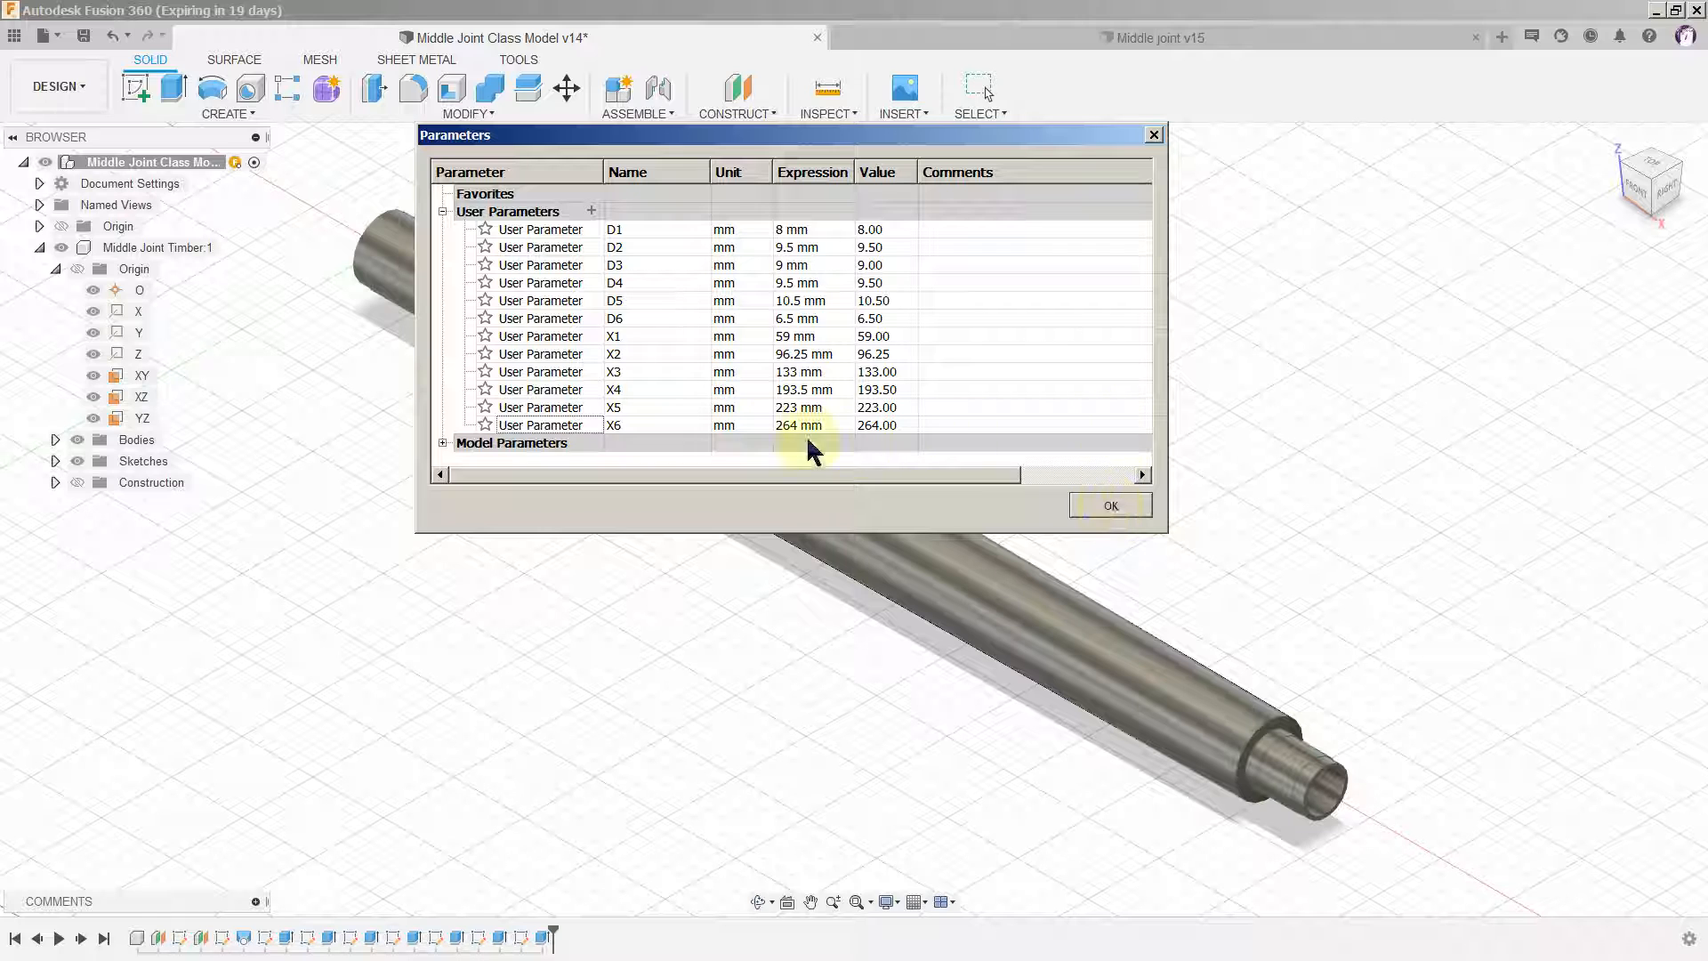
Step: Start a new user parameter named AnyOldName and choose mm from the length units
click(590, 212)
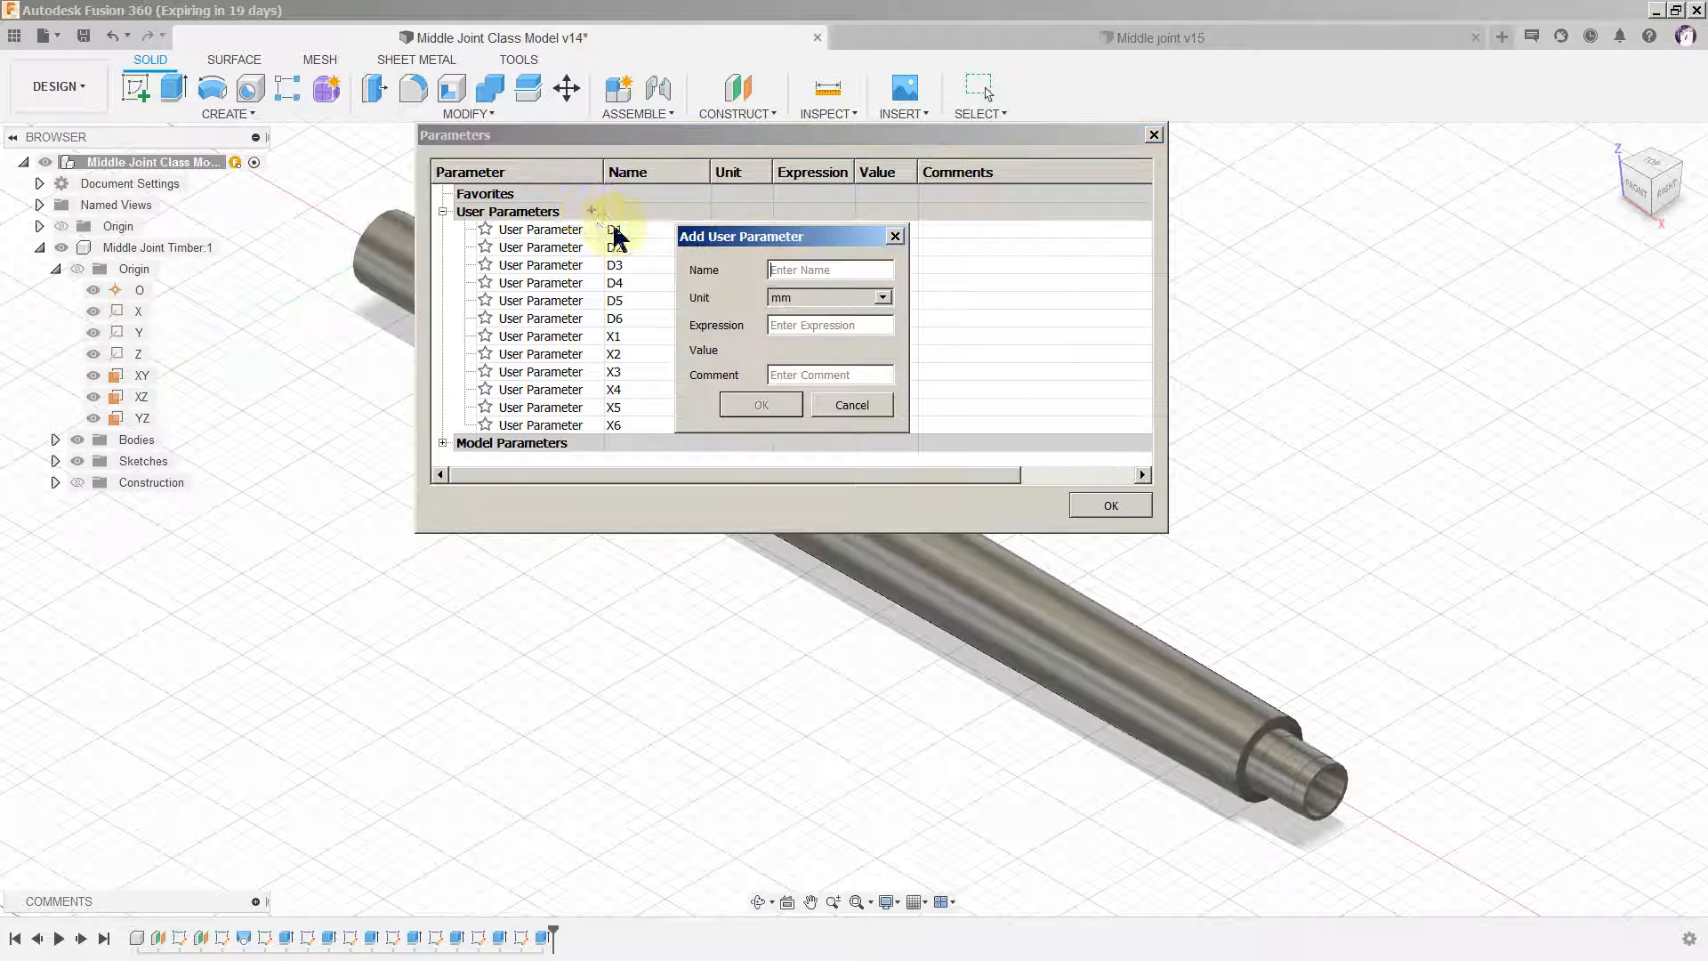
text(AnyOldName)
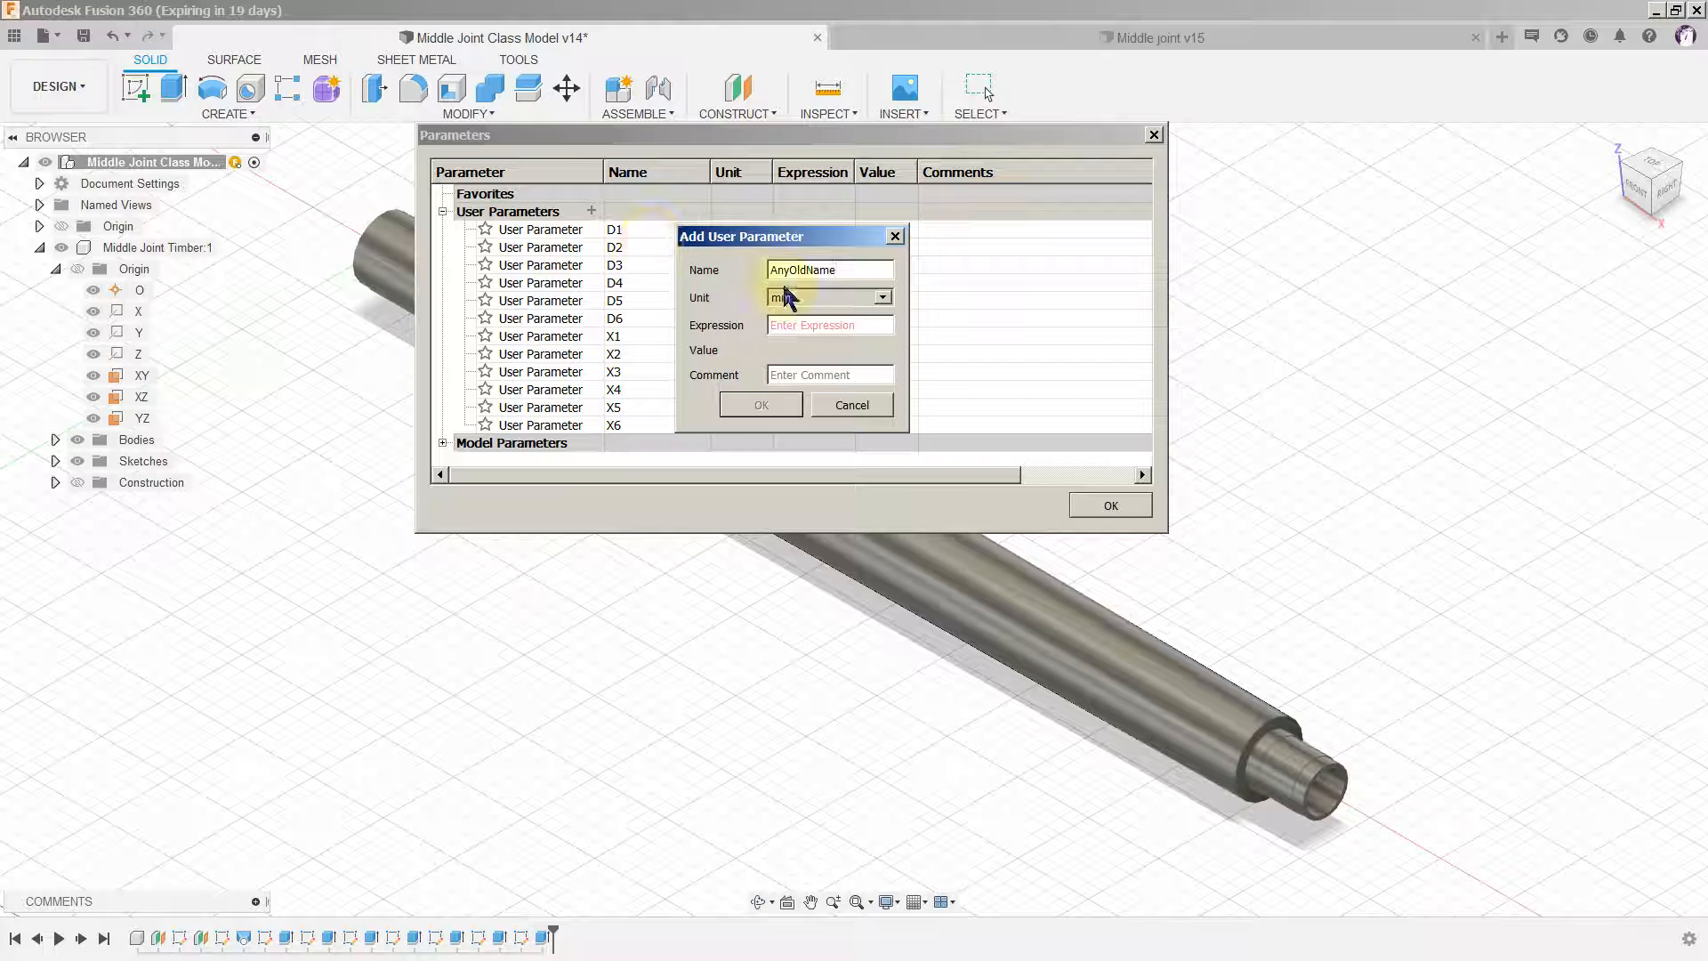
click(882, 298)
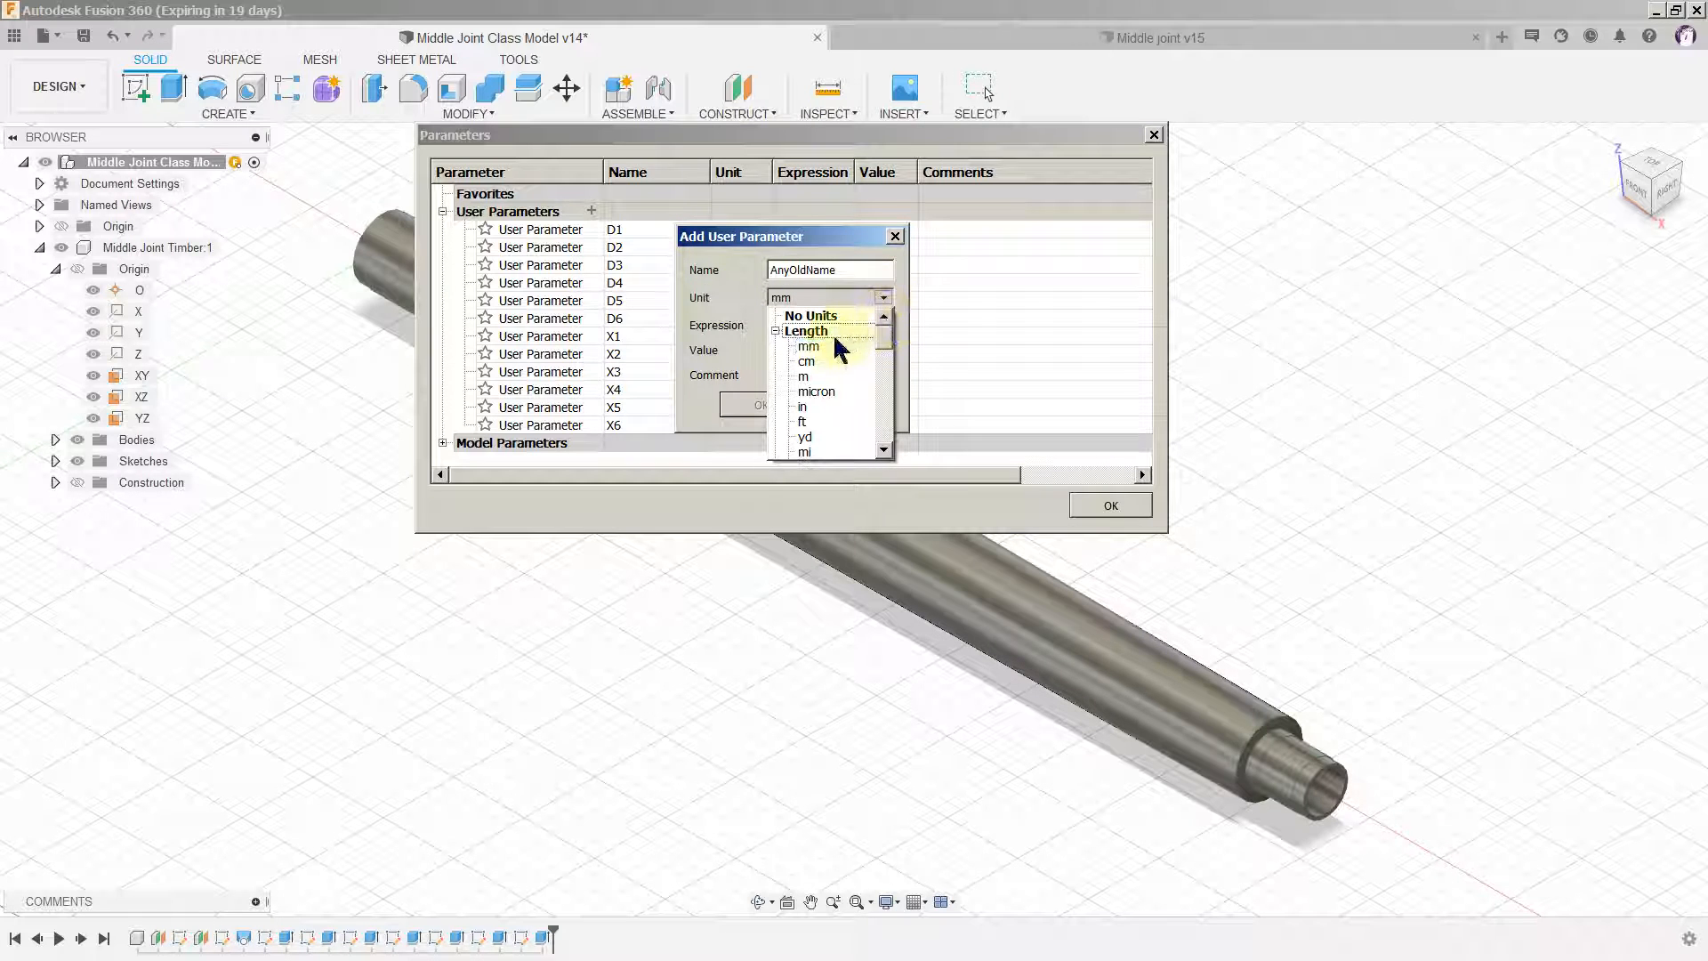
click(786, 332)
click(775, 331)
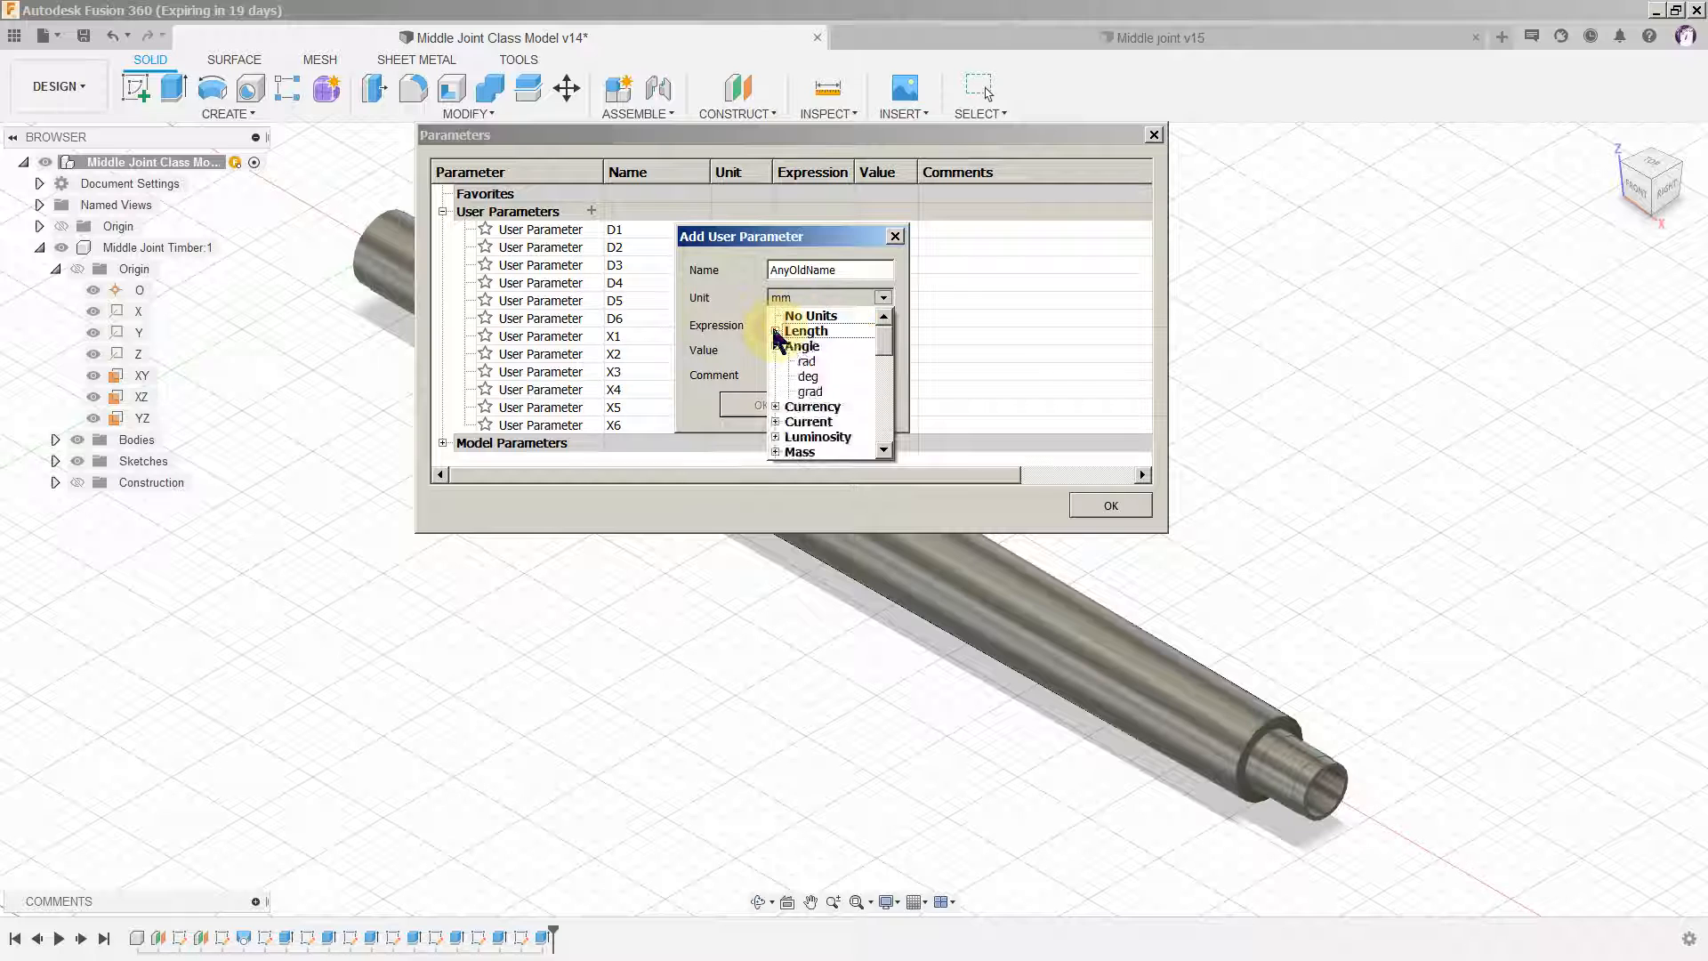
click(780, 352)
click(775, 346)
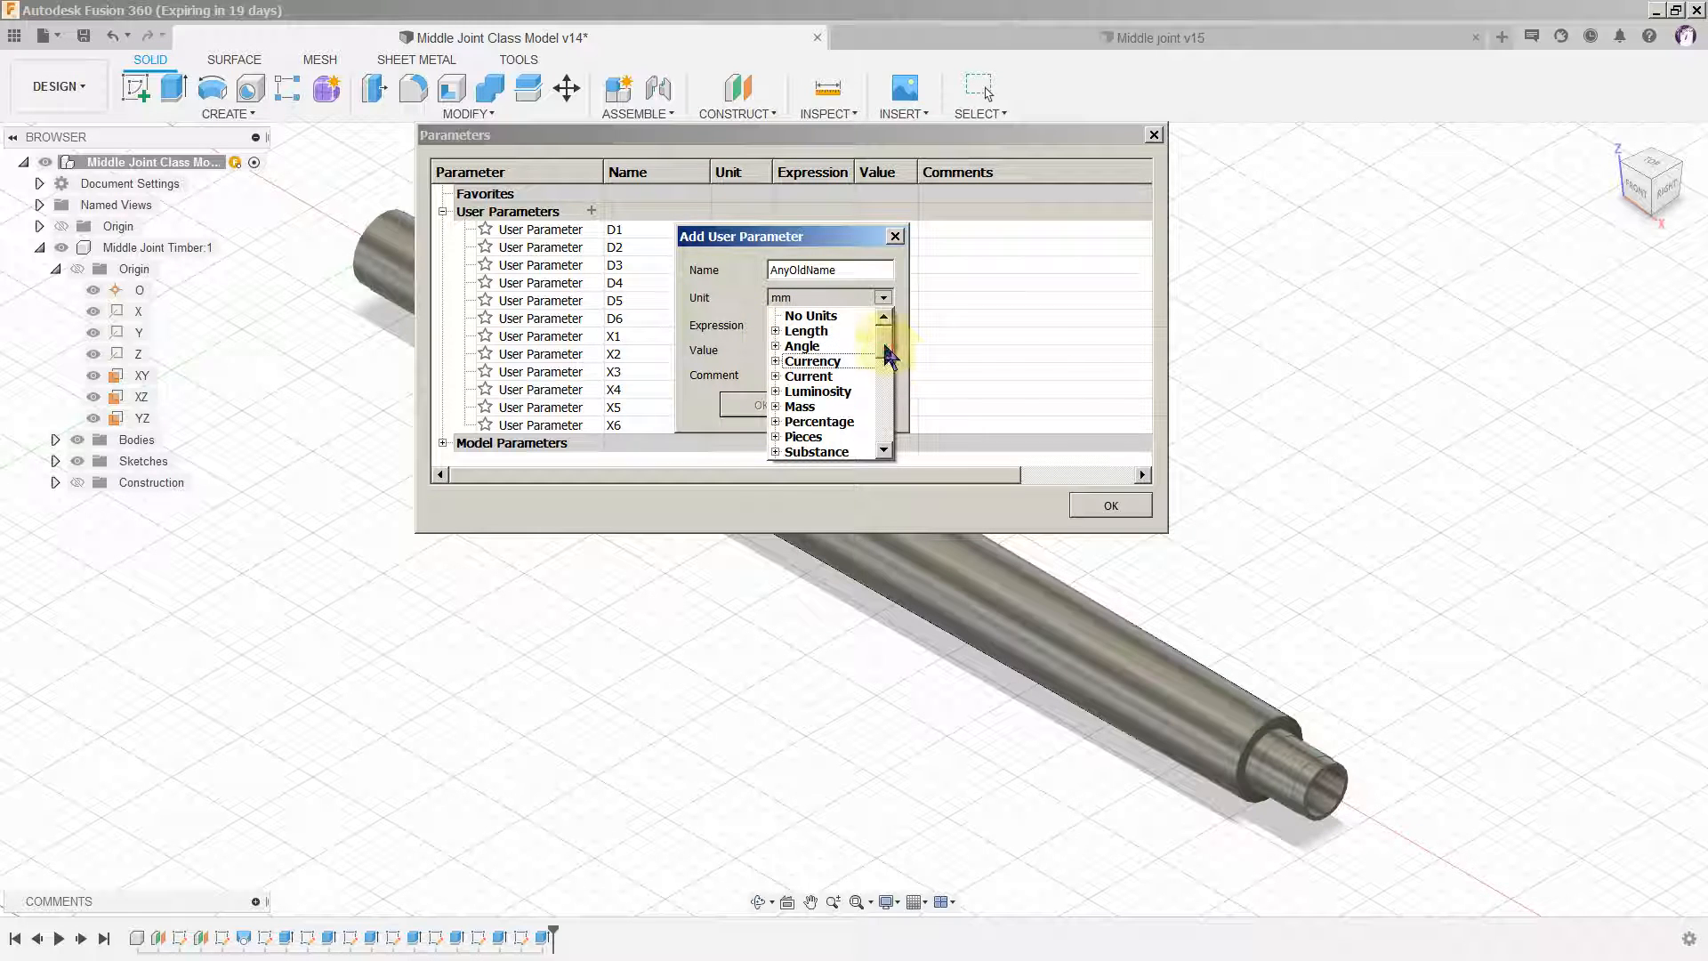
mouse_move(889, 355)
mouse_down()
mouse_move(887, 452)
mouse_move(886, 347)
mouse_up()
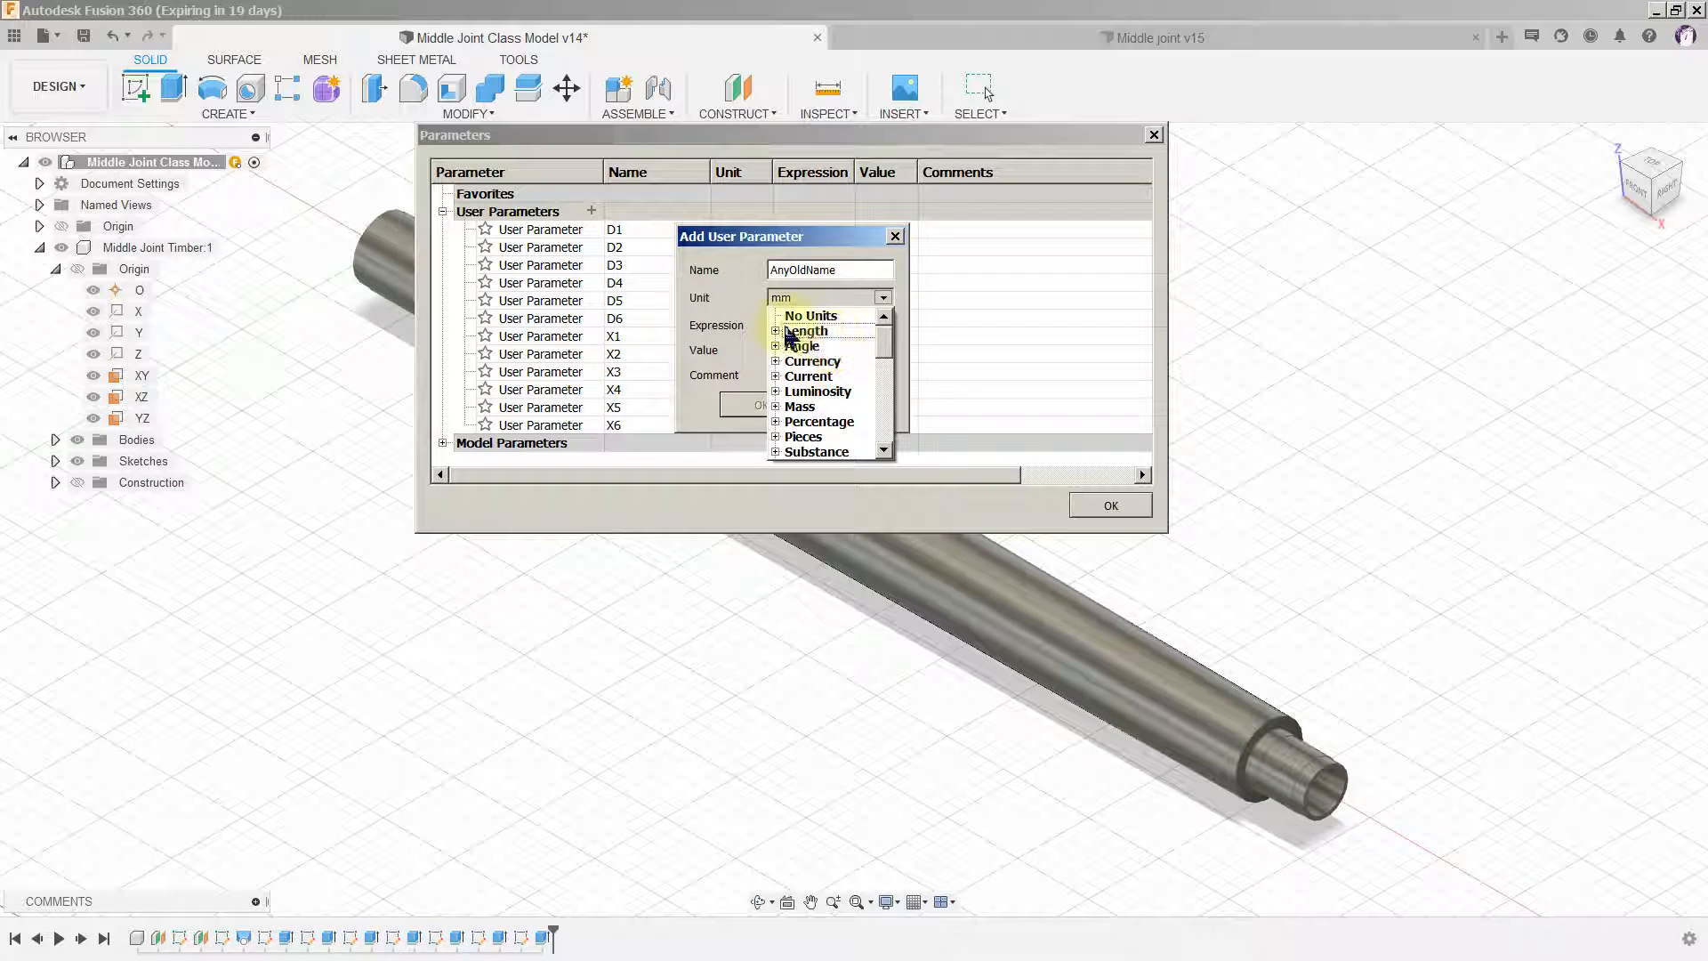
click(787, 330)
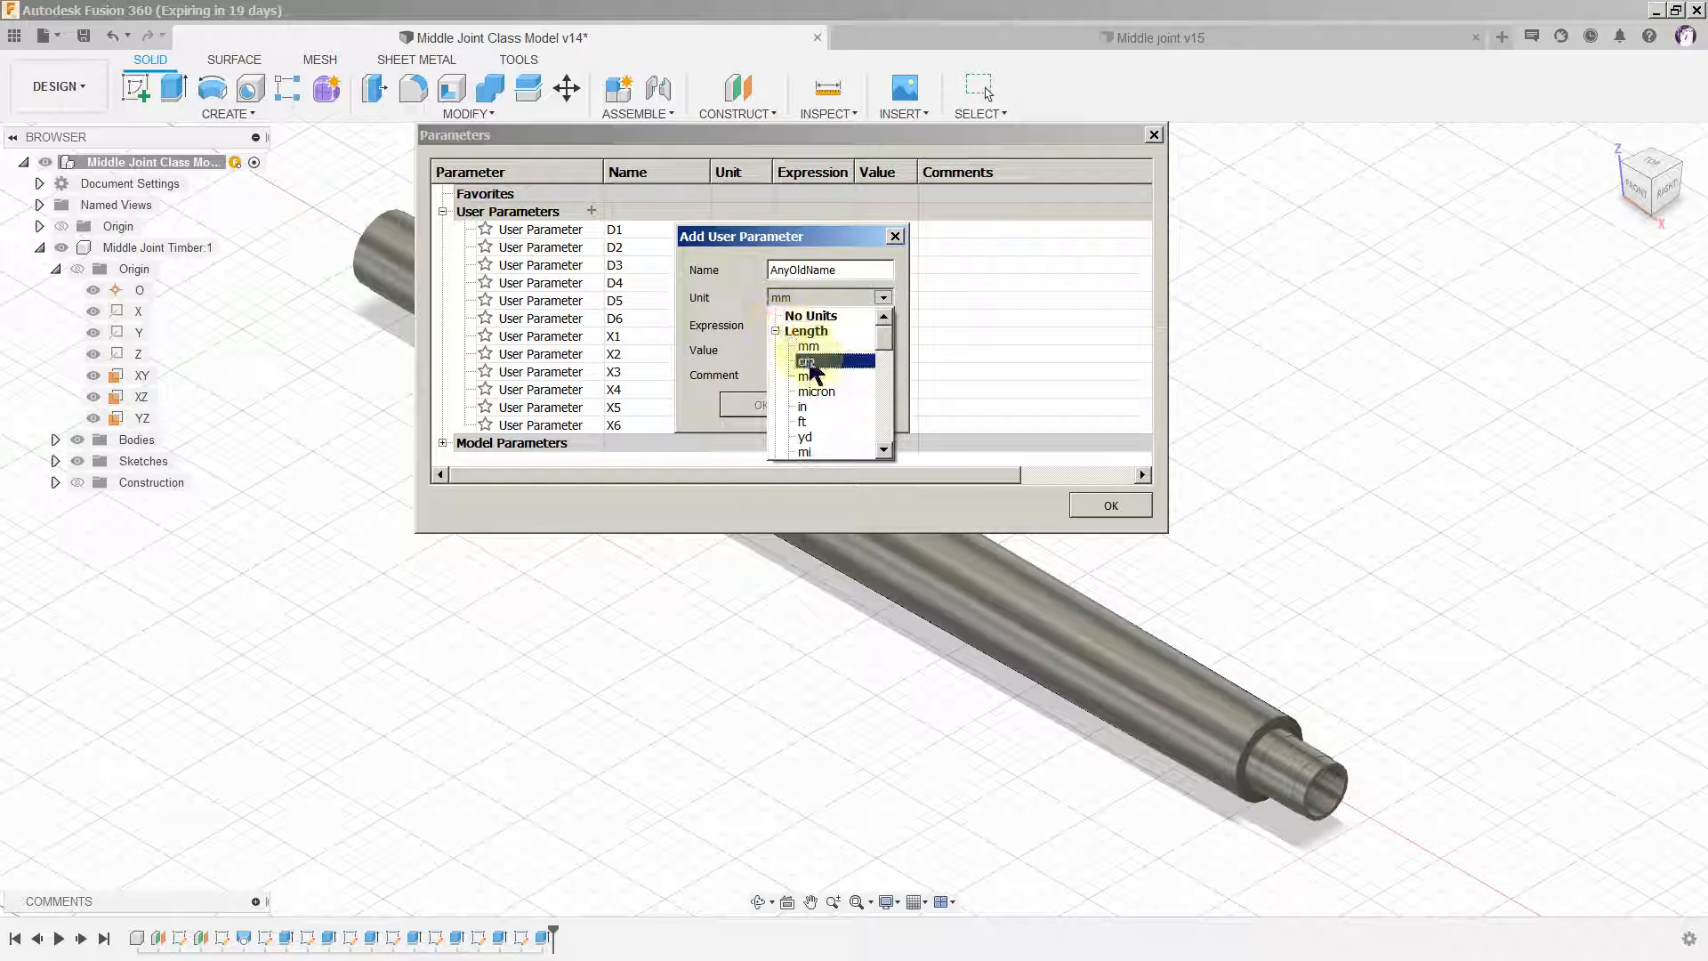
click(809, 346)
Step: Try the number 123 and the formula sin(45) as the new parameter's expression
click(841, 327)
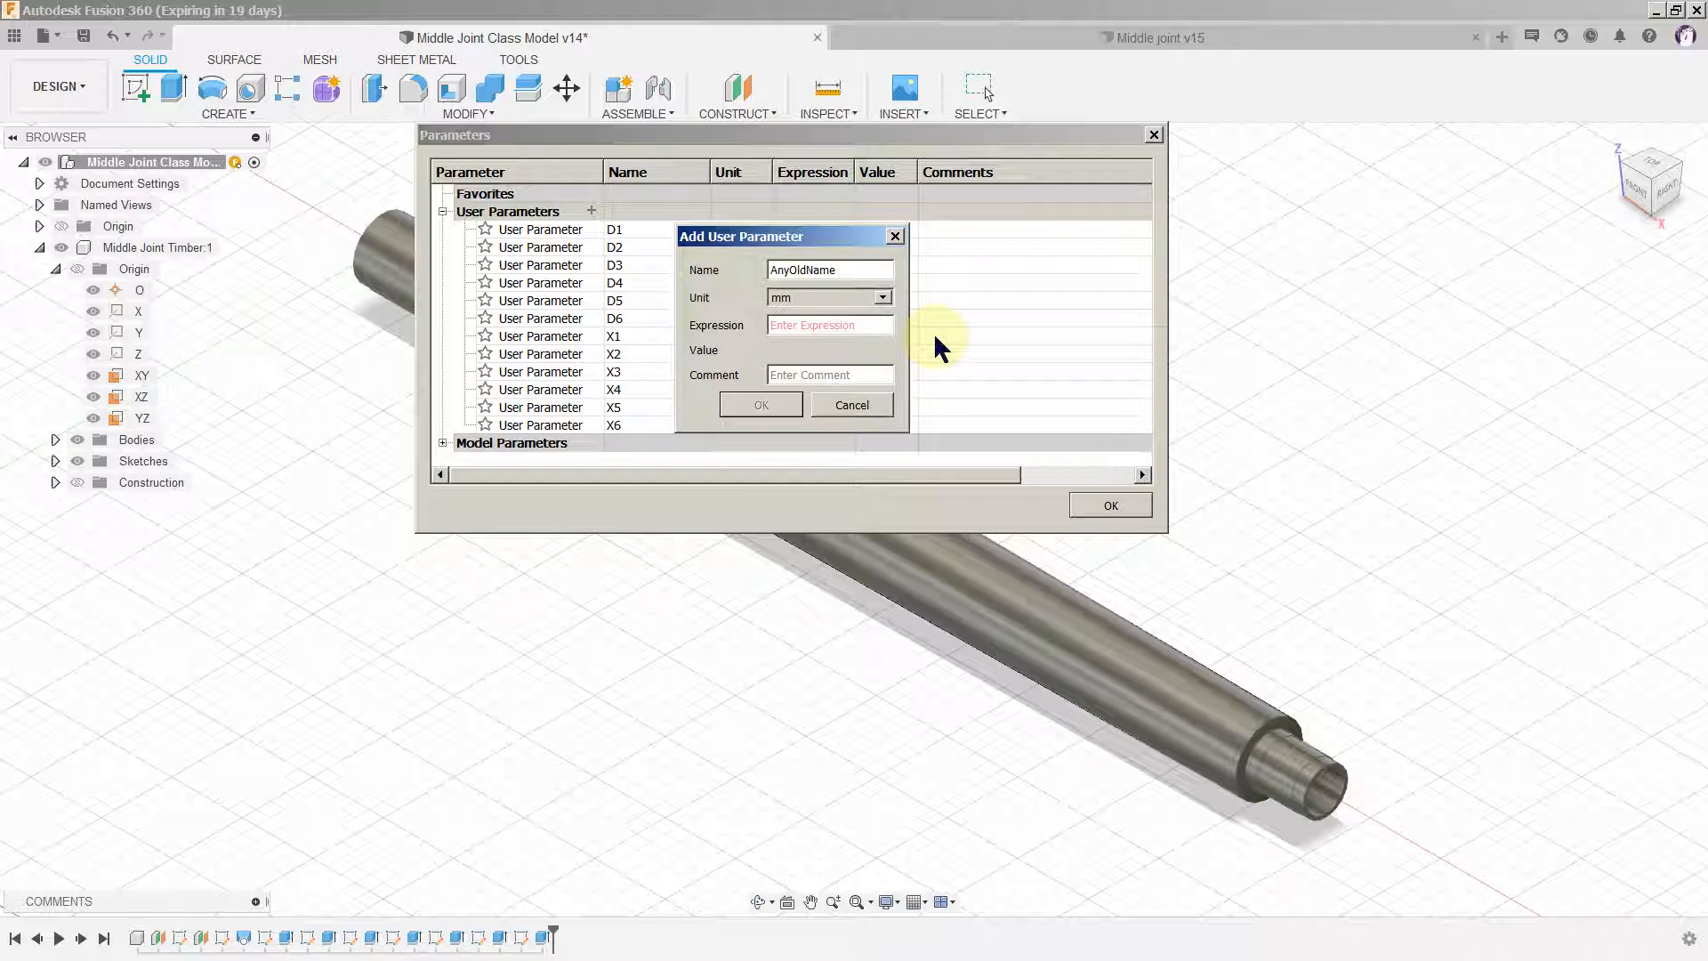
text(123)
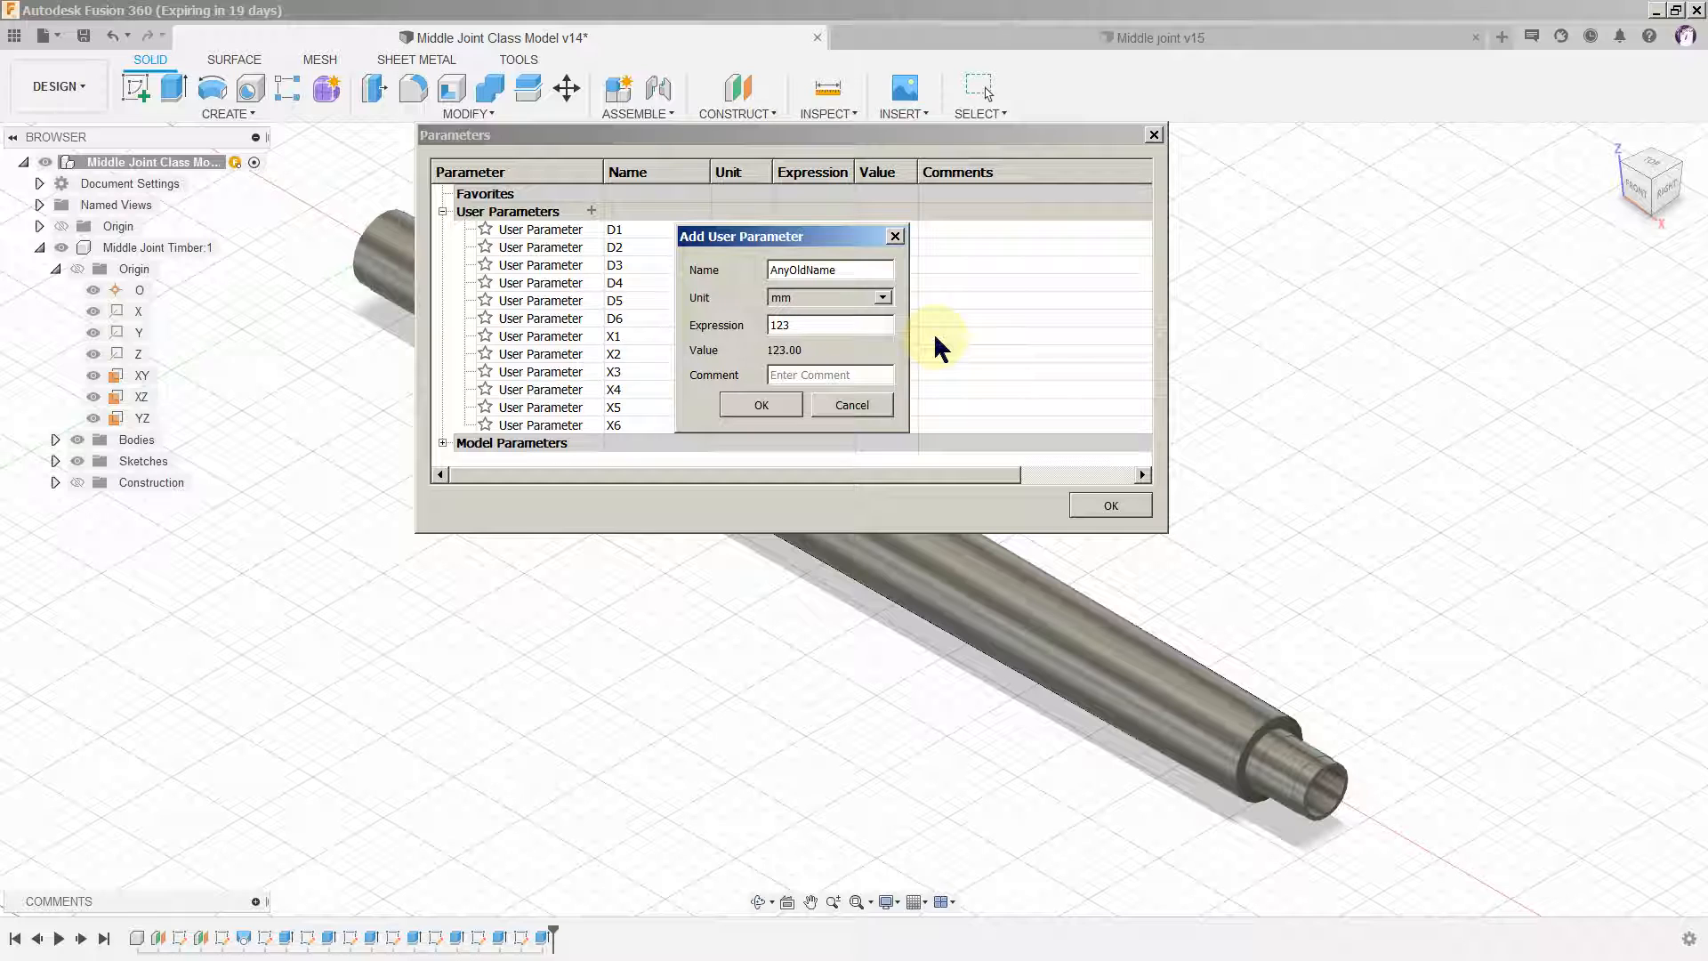
key(BackSpace)
key(BackSpace)
key(BackSpace)
text(sin(45))
key(BackSpace)
text())
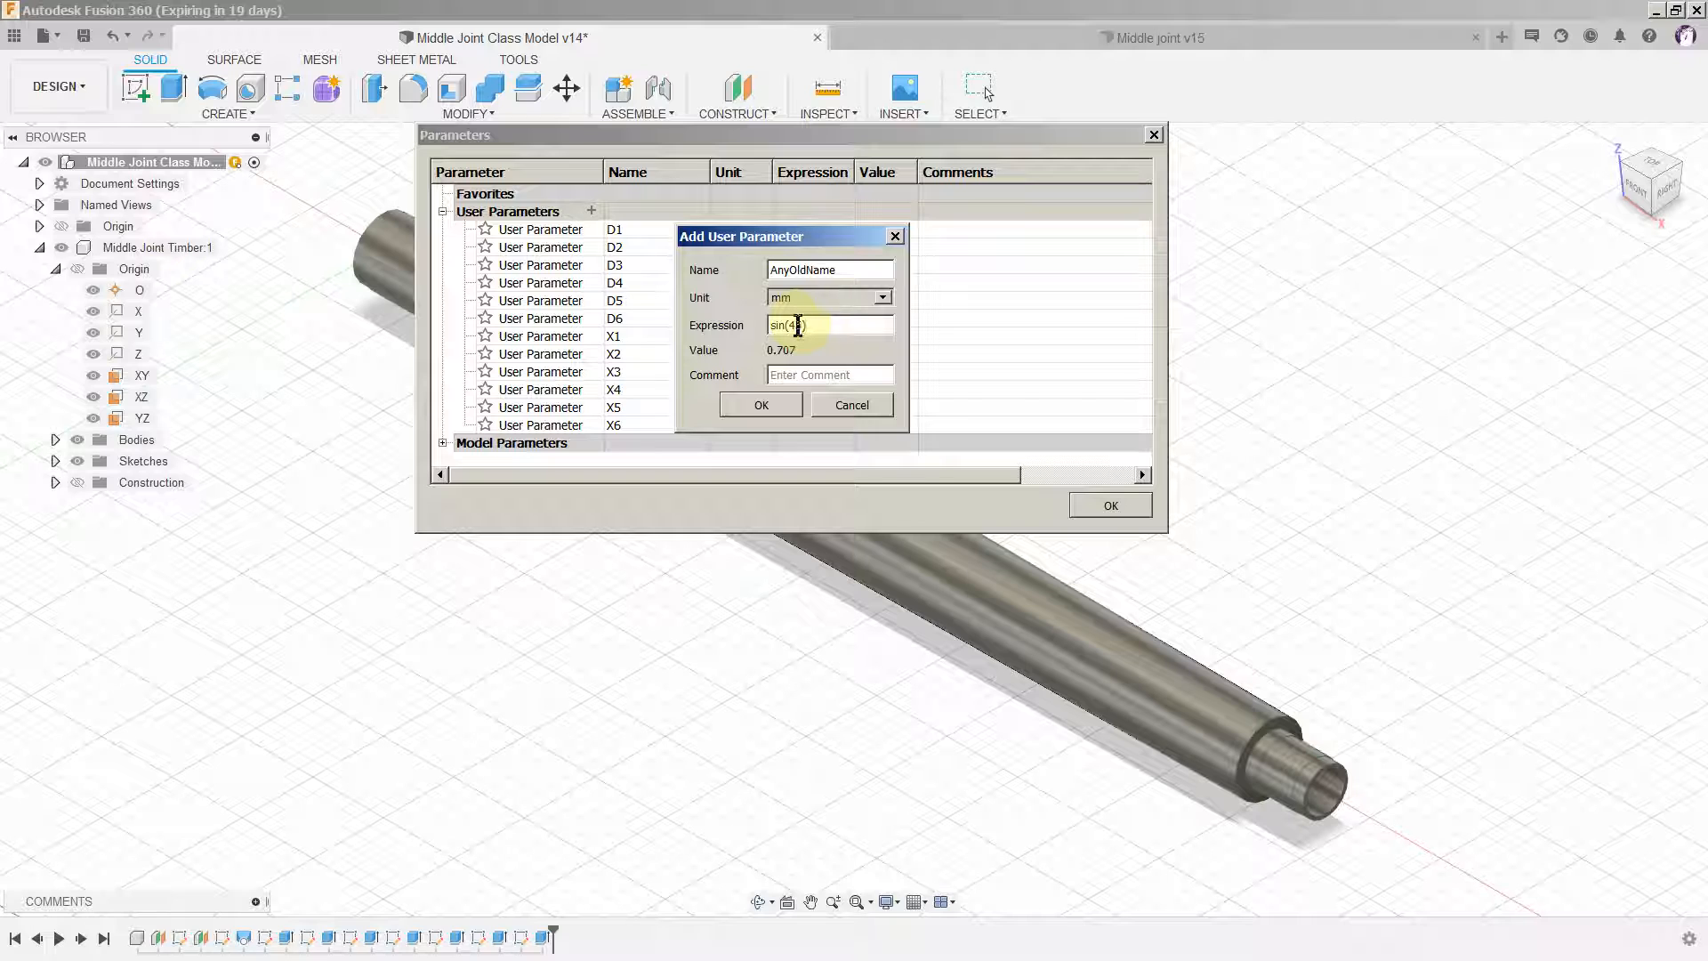
key(BackSpace)
text(3)
key(BackSpace)
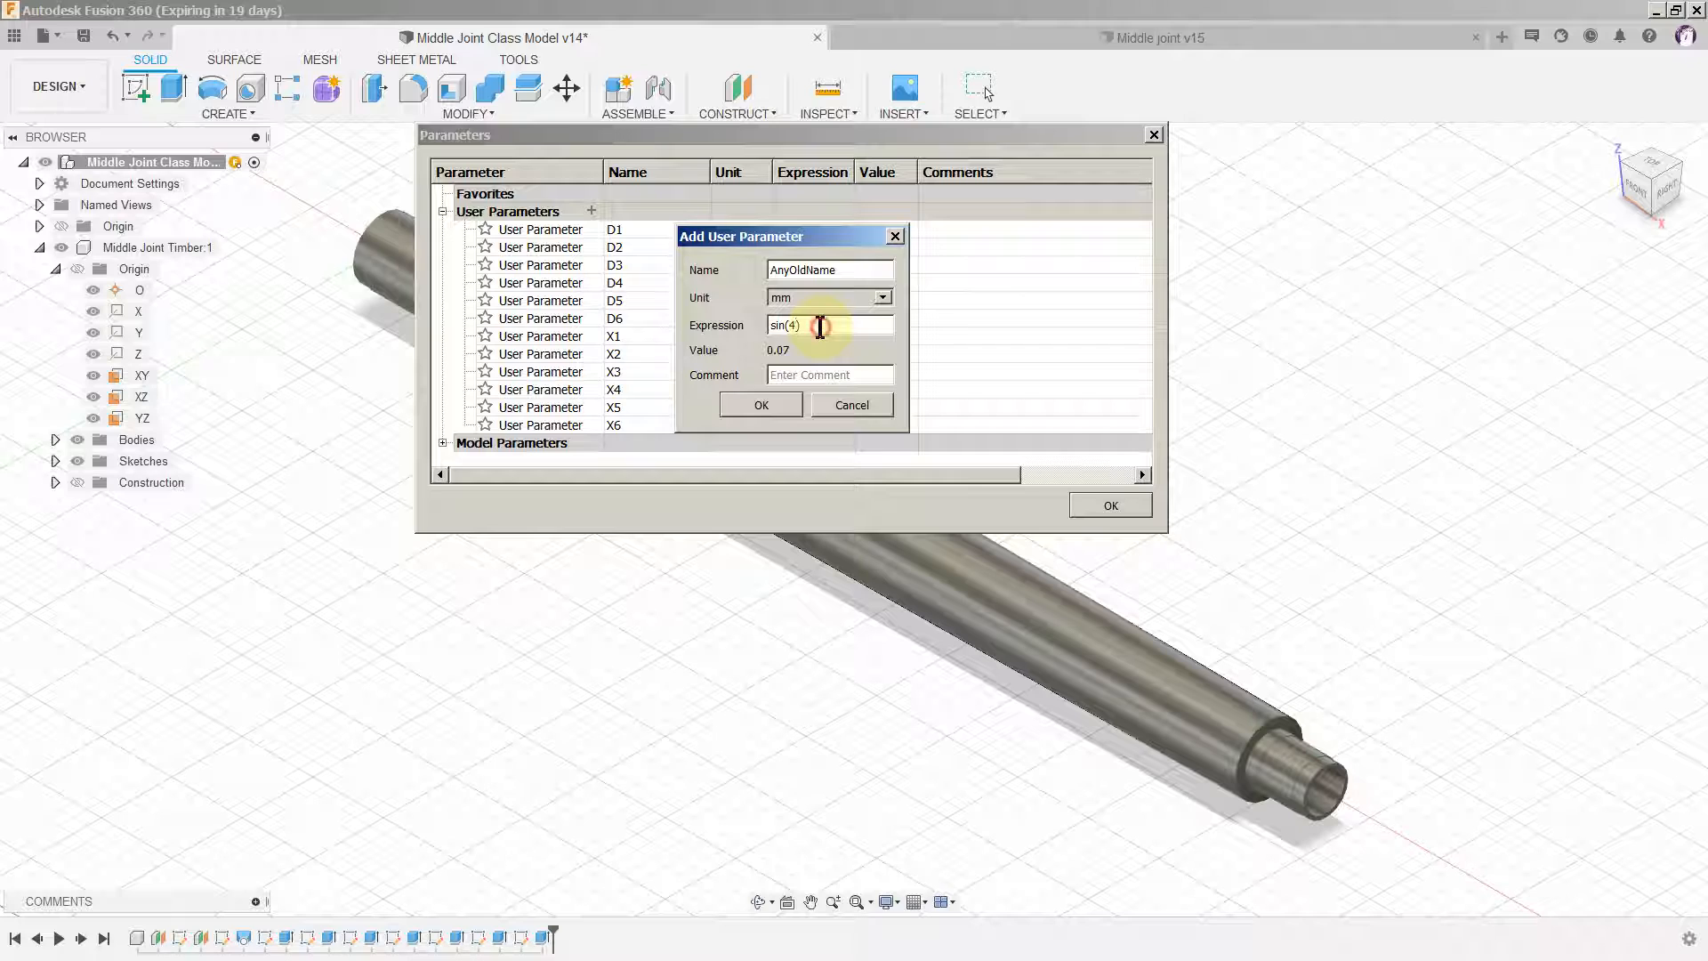
Step: Set the expression of AnyOldName to 45 and create the parameter with no comment
drag(818, 327, 720, 338)
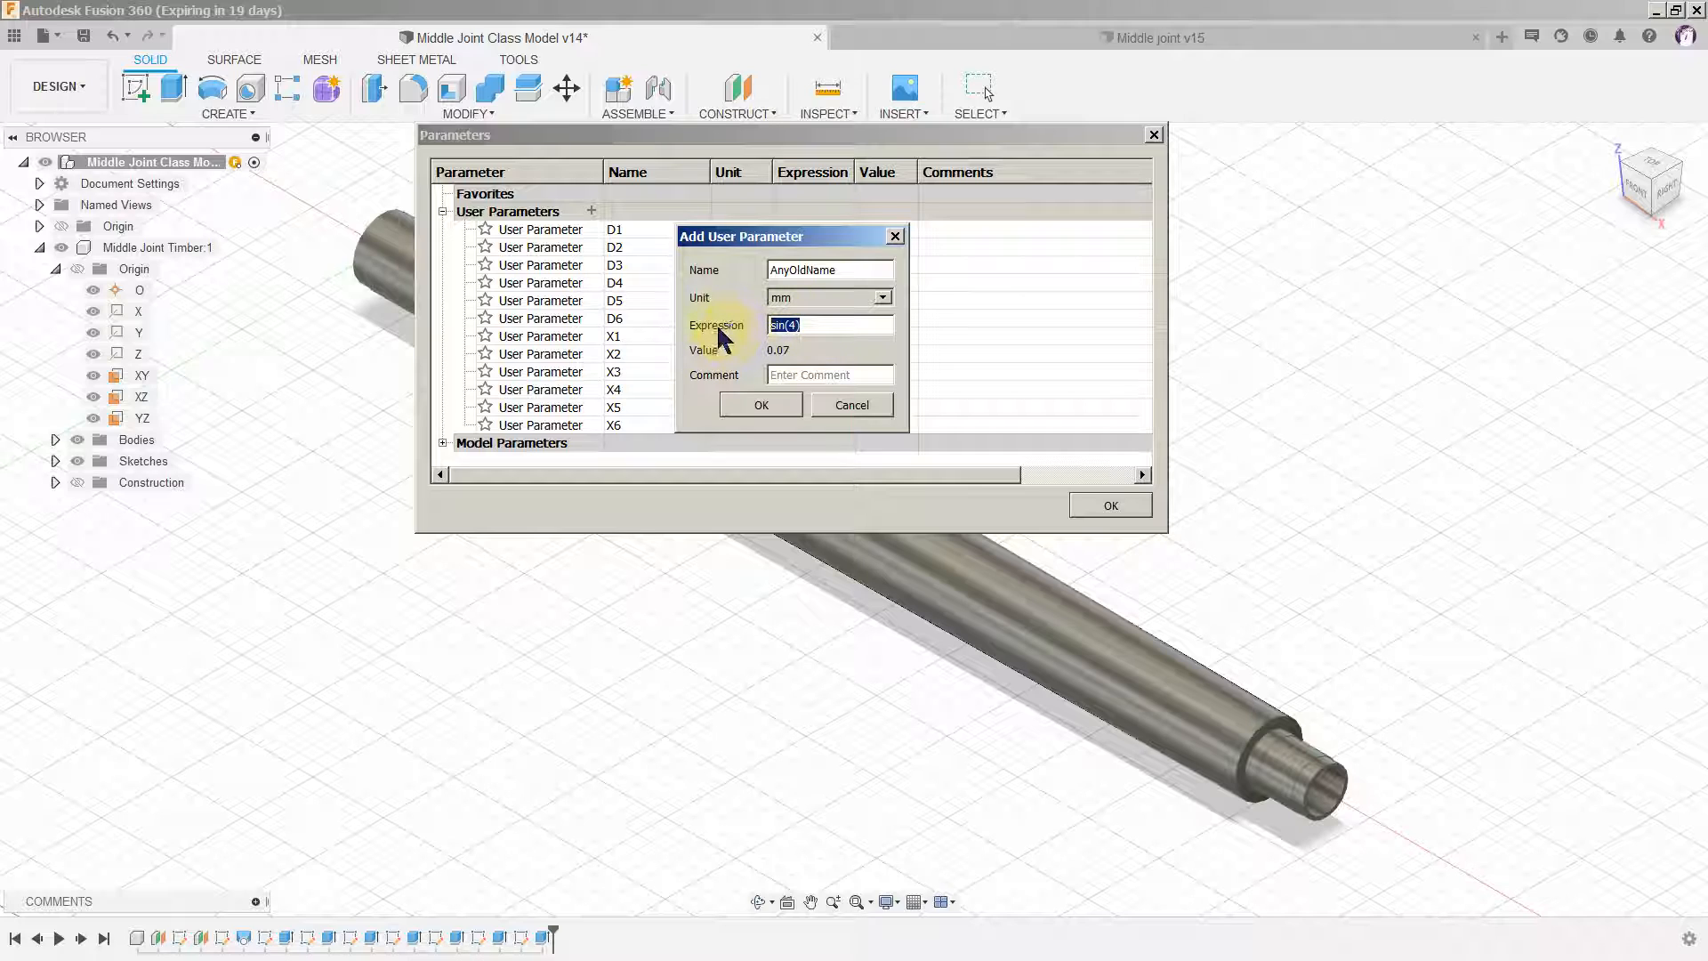
text(45)
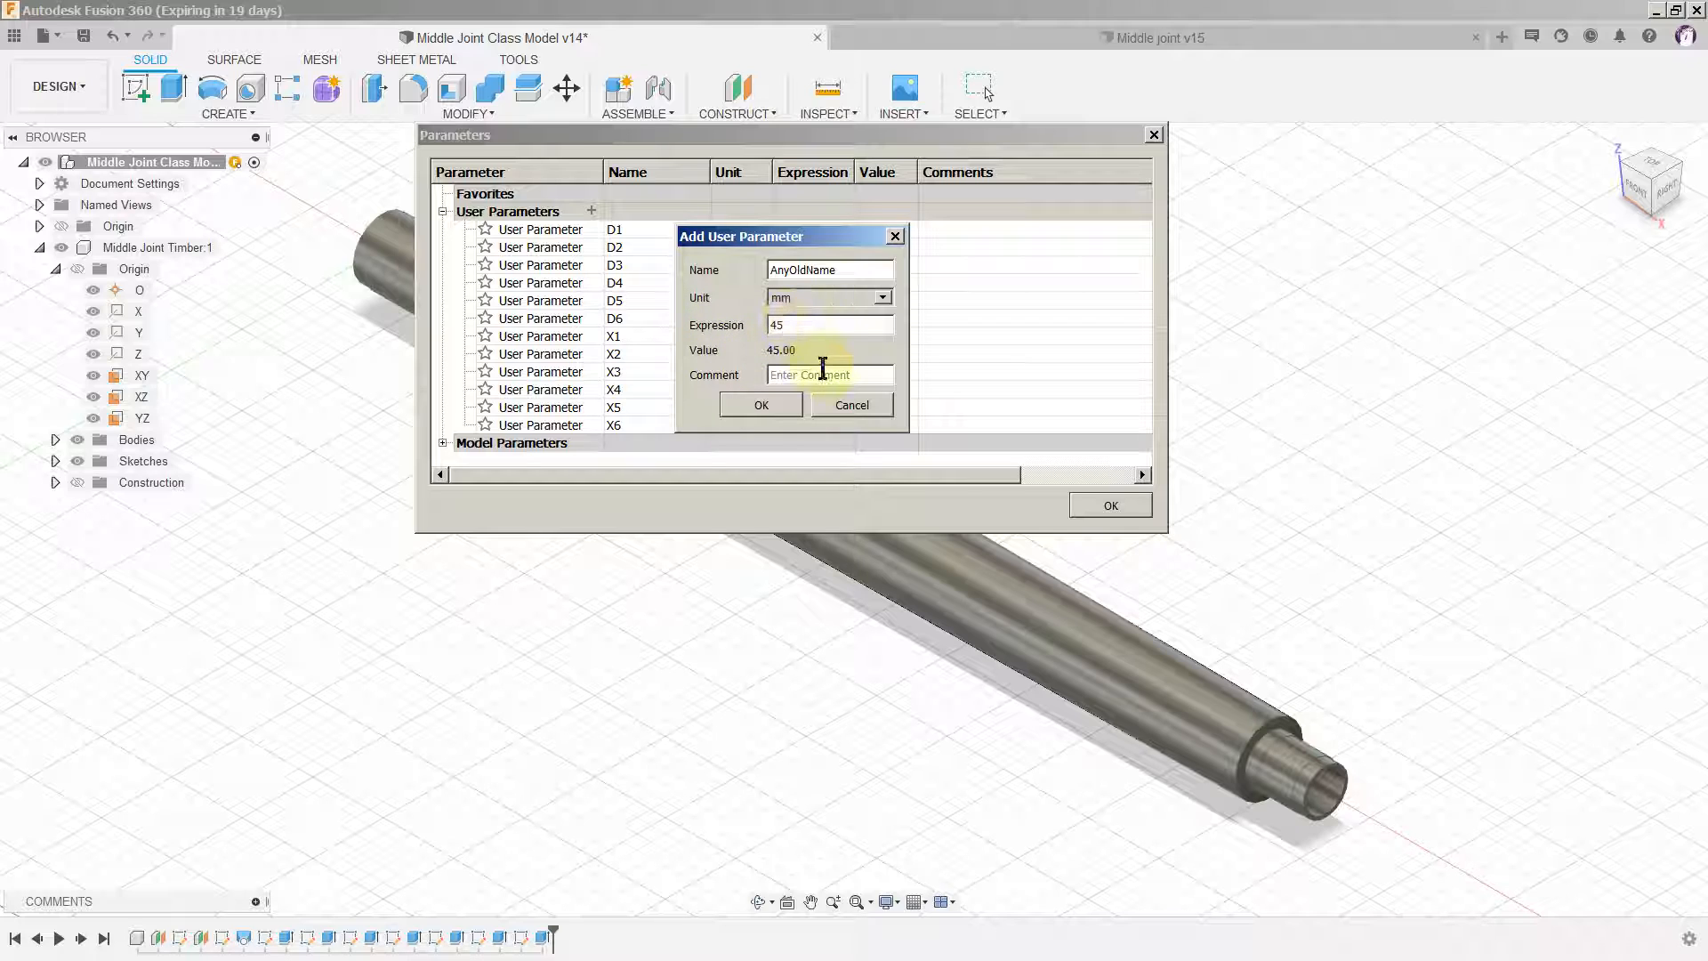
click(819, 374)
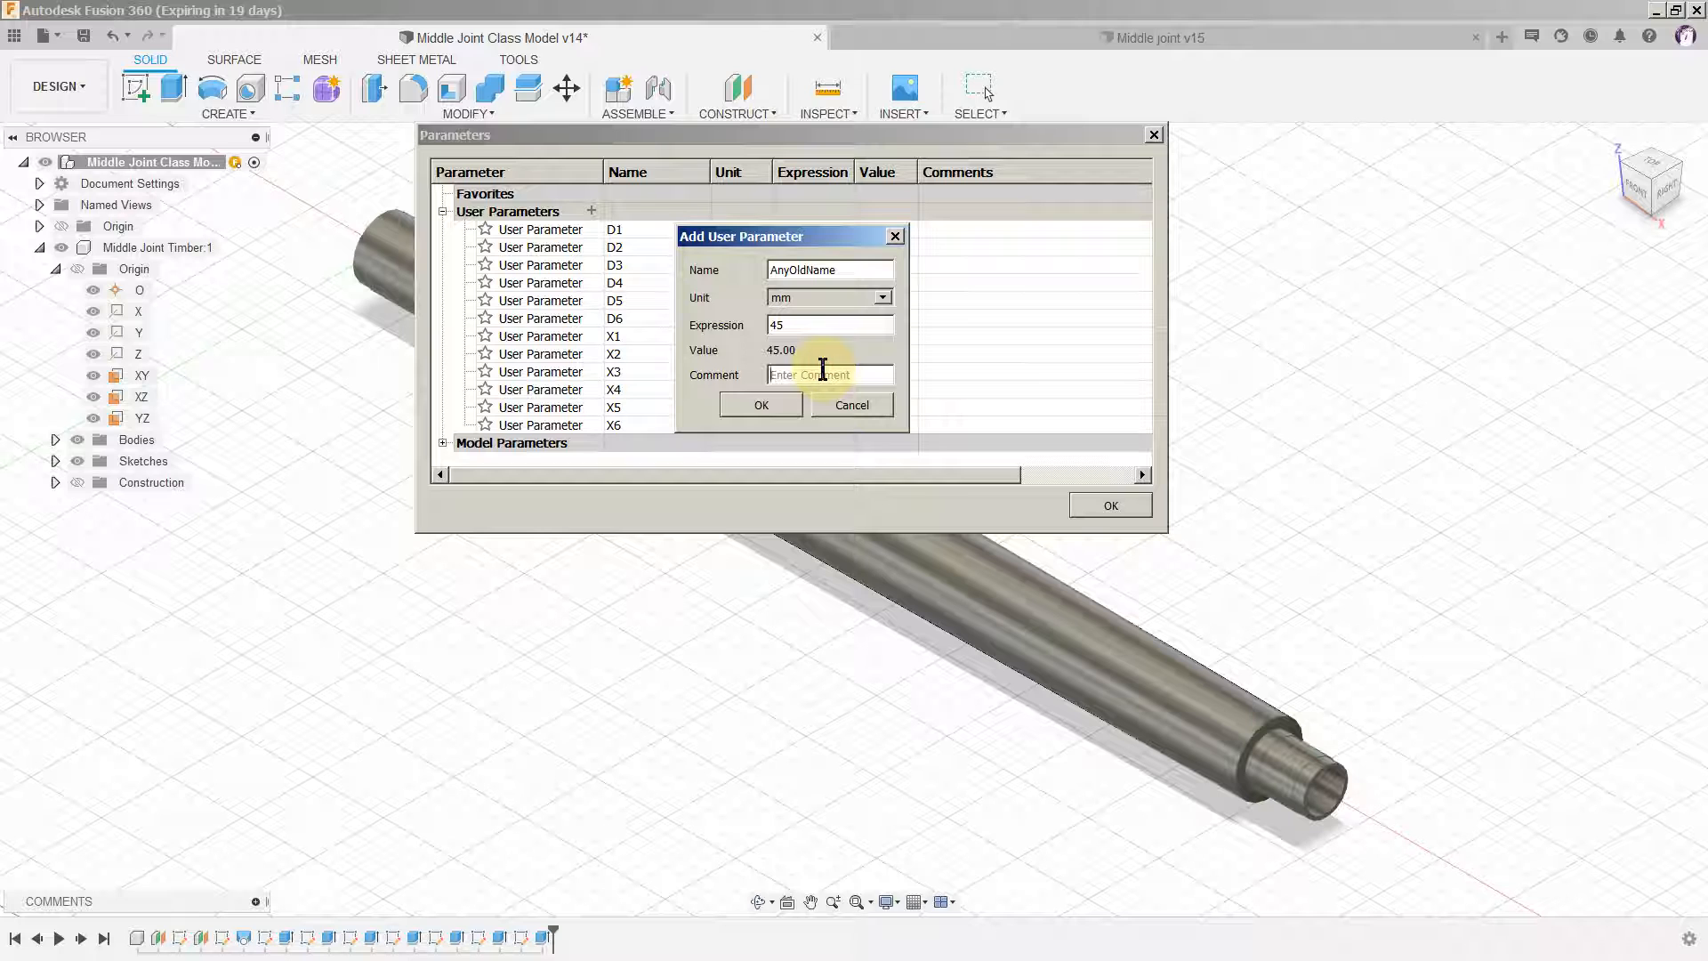
click(786, 411)
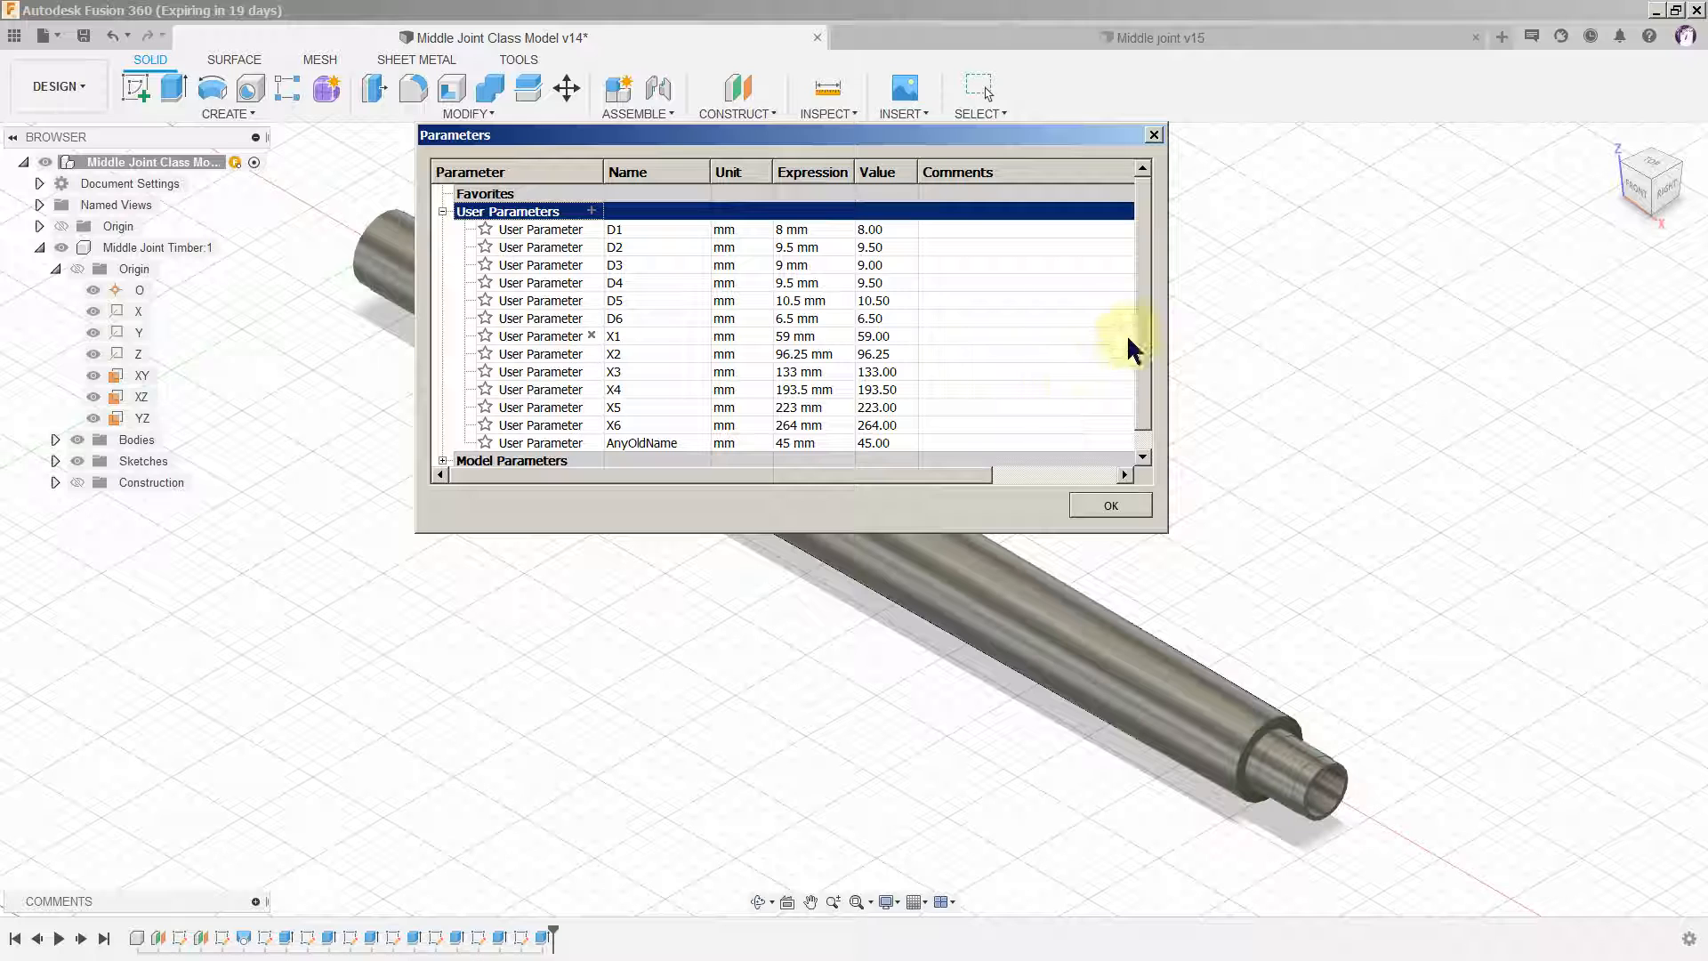
Step: Add the comment "Not to be used" to the user parameter AnyOldName
scroll(1136, 374, down, 1)
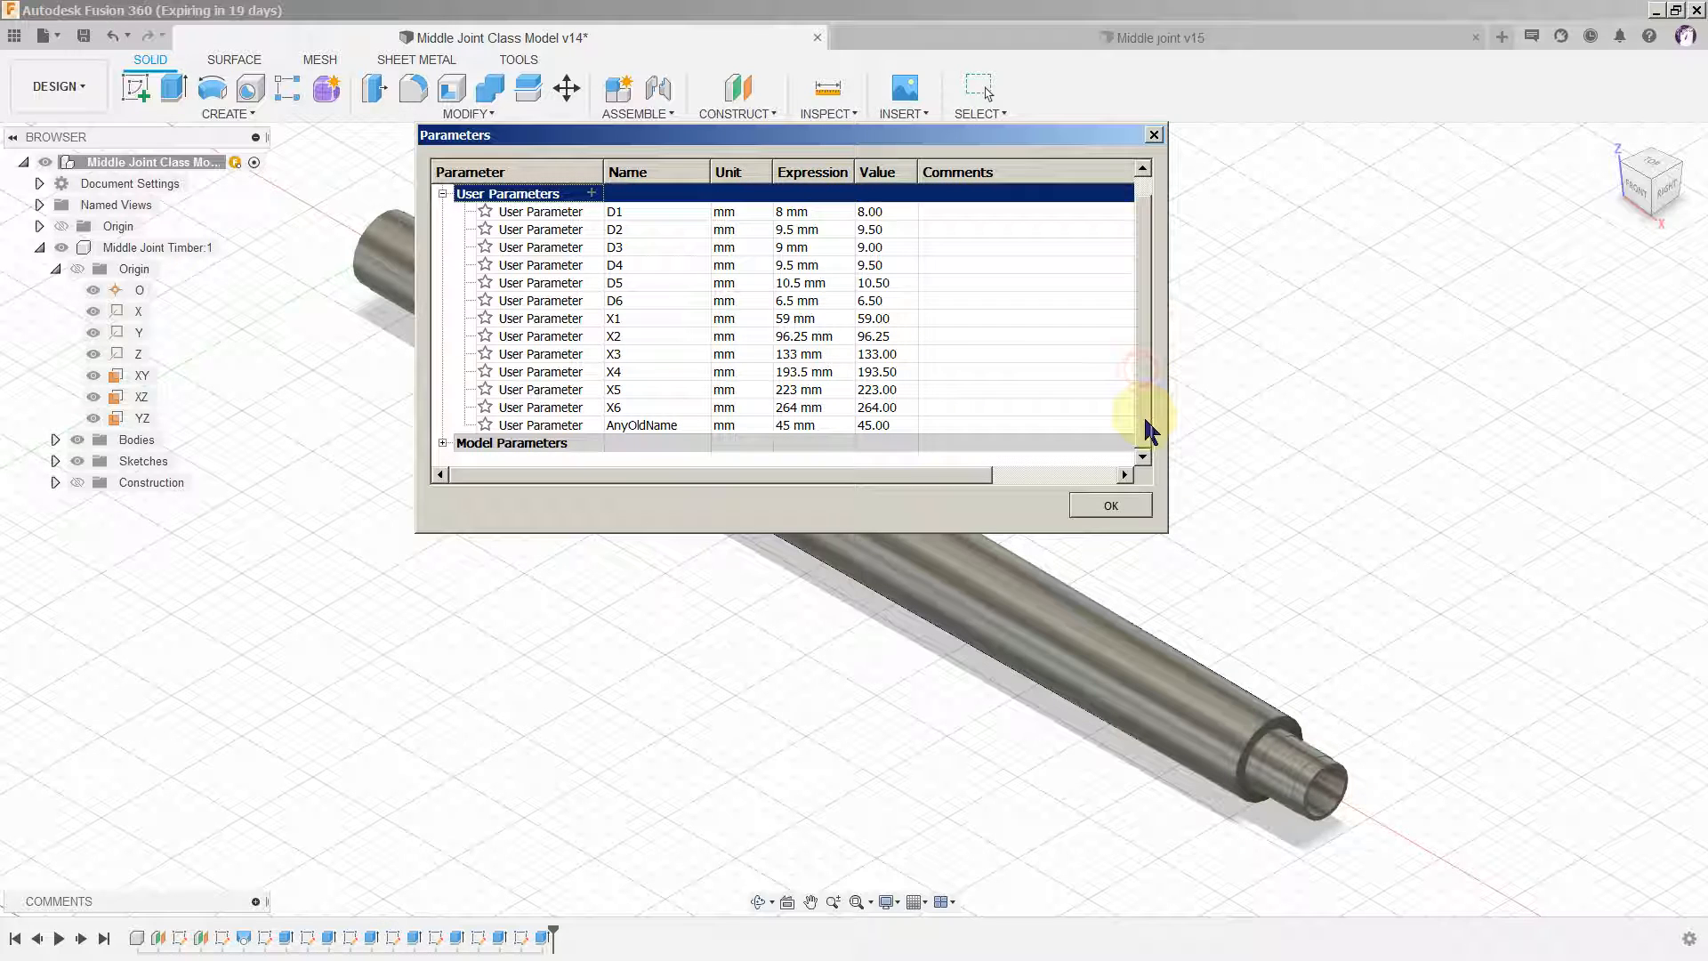
click(943, 425)
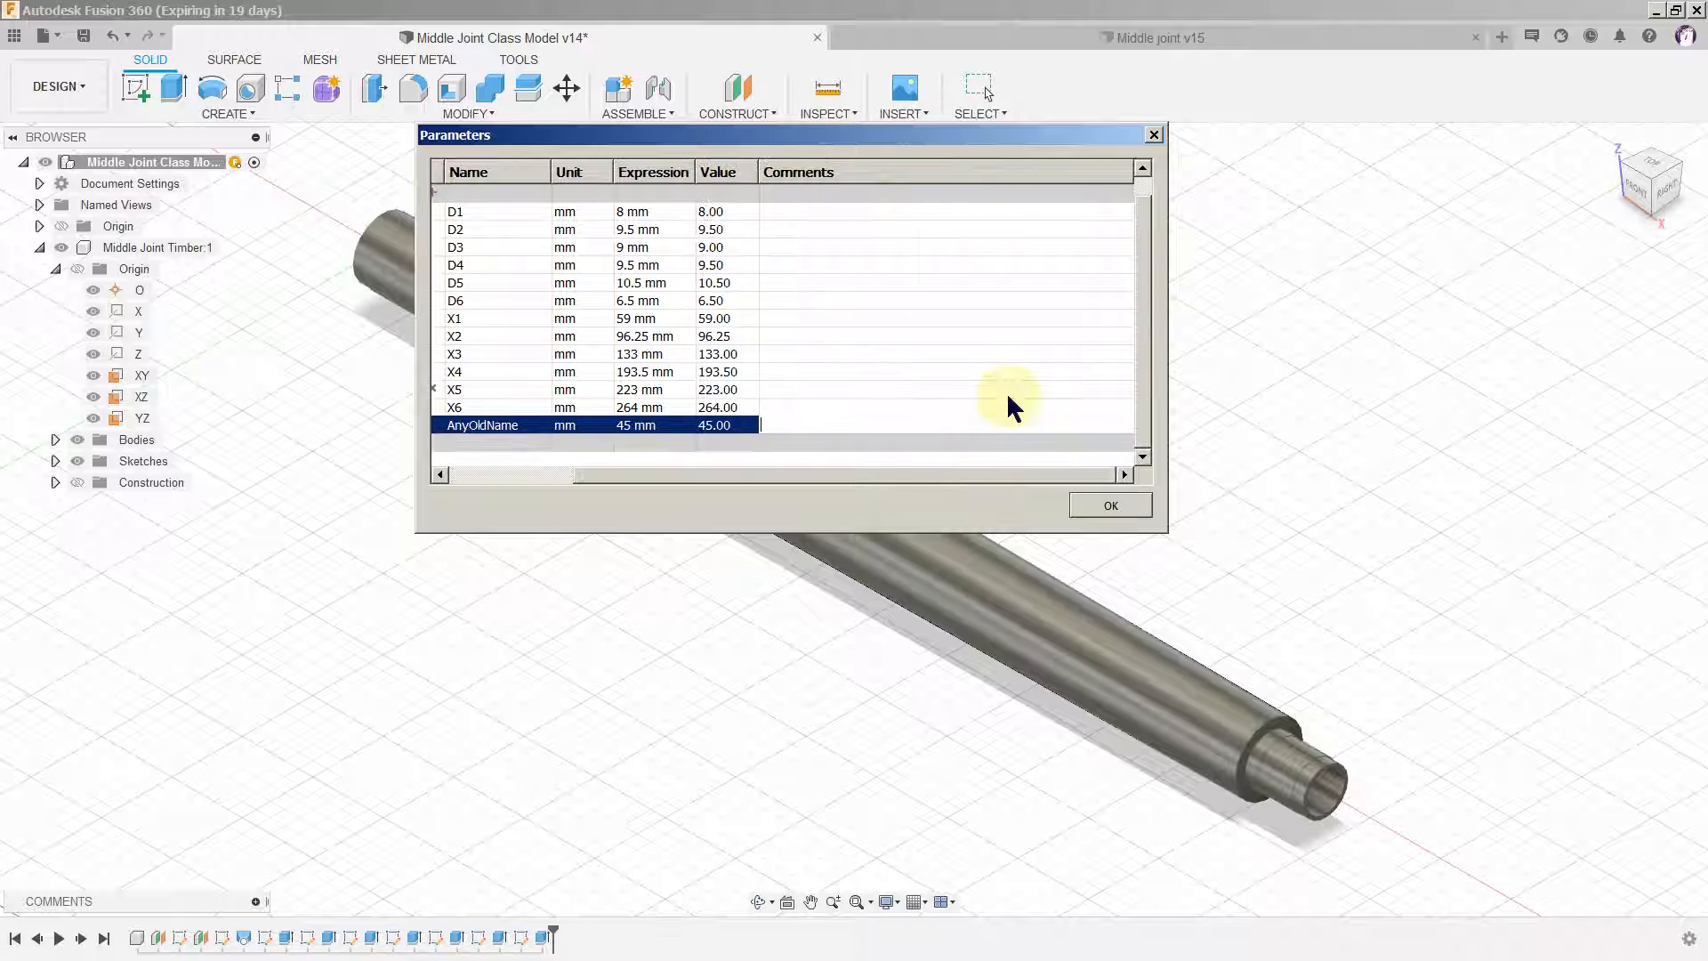
text(Not to be used)
drag(1094, 475, 904, 484)
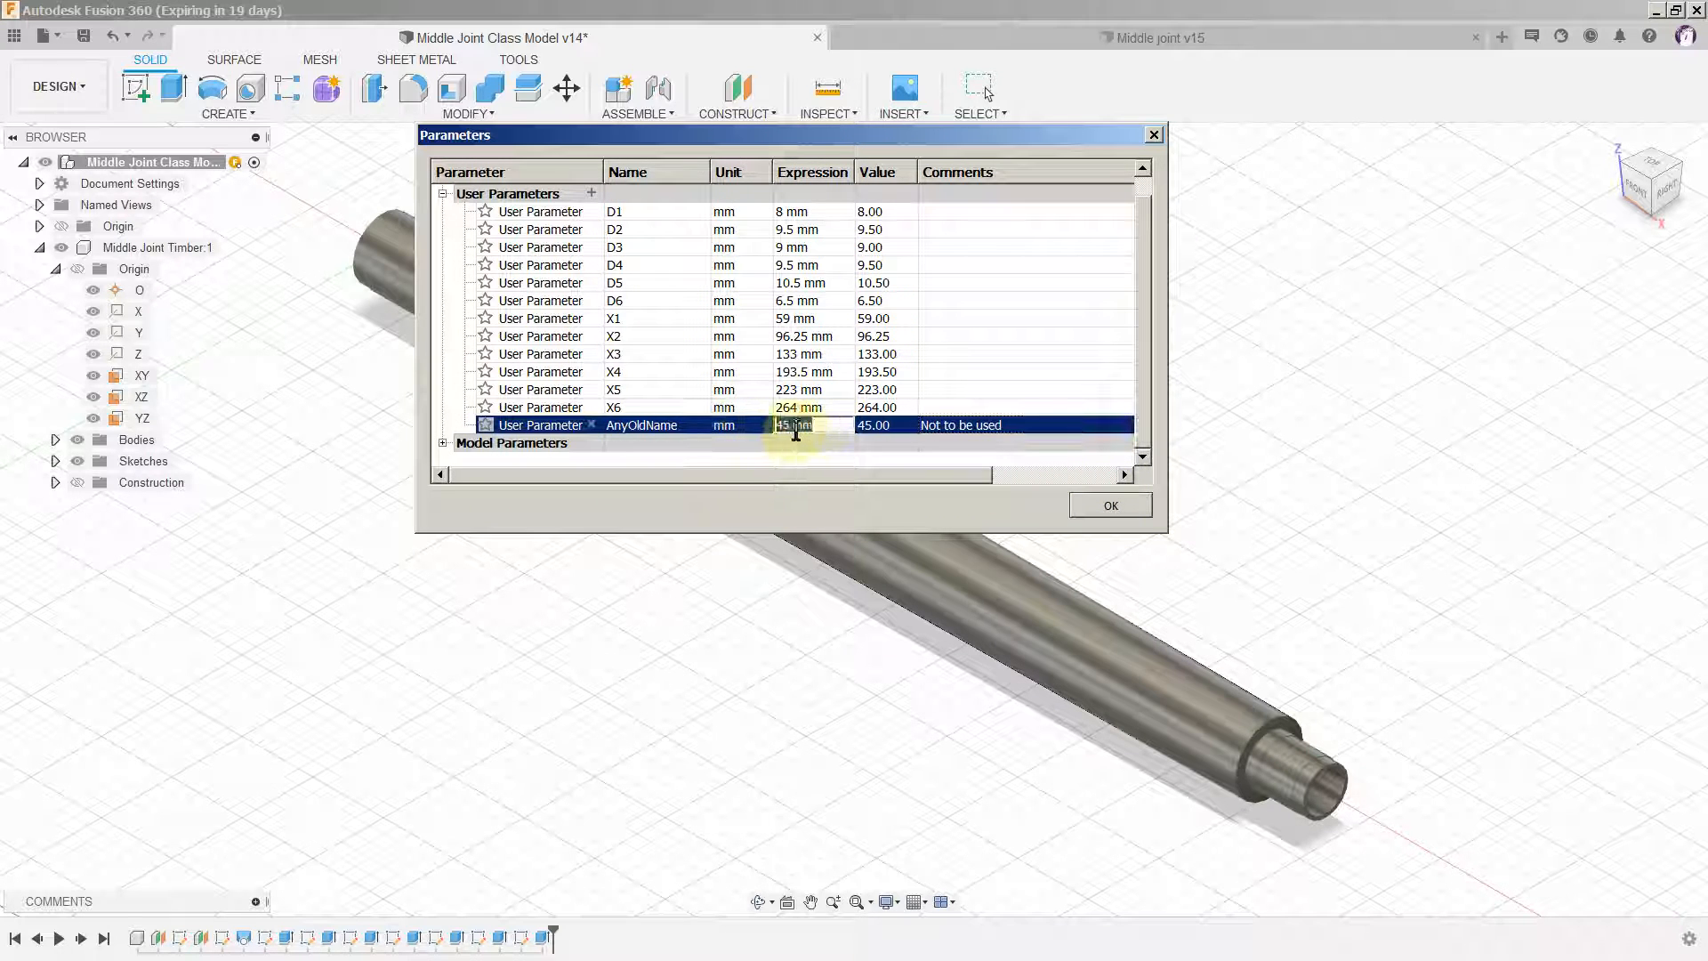
Step: Delete the user parameter AnyOldName and close the parameter table
click(792, 425)
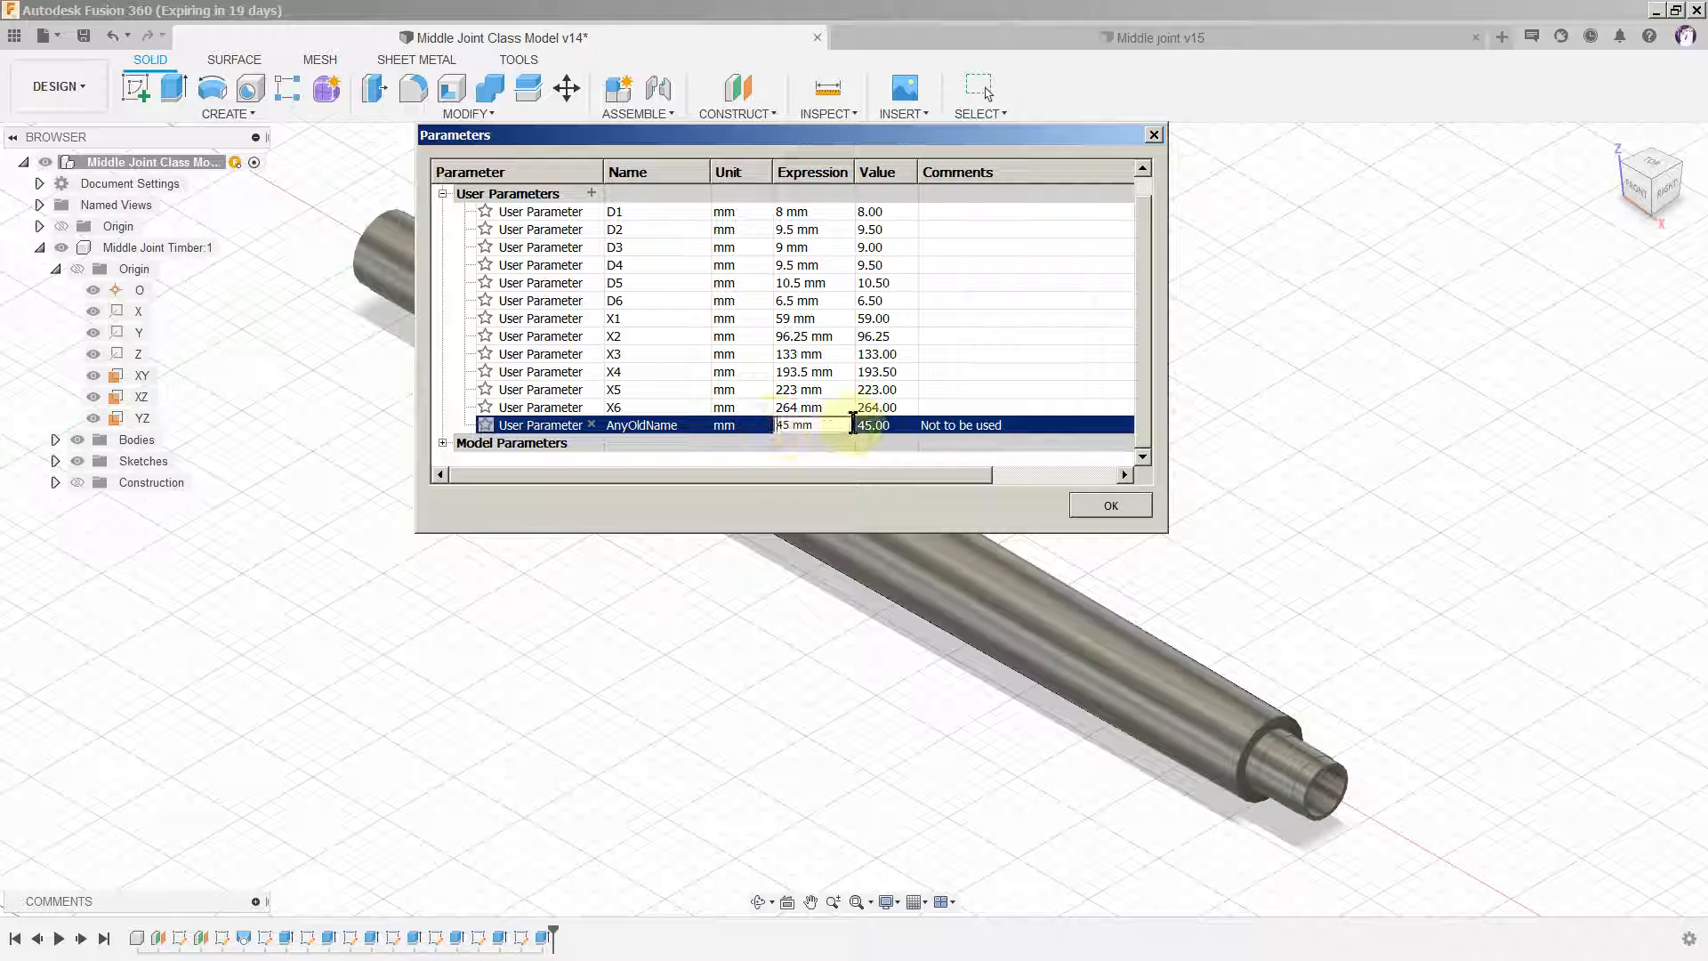
drag(845, 426, 765, 425)
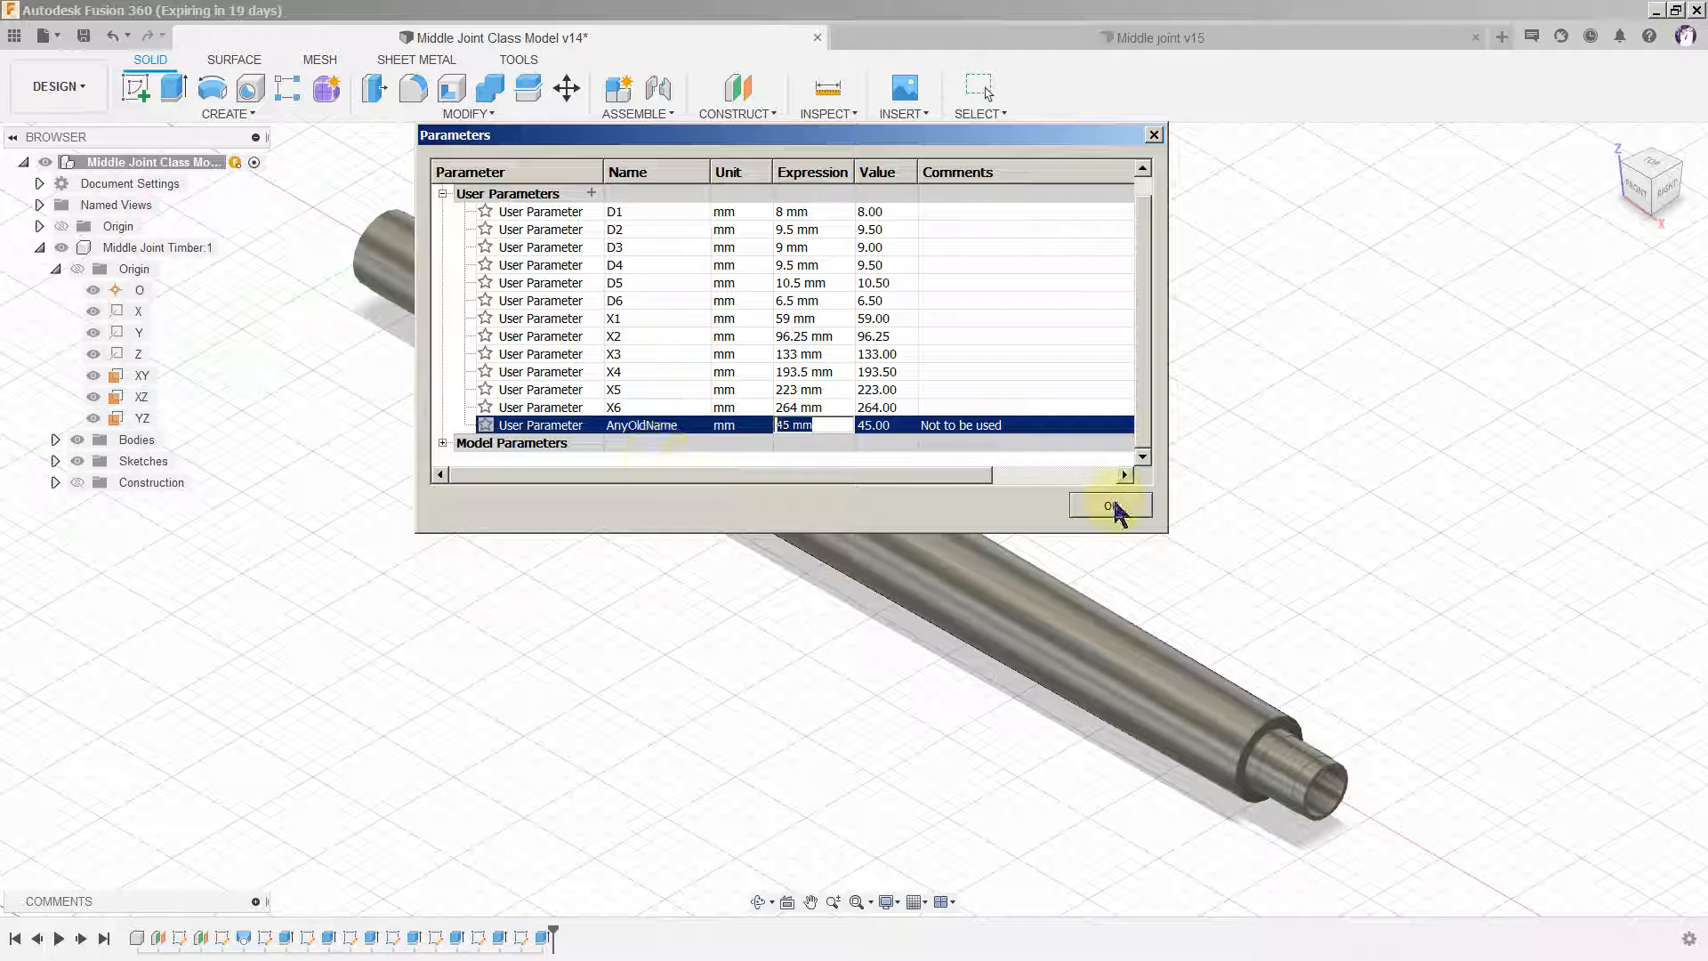
click(590, 425)
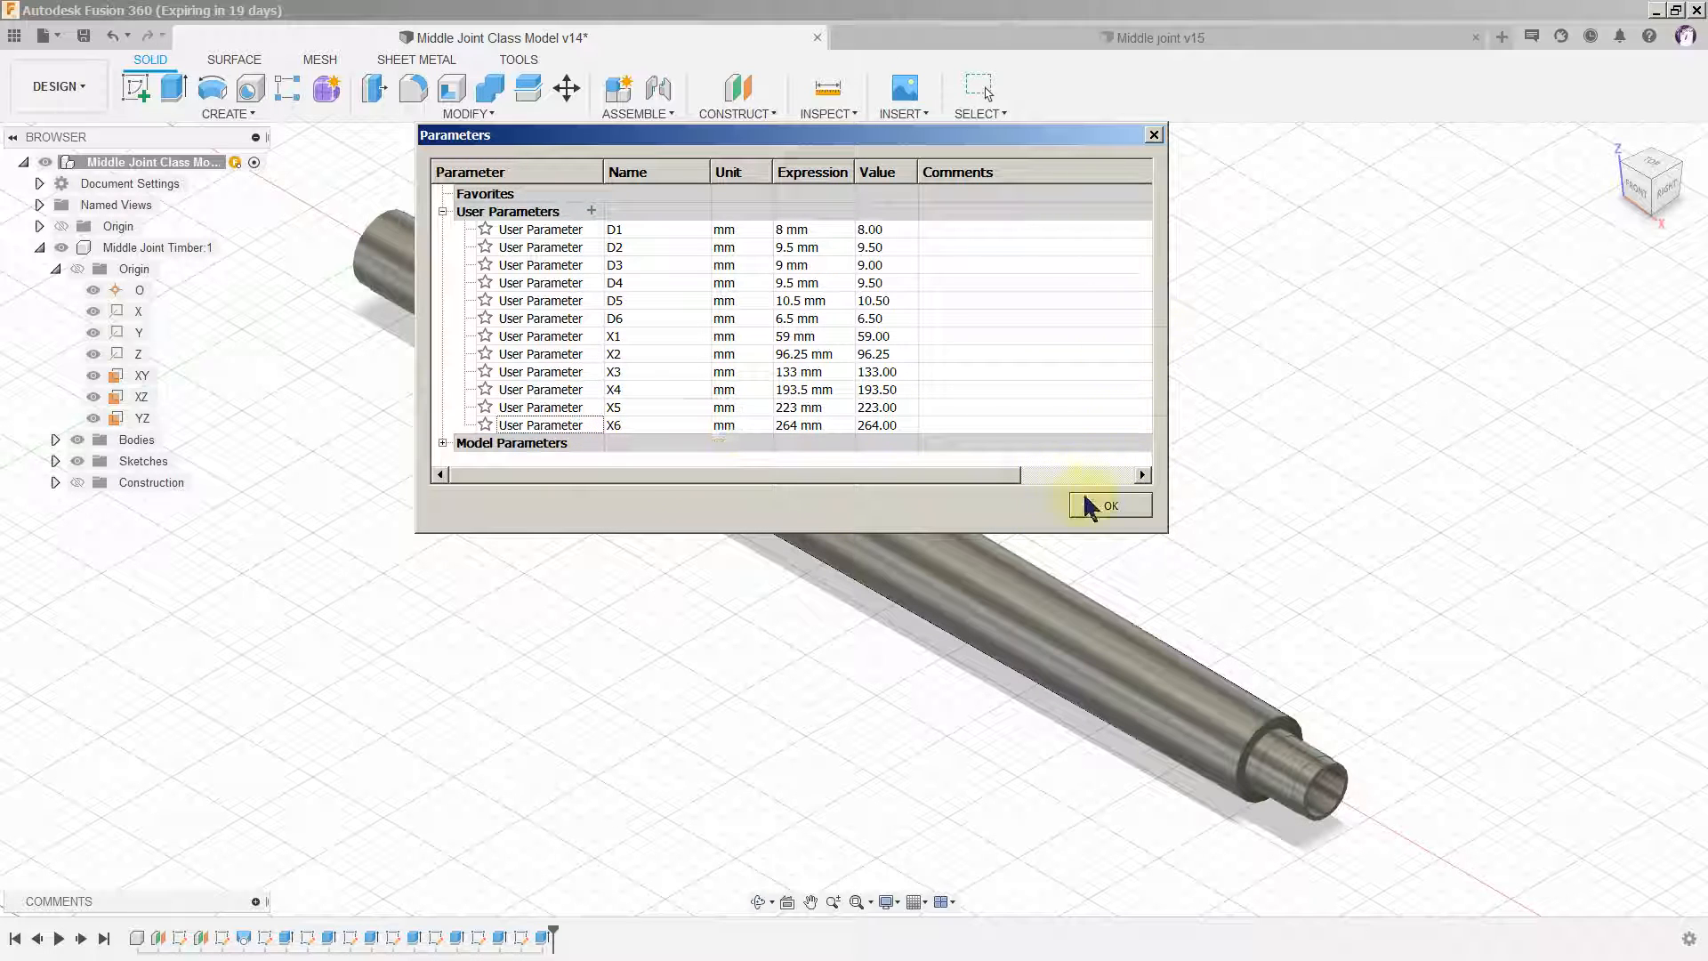
click(1104, 506)
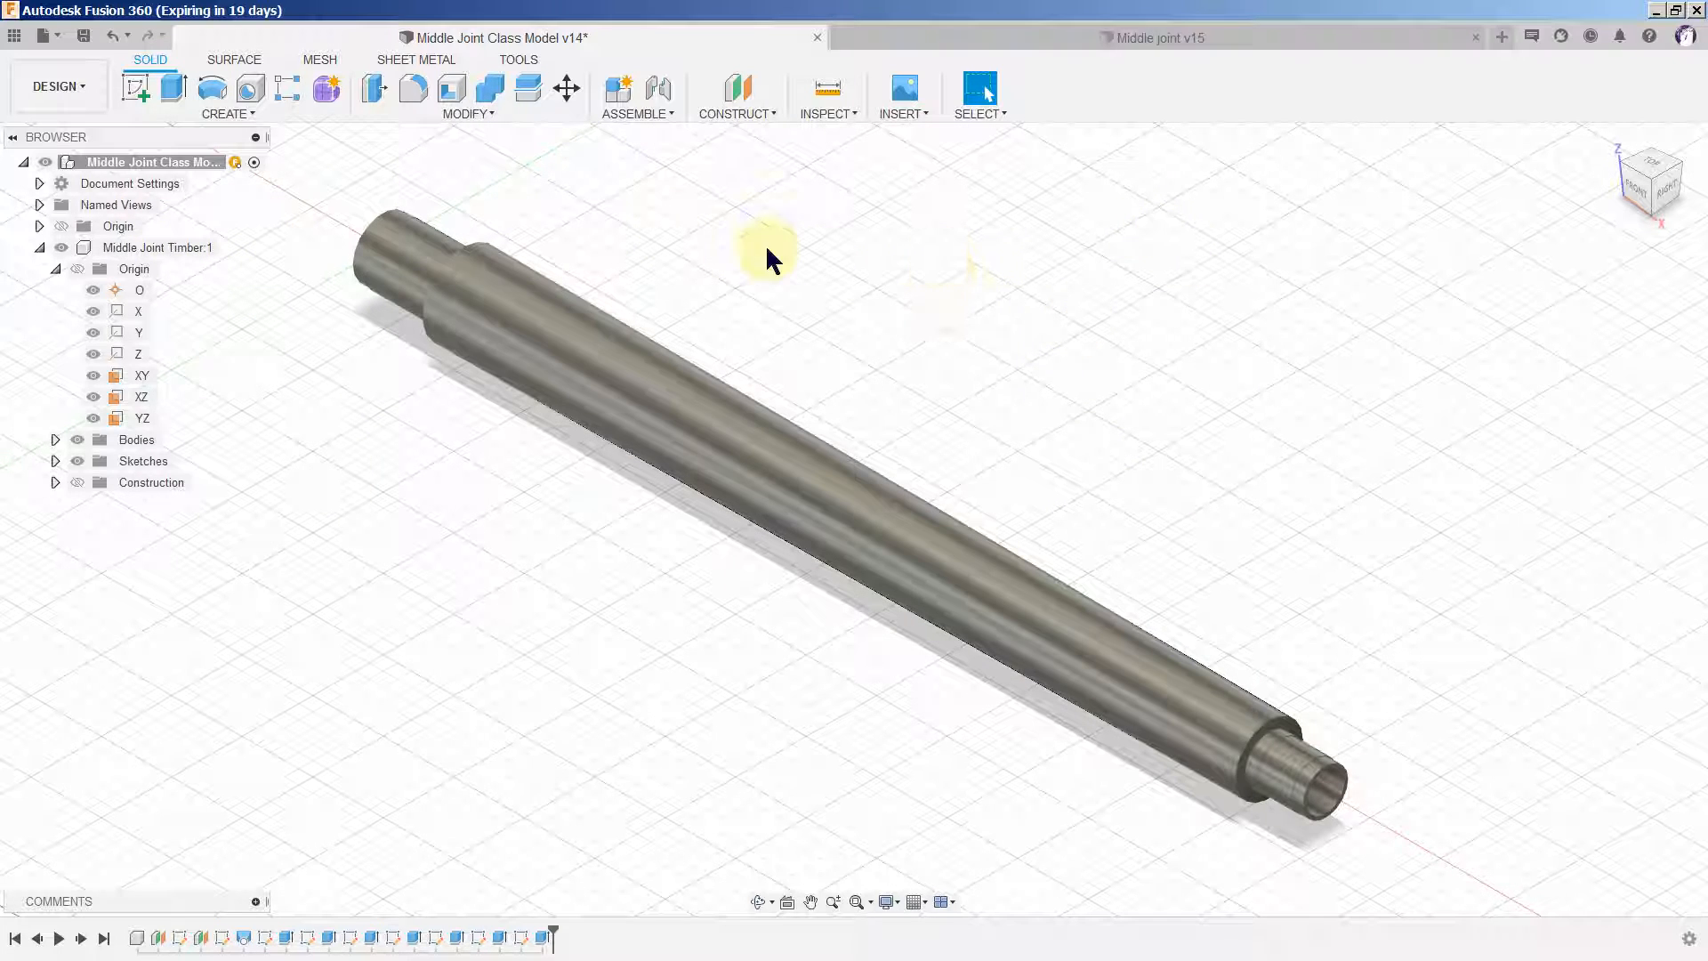
Step: Activate the Middle Joint Timber component and check its list of sketches
click(174, 253)
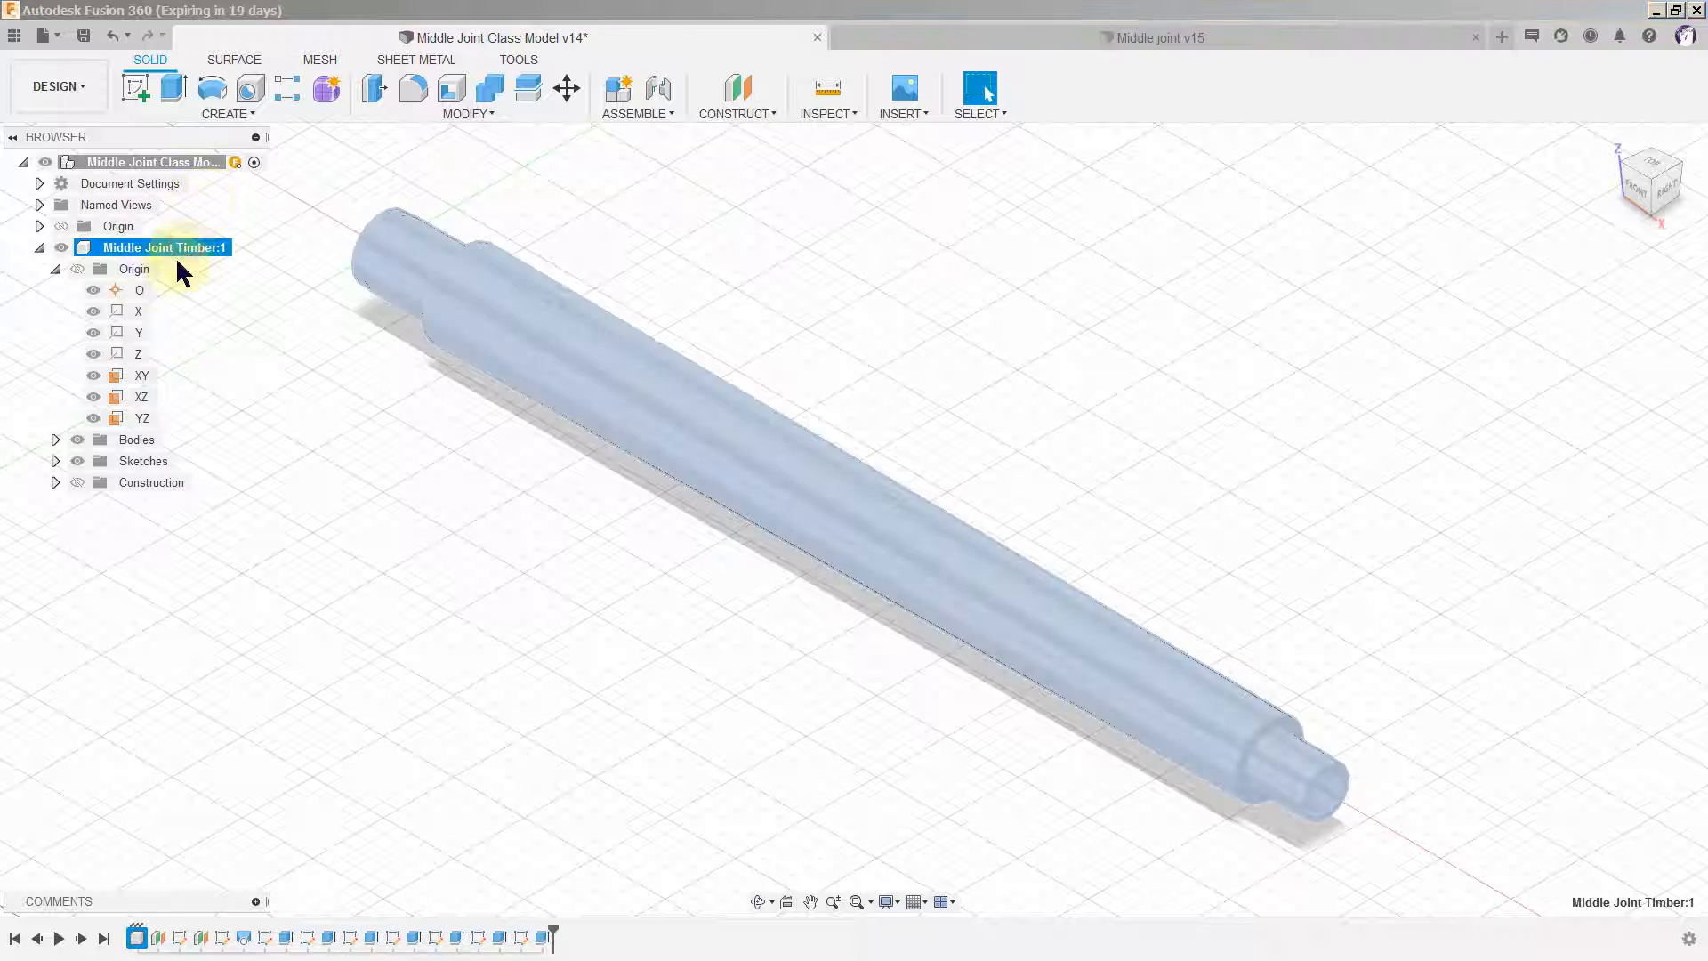
click(241, 248)
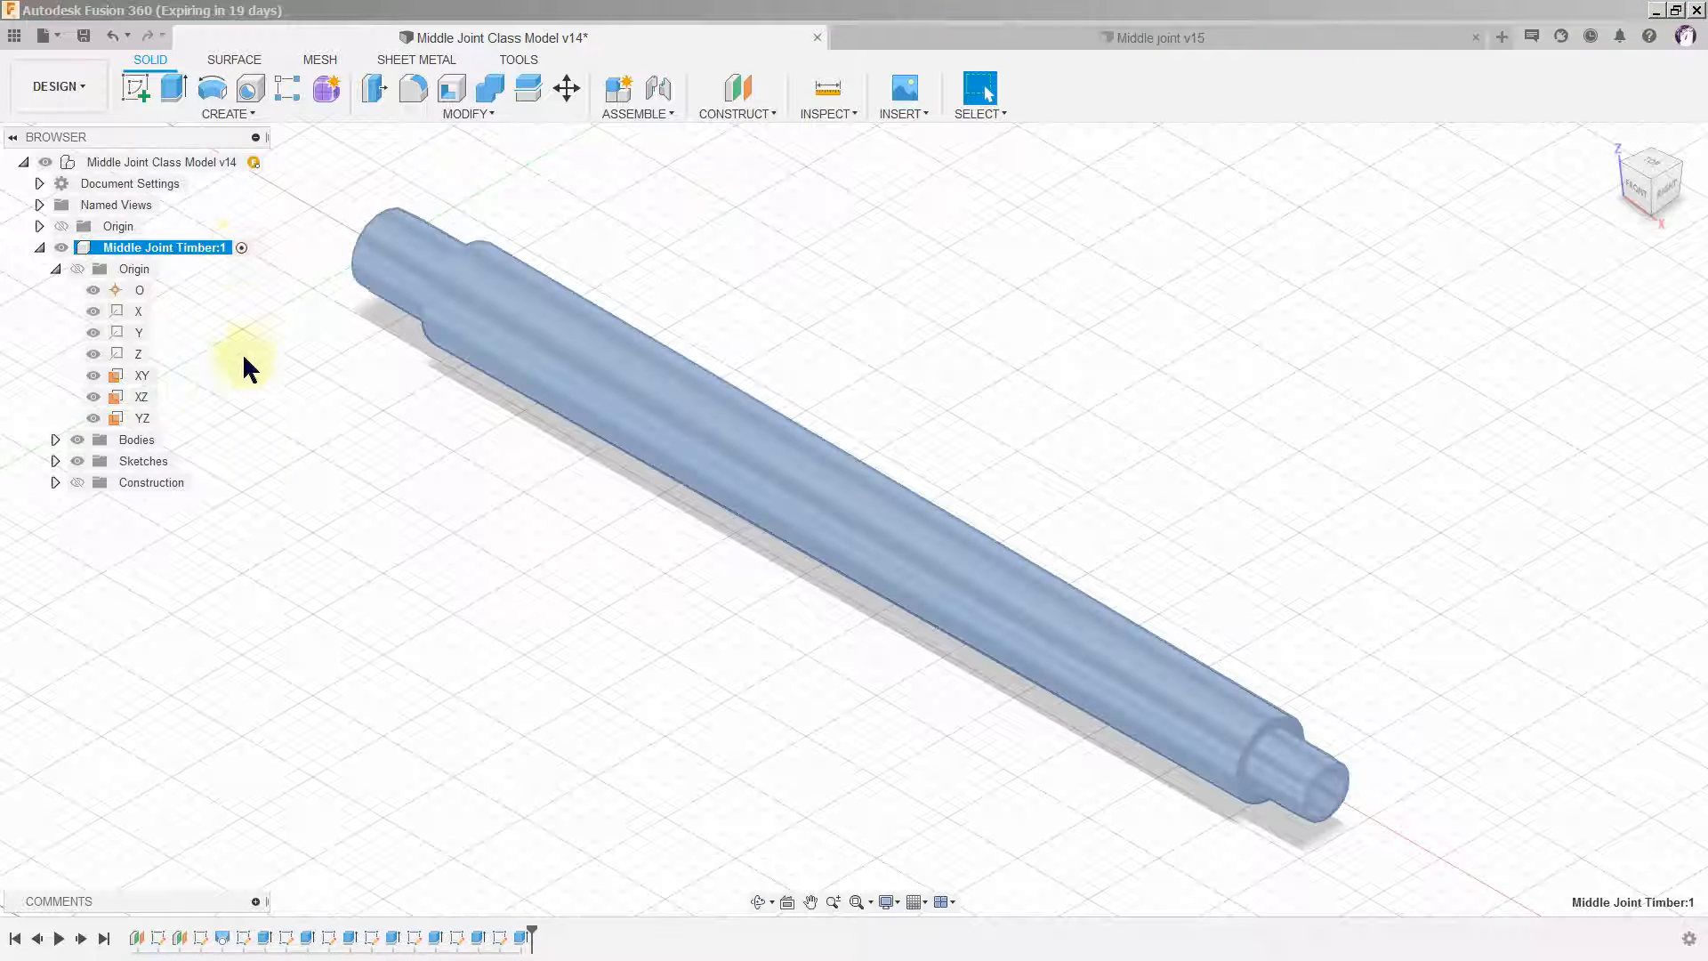
click(55, 462)
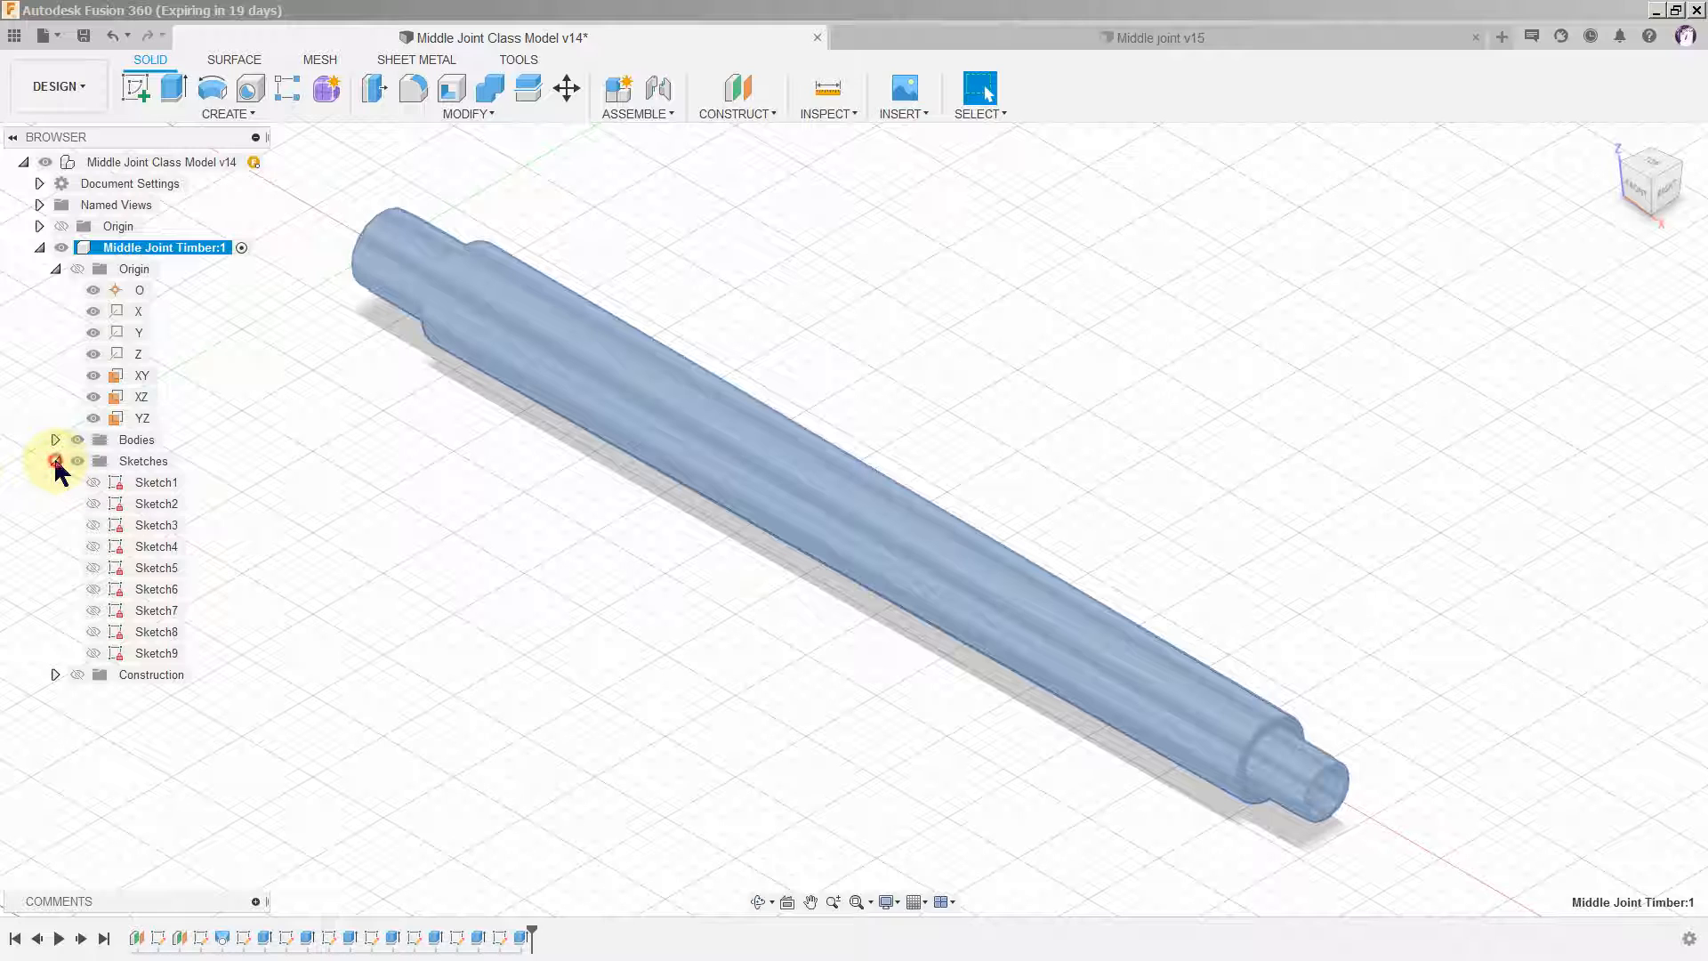
click(55, 460)
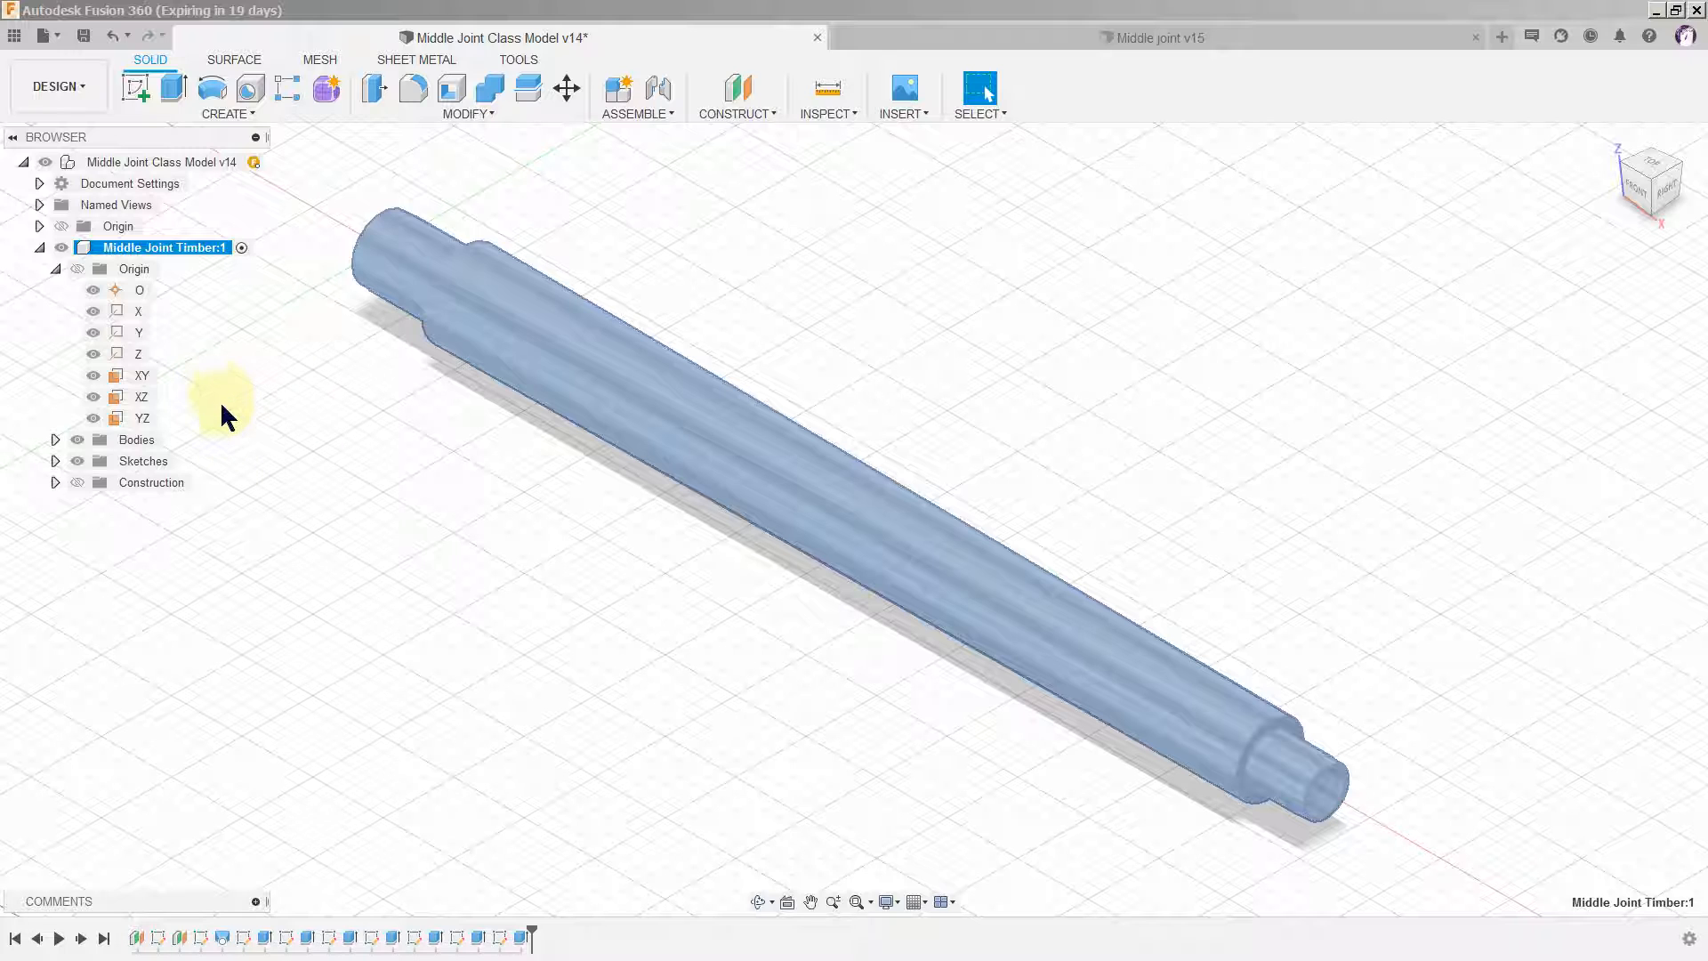
click(264, 508)
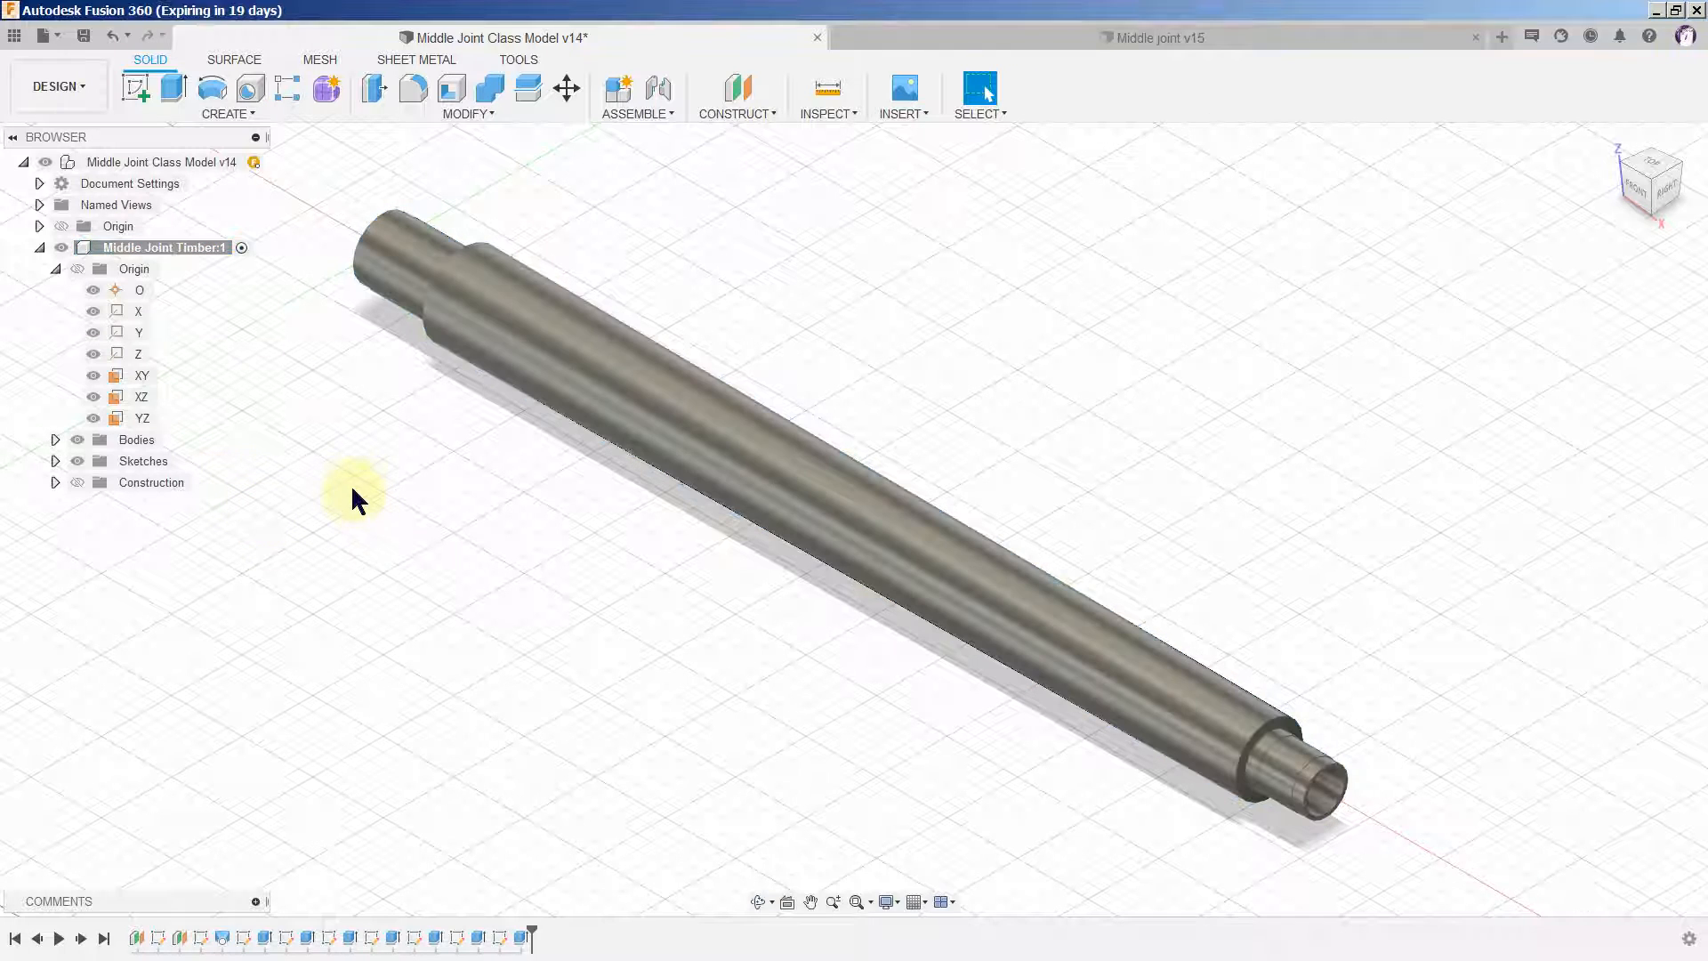
Step: Start a new sketch on the XY plane of the Middle Joint Timber component
click(141, 379)
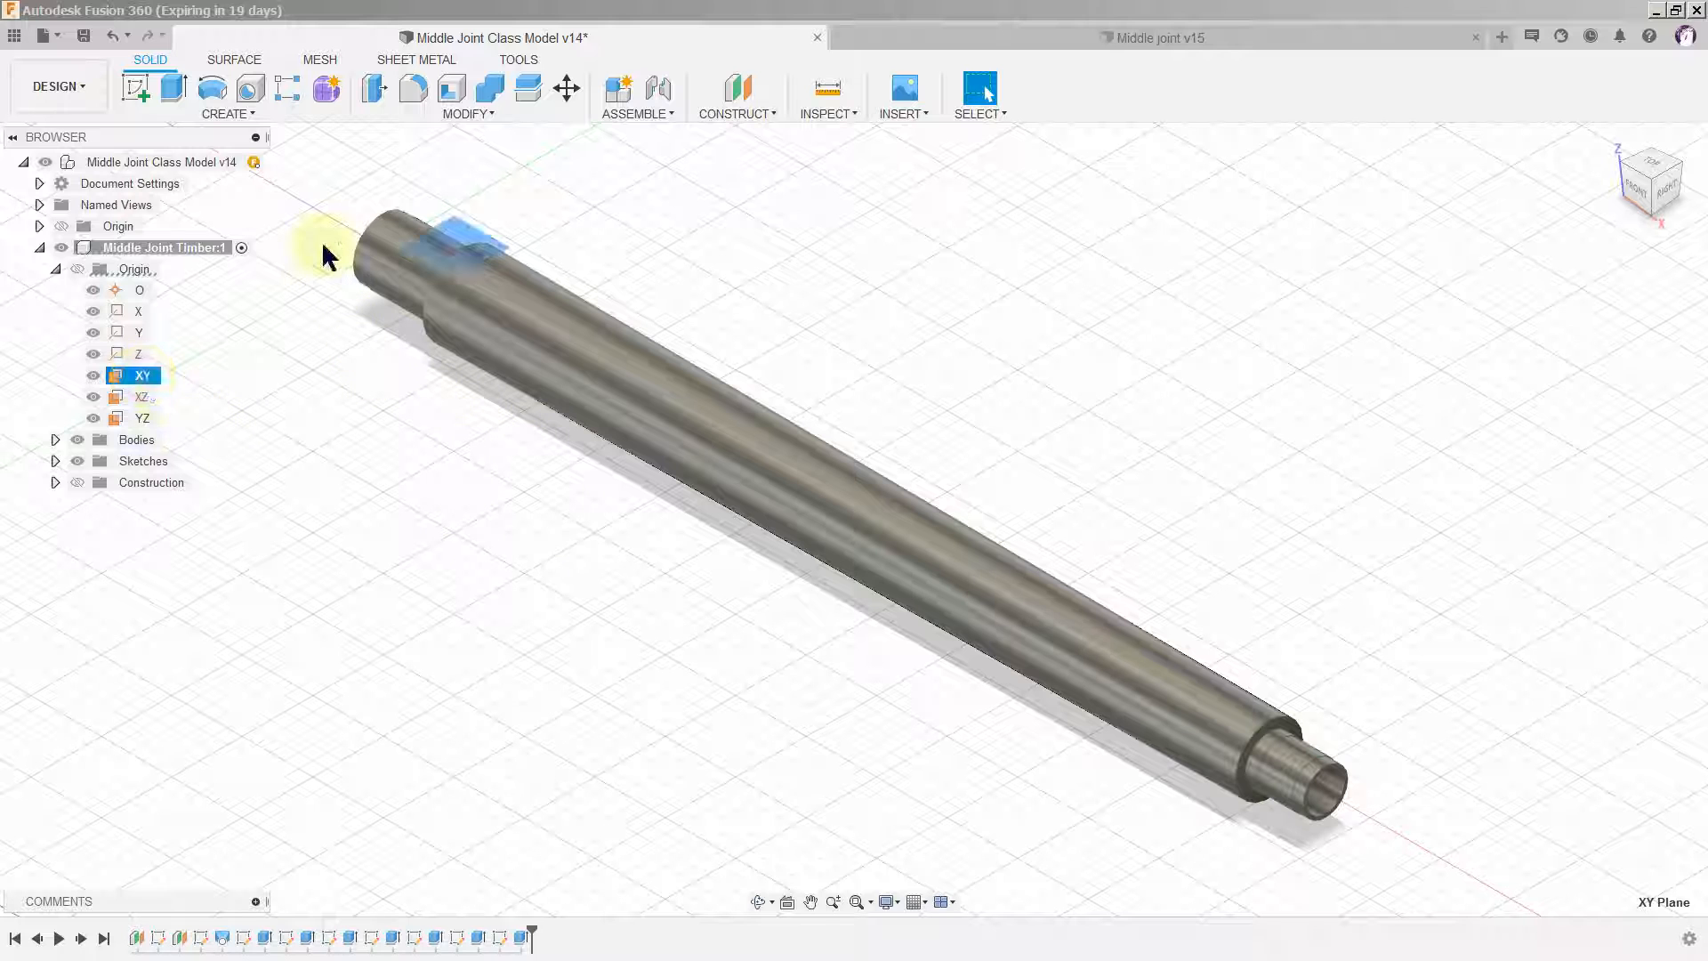
click(143, 91)
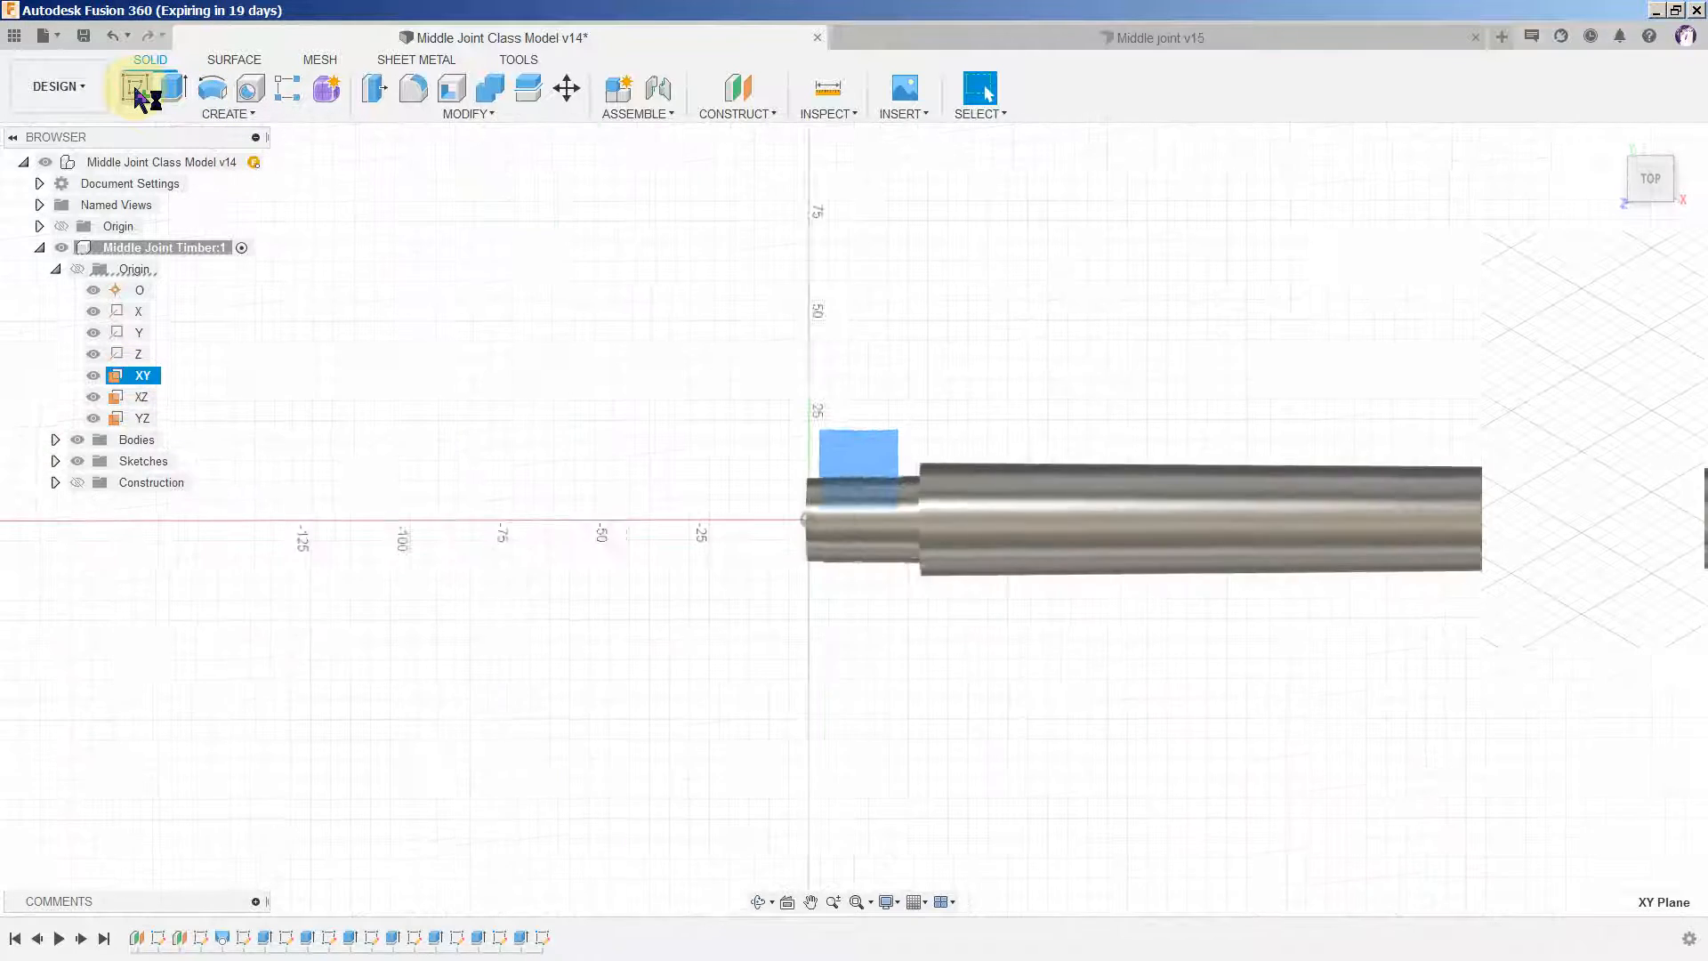
scroll(345, 574, down, 4)
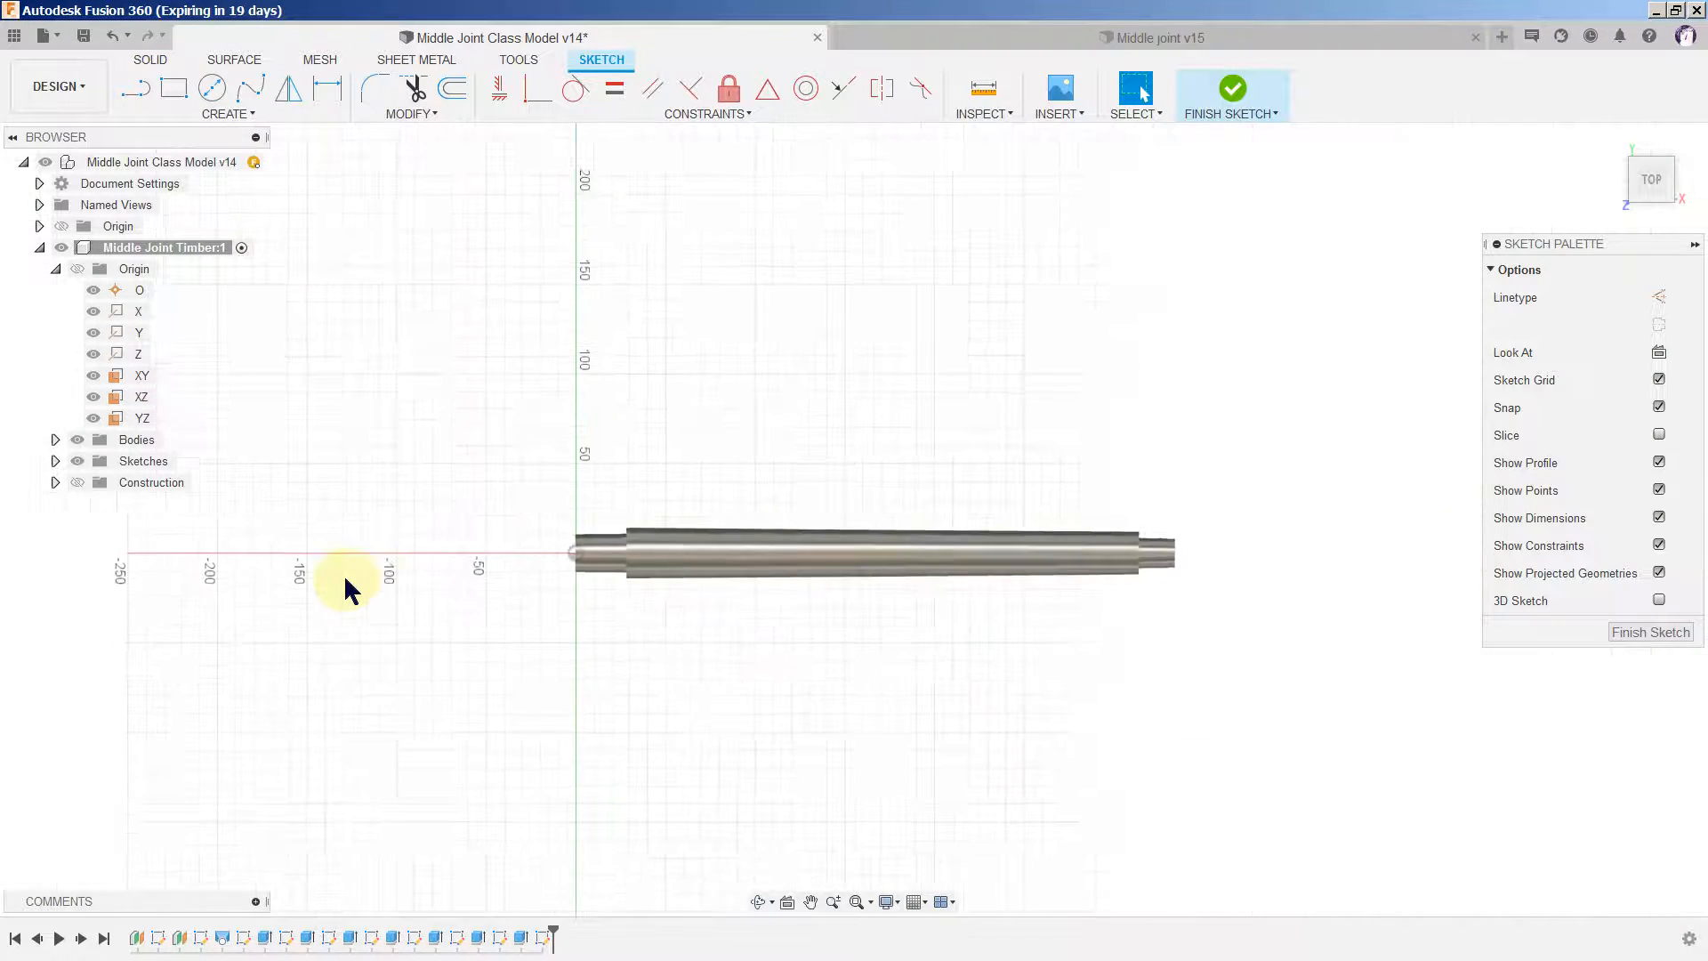
scroll(778, 654, up, 3)
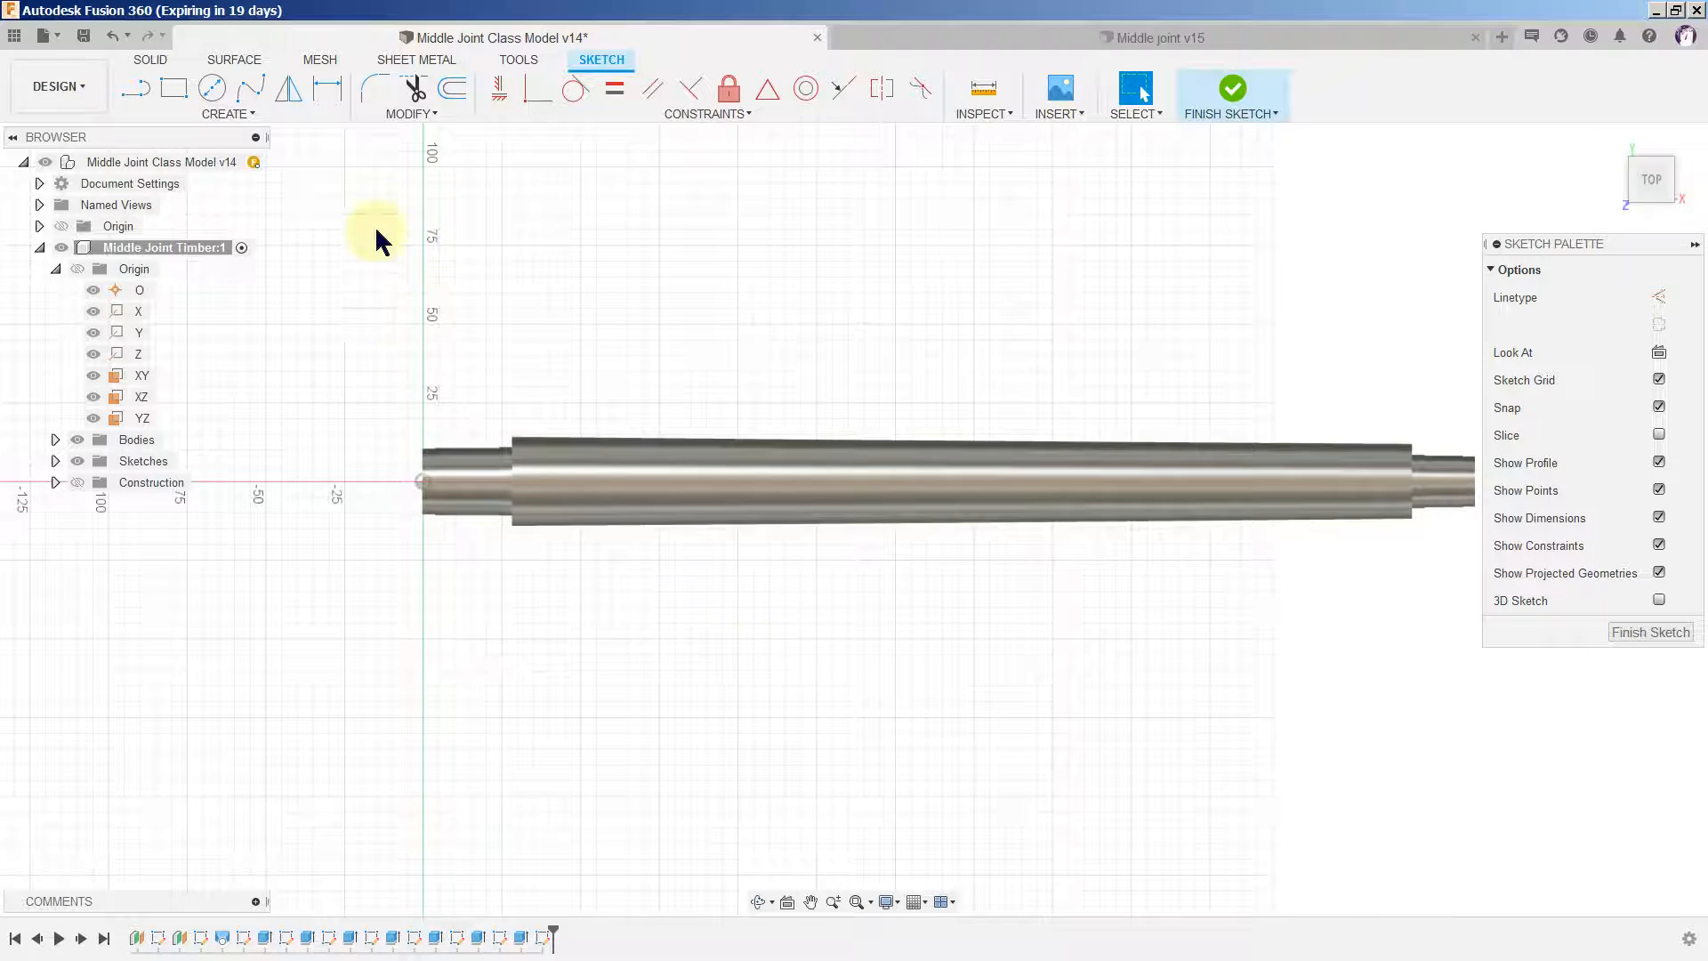
Step: Draw a center-diameter circle on the joint's axis about 17 mm past the X-origin-side shoulder, with the user parameter D1 as its diameter
key(c)
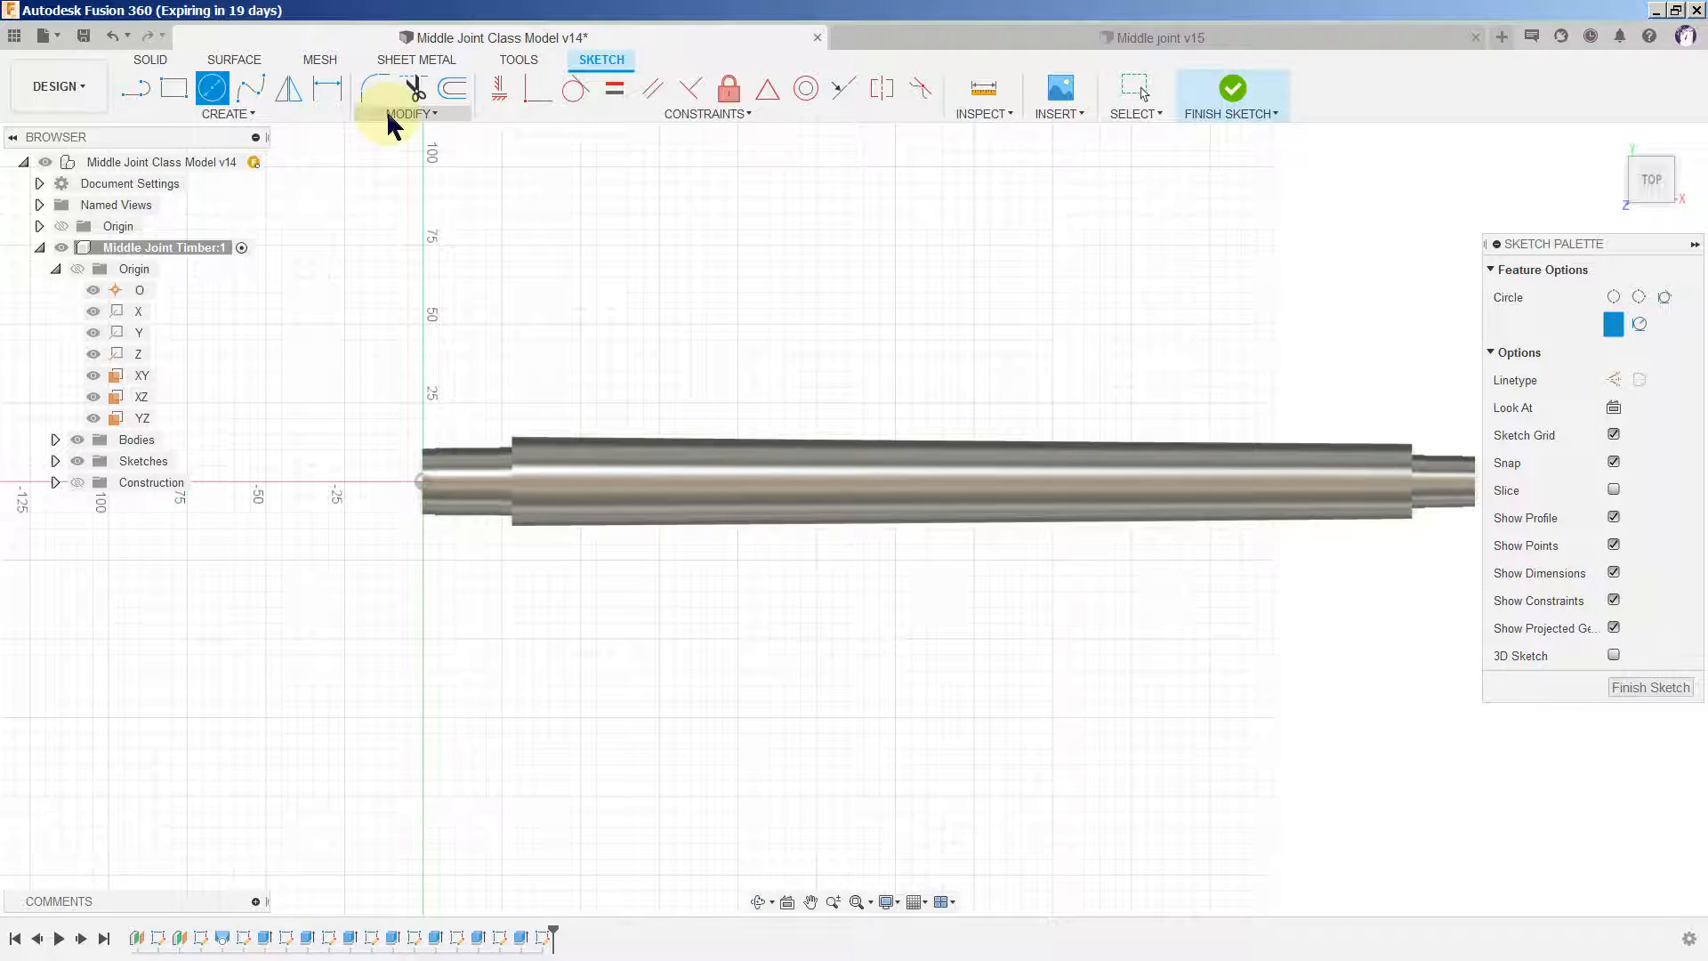
click(567, 480)
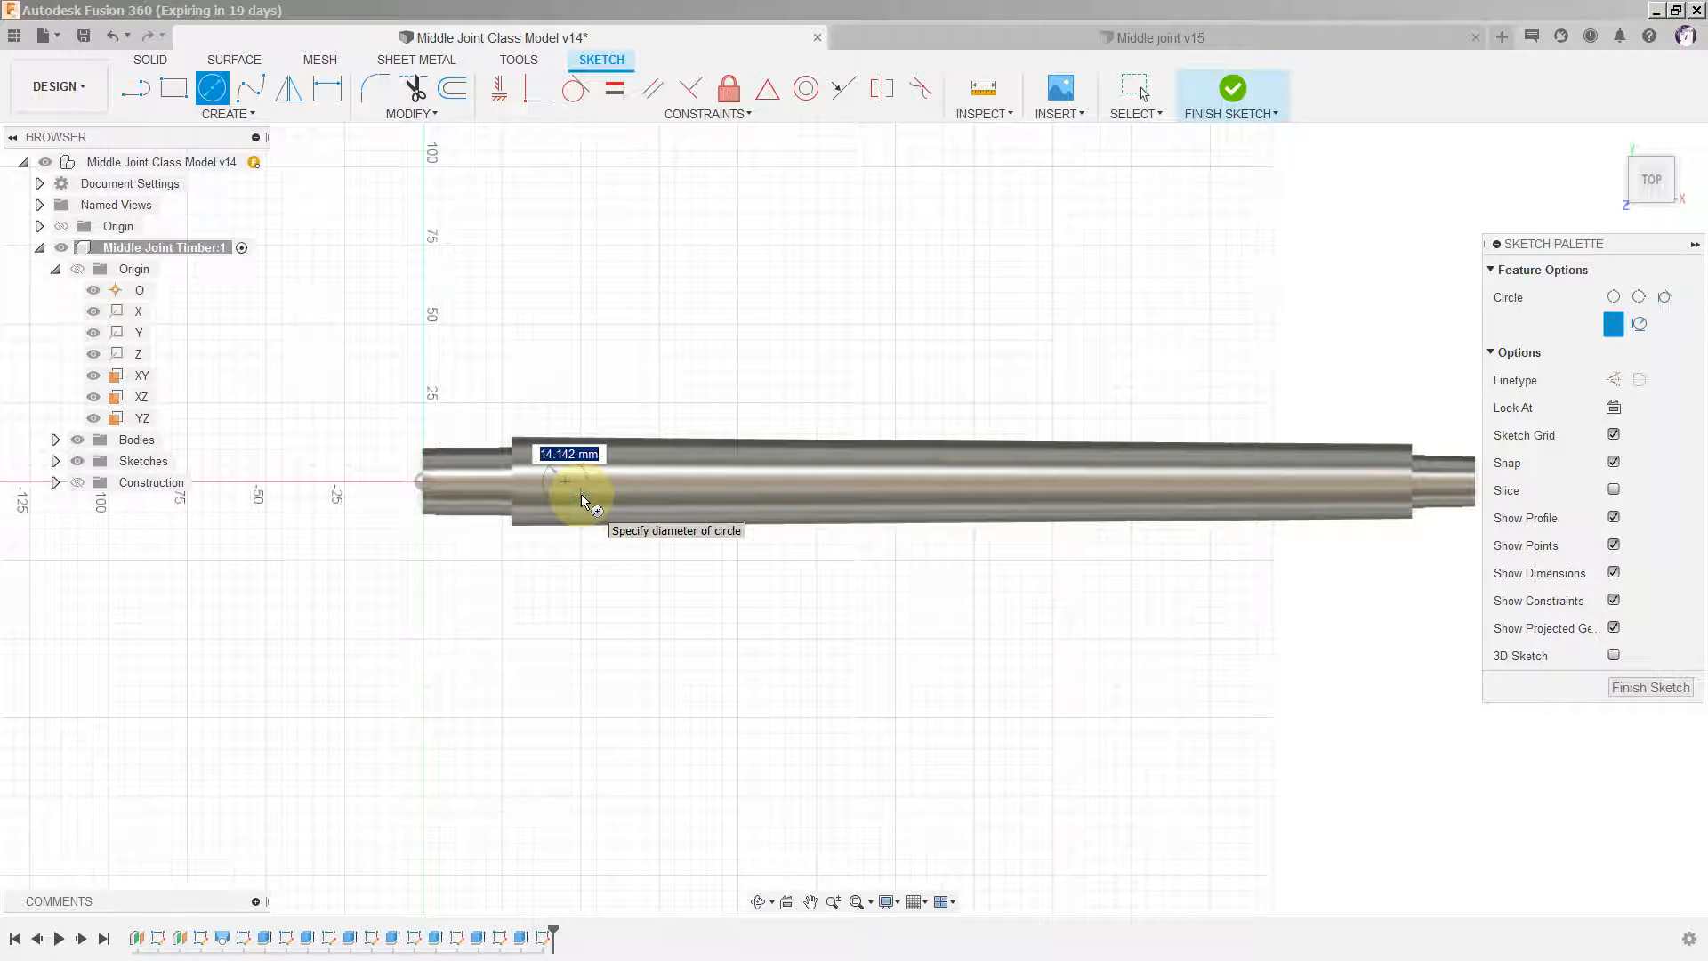
text(D)
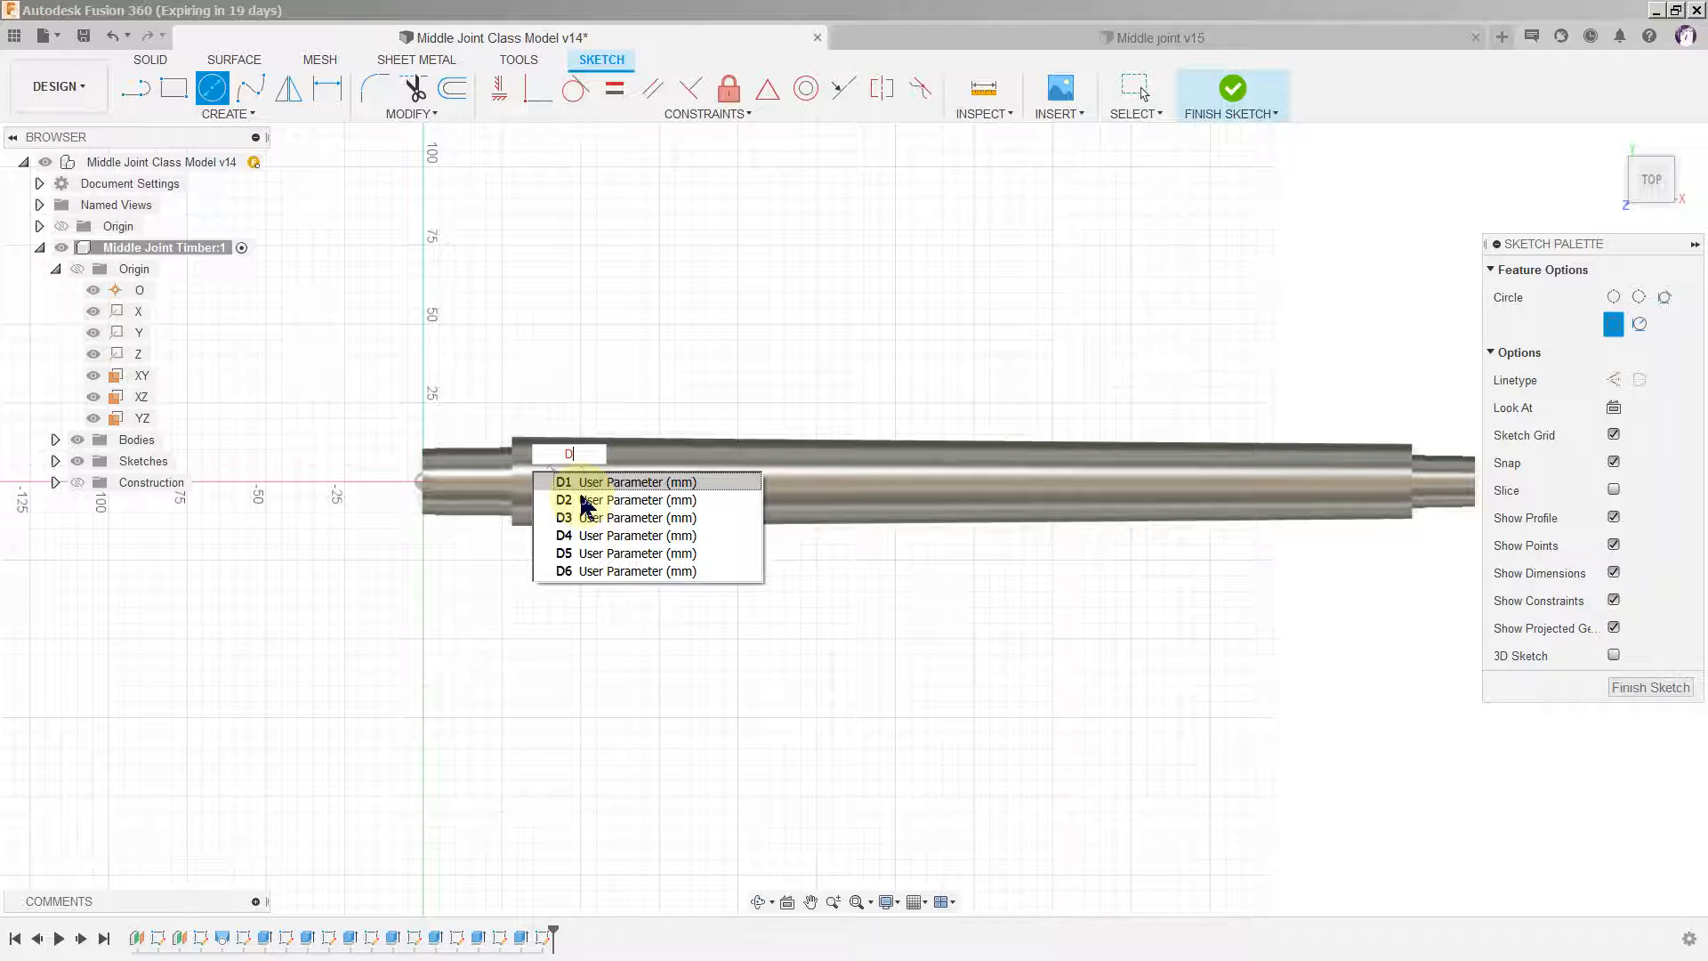
text(1)
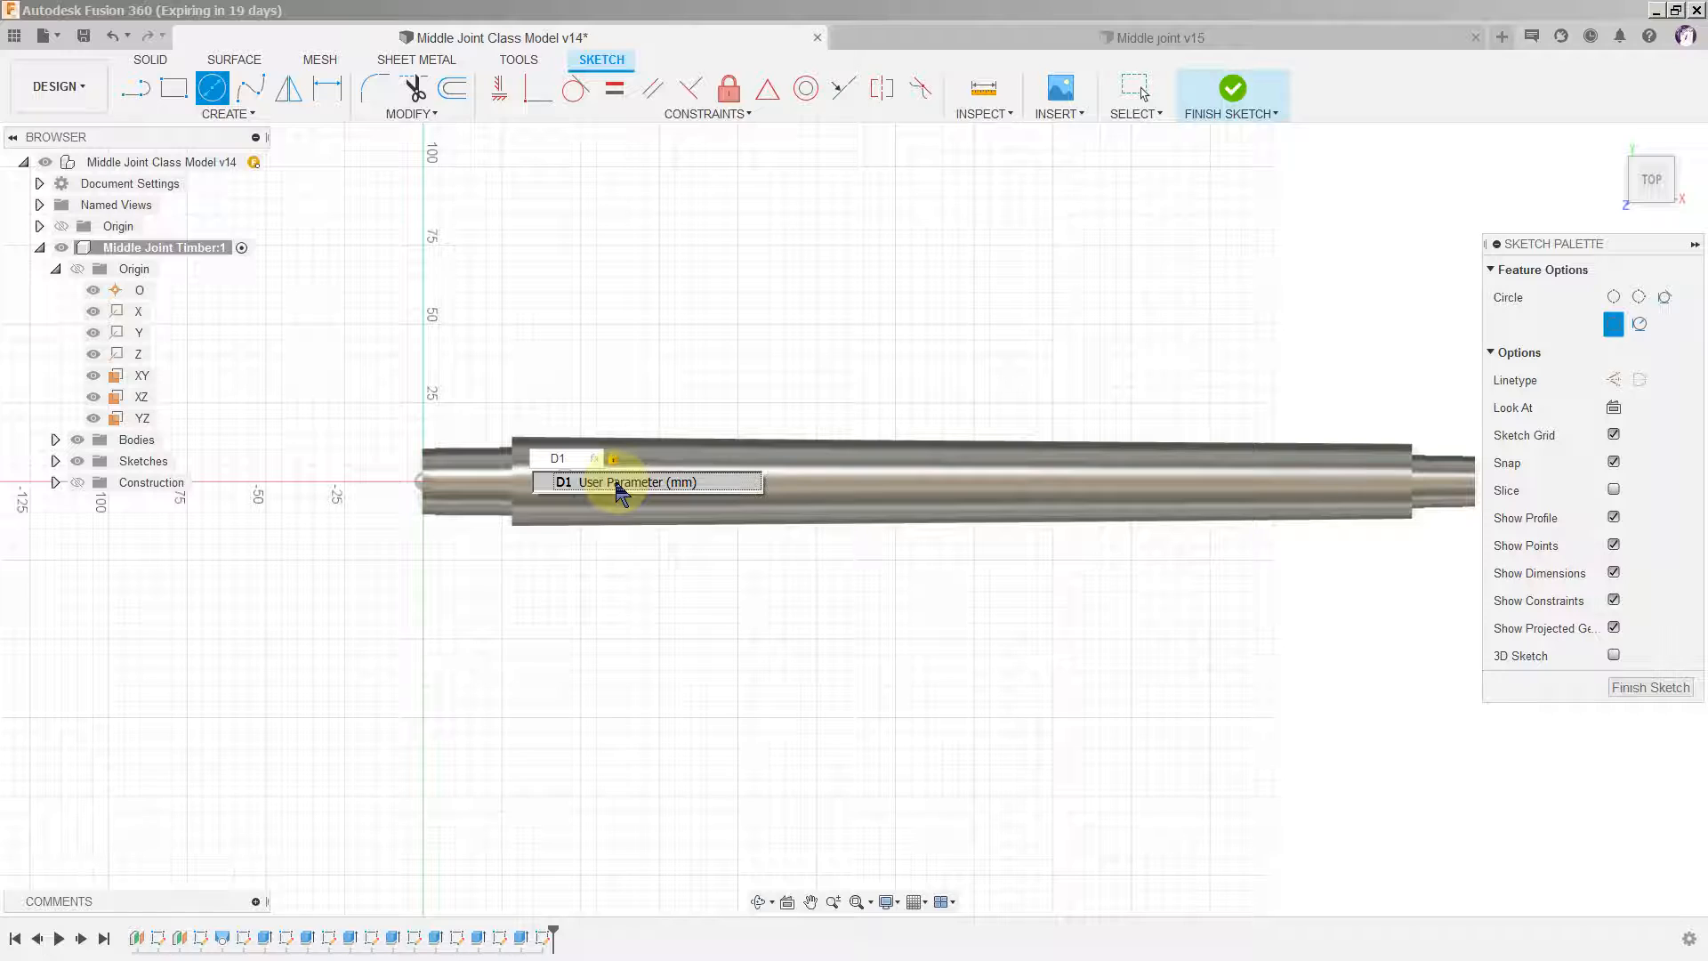
click(617, 482)
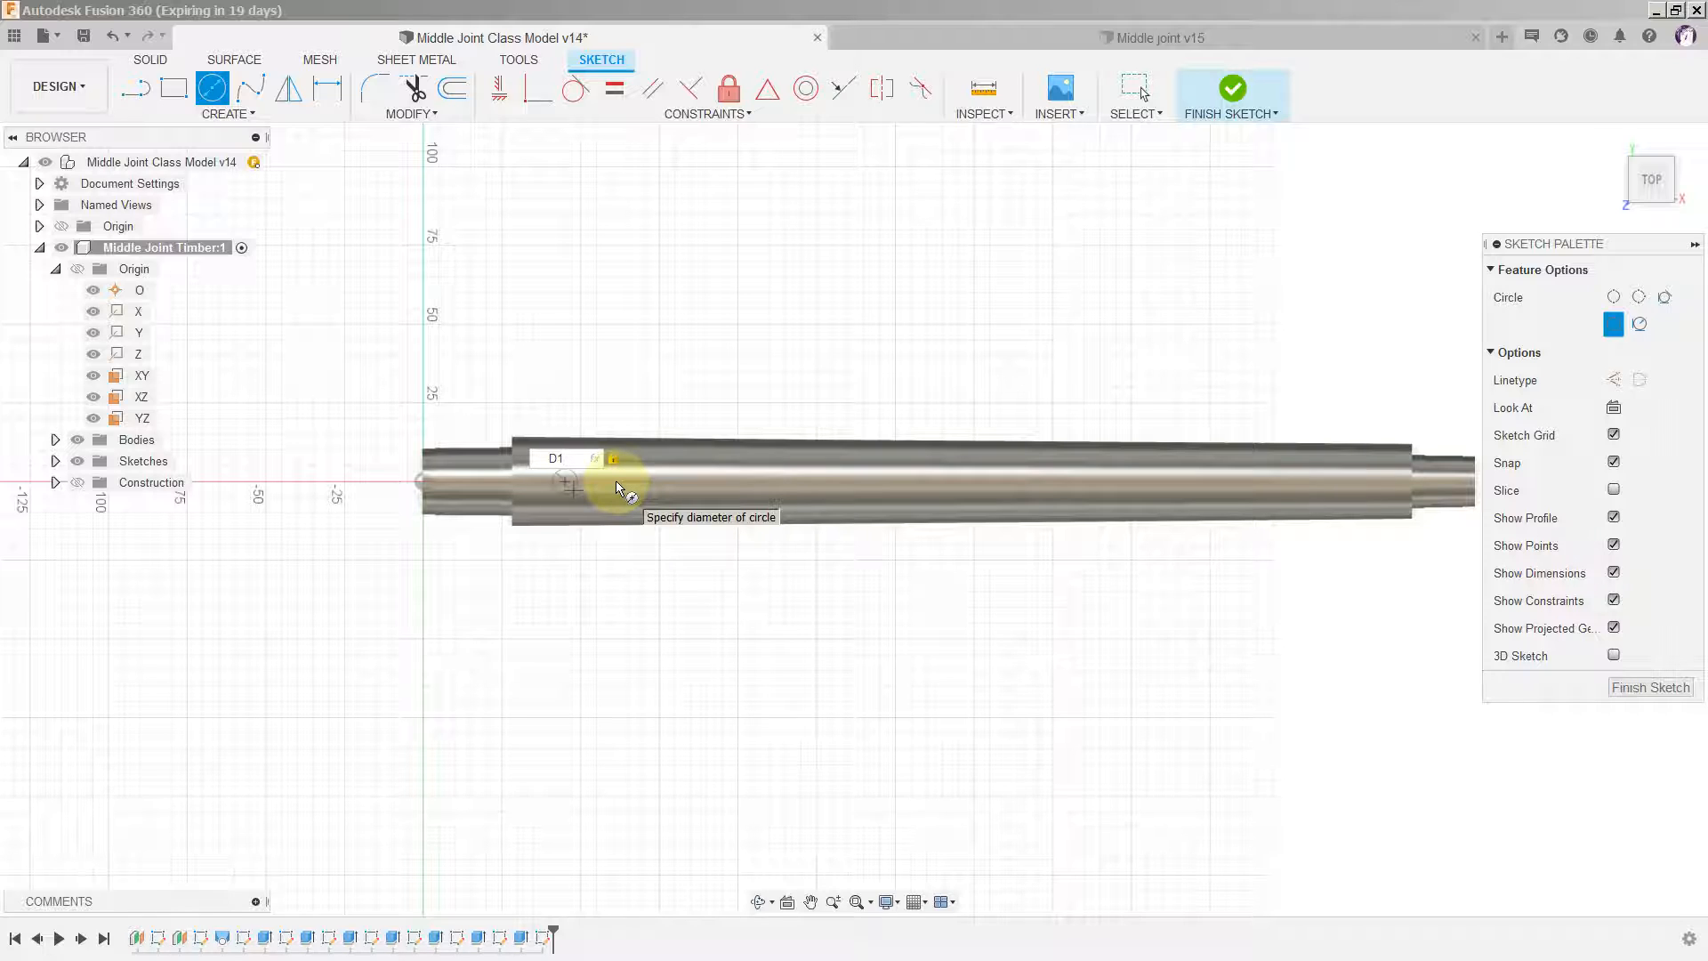
key(Return)
key(Escape)
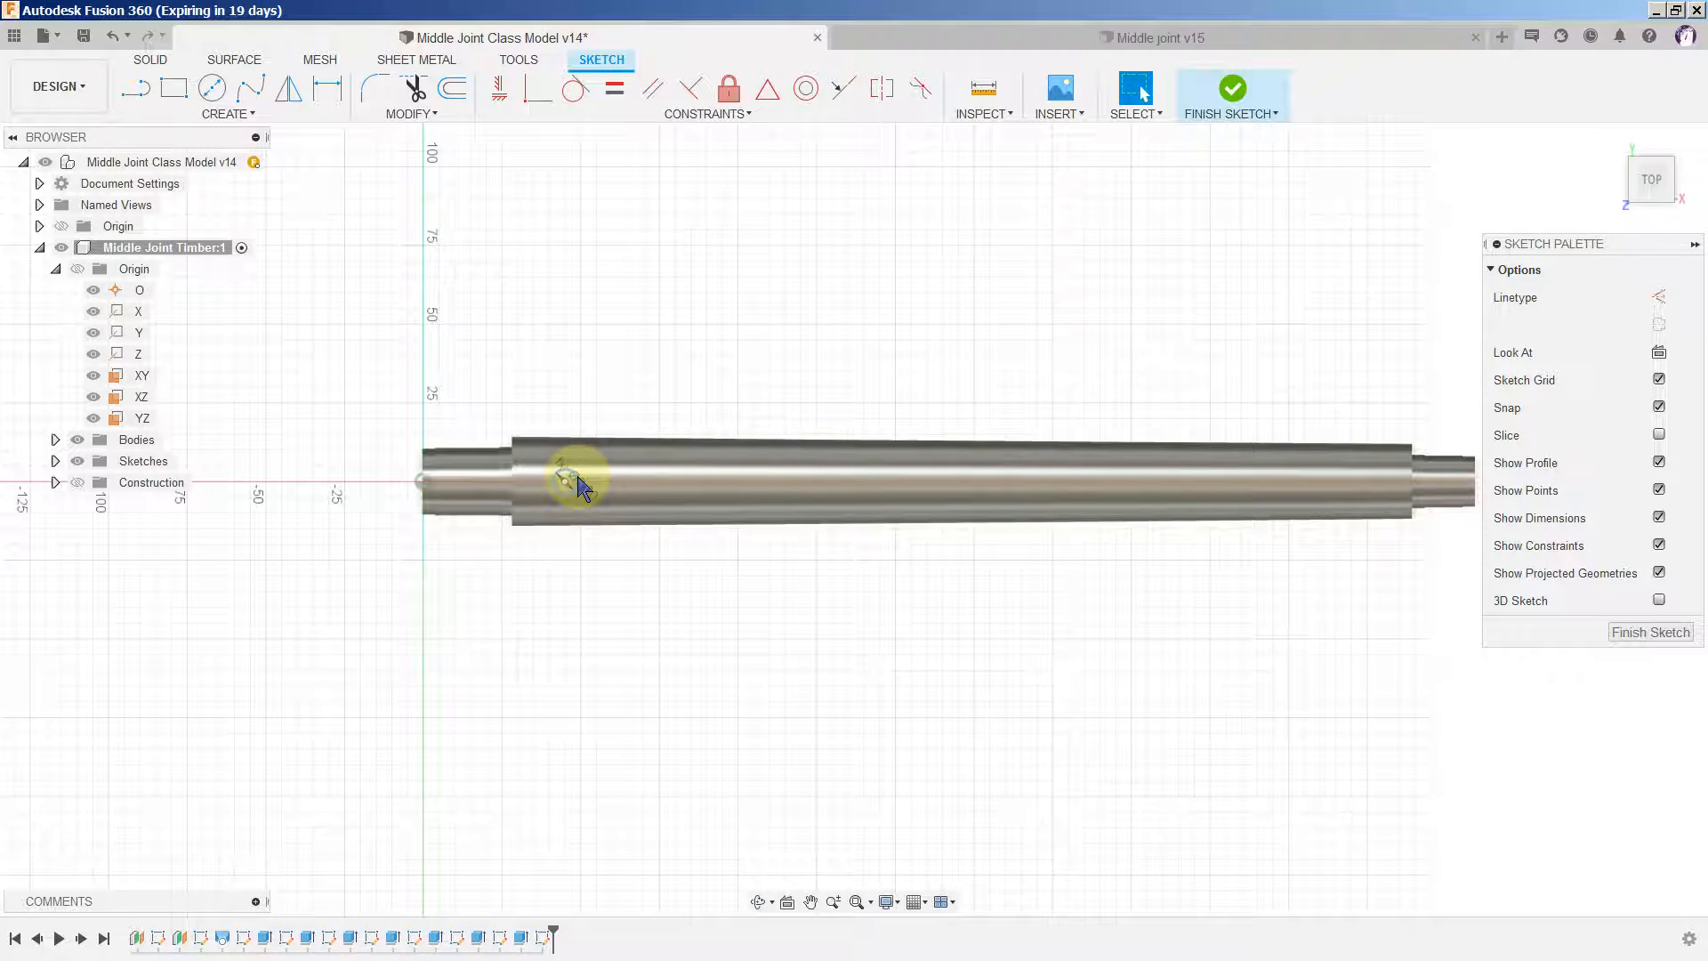
Step: Dimension the D1 circle's center from the shoulder edge nearest the origin and set the distance to the user parameter X1
click(329, 93)
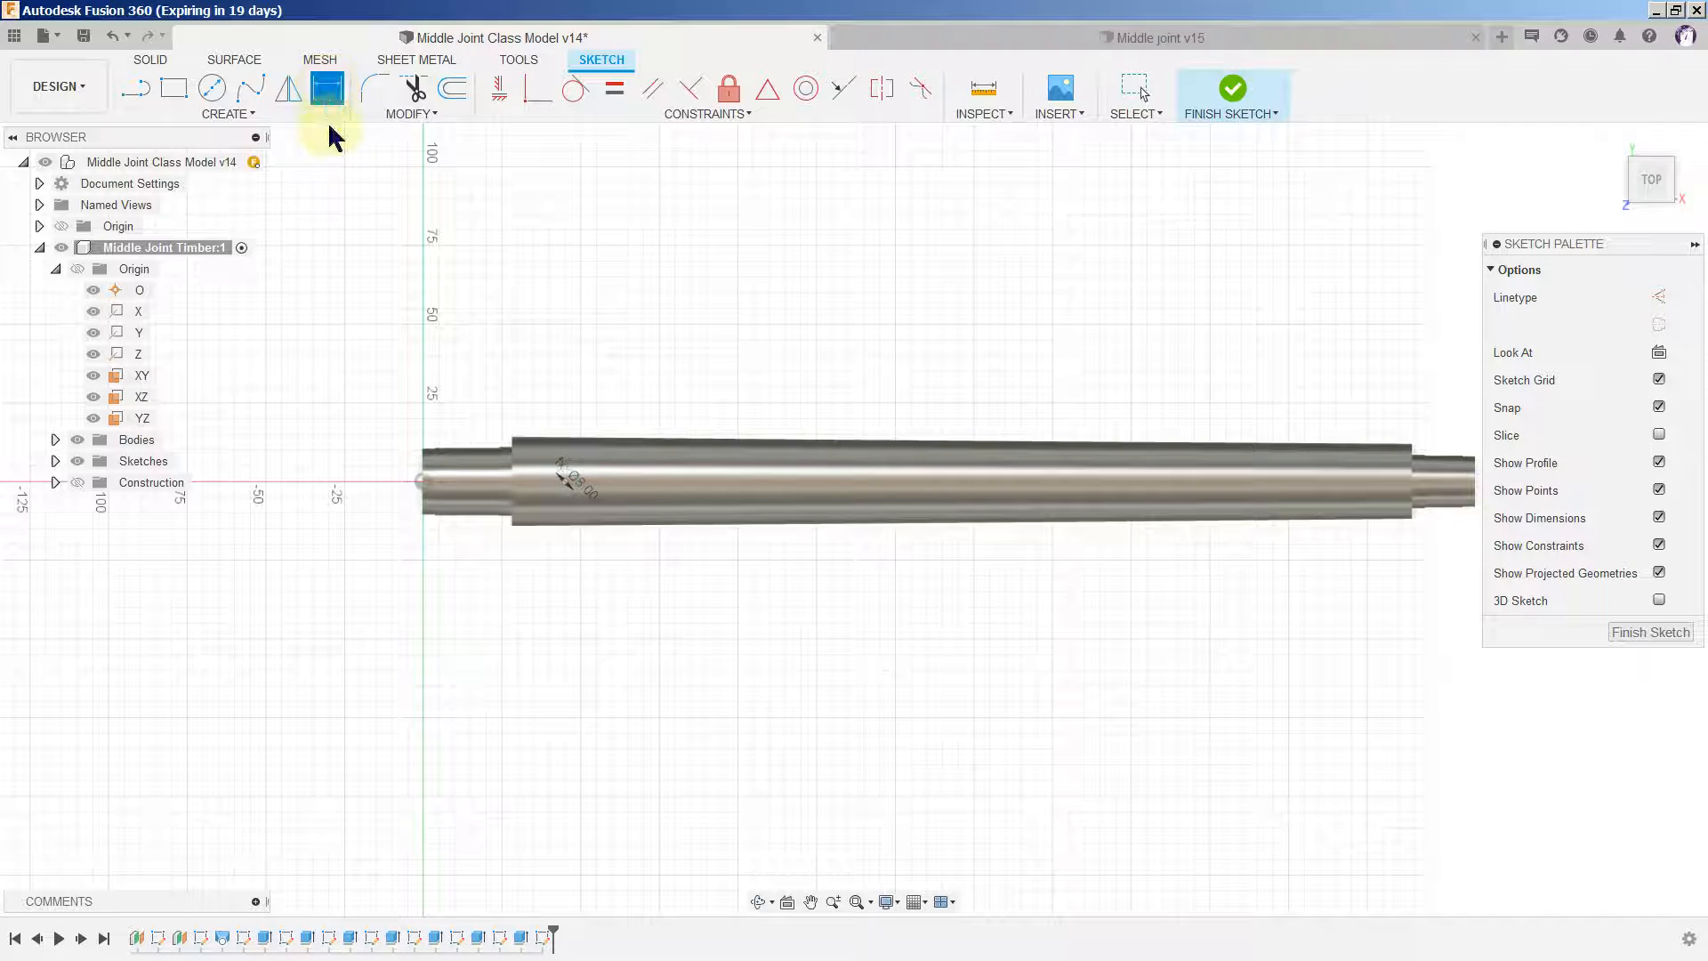
click(566, 485)
click(513, 485)
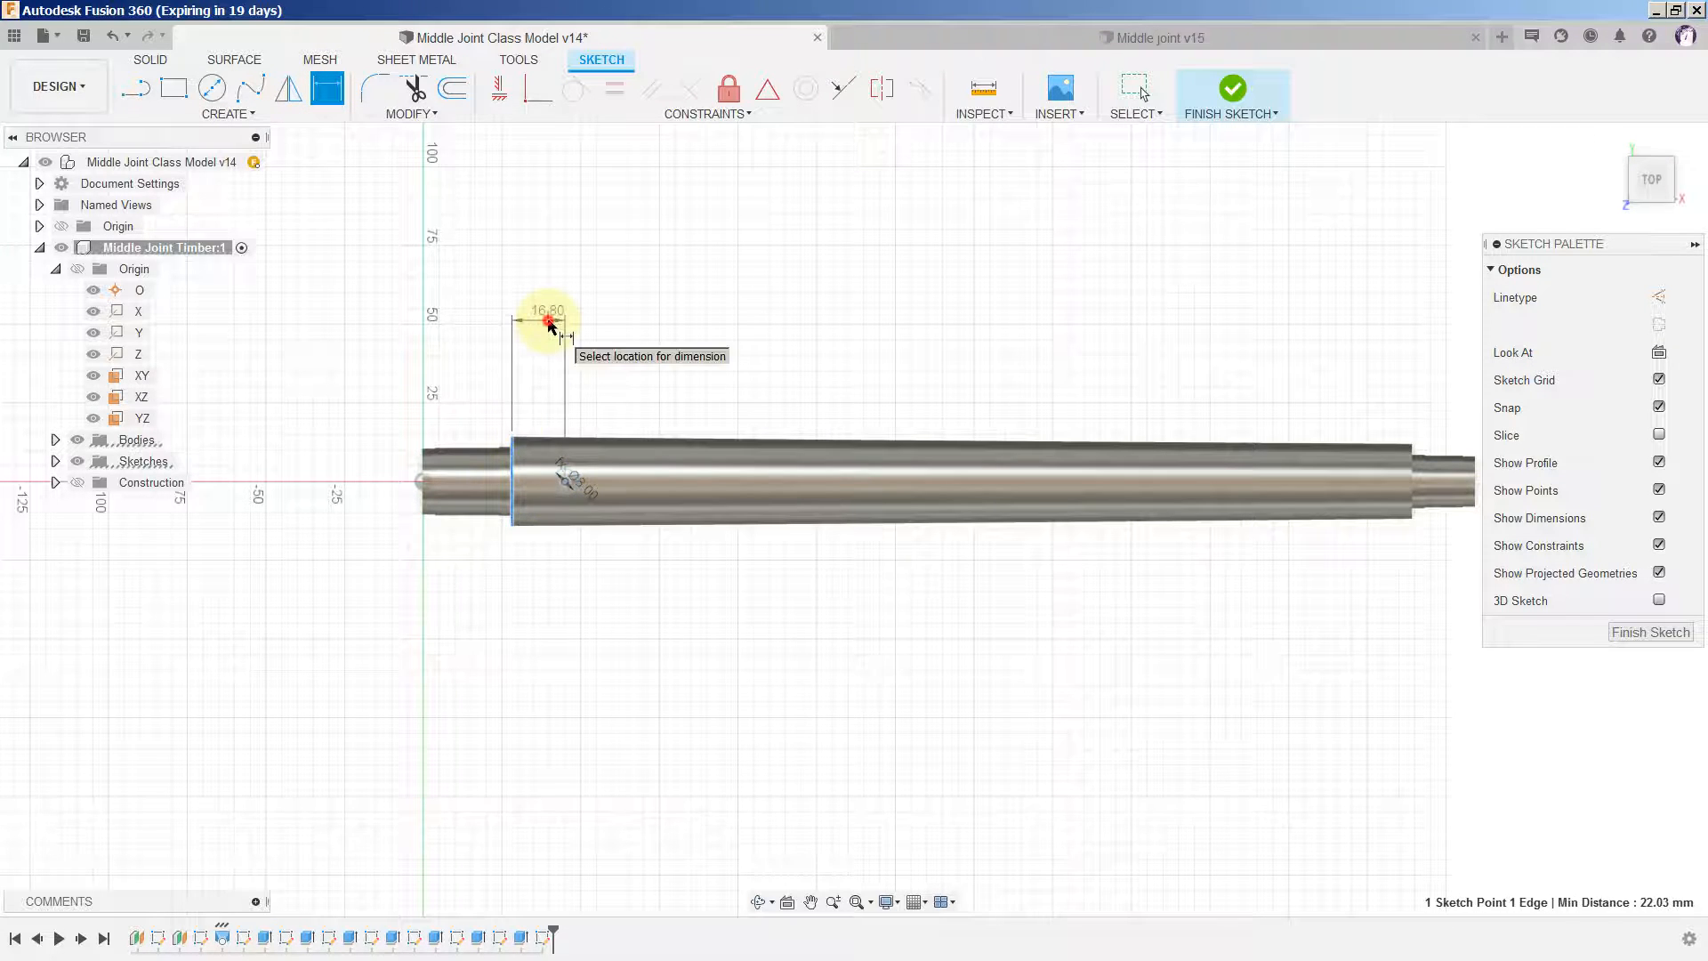
click(549, 326)
text(x)
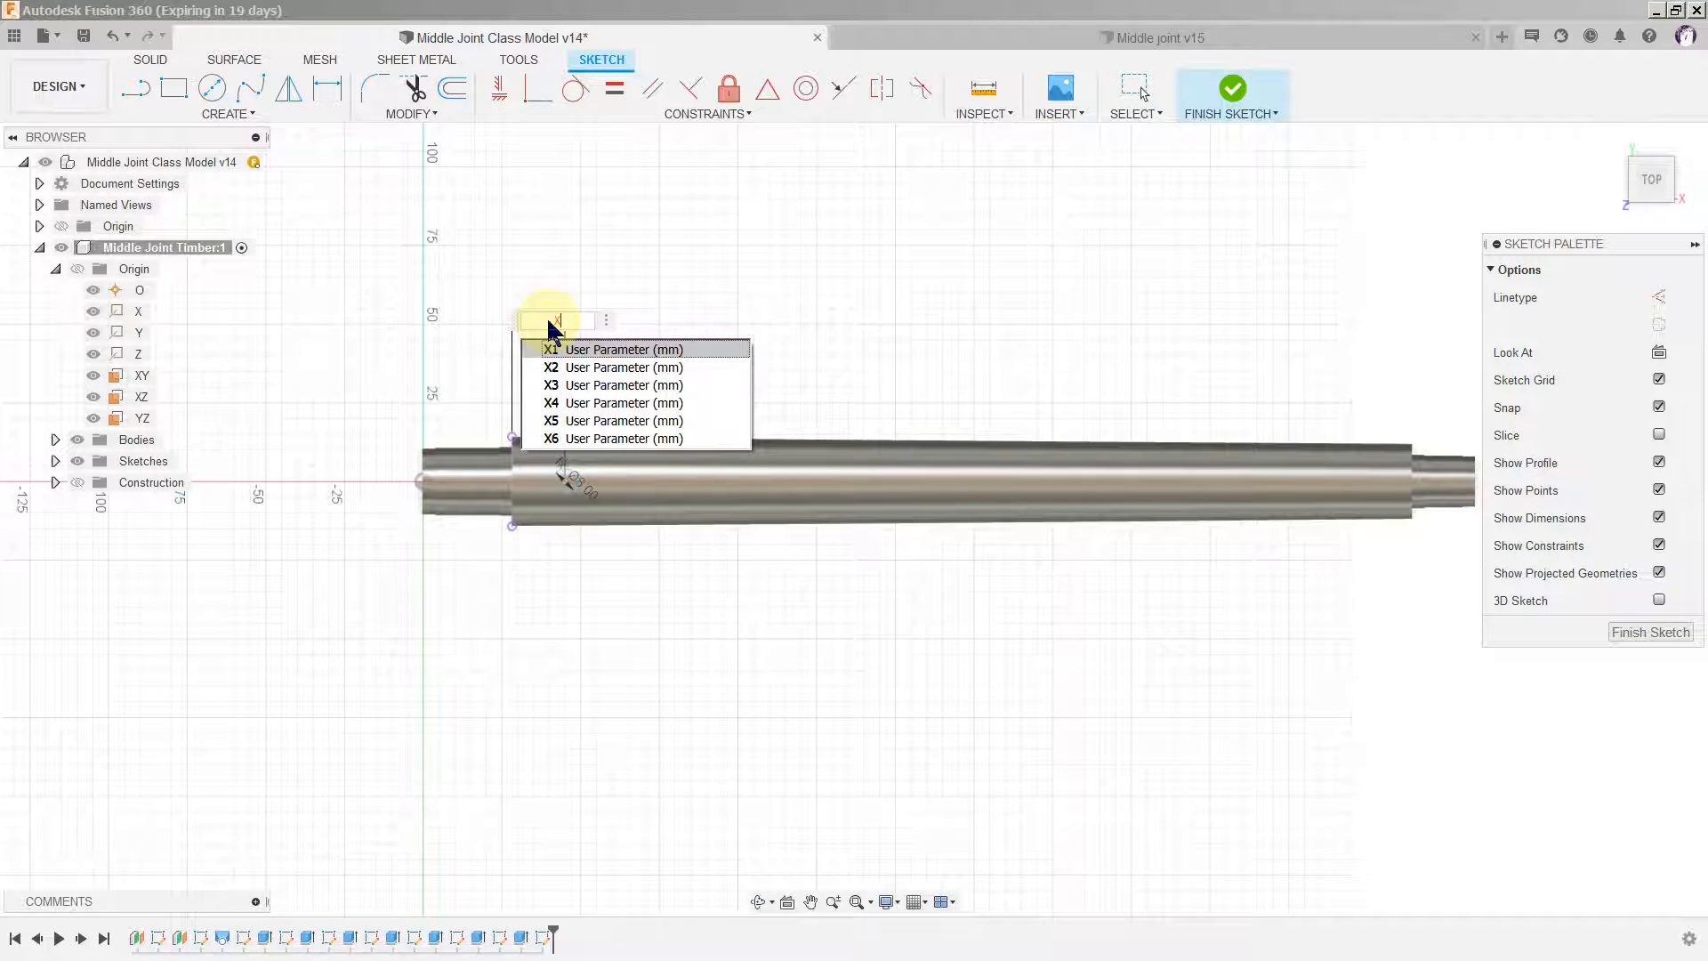
text(1)
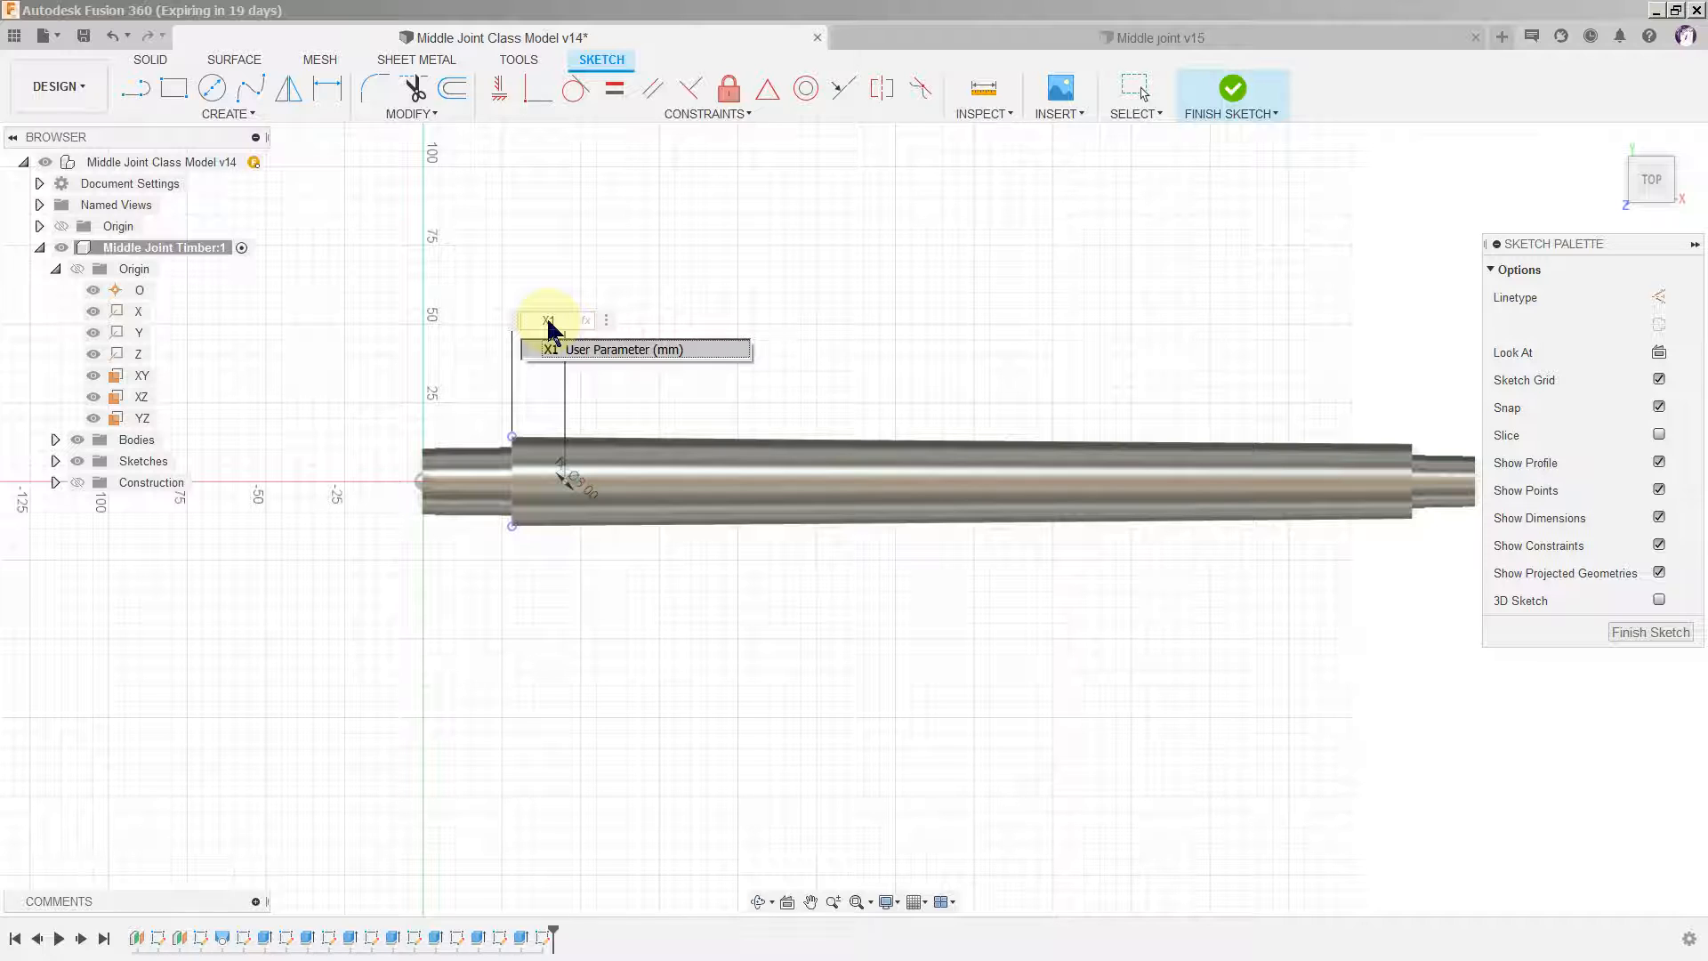
key(Return)
key(Return)
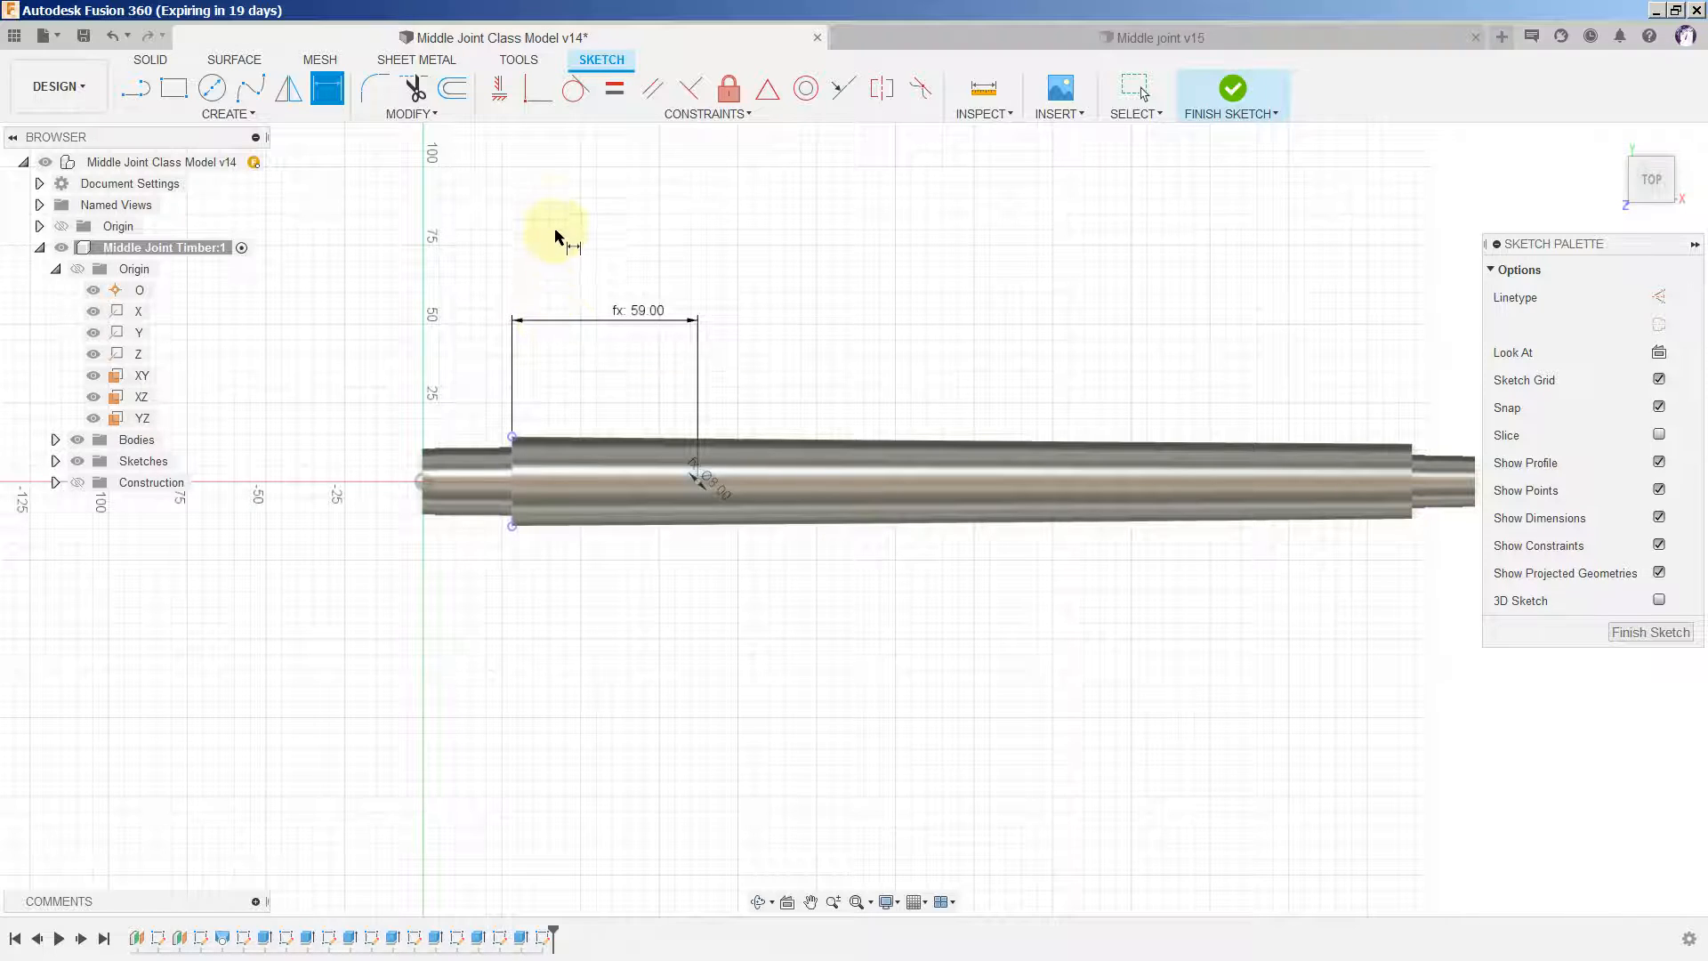
Step: Draw a second circle on the axis beyond the D1 circle, with the user parameter D2 as its diameter
key(c)
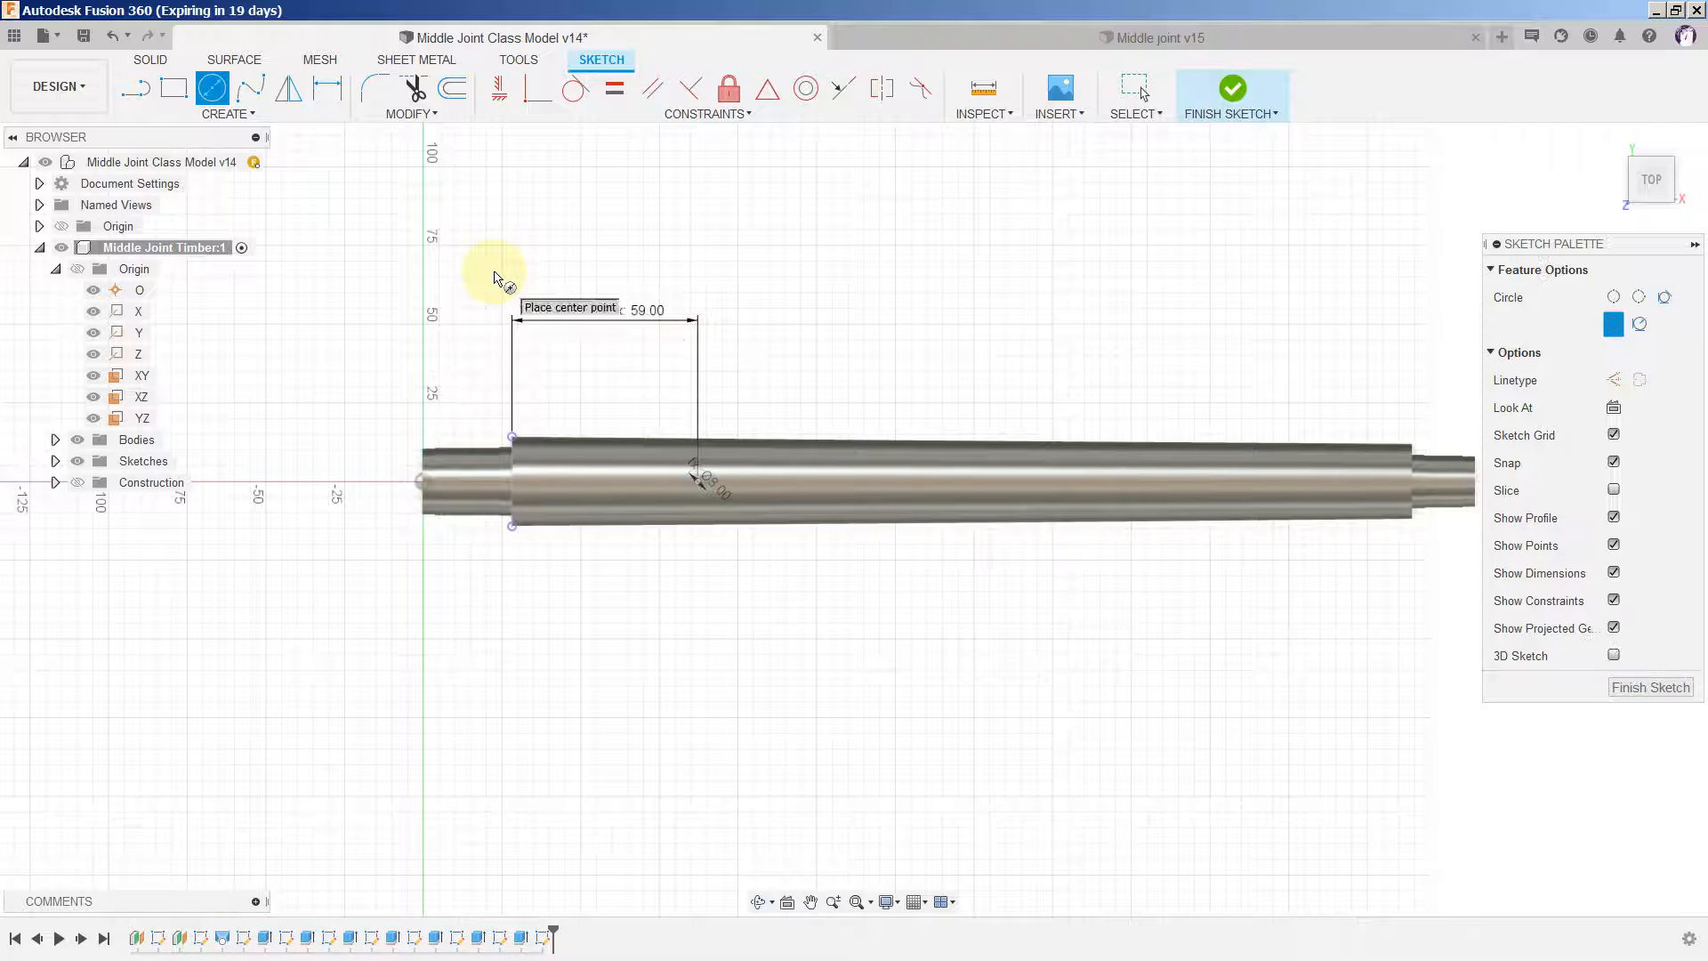
click(785, 483)
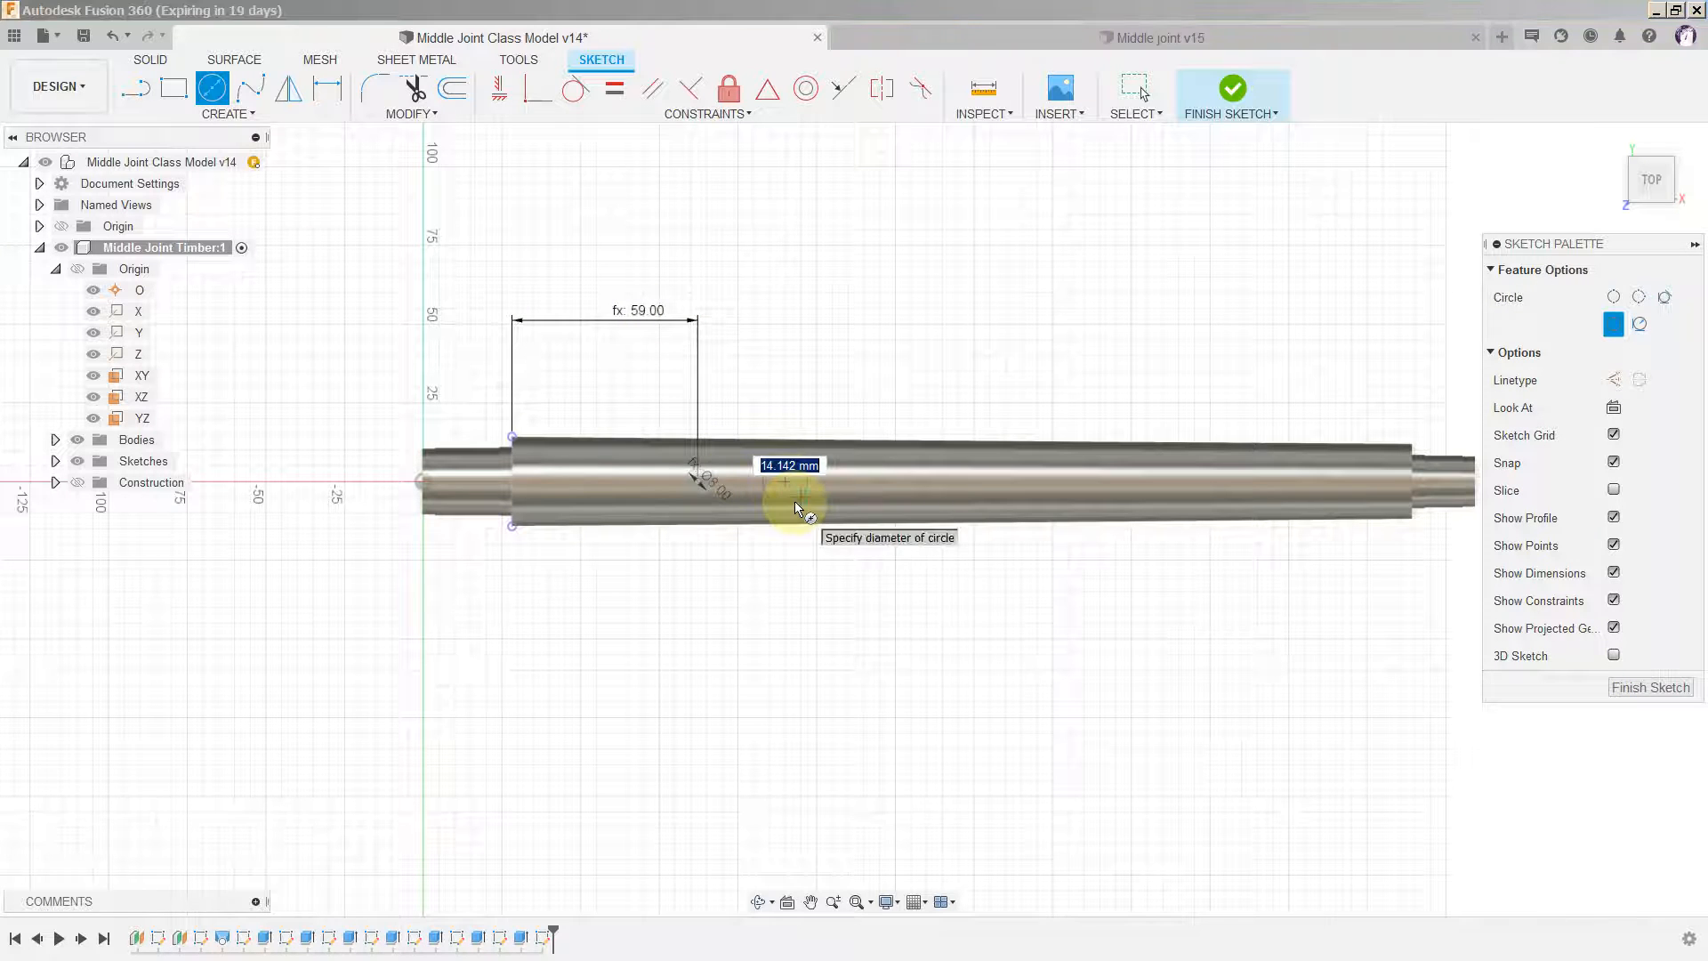
text(D2)
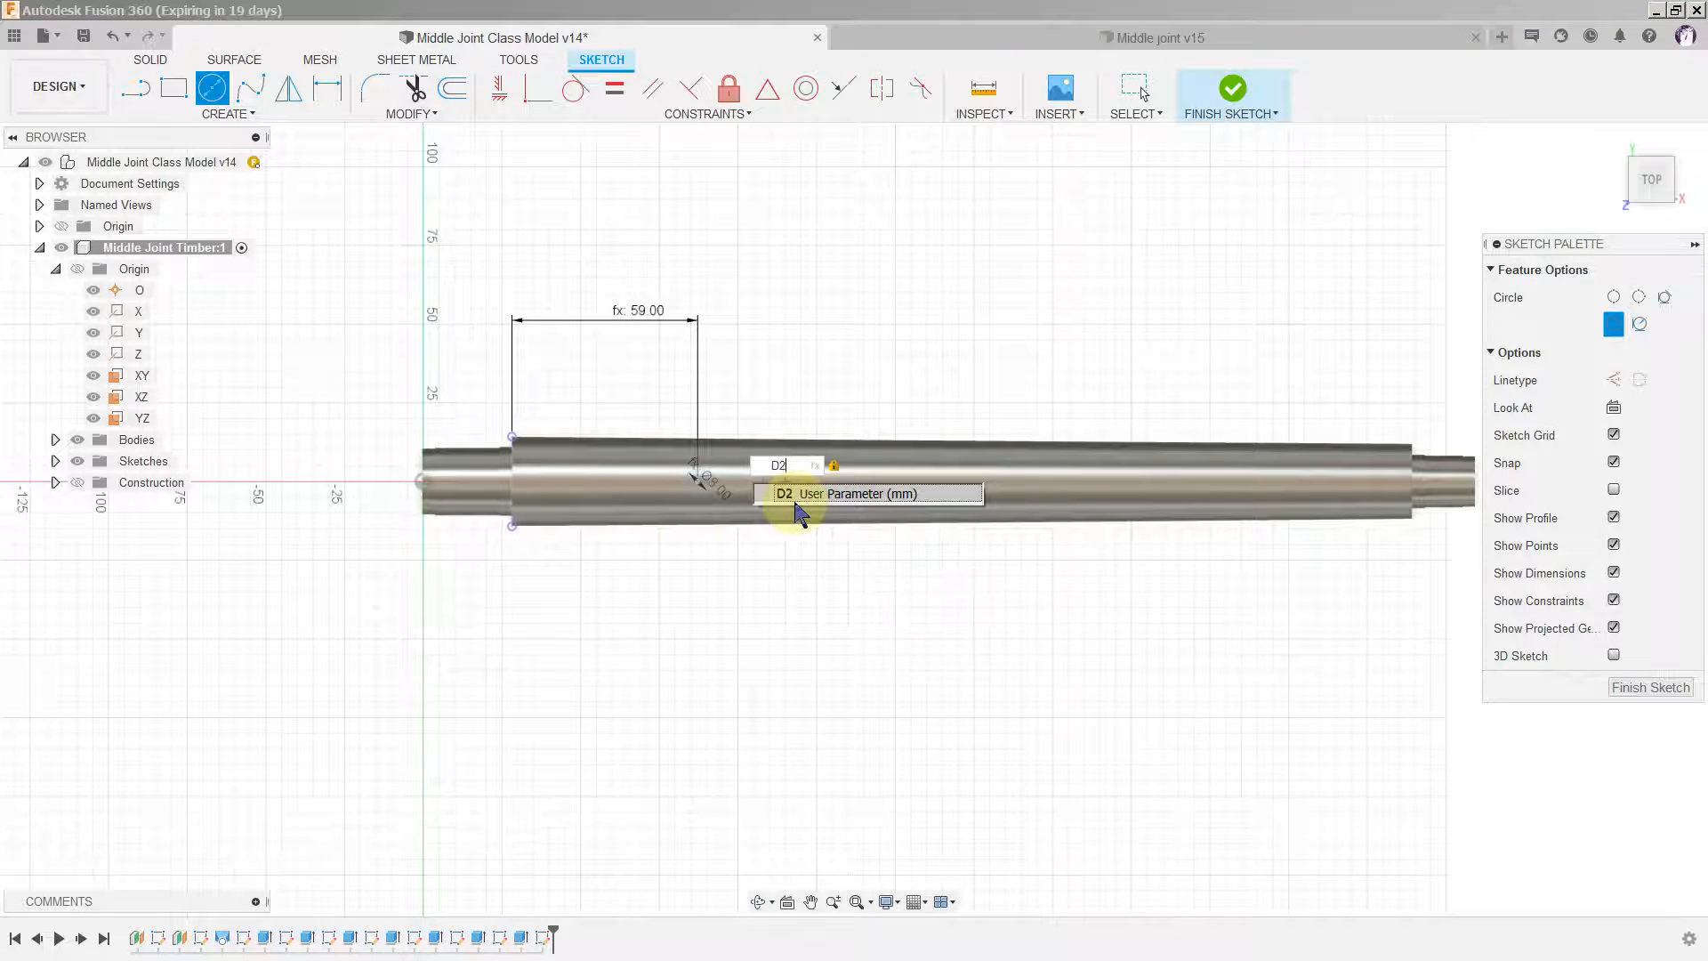
key(Return)
key(Escape)
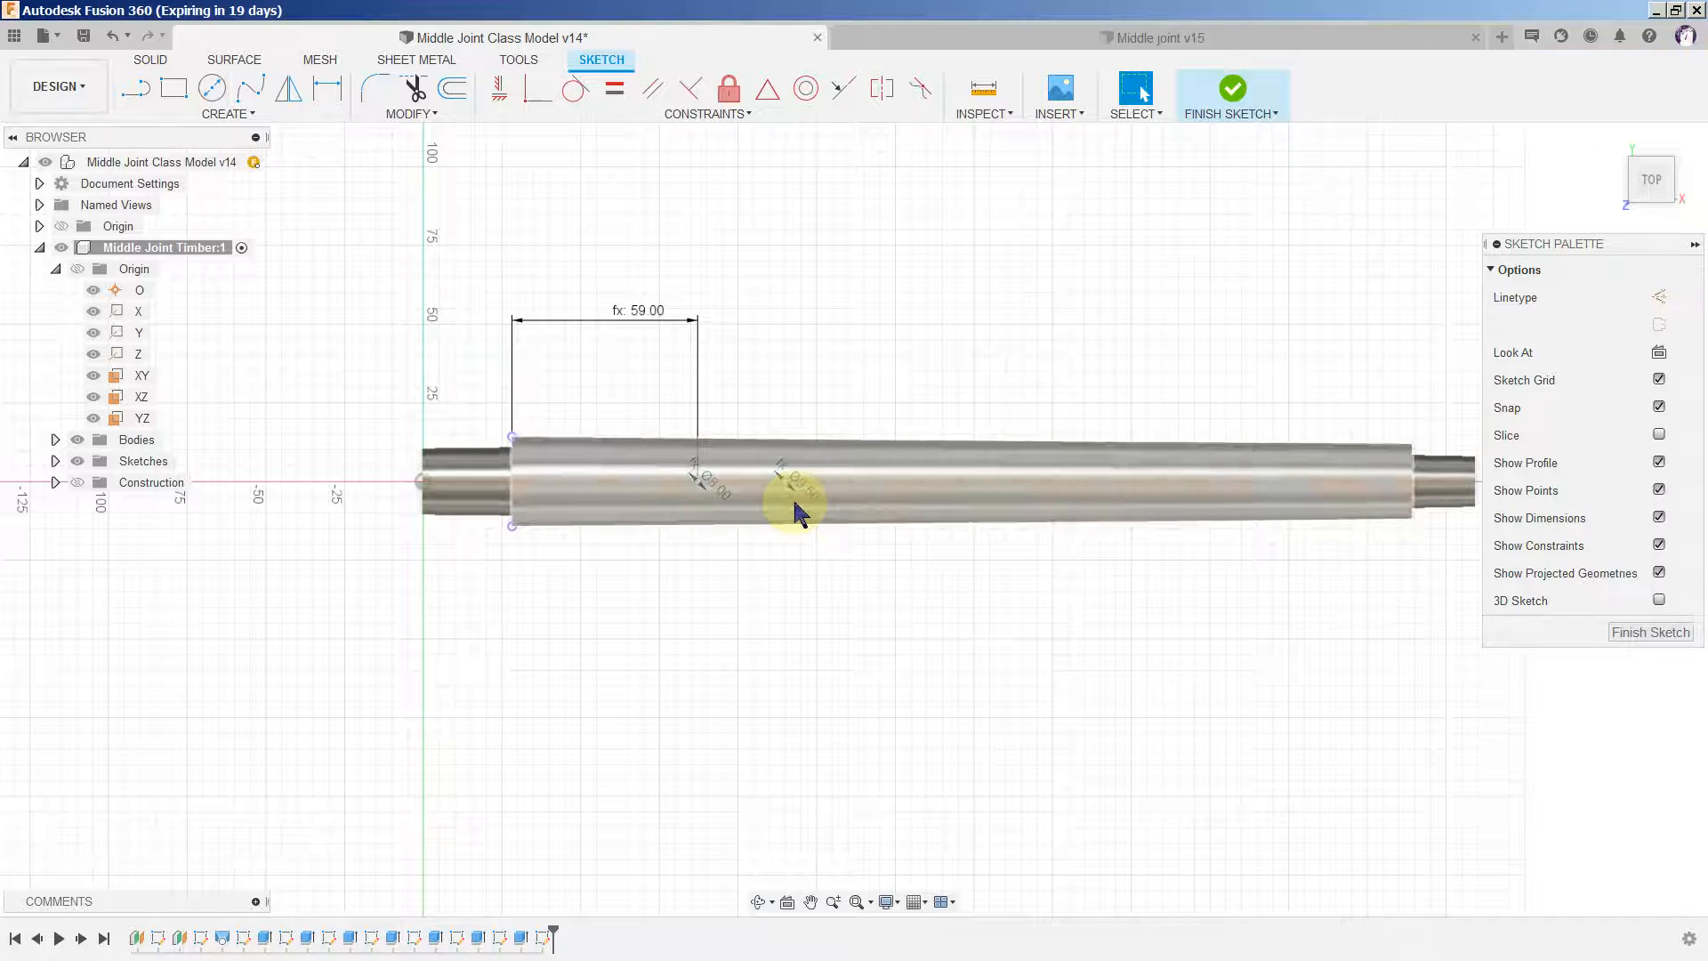
Step: Draw a third circle on the axis beyond the D2 circle, with the user parameter D3 as its diameter
key(c)
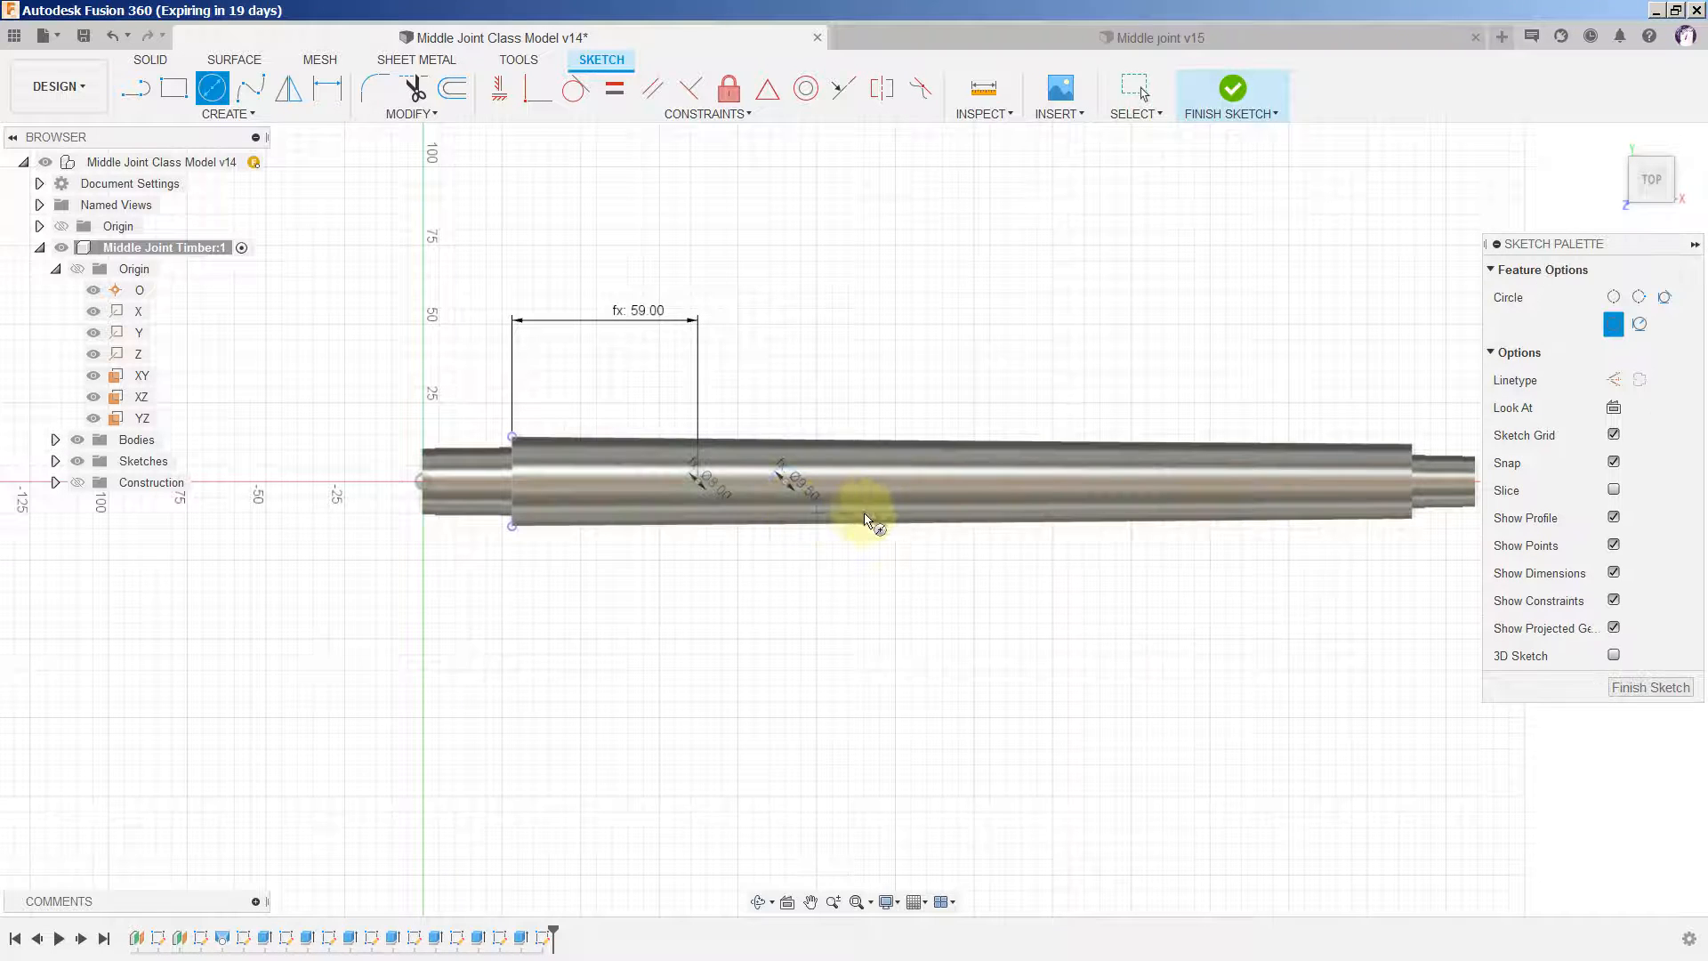
click(867, 493)
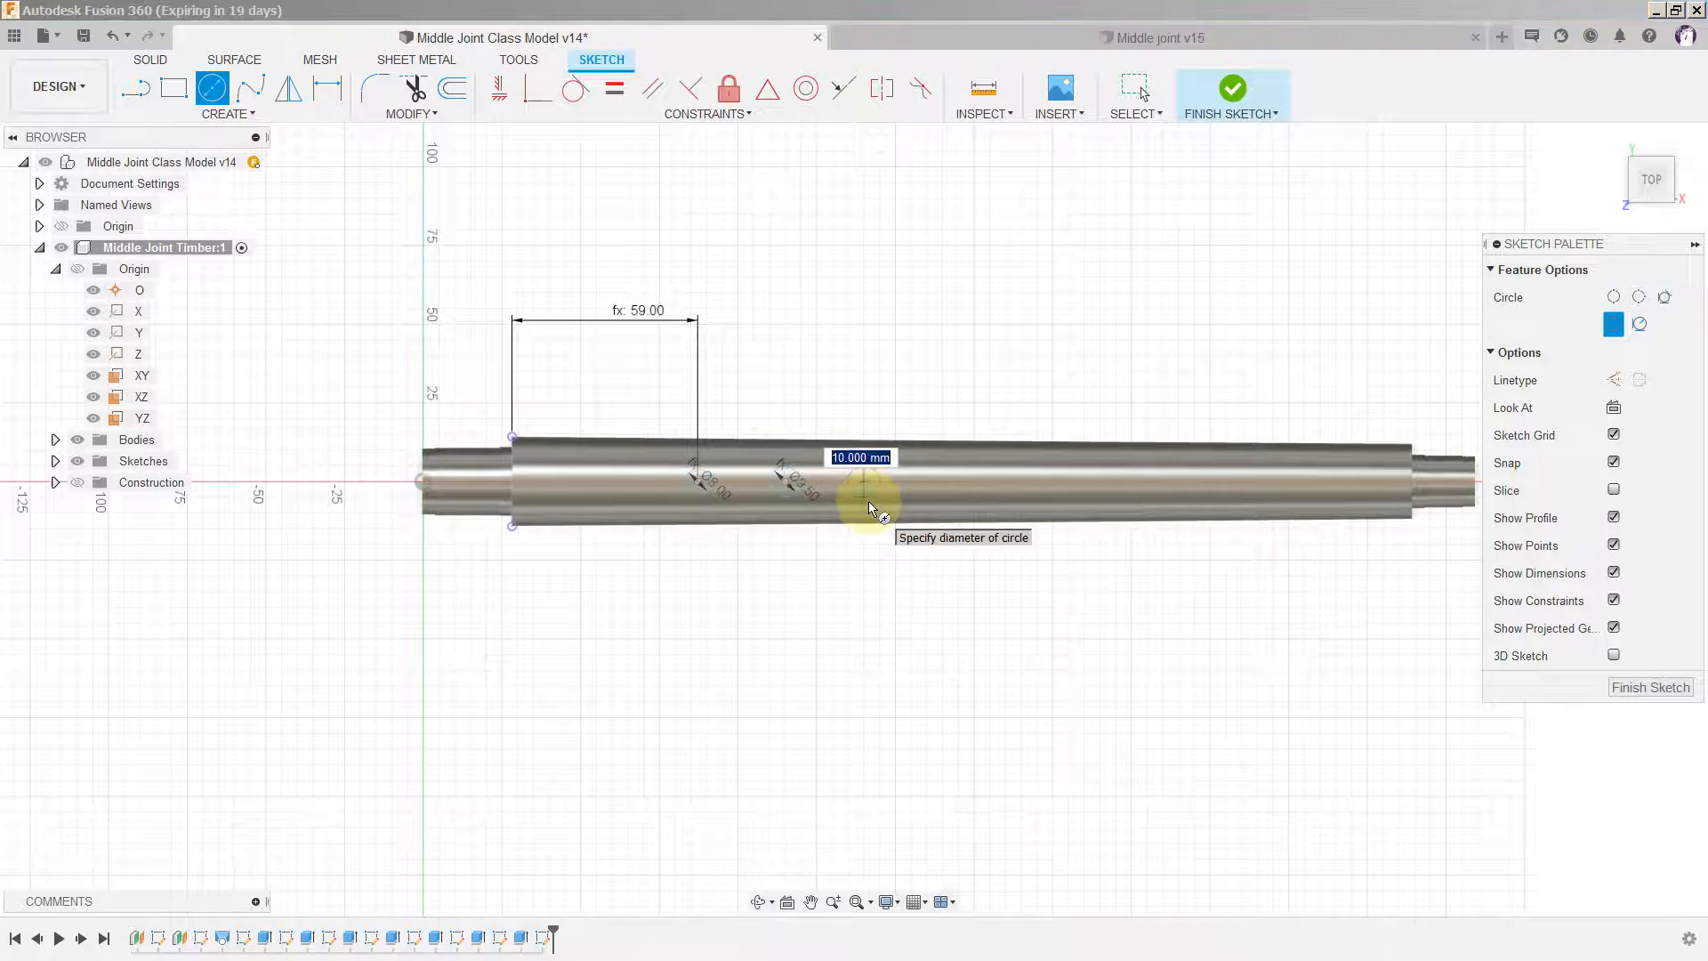
text(D3)
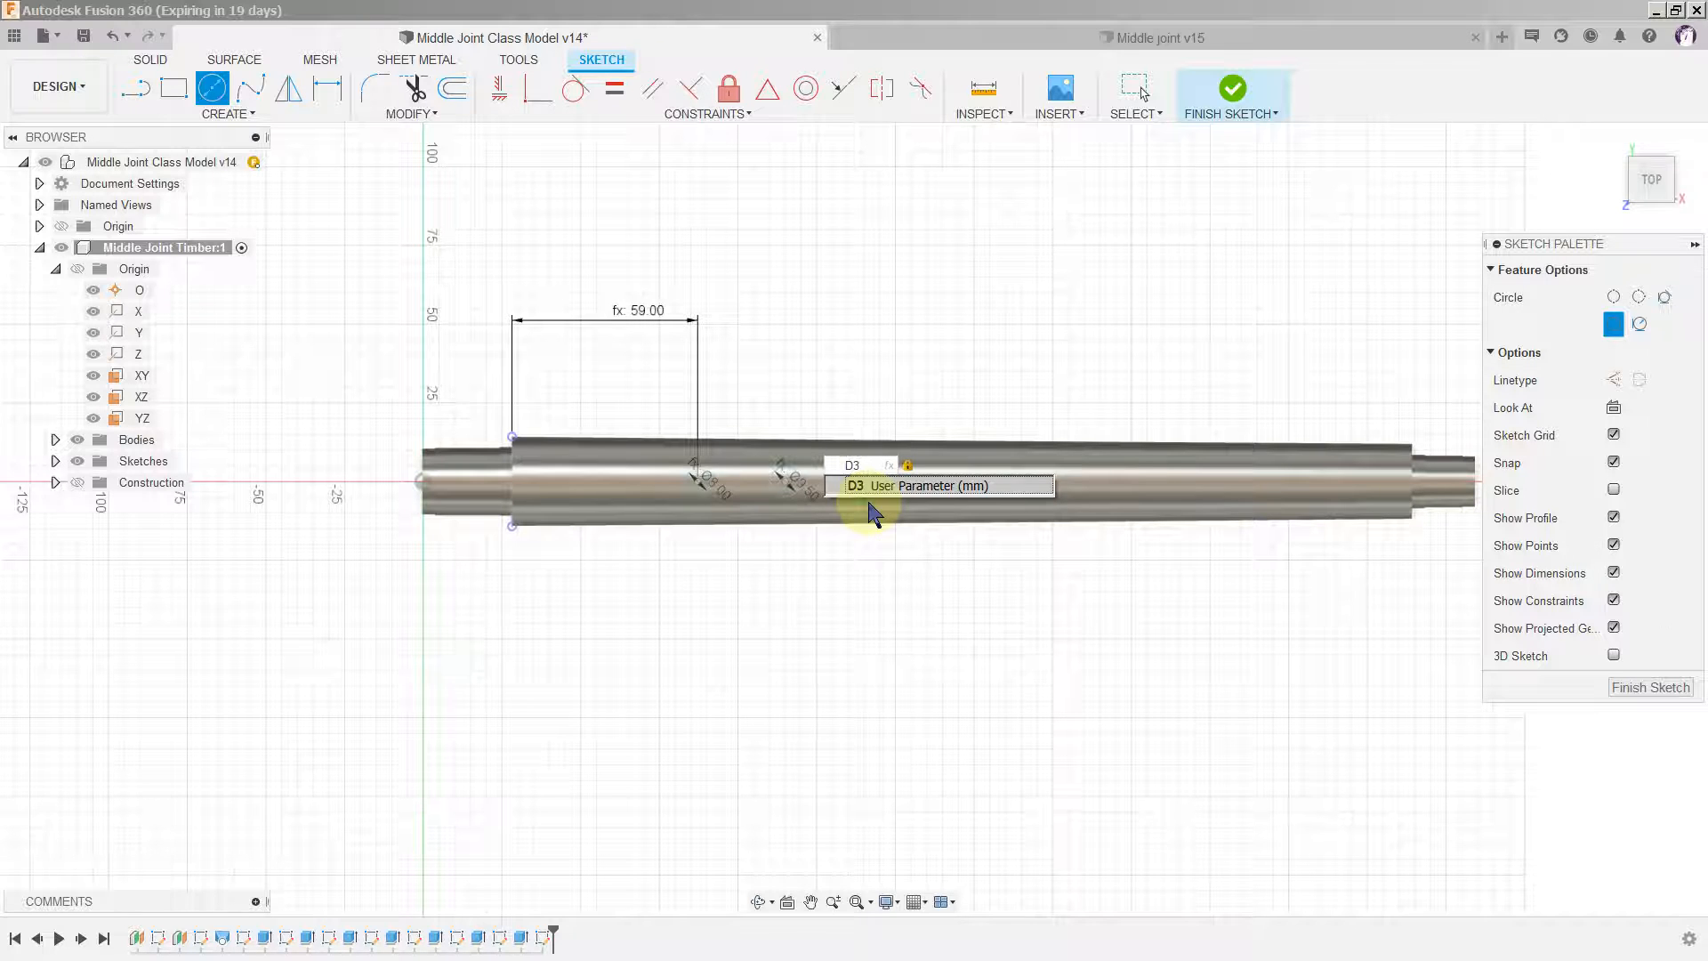
key(Return)
key(Escape)
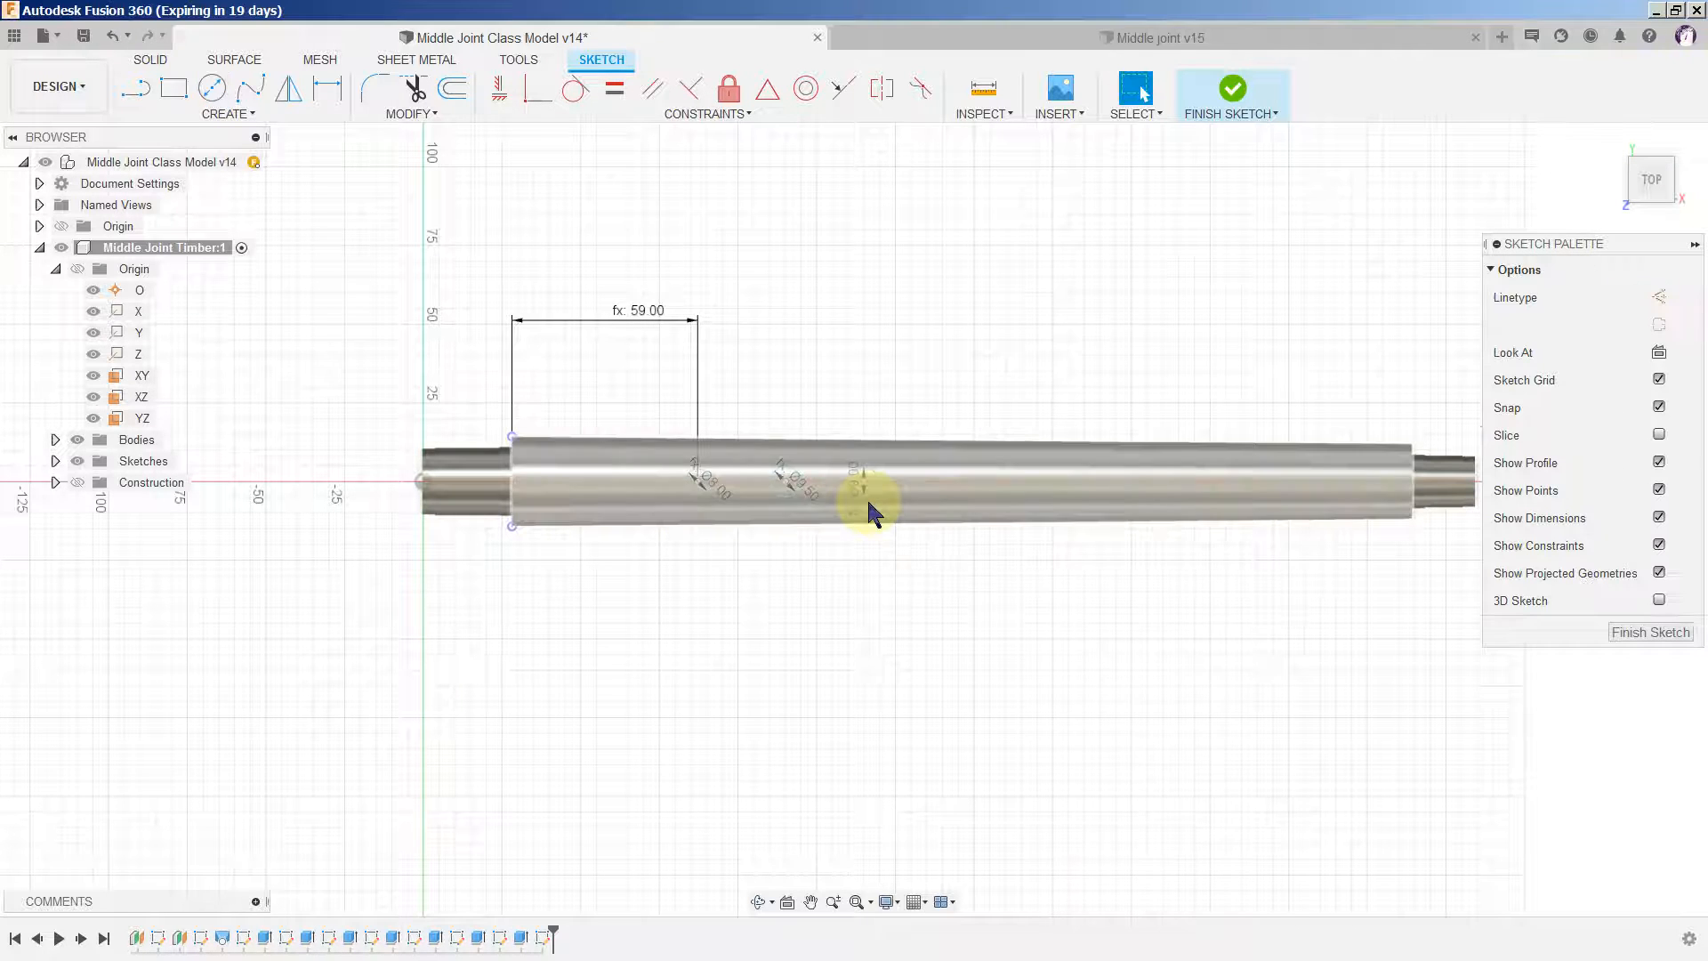
Step: Draw a fourth circle on the axis about 132 mm past the shoulder nearest the origin, with the user parameter D4 as its diameter
key(c)
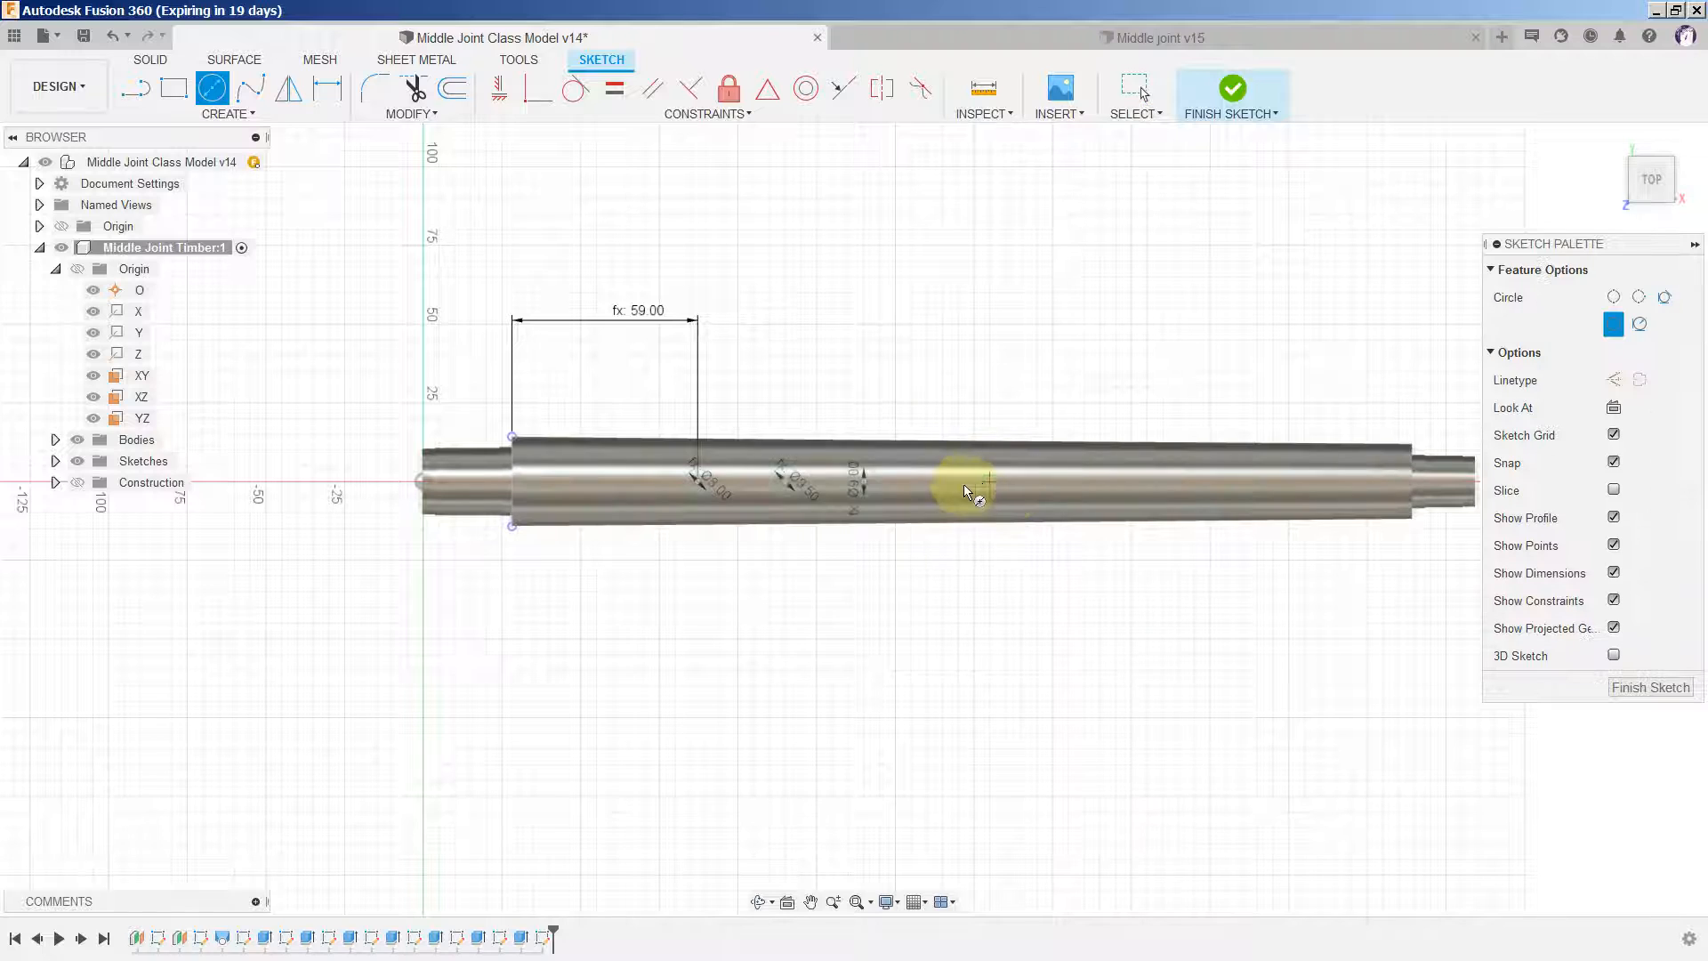
click(943, 496)
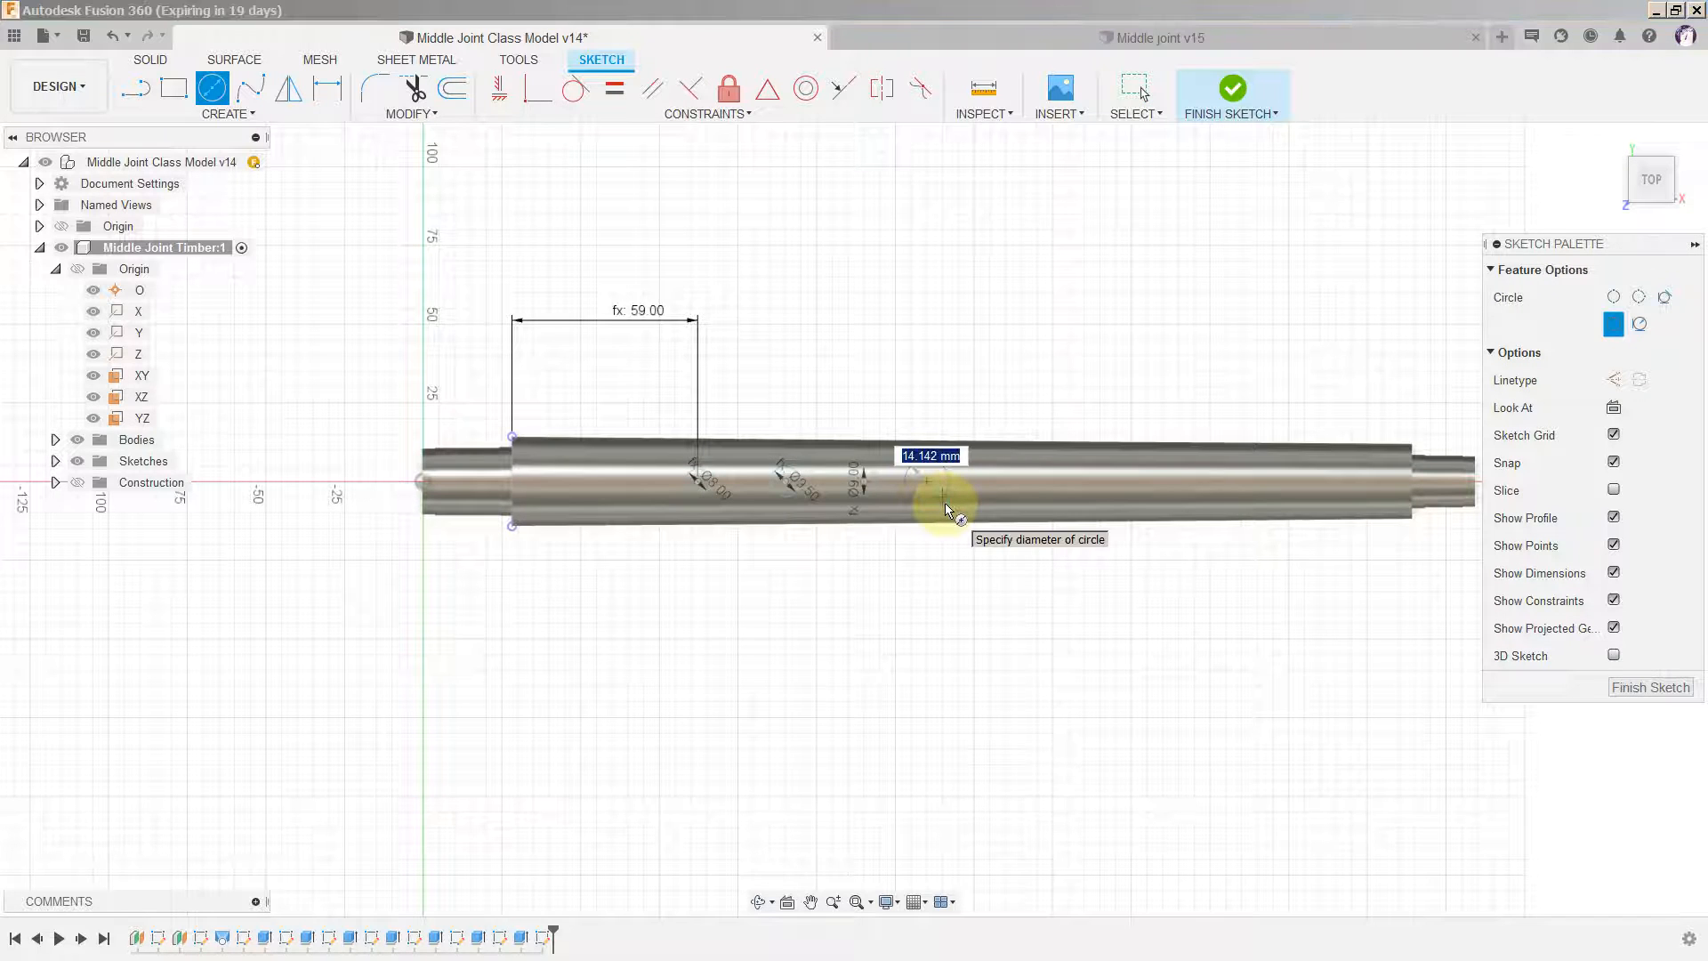
text(D4)
key(Return)
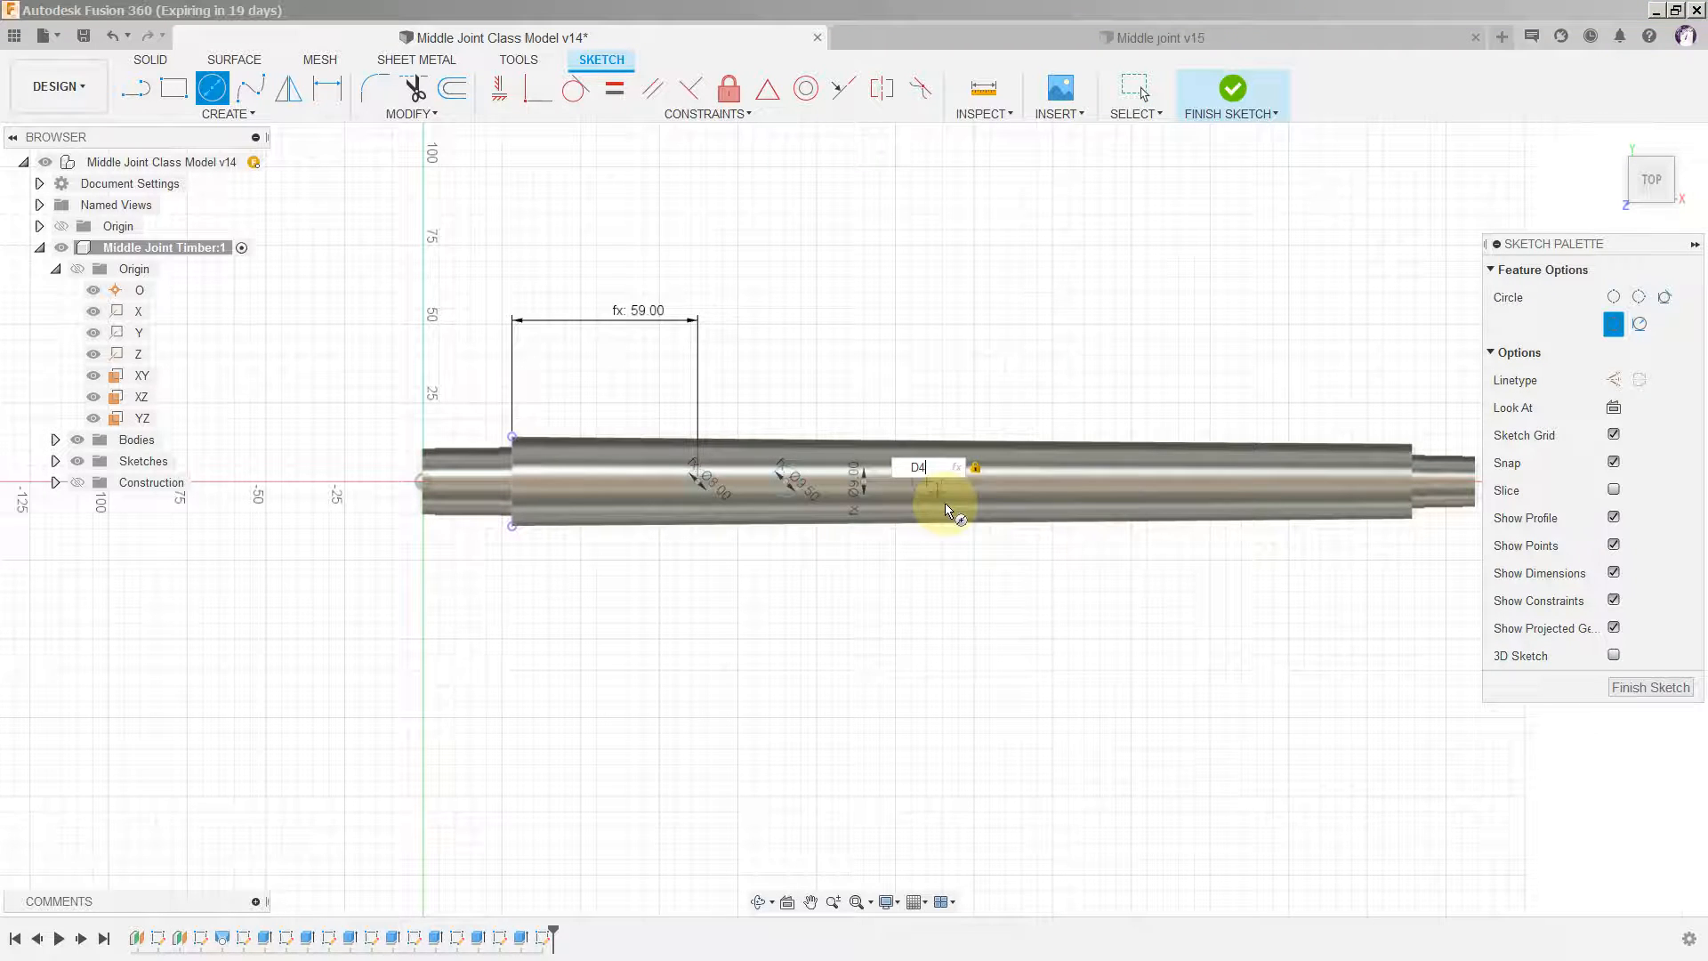
key(Return)
key(Escape)
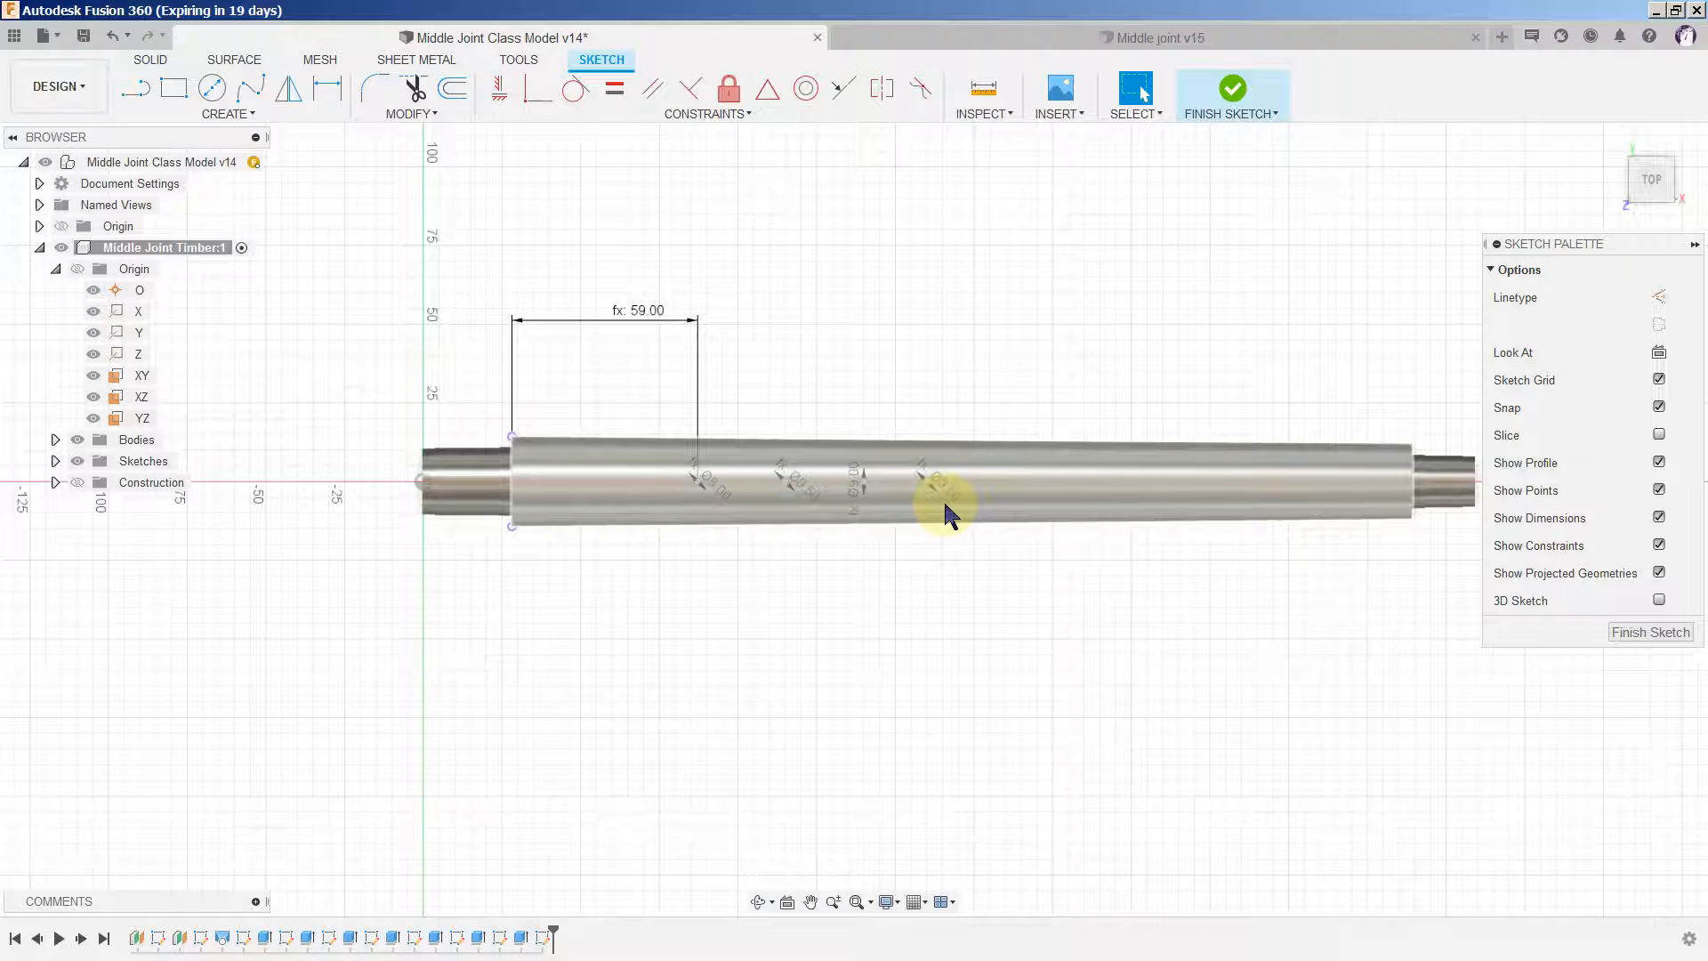
Step: Draw a fifth circle on the axis about 157 mm past the same shoulder, with the user parameter D5 as its diameter
key(c)
click(1006, 494)
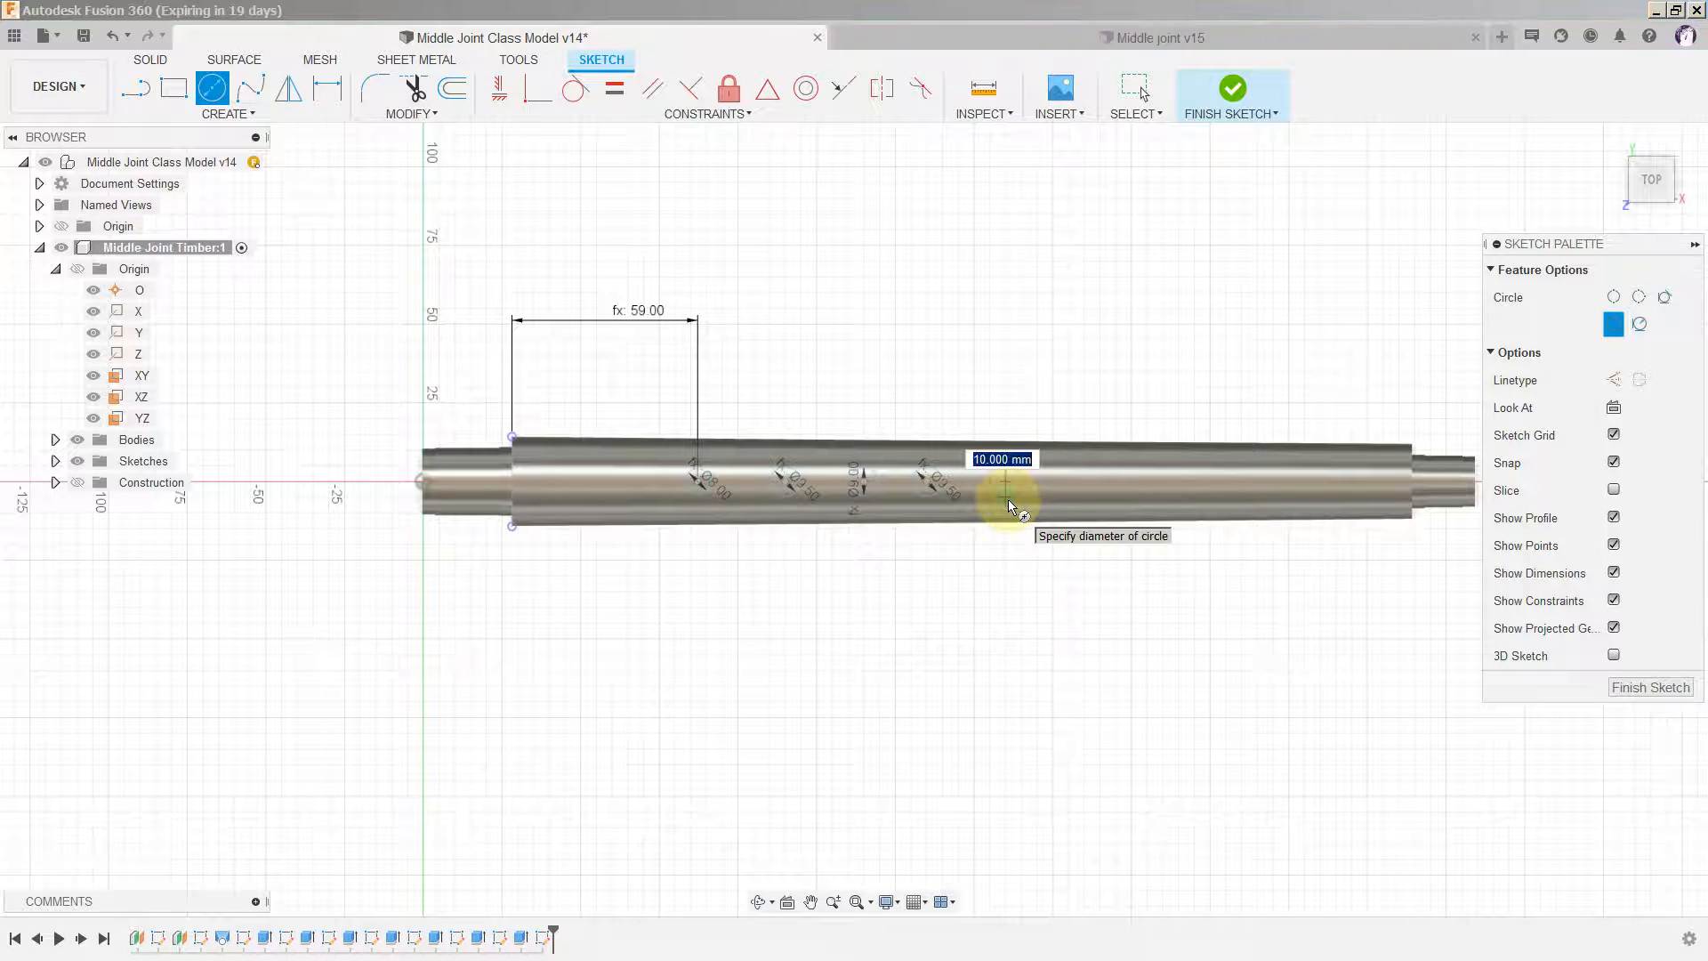
text(D5)
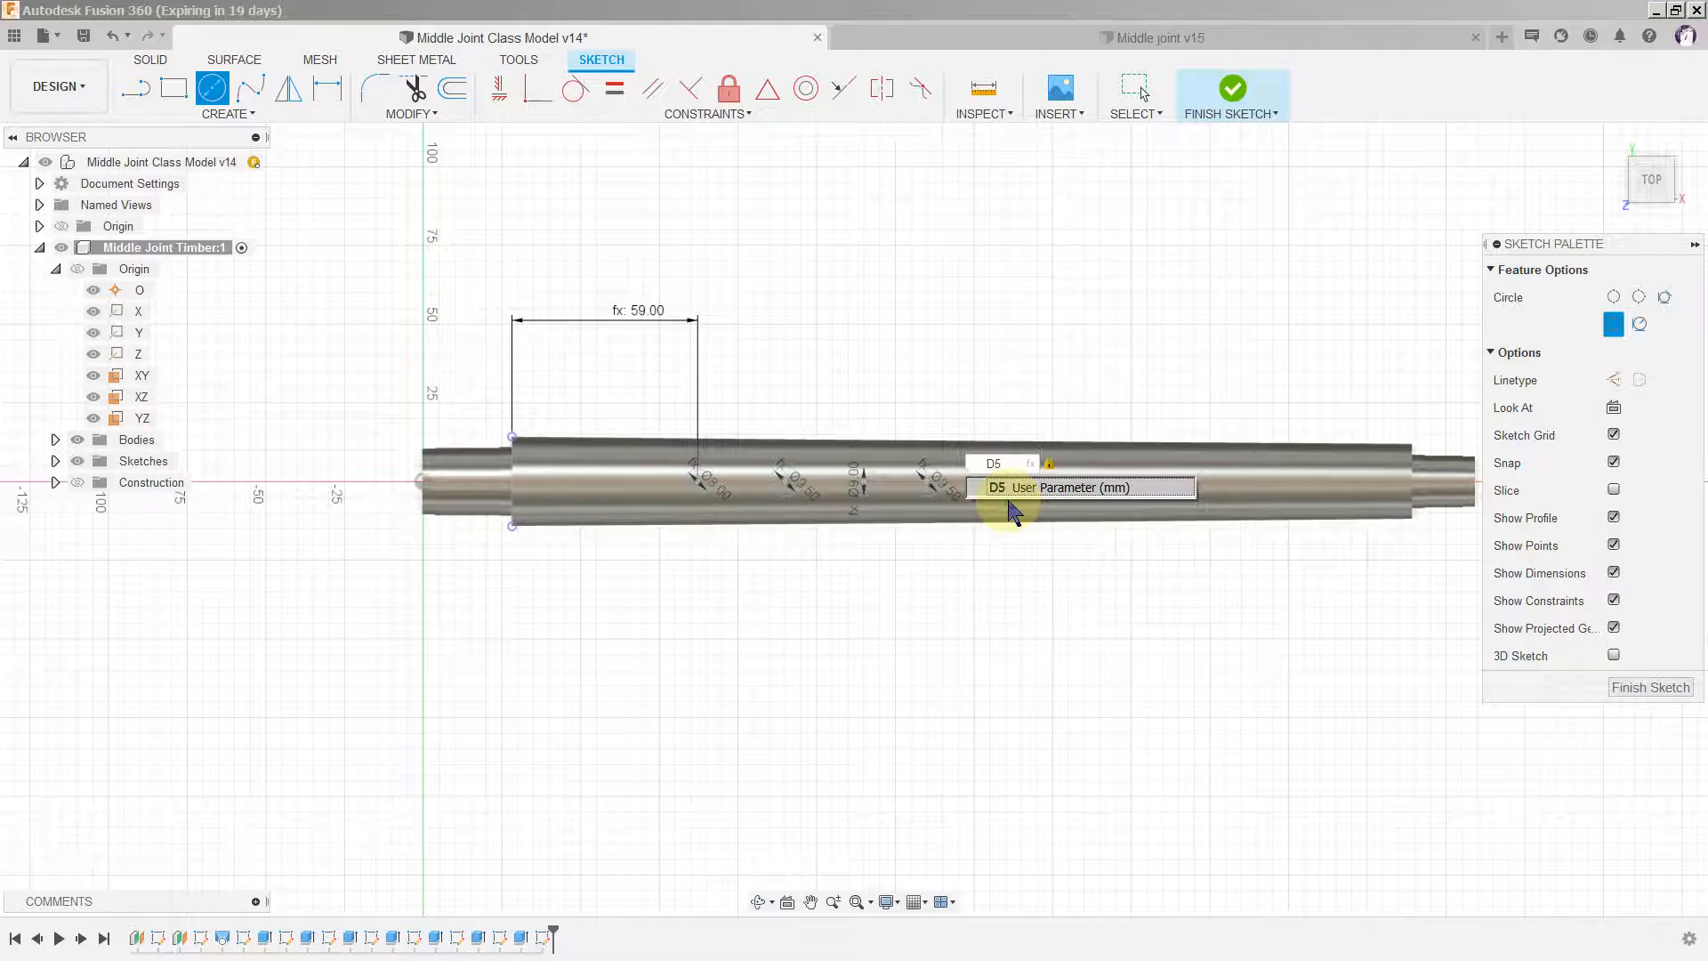
key(Return)
key(Escape)
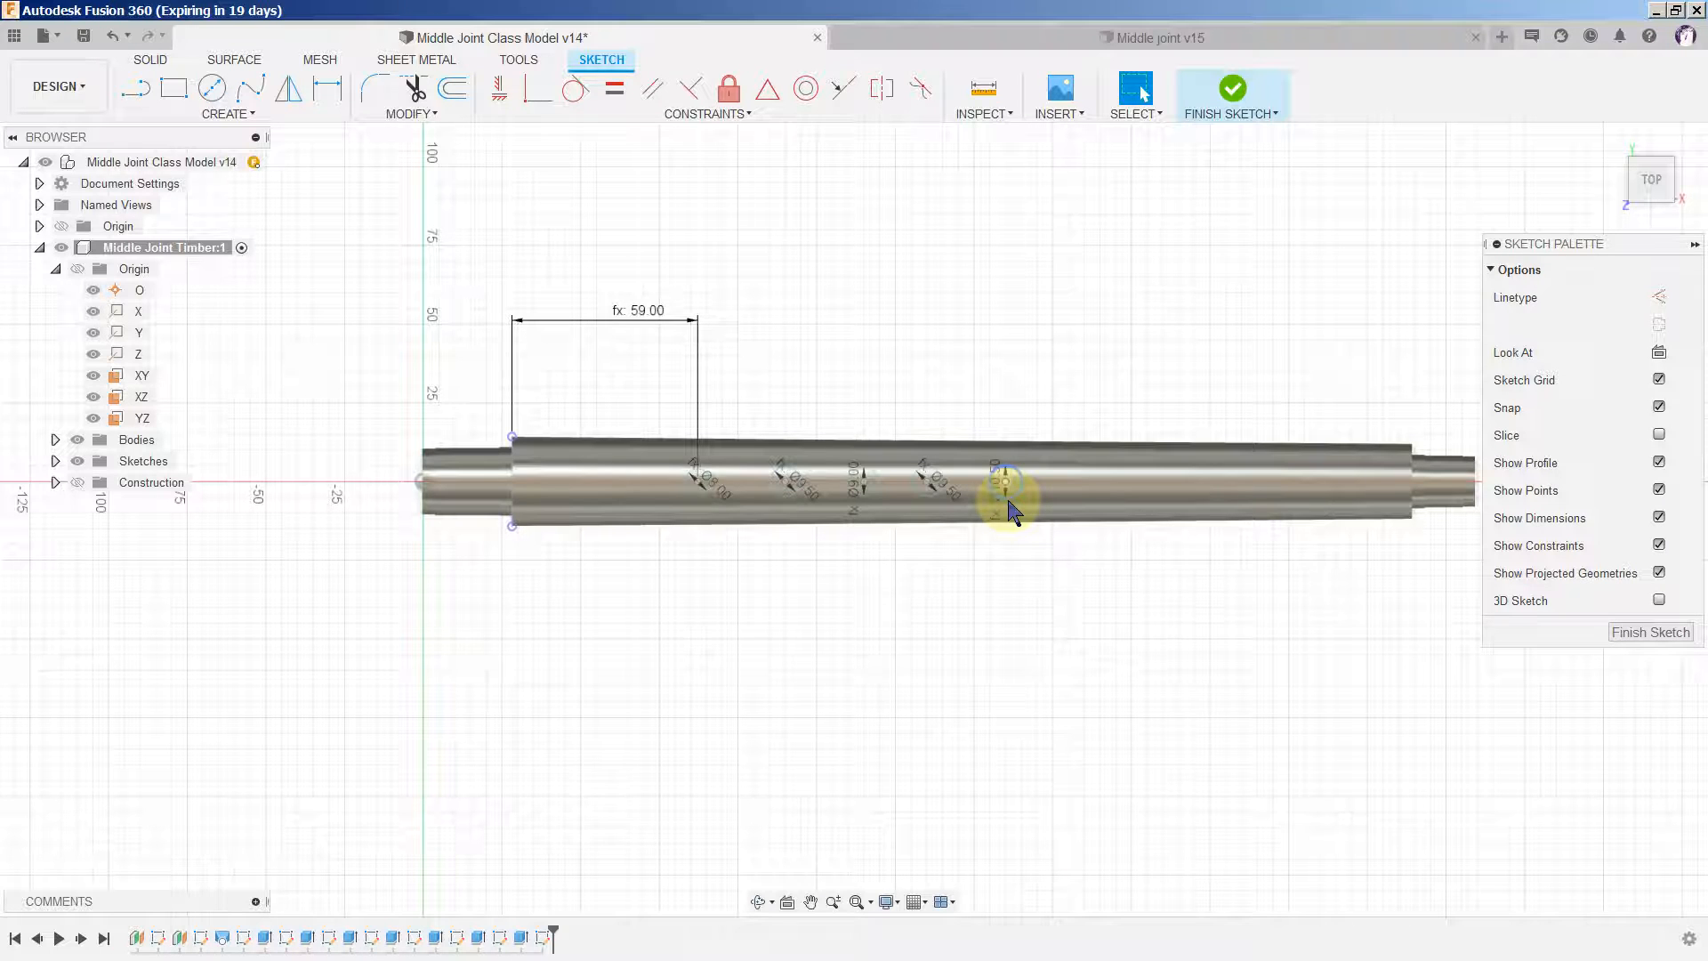
Step: Draw a sixth circle on the axis about 187 mm past the same shoulder, with the user parameter D6 as its diameter
key(c)
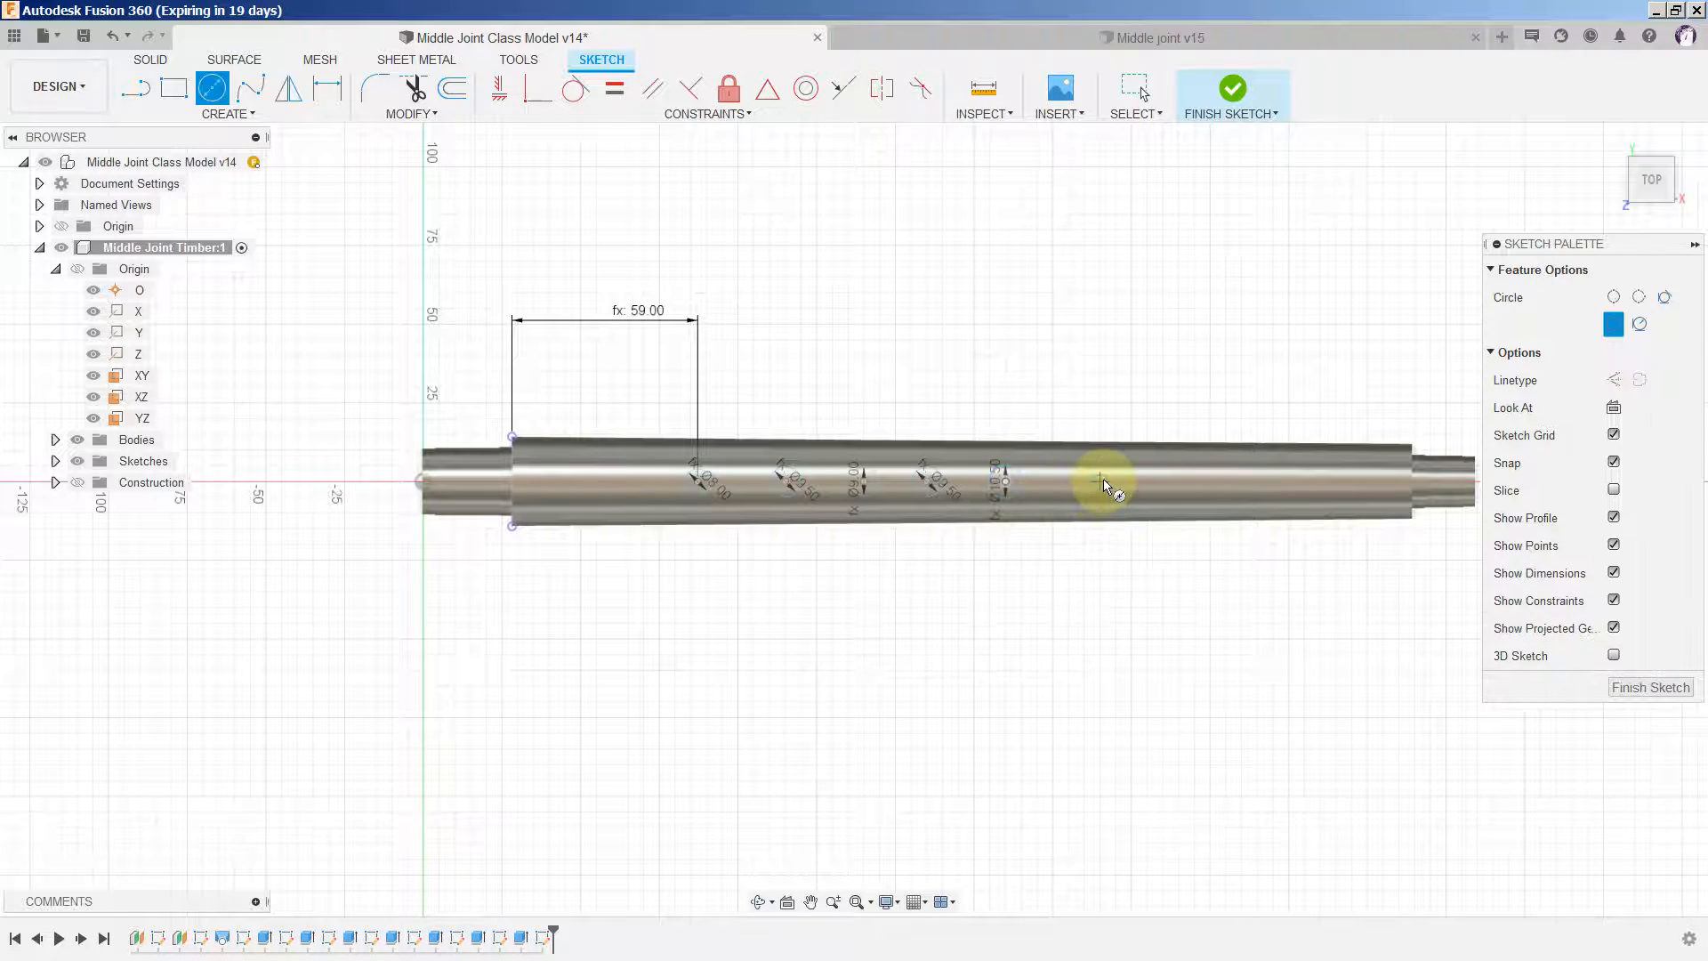
click(1103, 479)
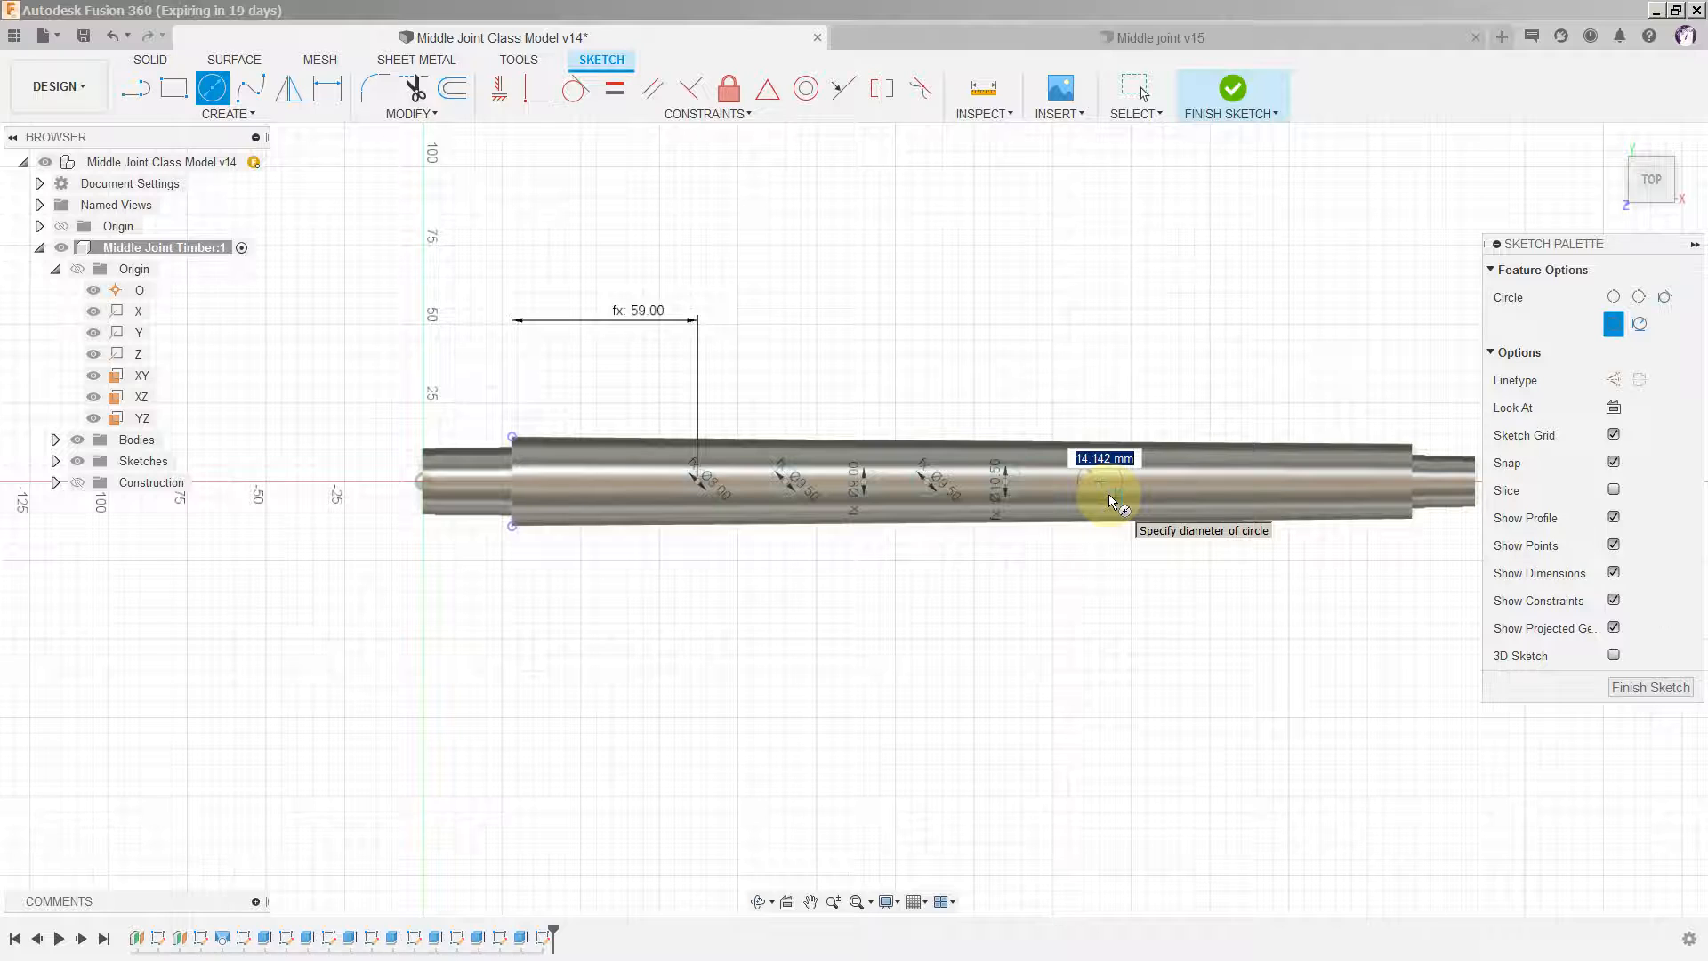
text(D6)
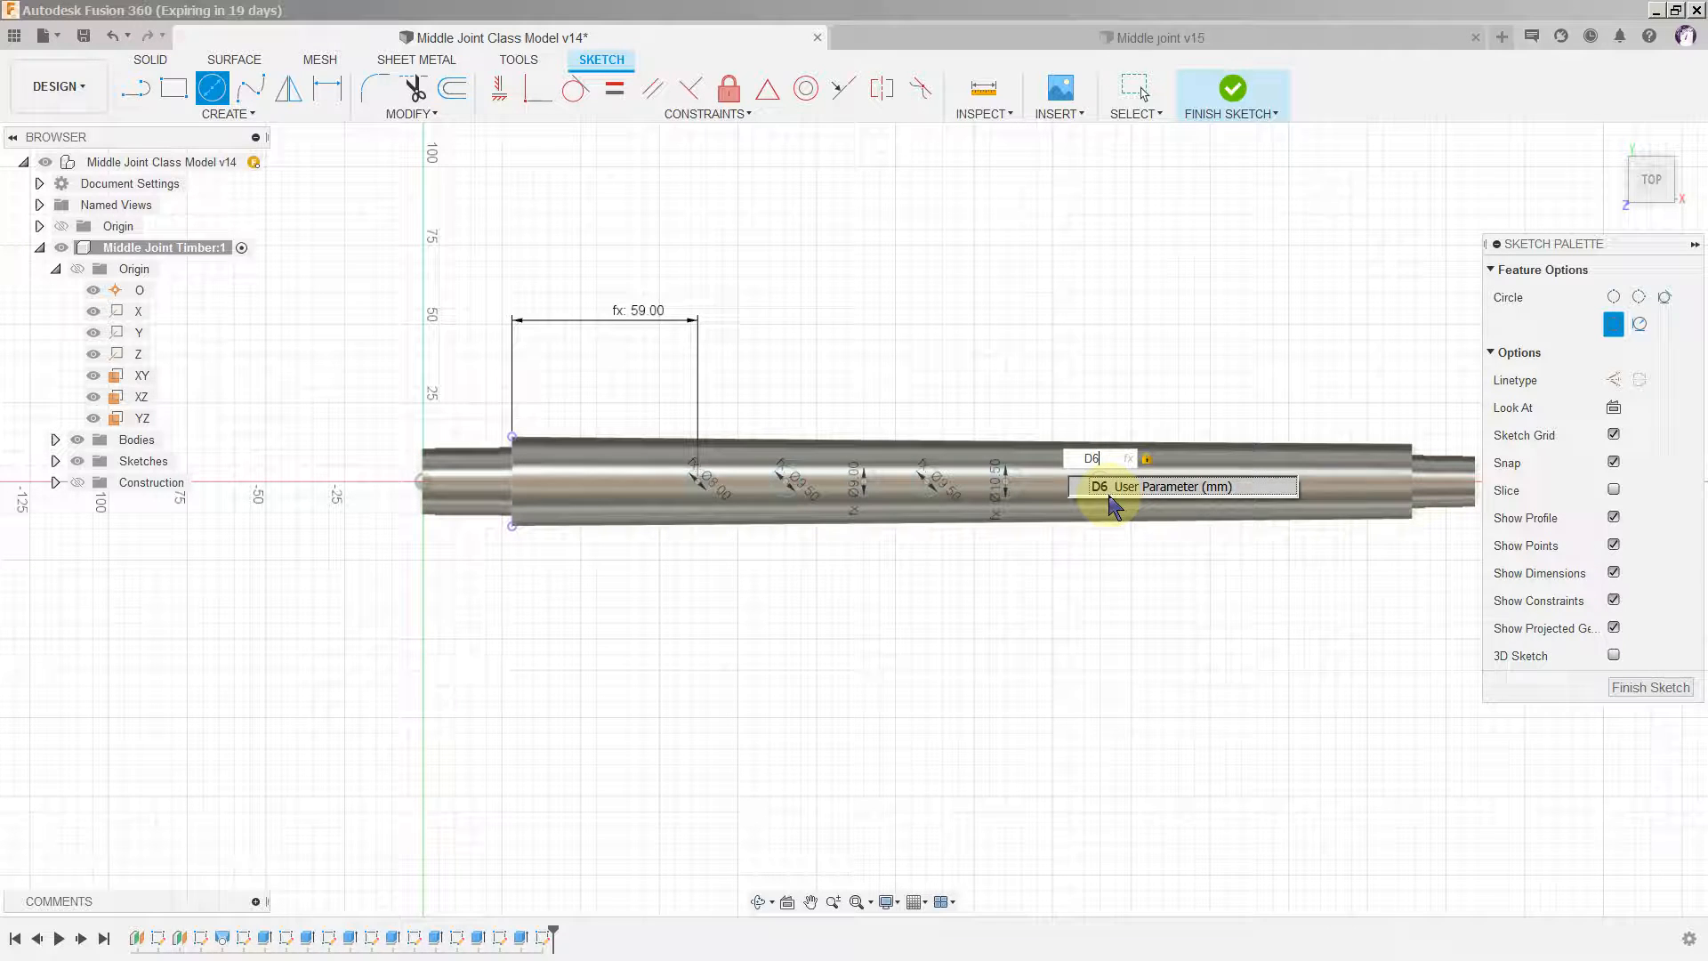
key(Return)
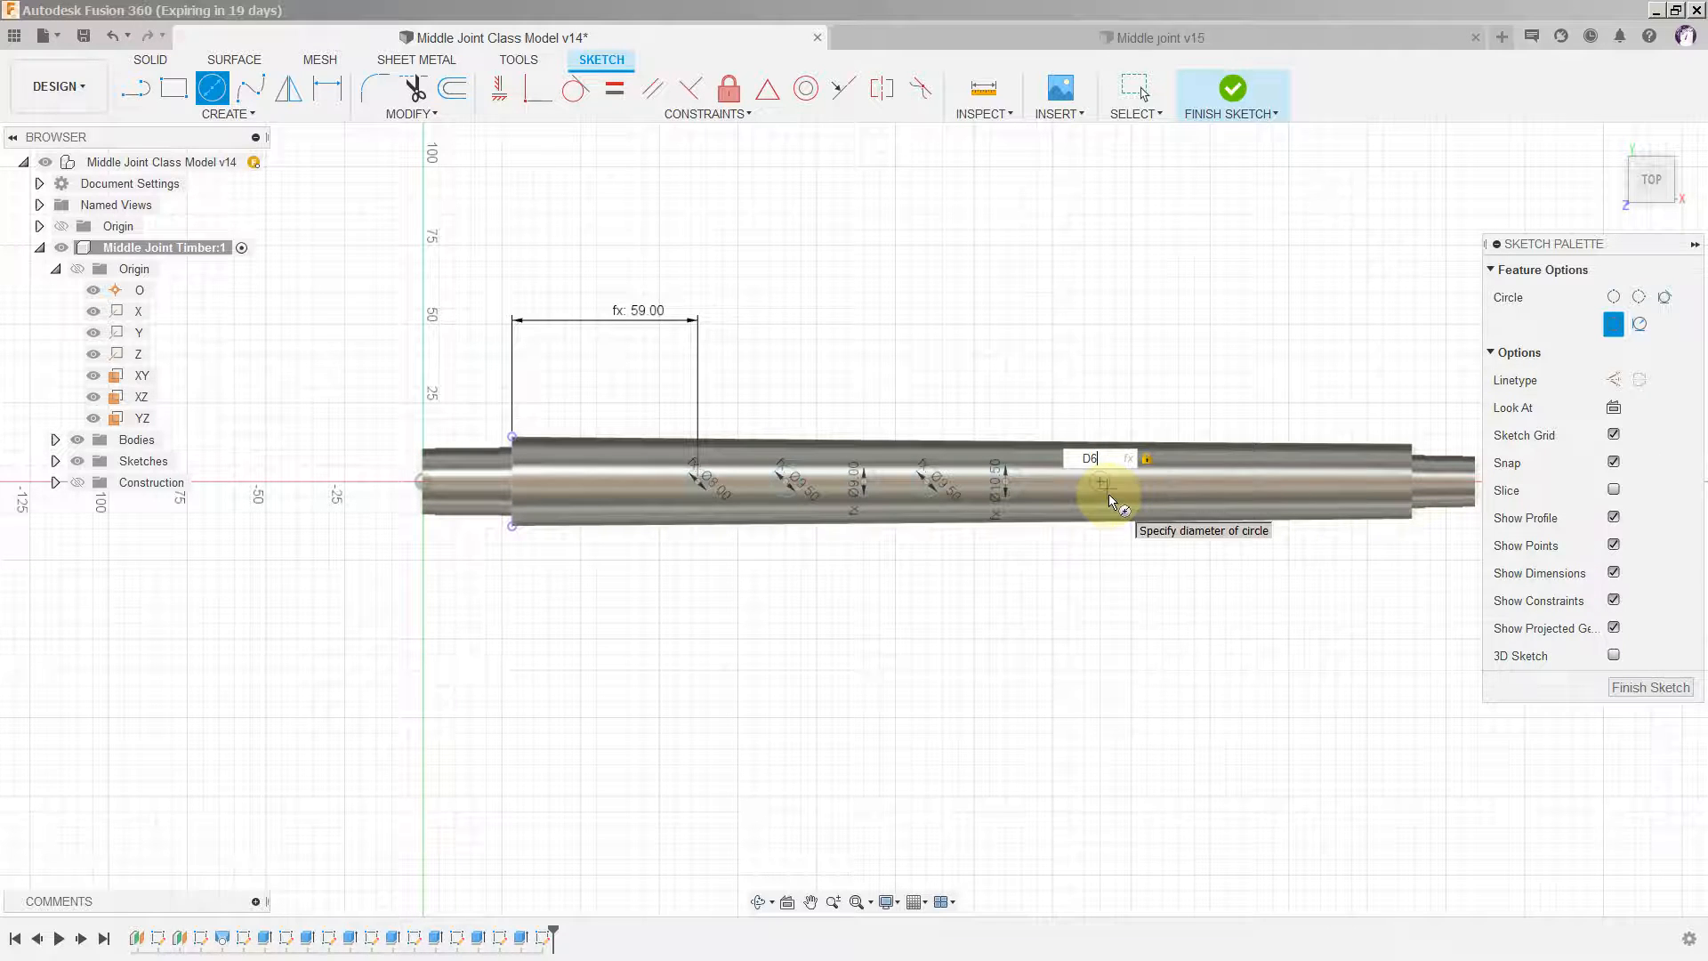
key(Return)
key(Escape)
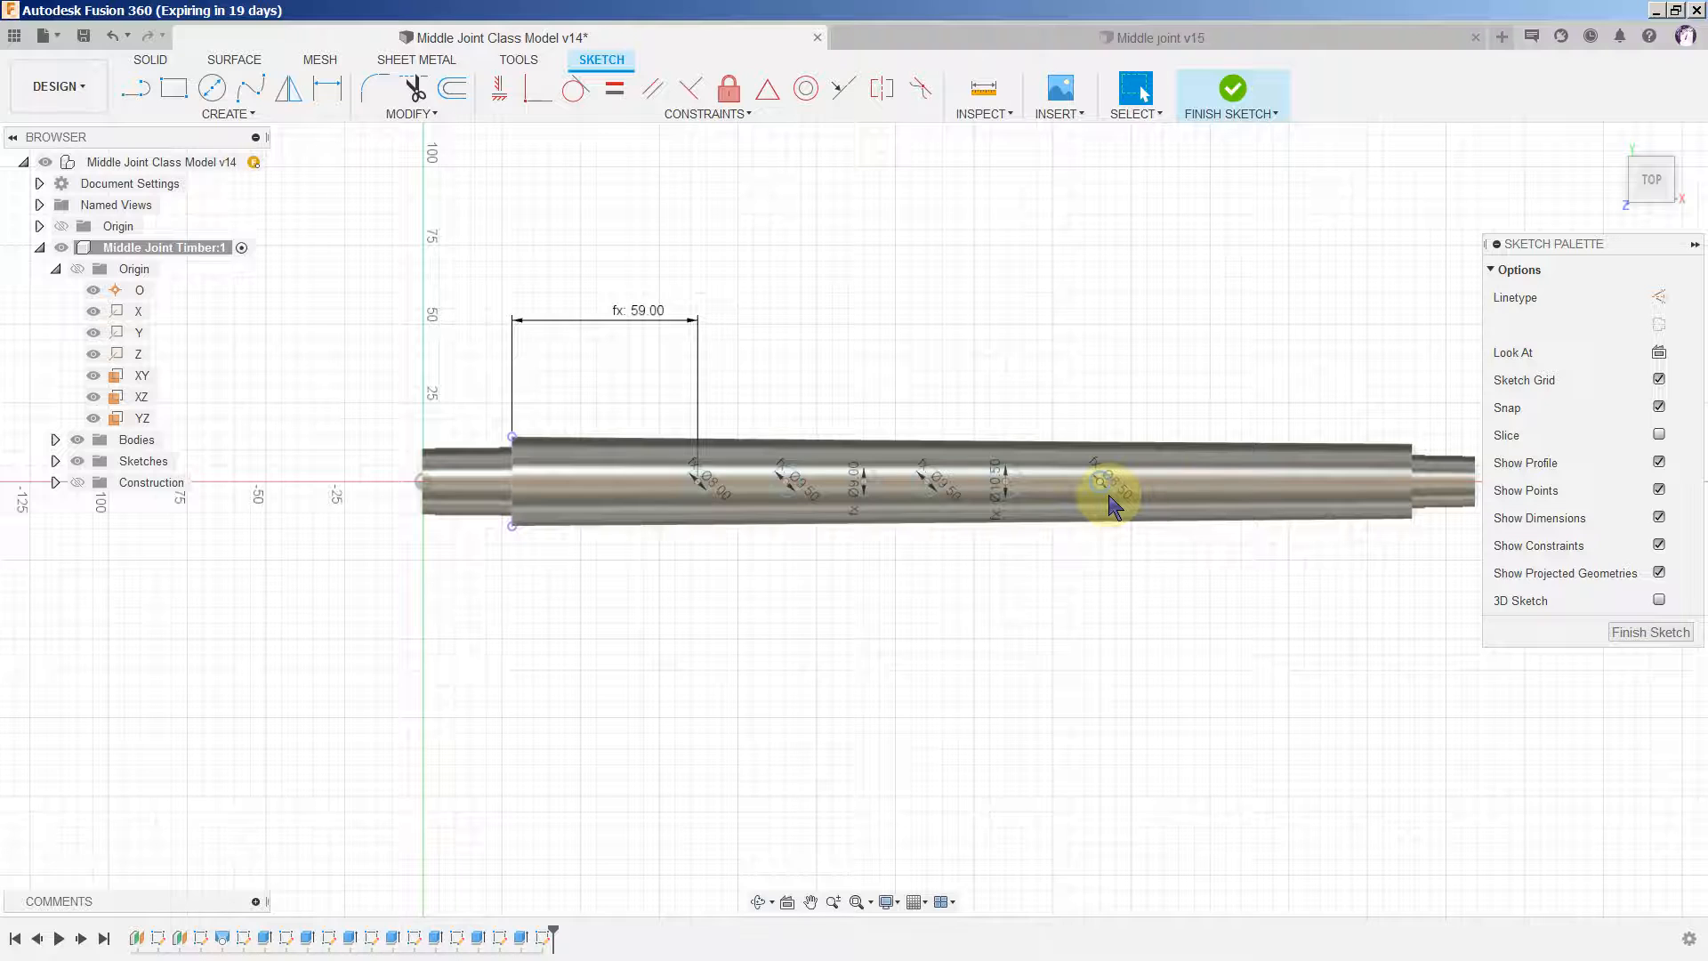
Step: Dimension the D6 circle's center from the shoulder edge nearest the origin and set the distance to the user parameter X6
click(331, 98)
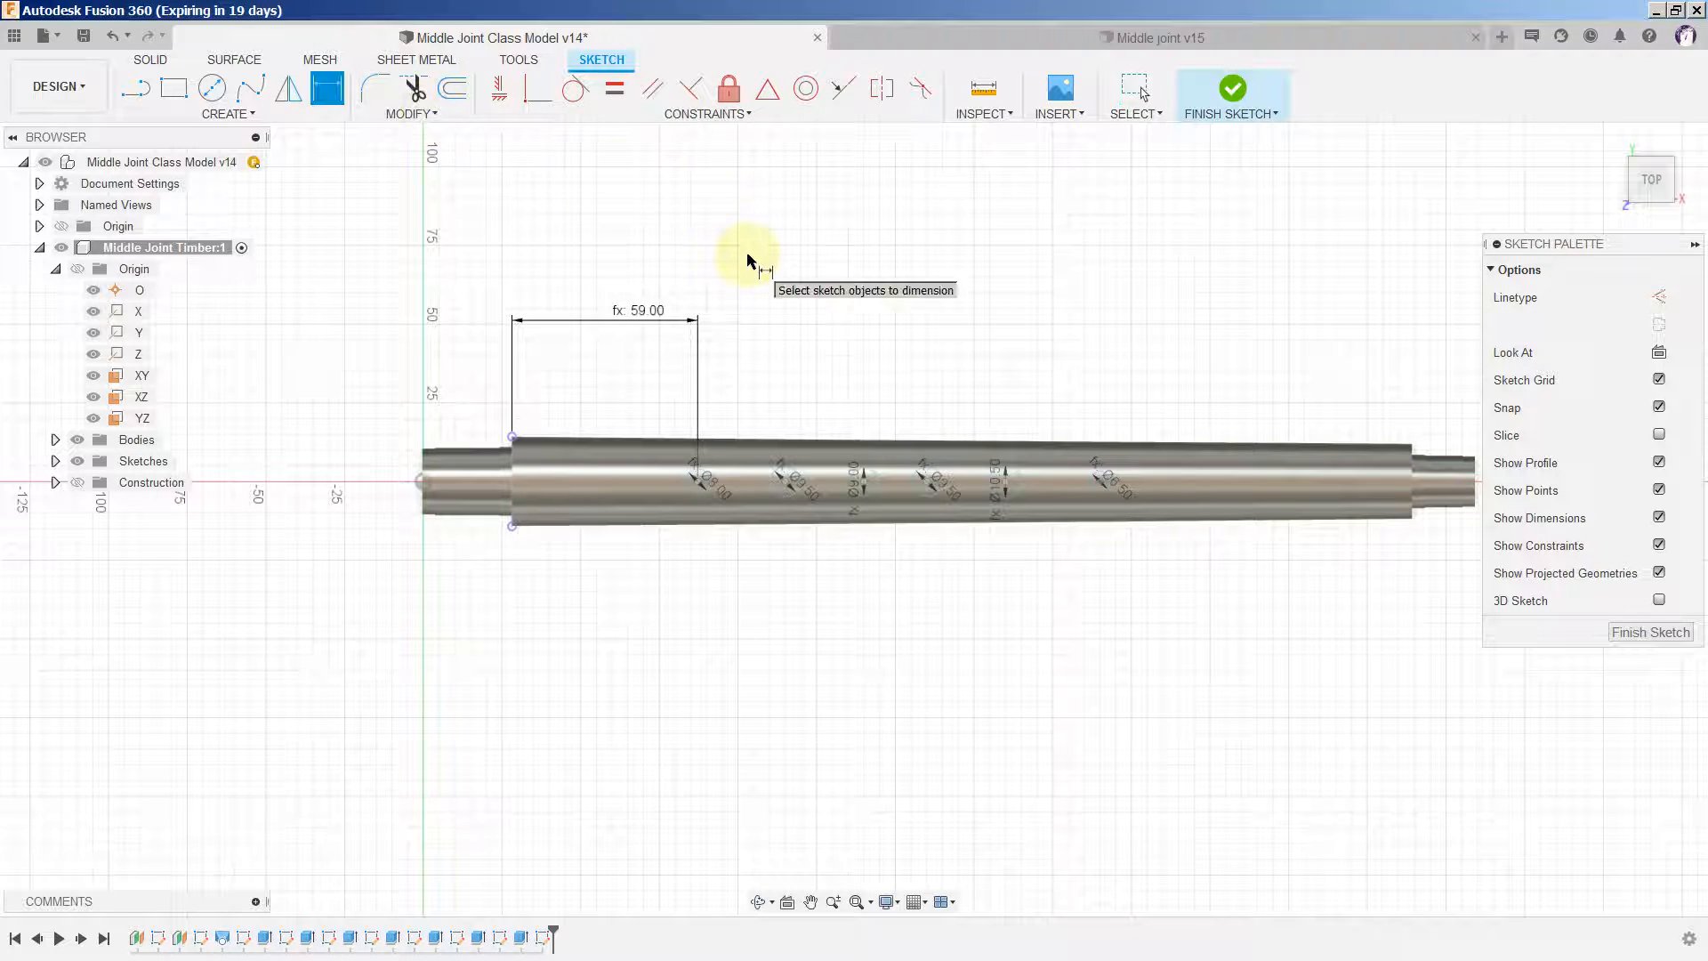
click(1101, 482)
click(513, 487)
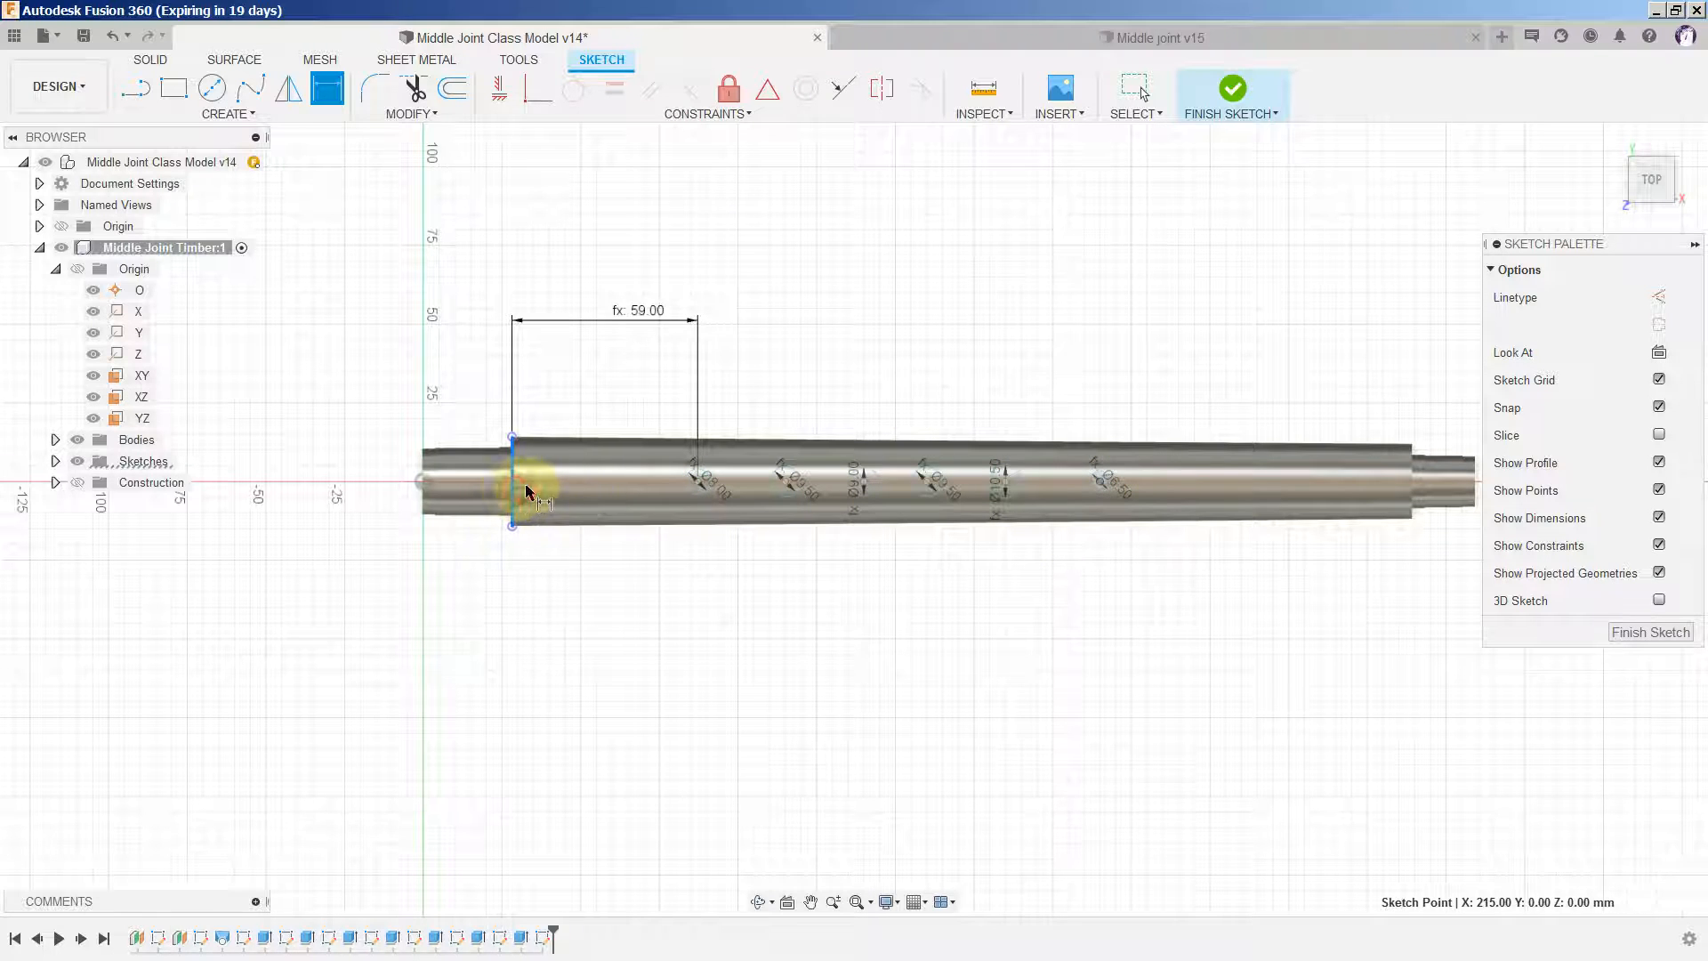
click(776, 190)
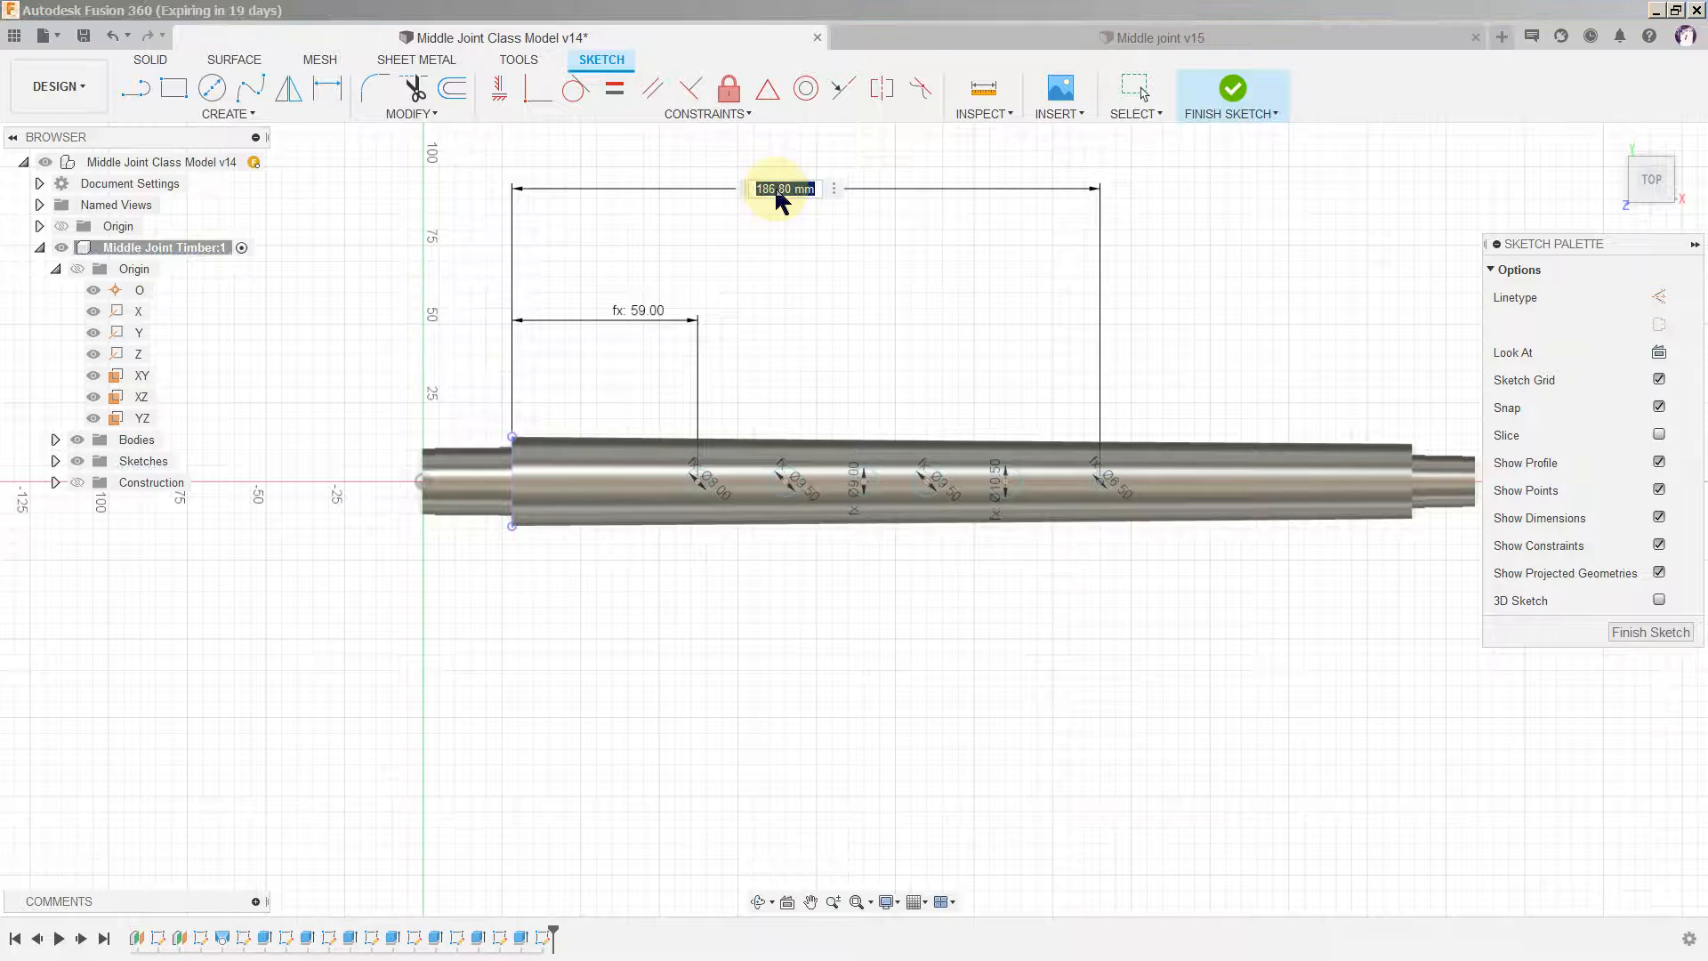
text(x)
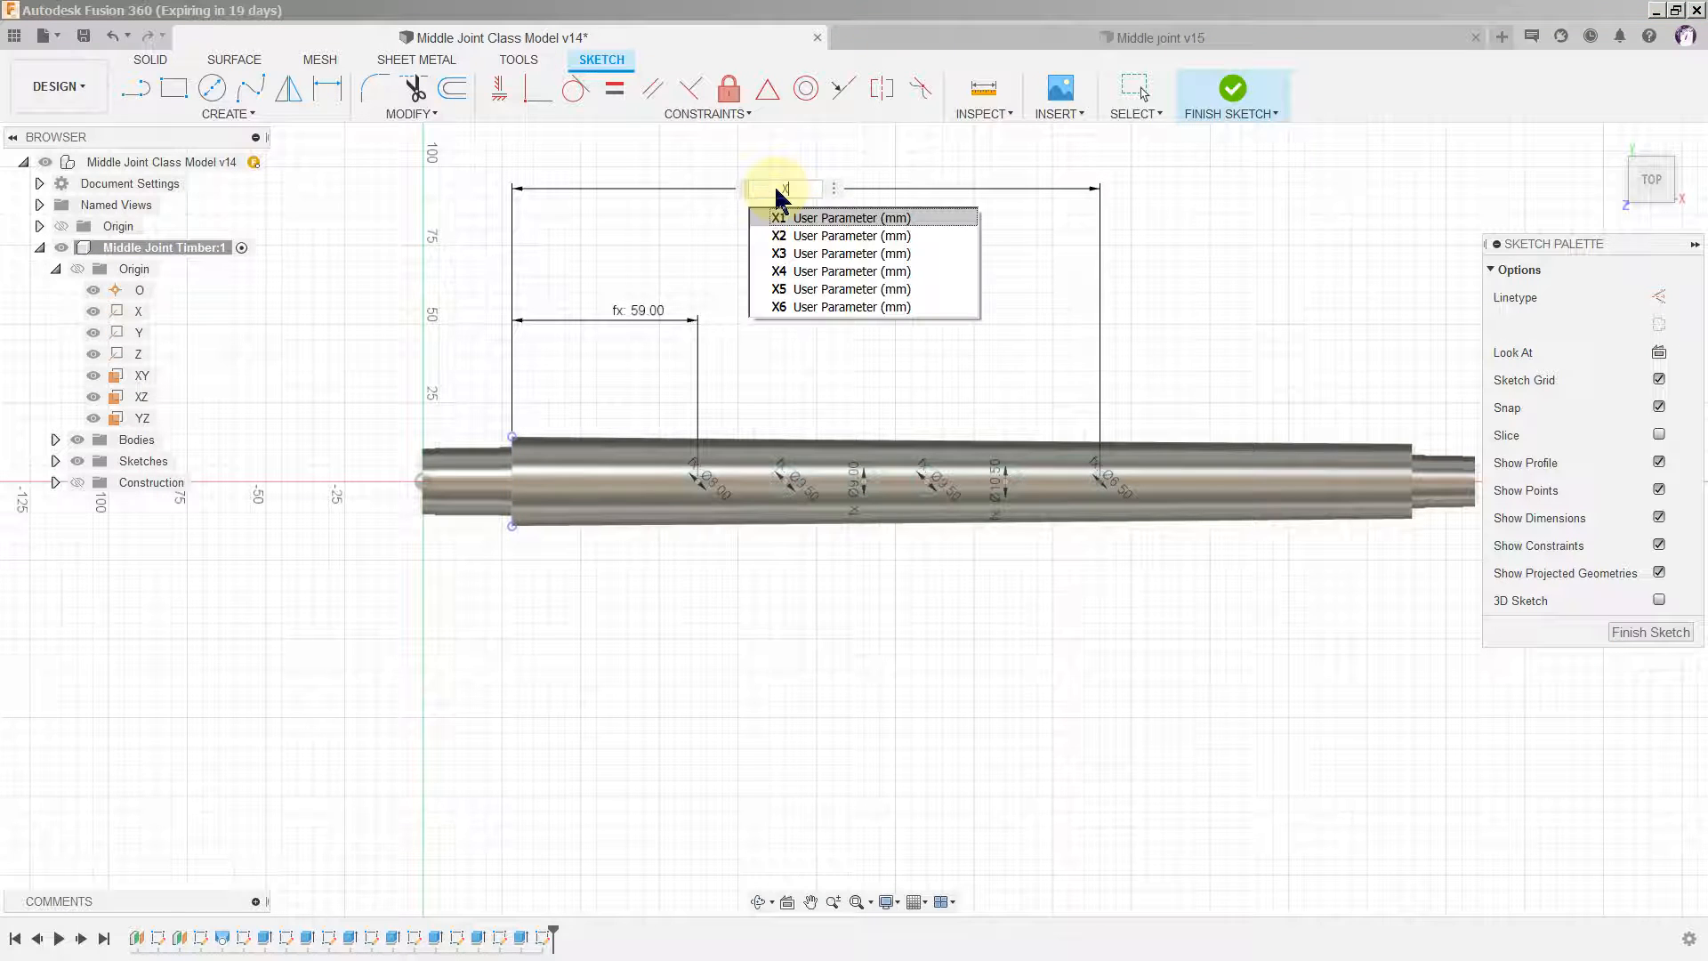
text(6)
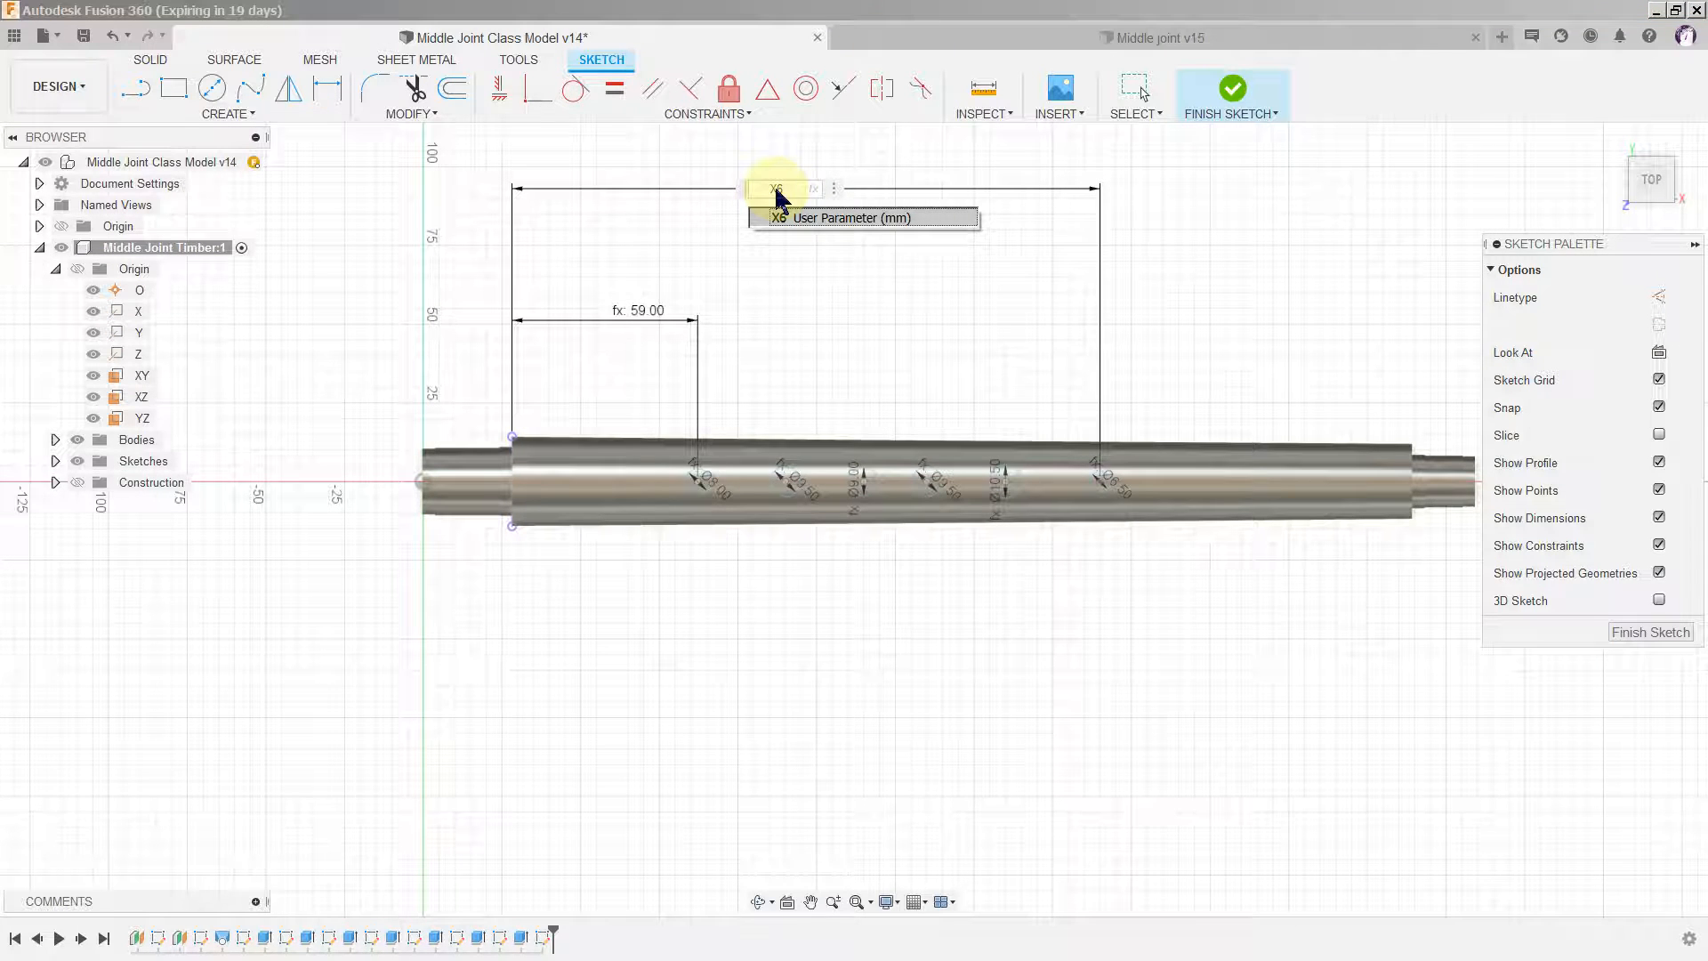
key(Return)
key(Return)
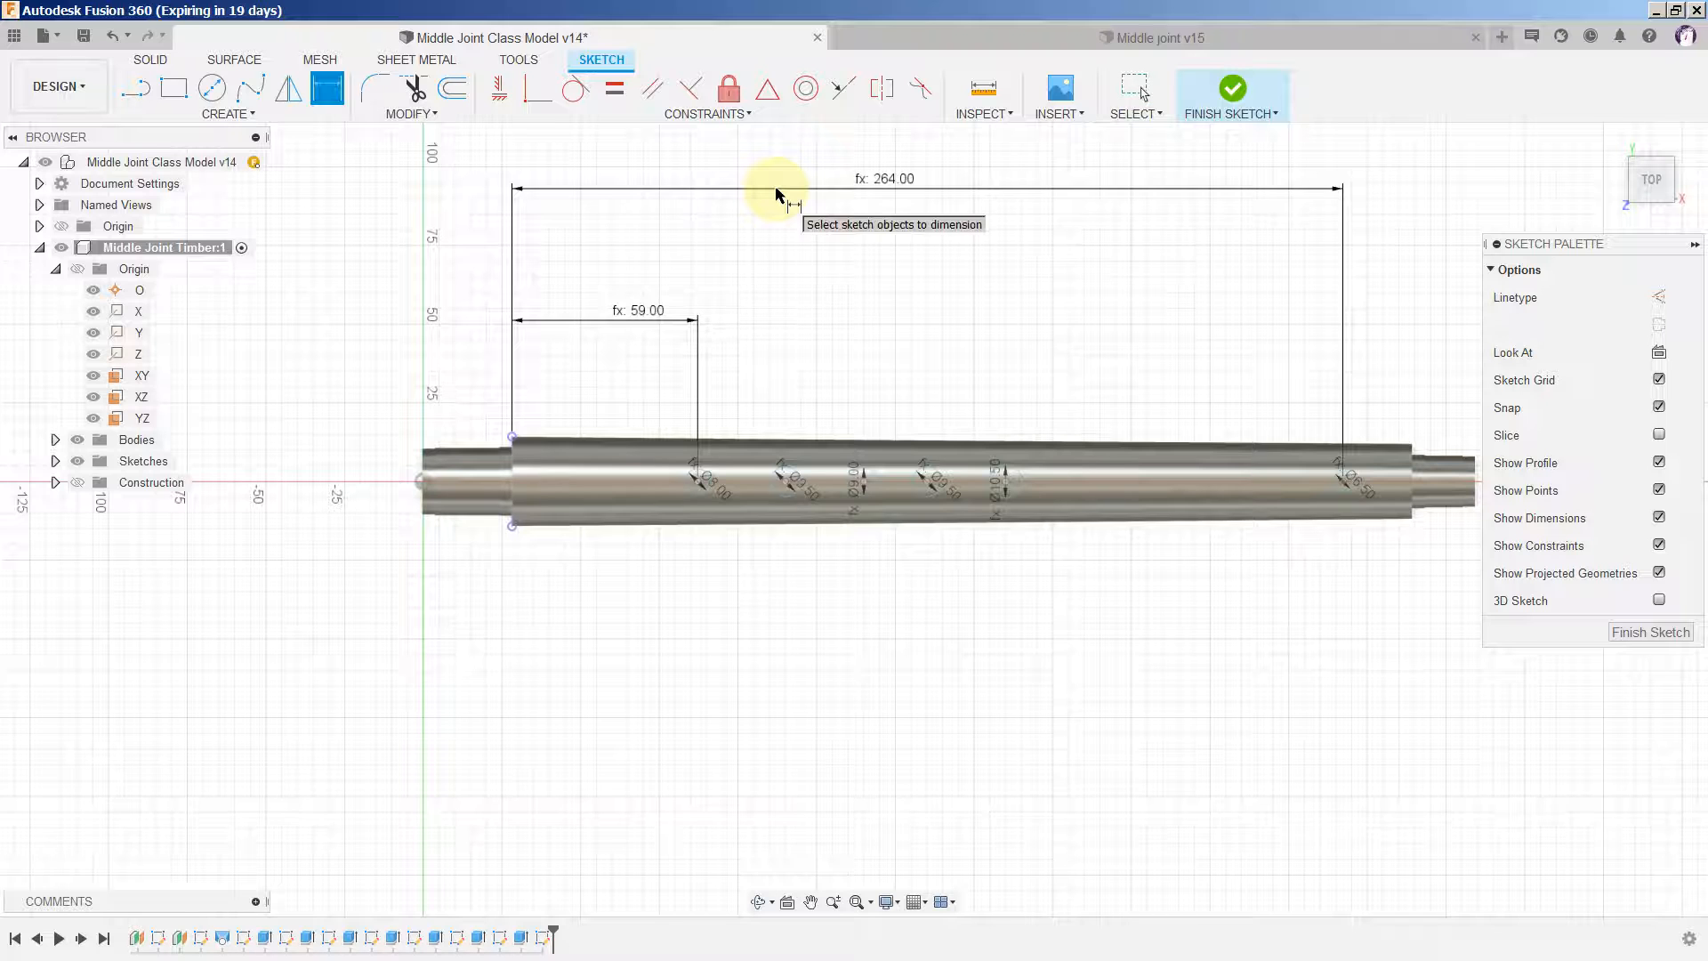
Step: Dimension the D5 circle's center from the same shoulder edge and set the distance to the user parameter X5
click(1005, 481)
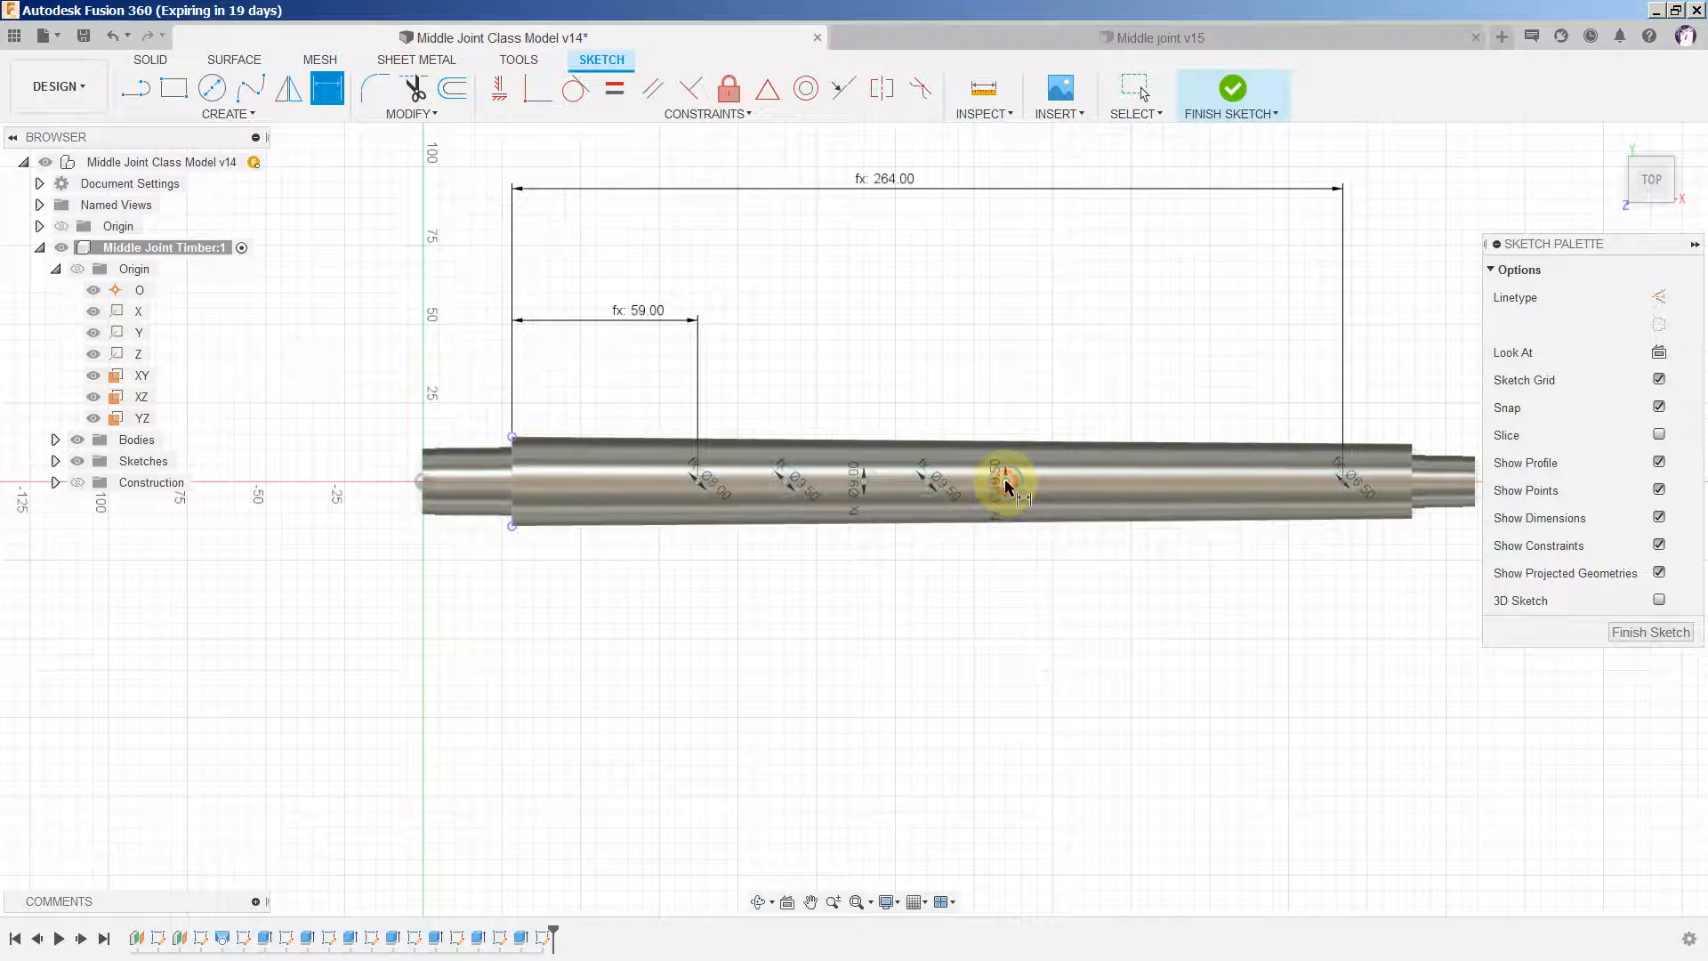
click(514, 480)
click(755, 247)
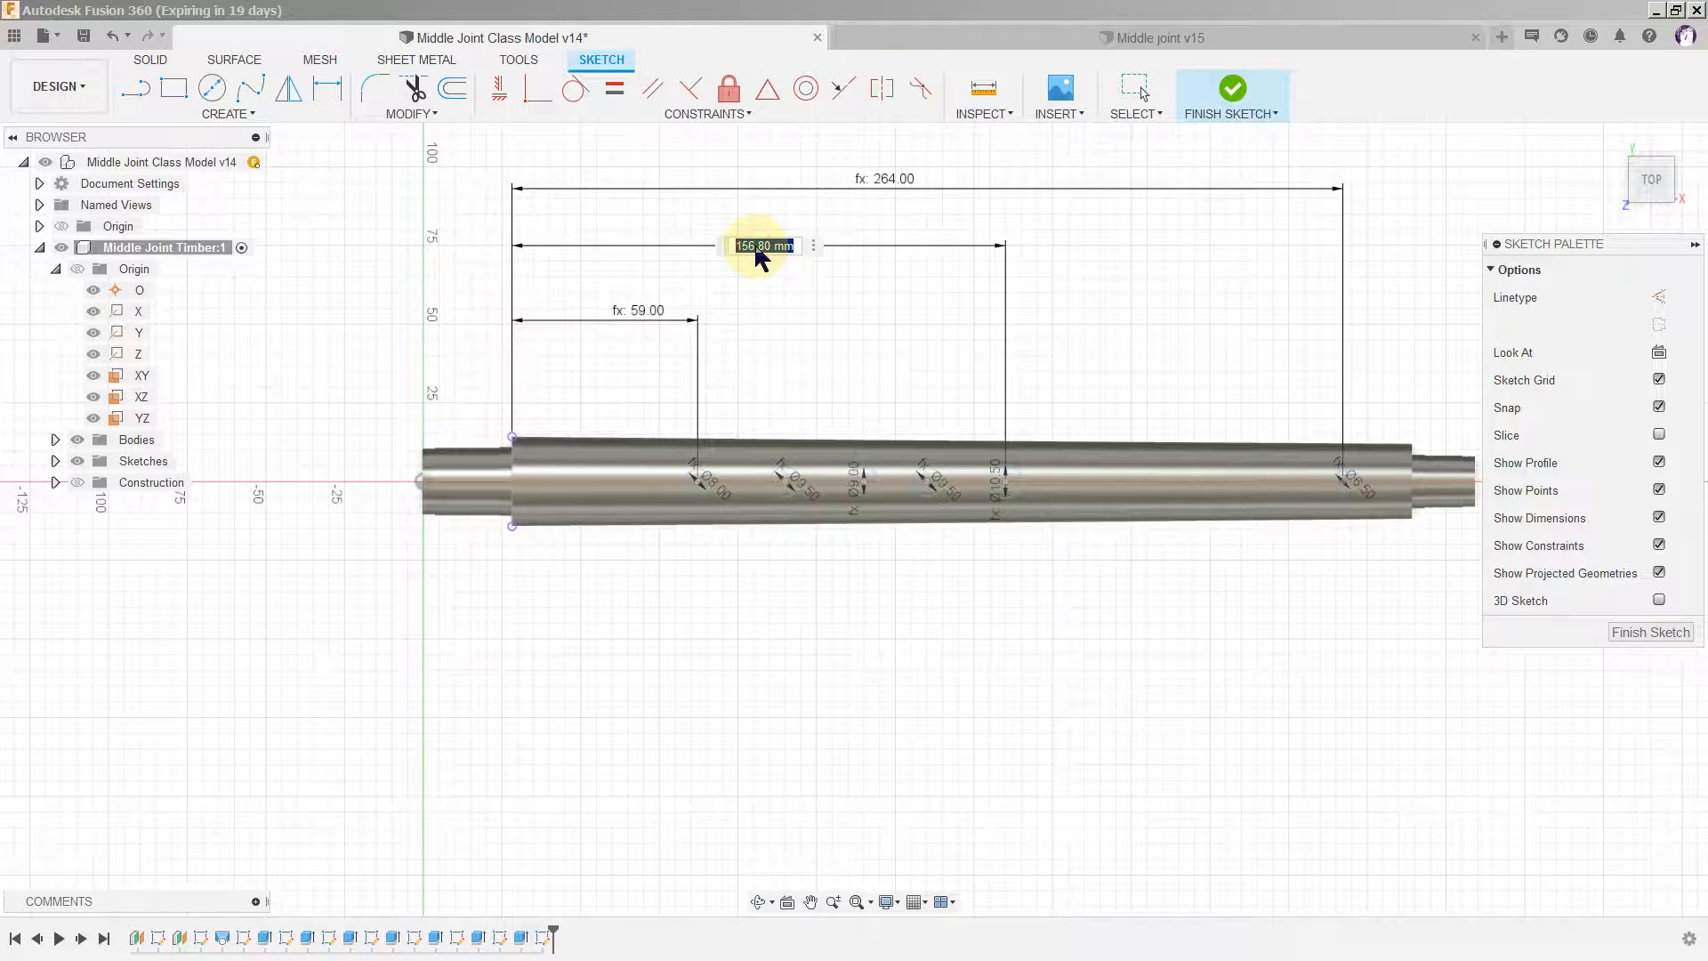
text(X5)
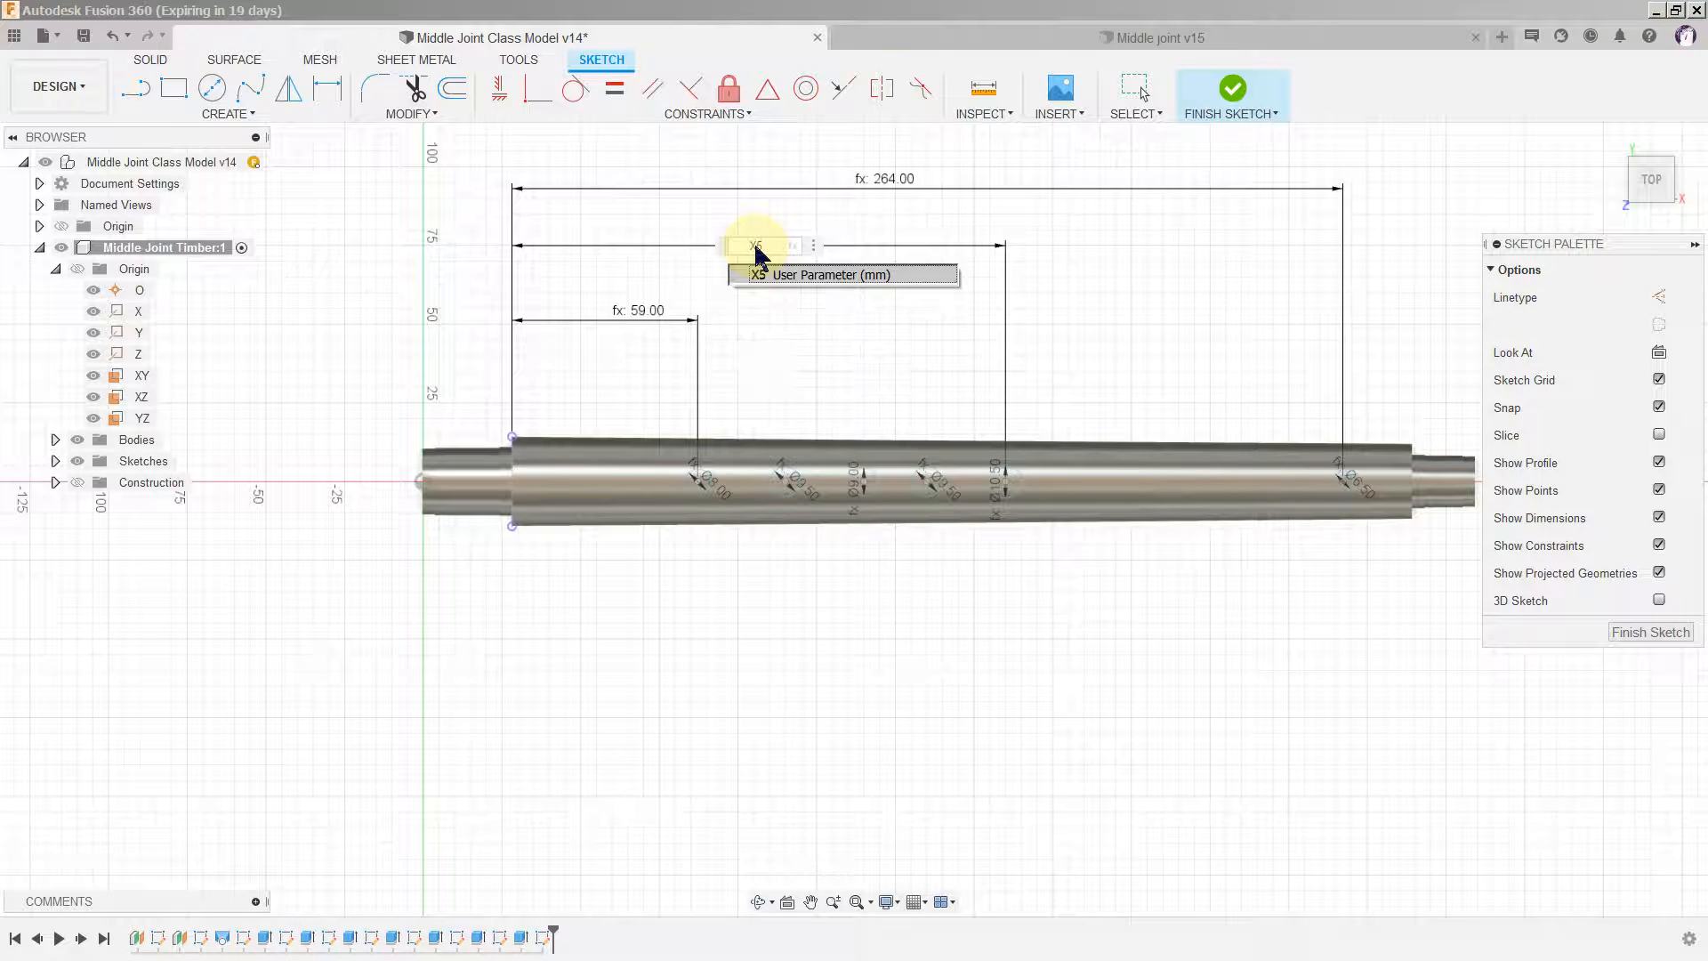
key(Return)
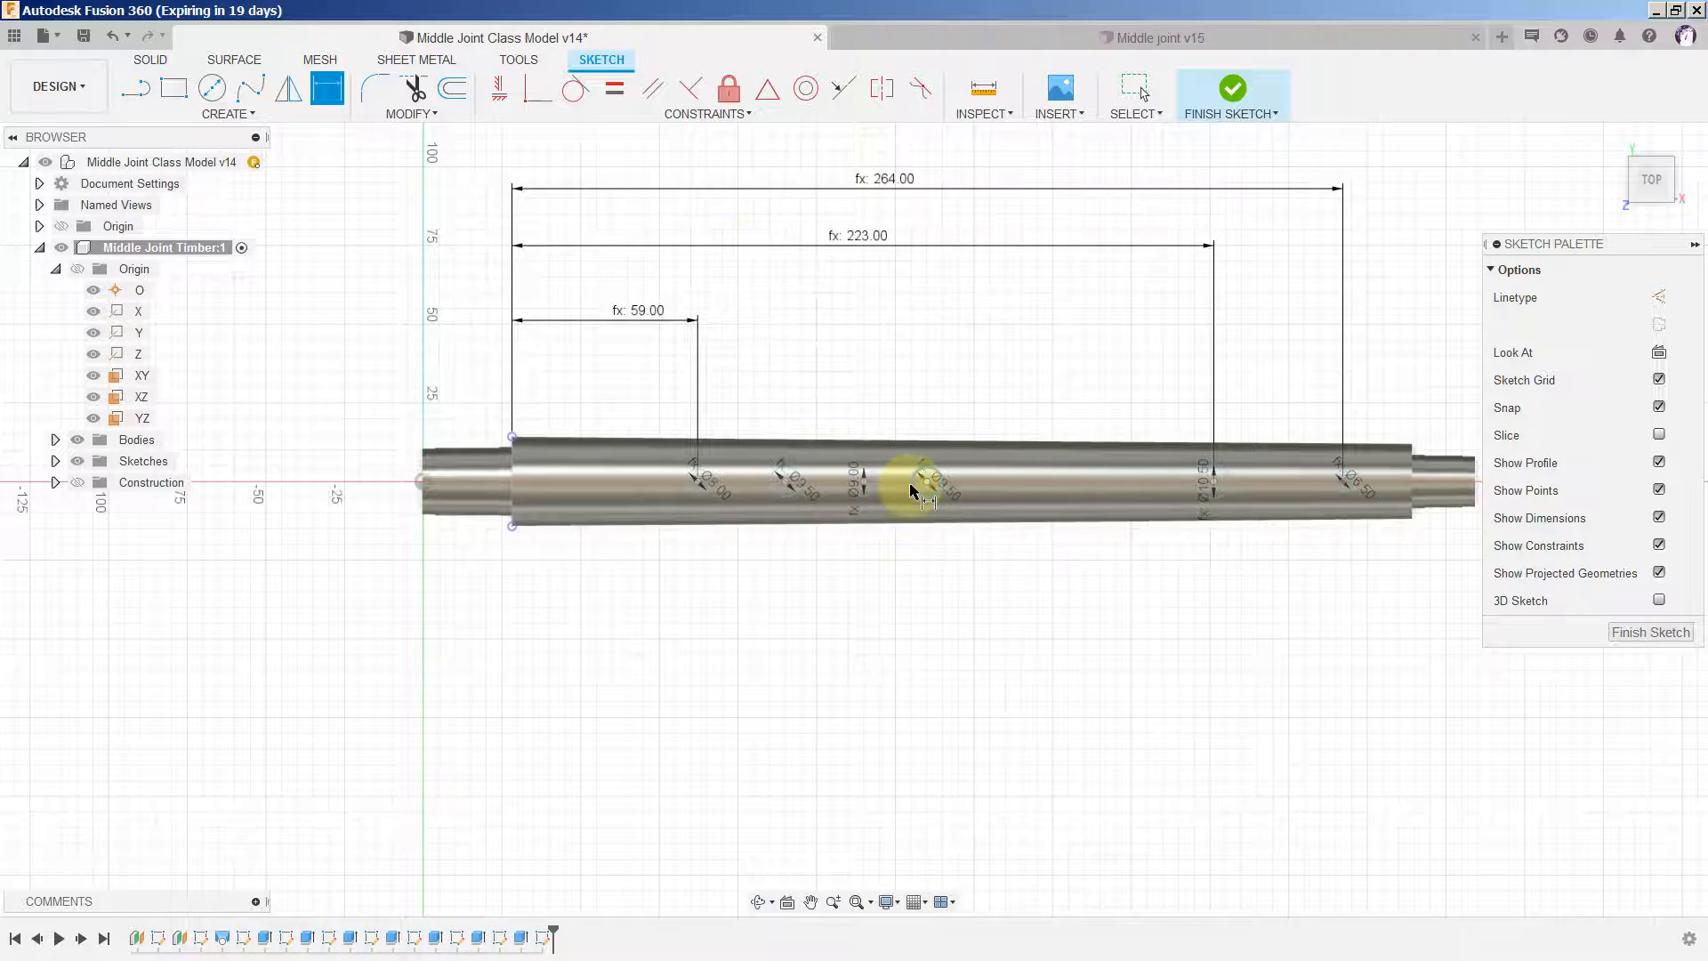
Step: Dimension the D4 circle's center from the same shoulder edge and set the distance to the user parameter X4
click(512, 485)
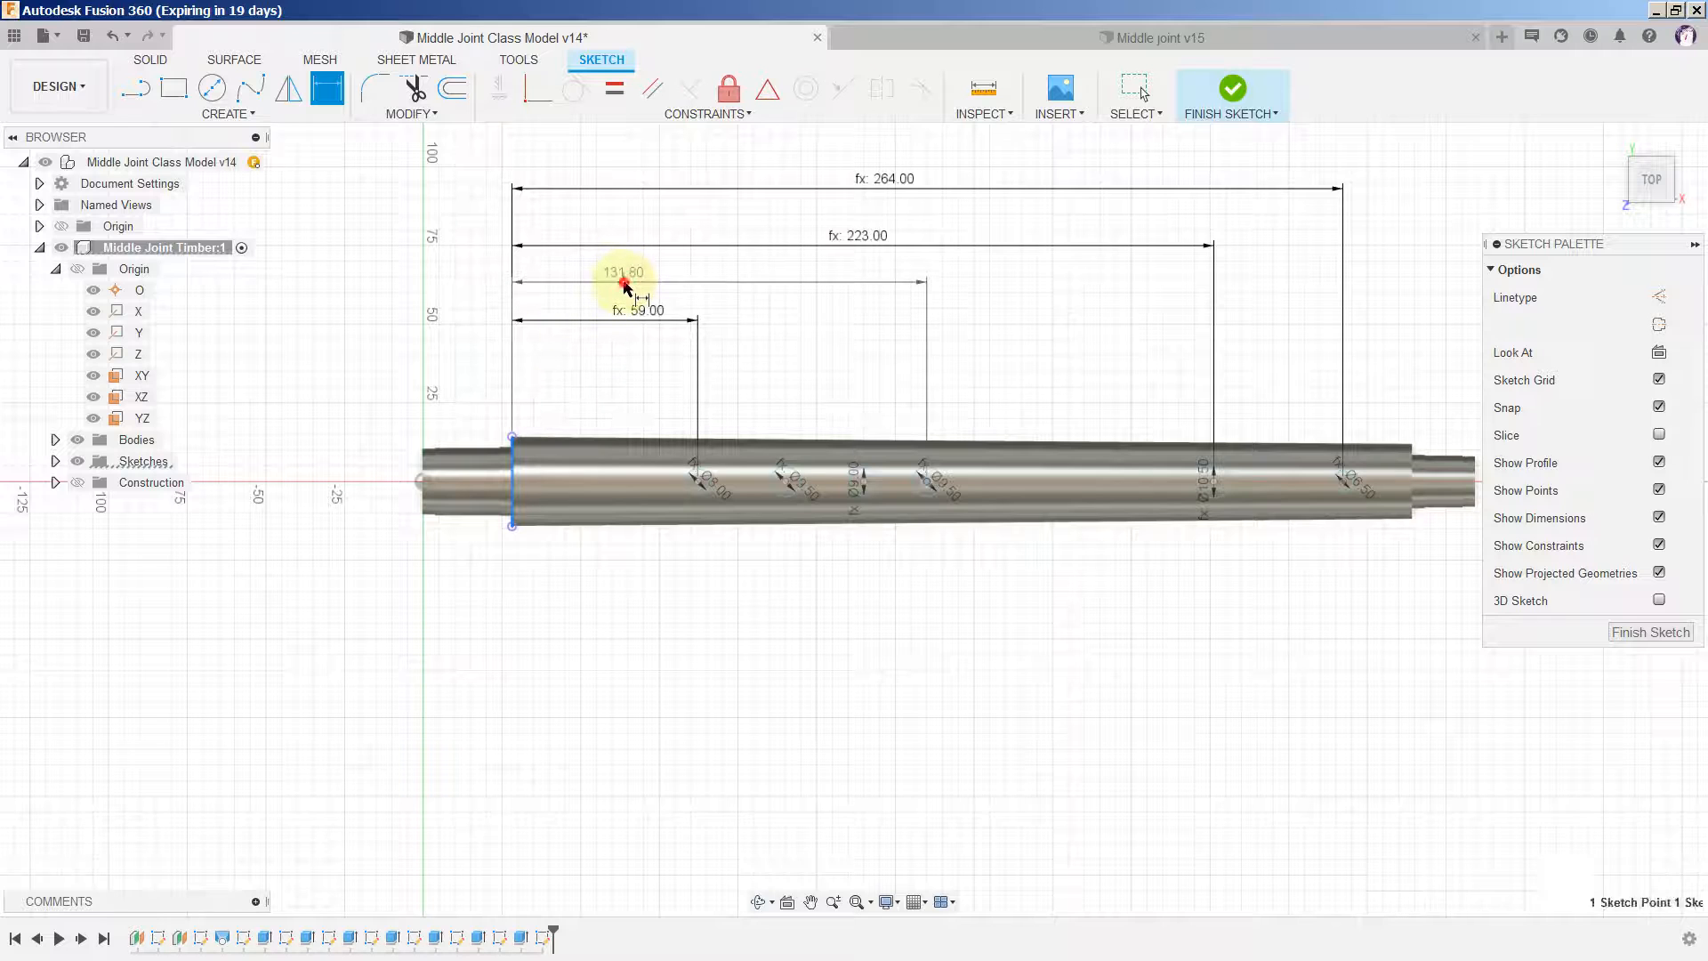
click(627, 291)
text(X4)
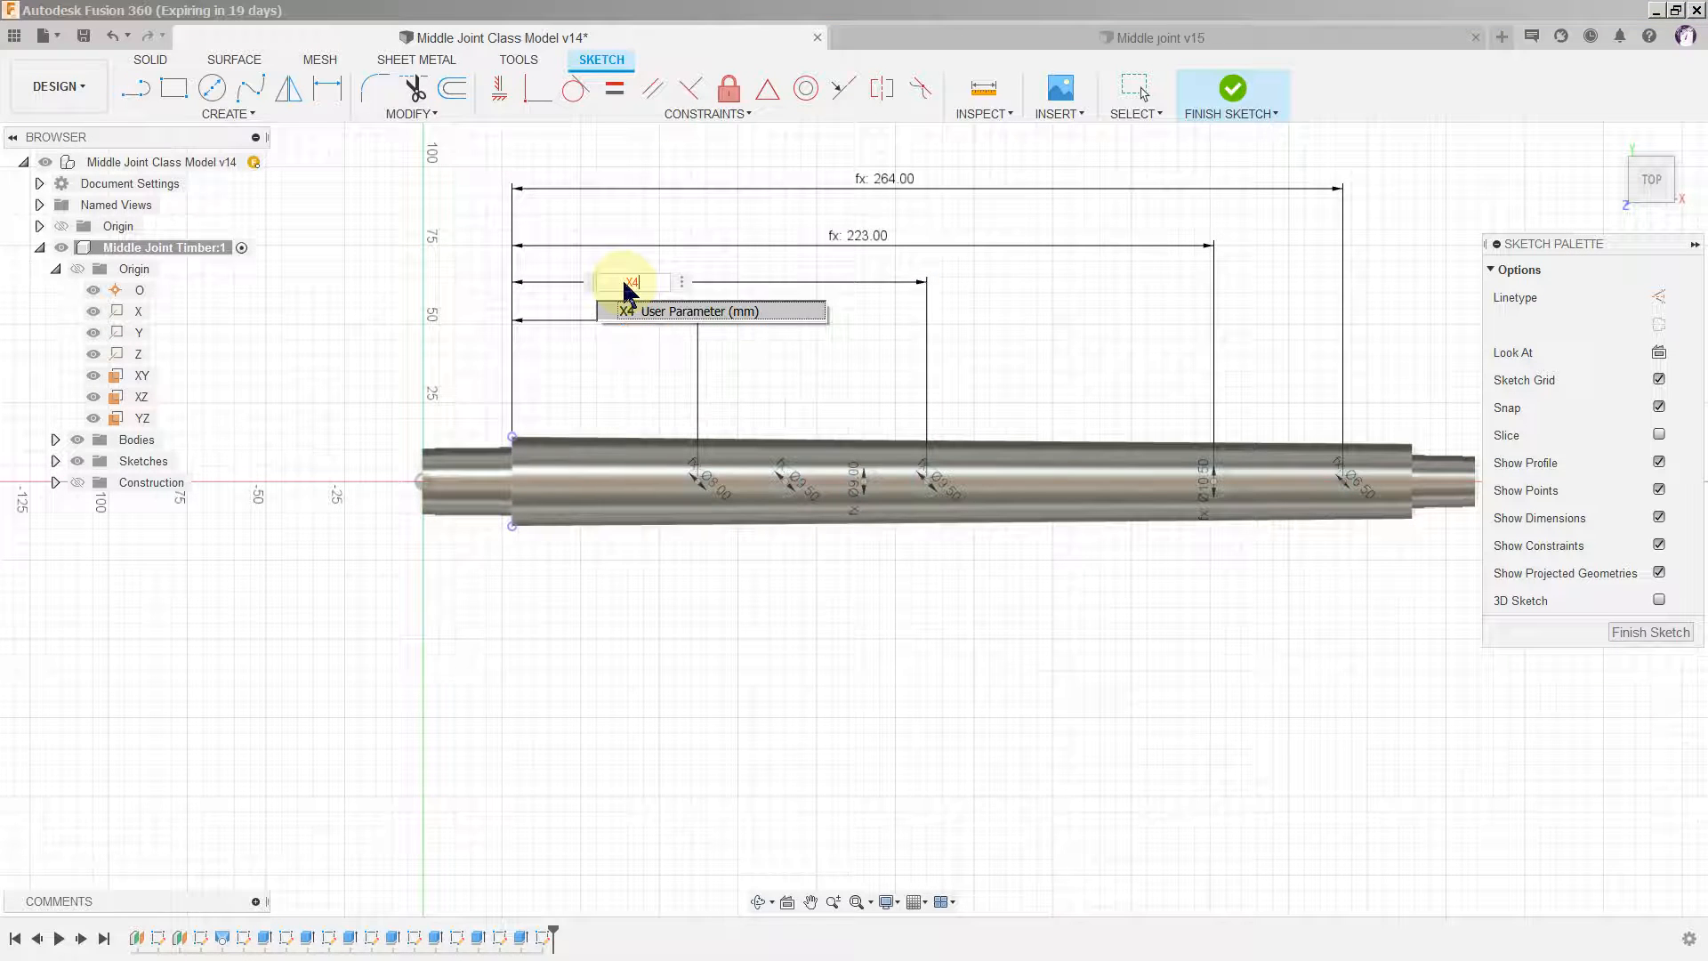
key(Return)
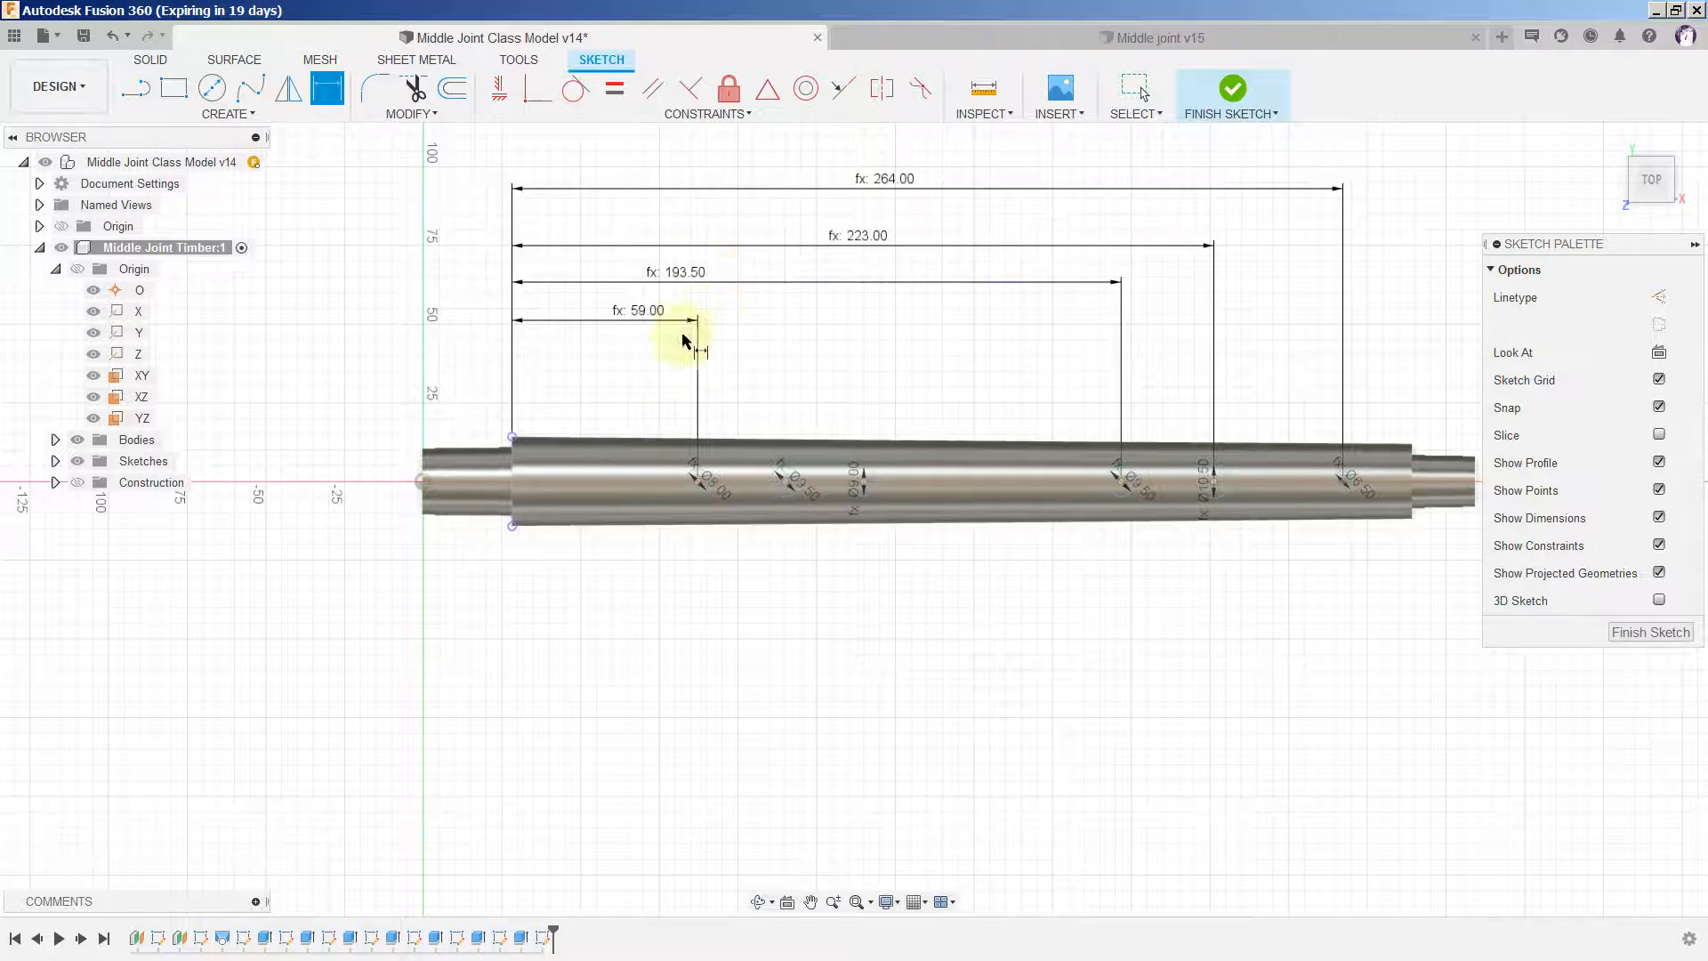
Step: Dimension the D3 circle's center from the shoulder edge, placing the dimension below the joint, and set it to the user parameter X3
click(862, 485)
click(511, 483)
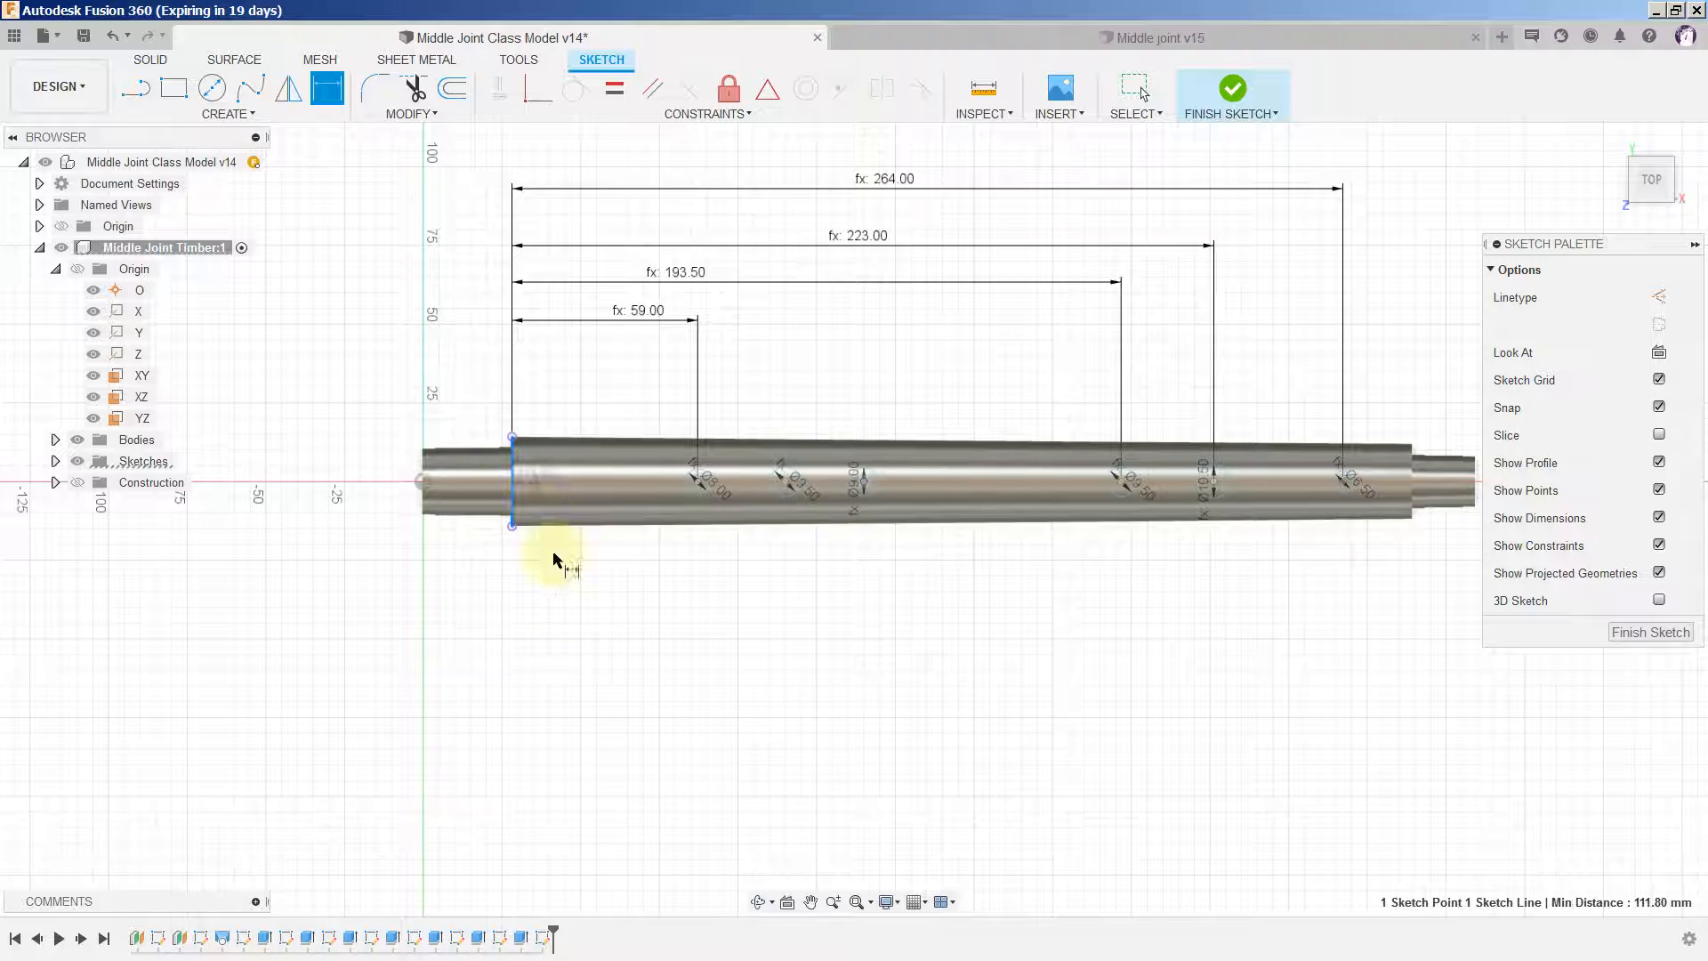
click(697, 633)
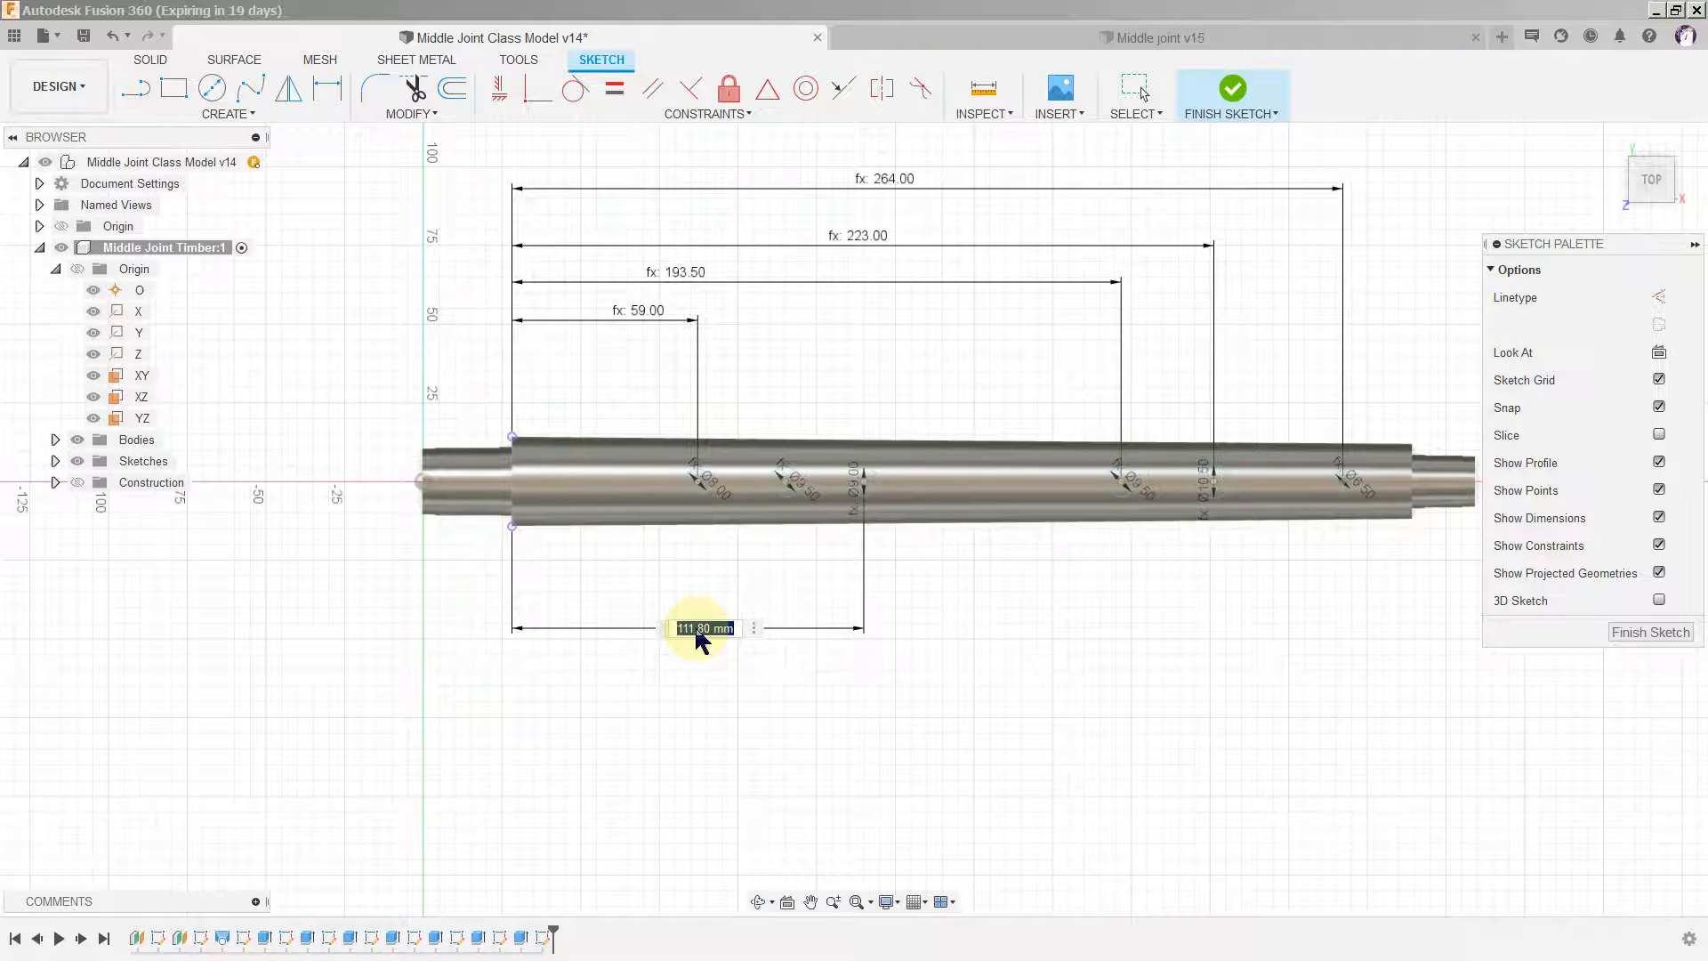
text(X3)
key(Return)
key(Return)
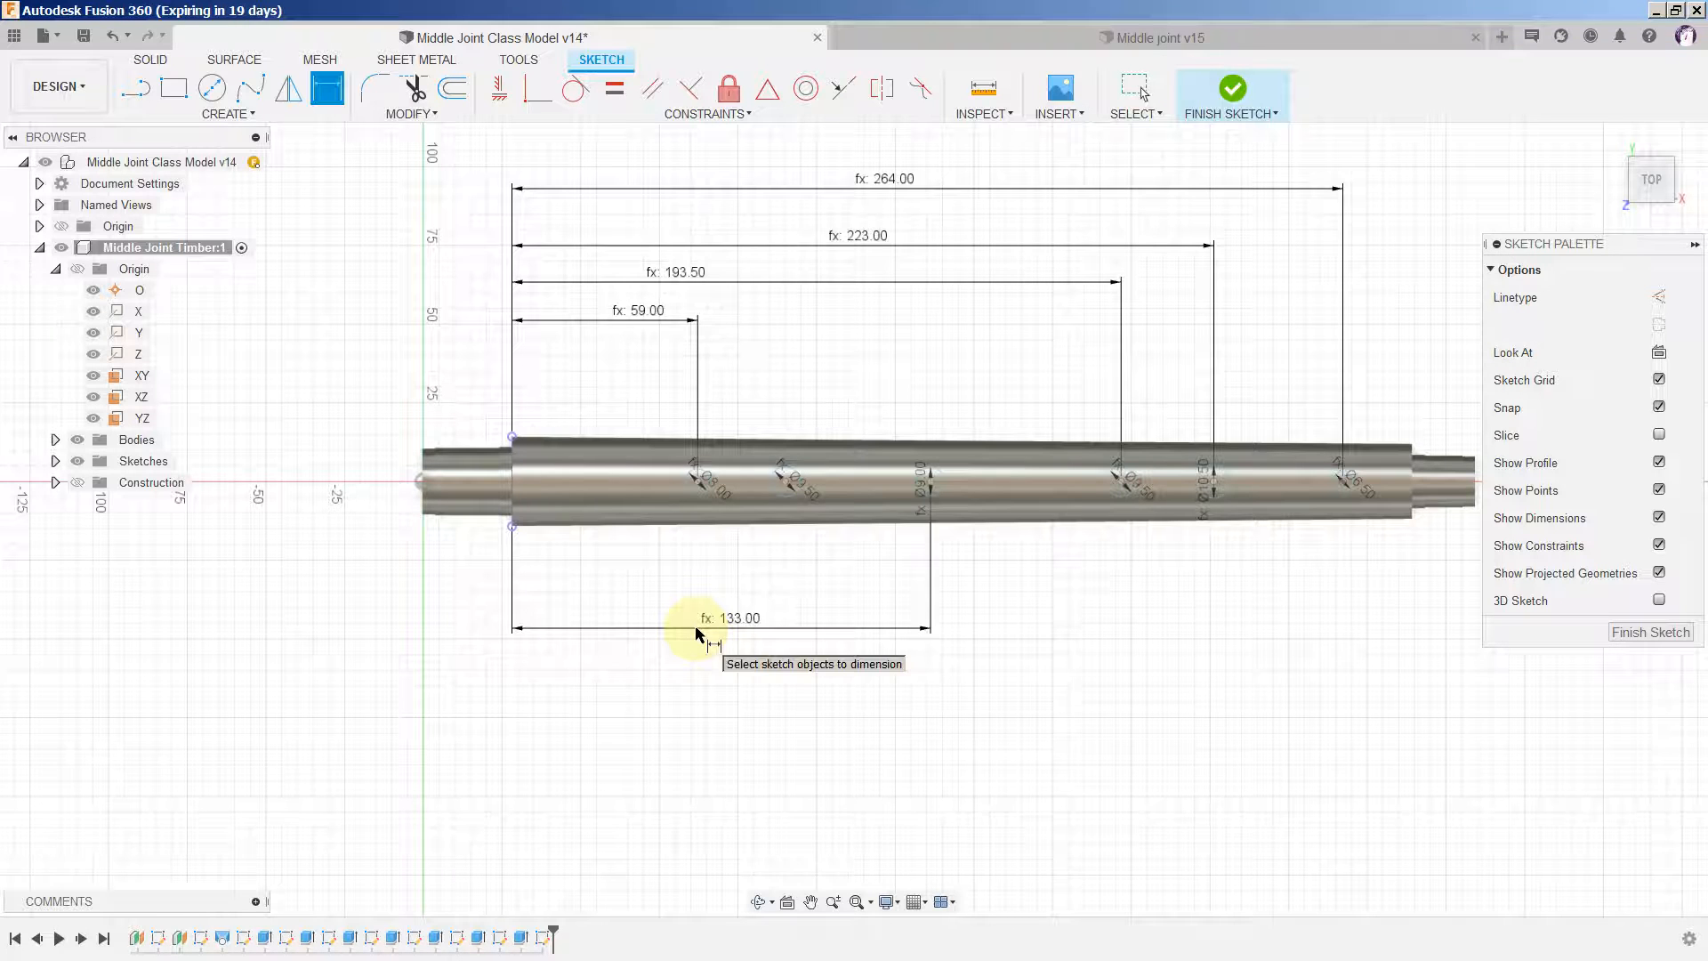
Step: Dimension the D2 circle's center from the shoulder edge, placing the dimension below the joint, and set it to the user parameter X2
click(780, 487)
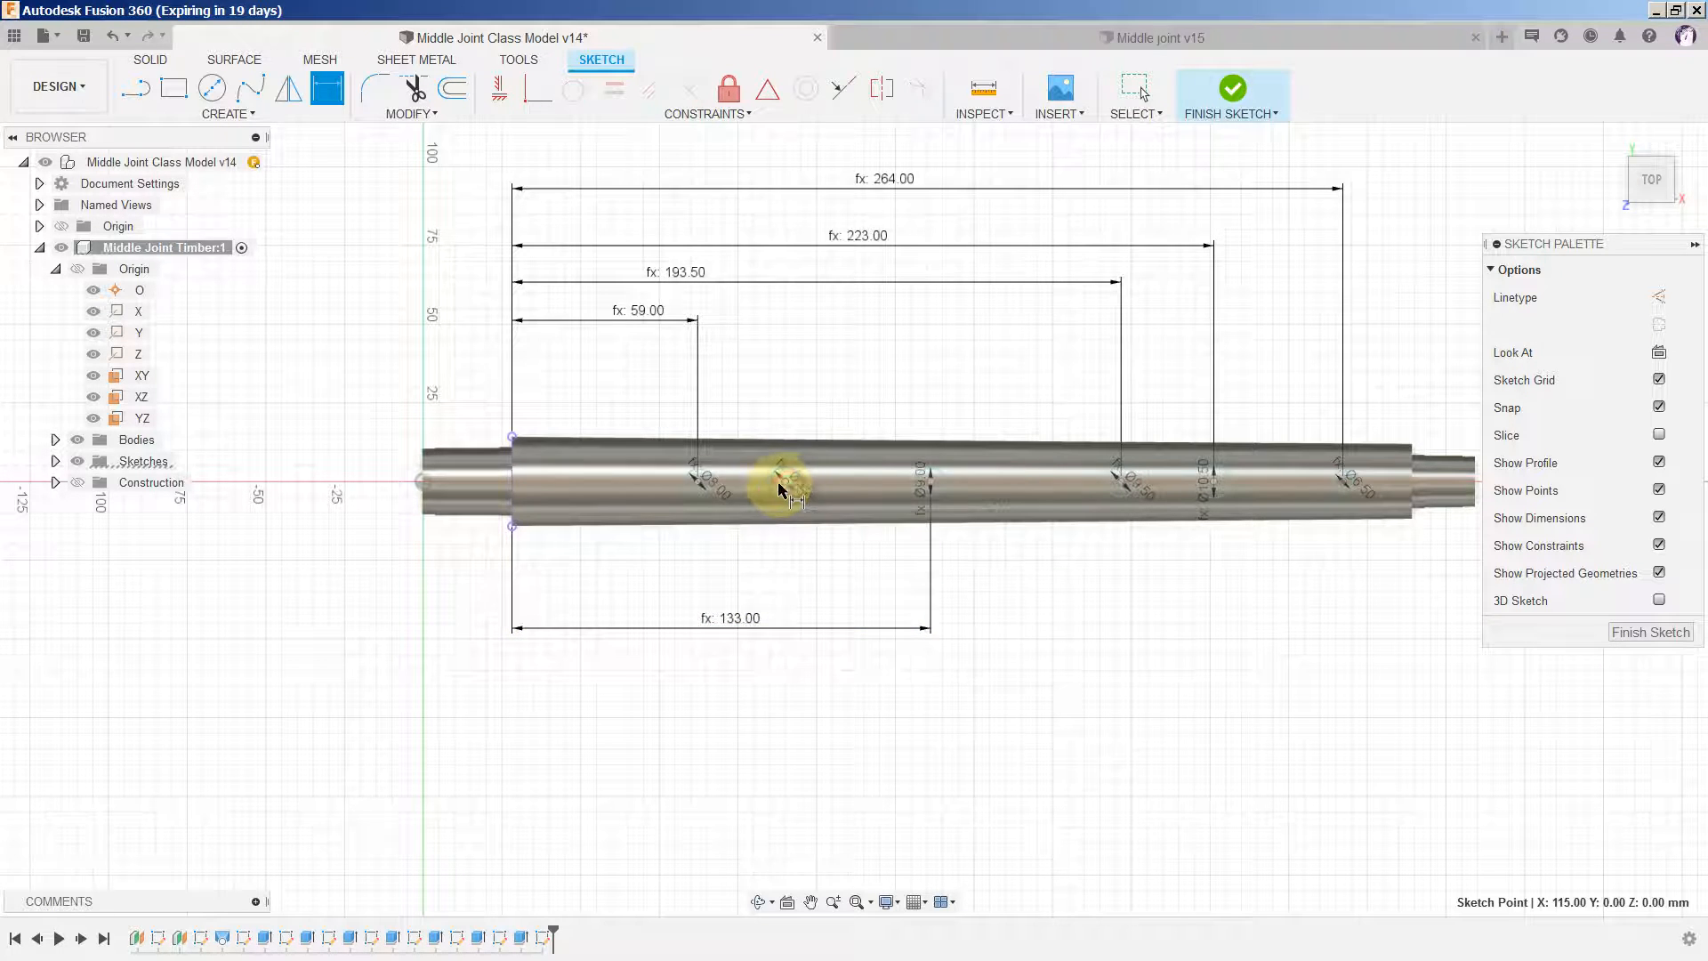
click(516, 485)
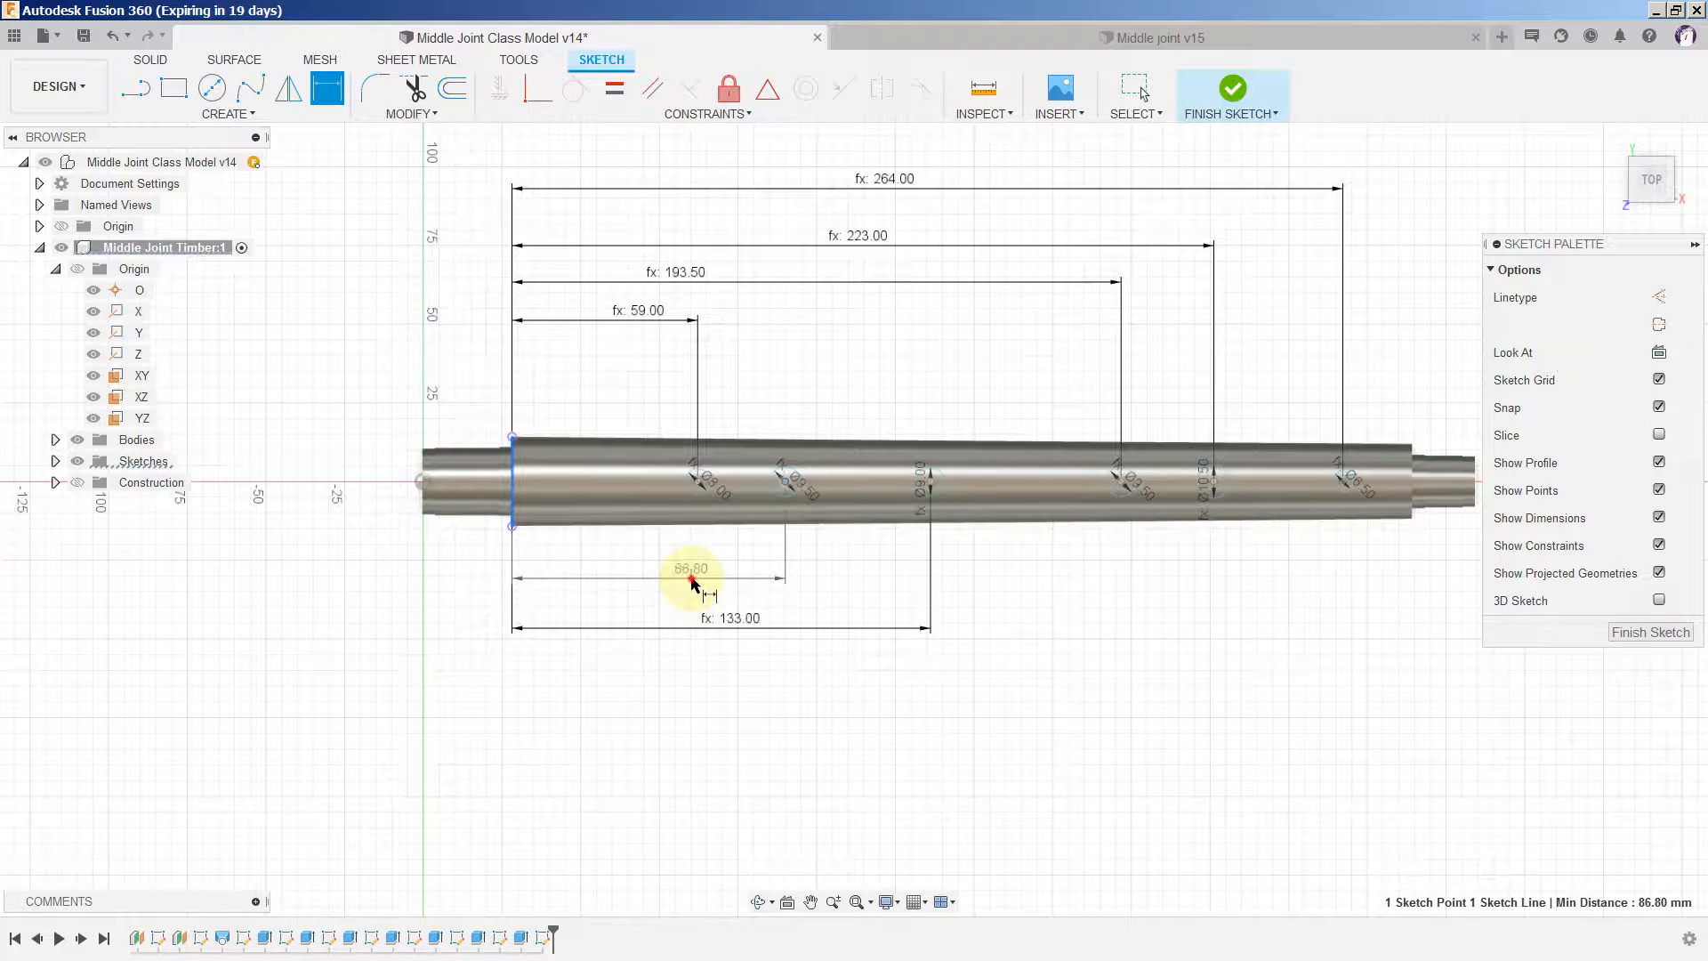
click(683, 579)
text(X2)
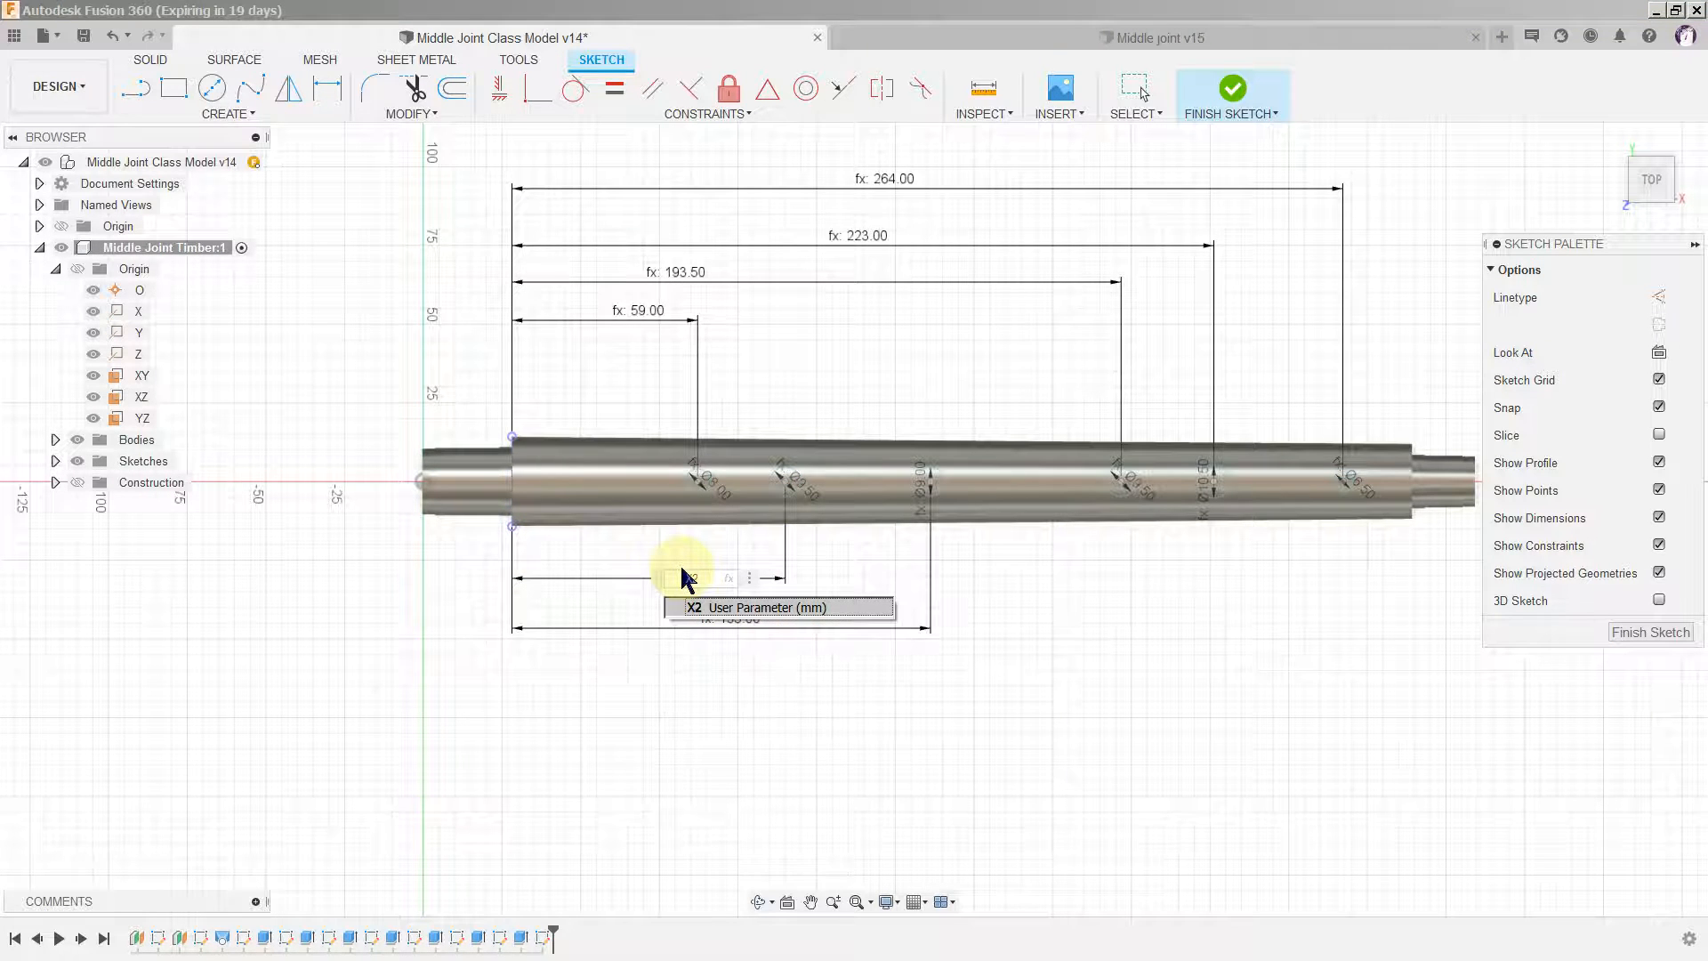
key(Return)
key(Return)
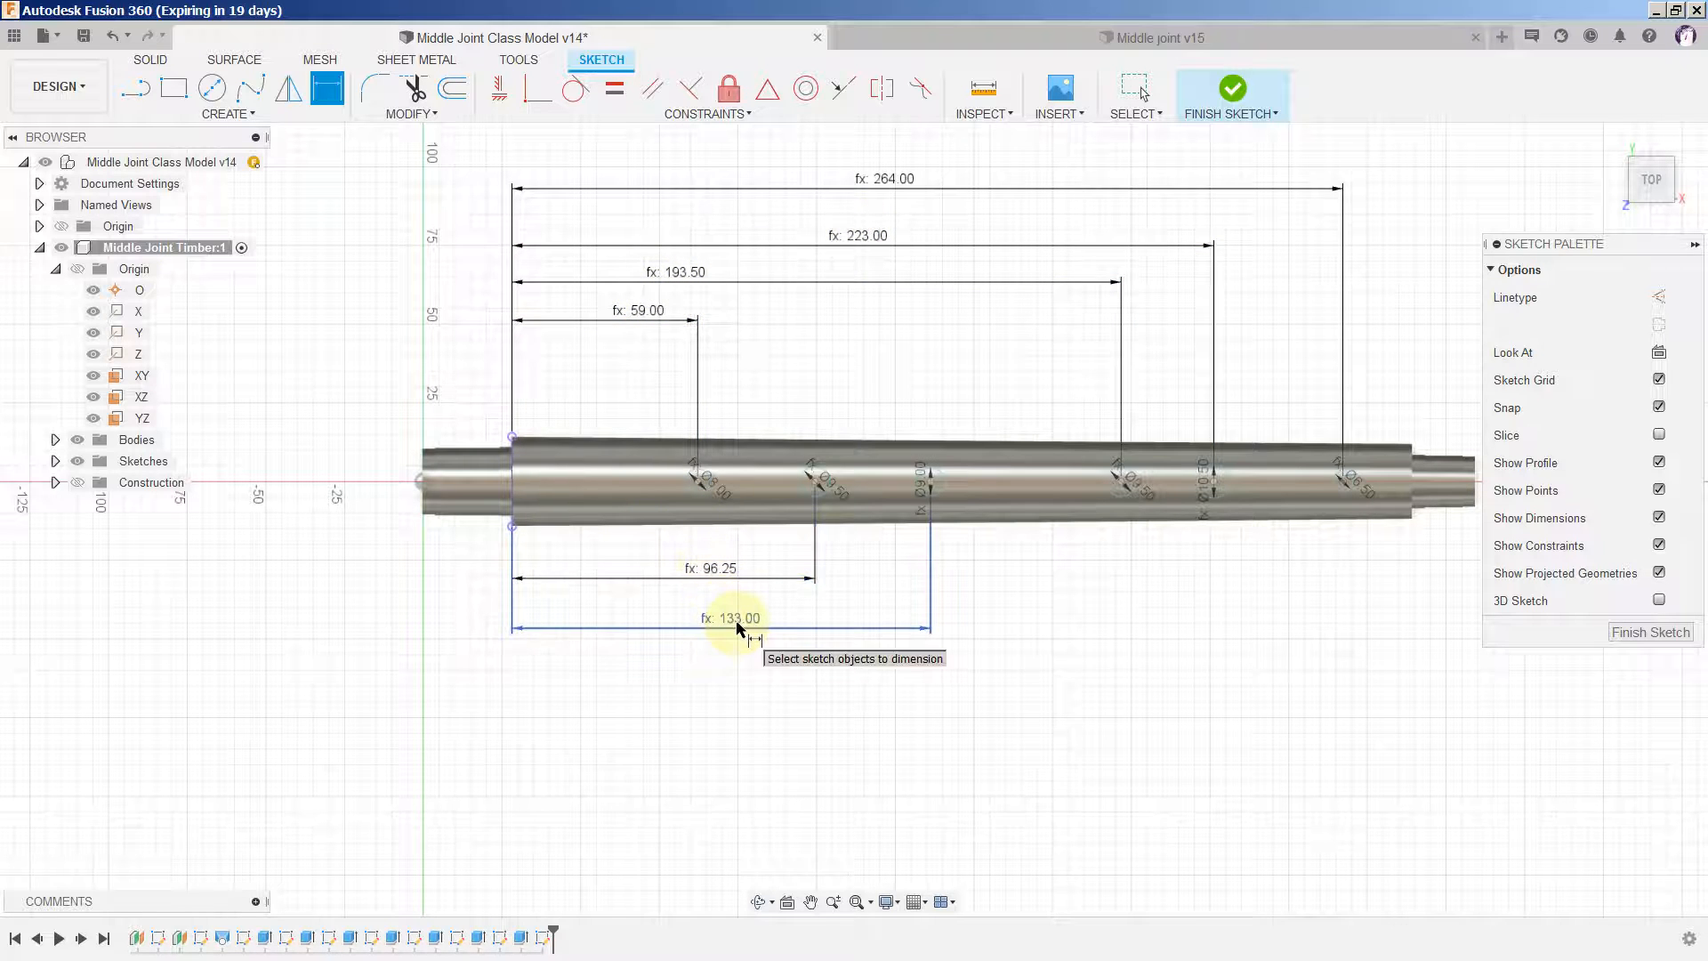
Step: Finish the sketch and extrude all six tone-hole circles as a cut with the extent set to All, through the joint's upper wall
click(1660, 632)
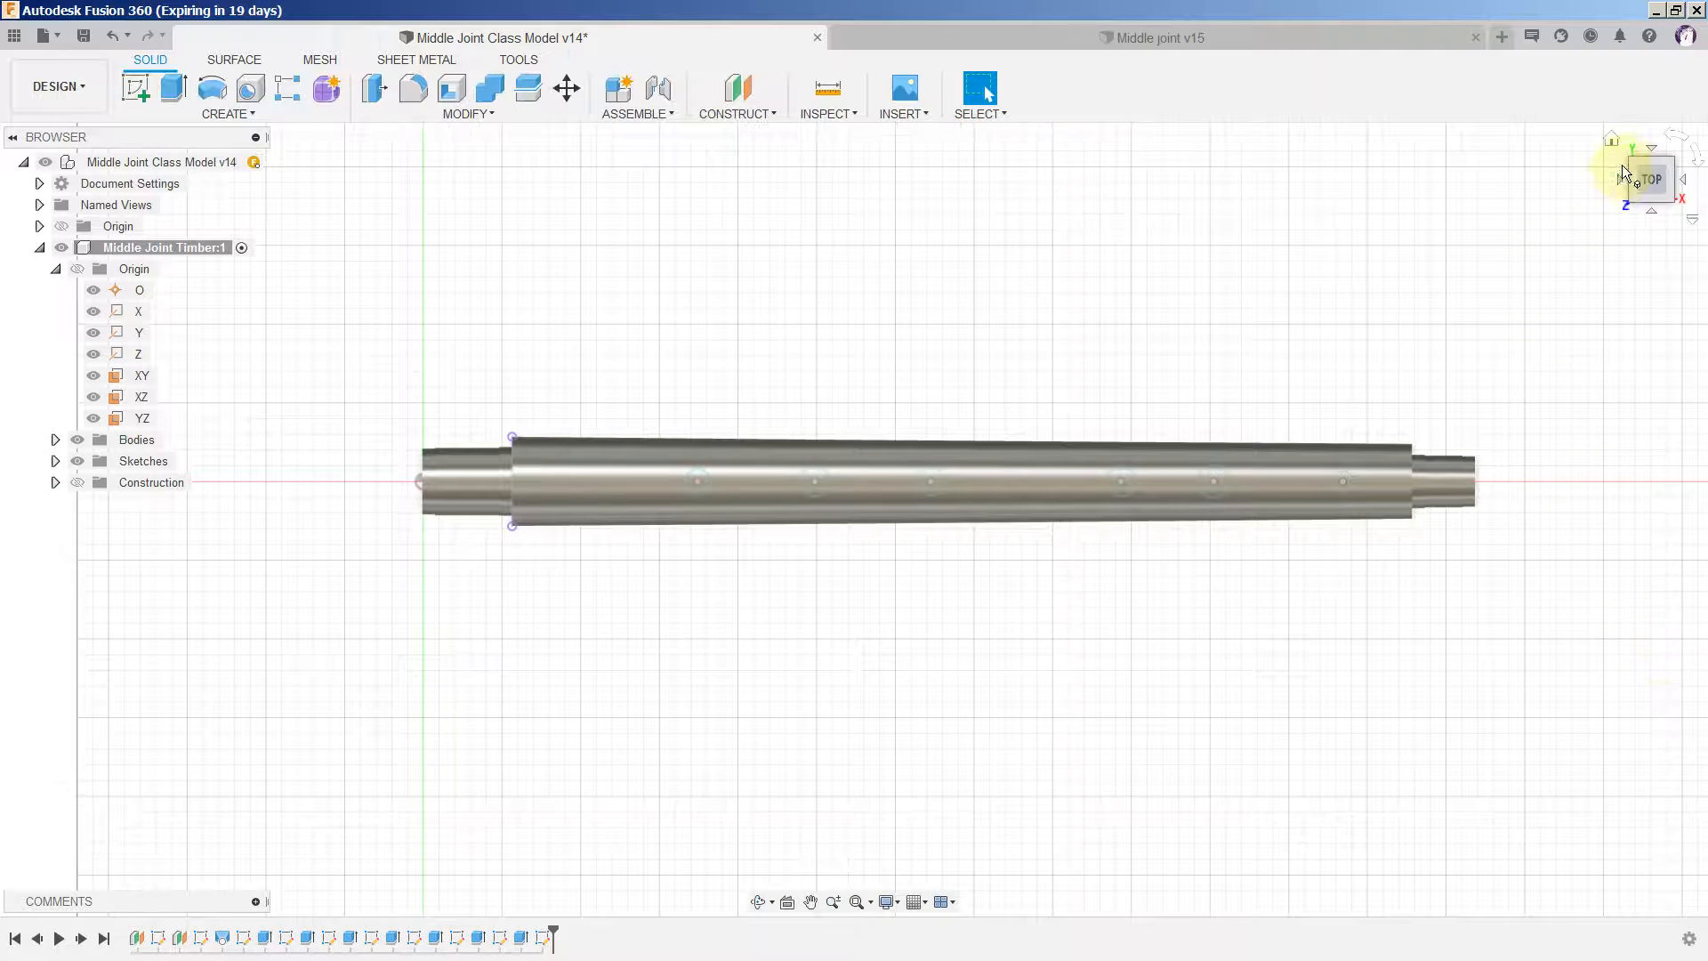
click(1613, 139)
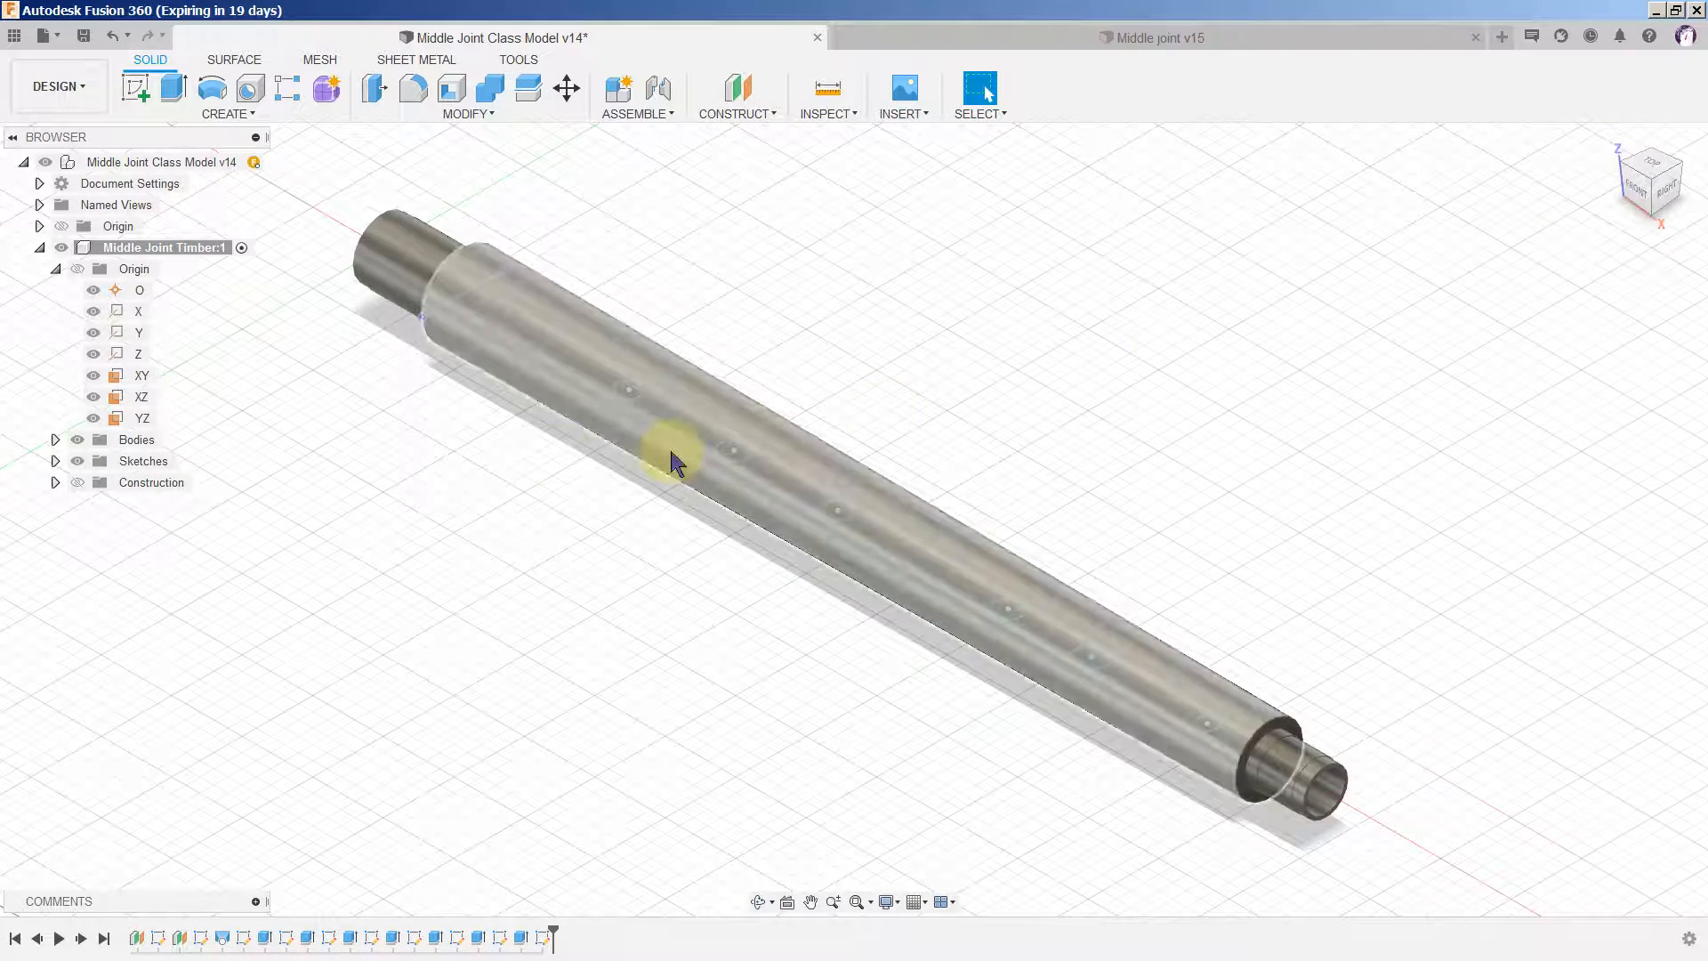
click(174, 87)
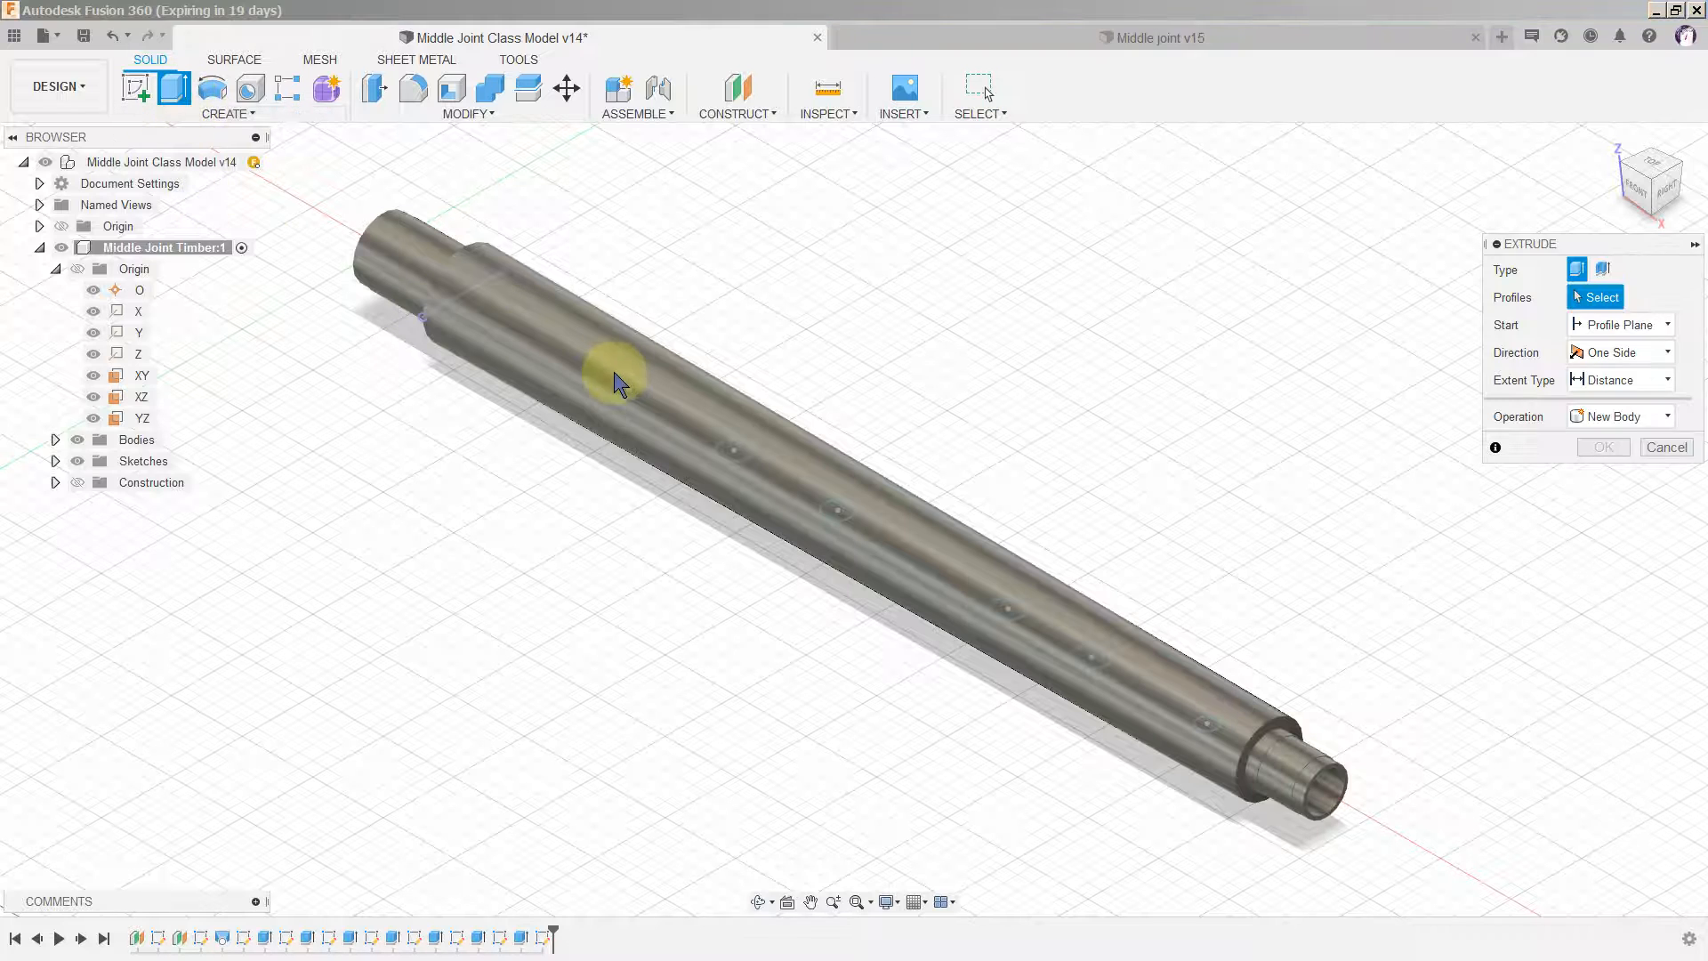
click(629, 389)
click(732, 450)
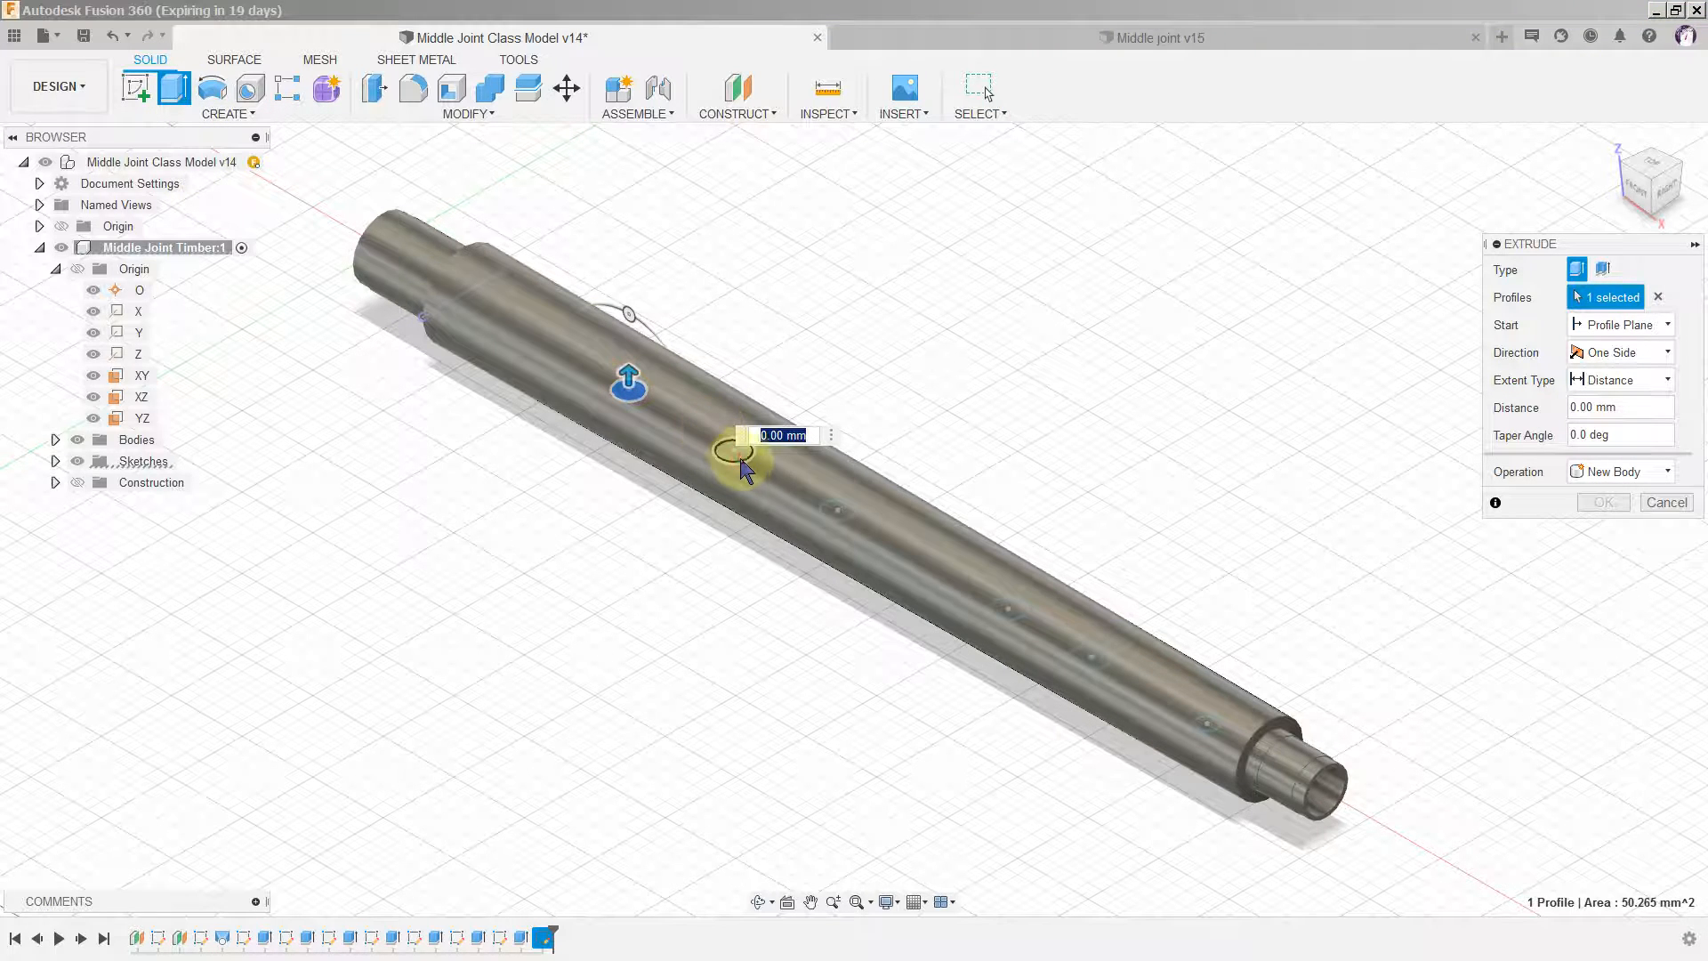
click(836, 509)
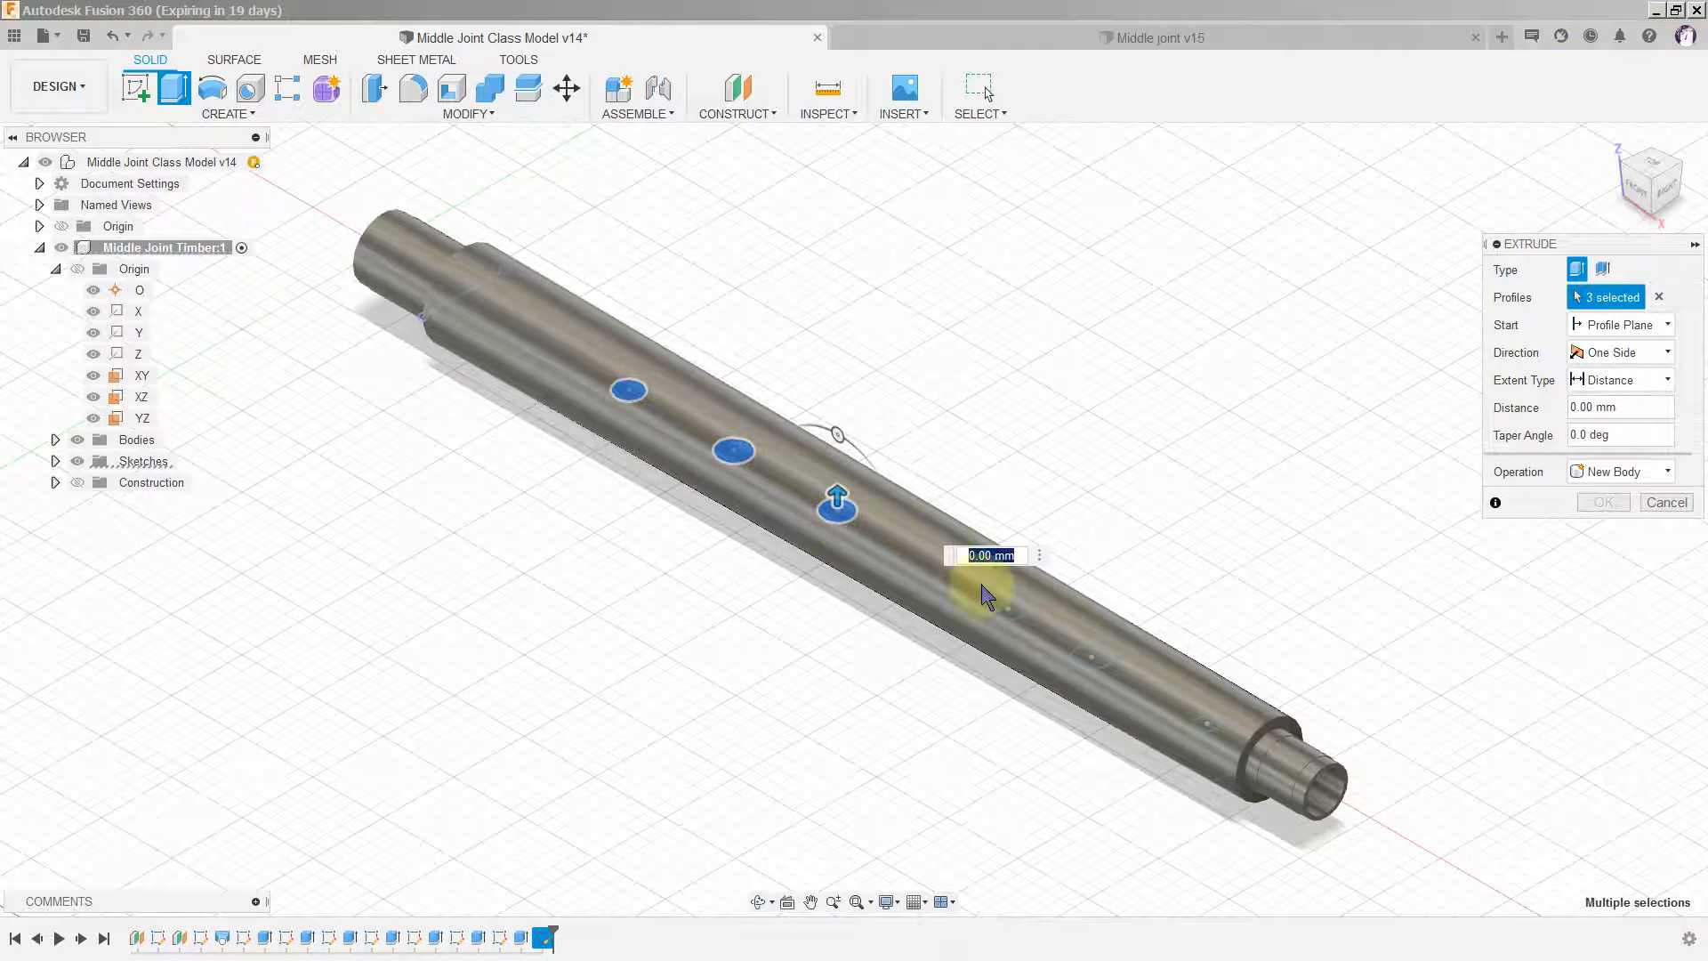
click(1009, 610)
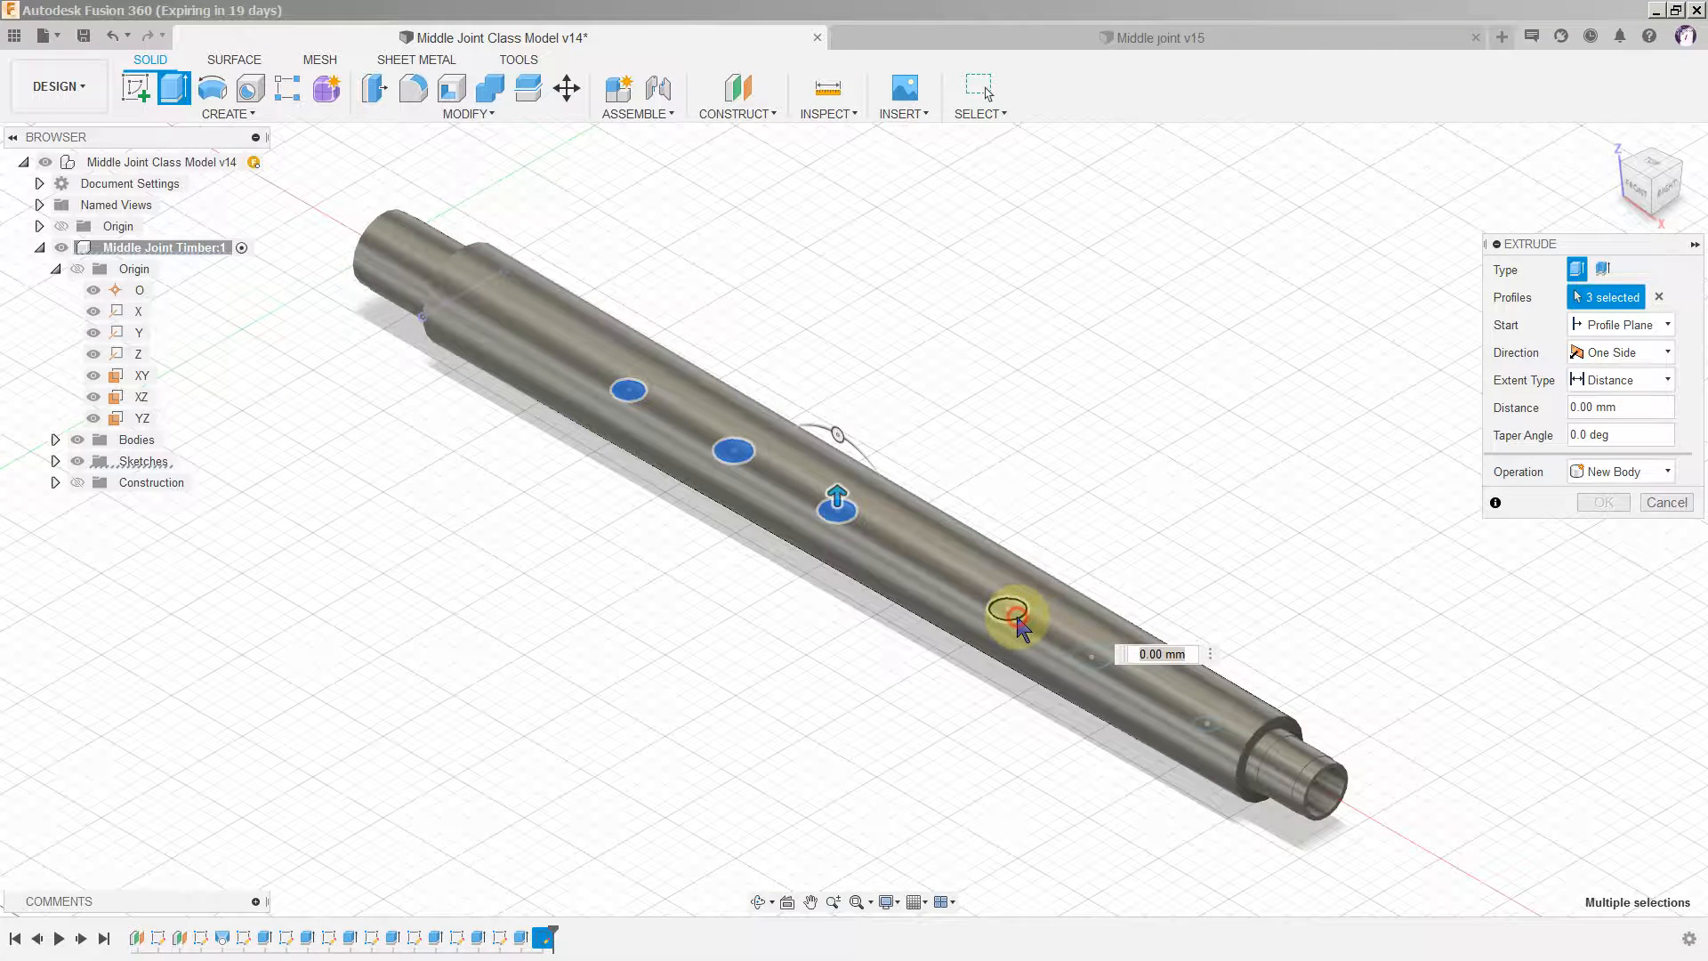
click(1090, 658)
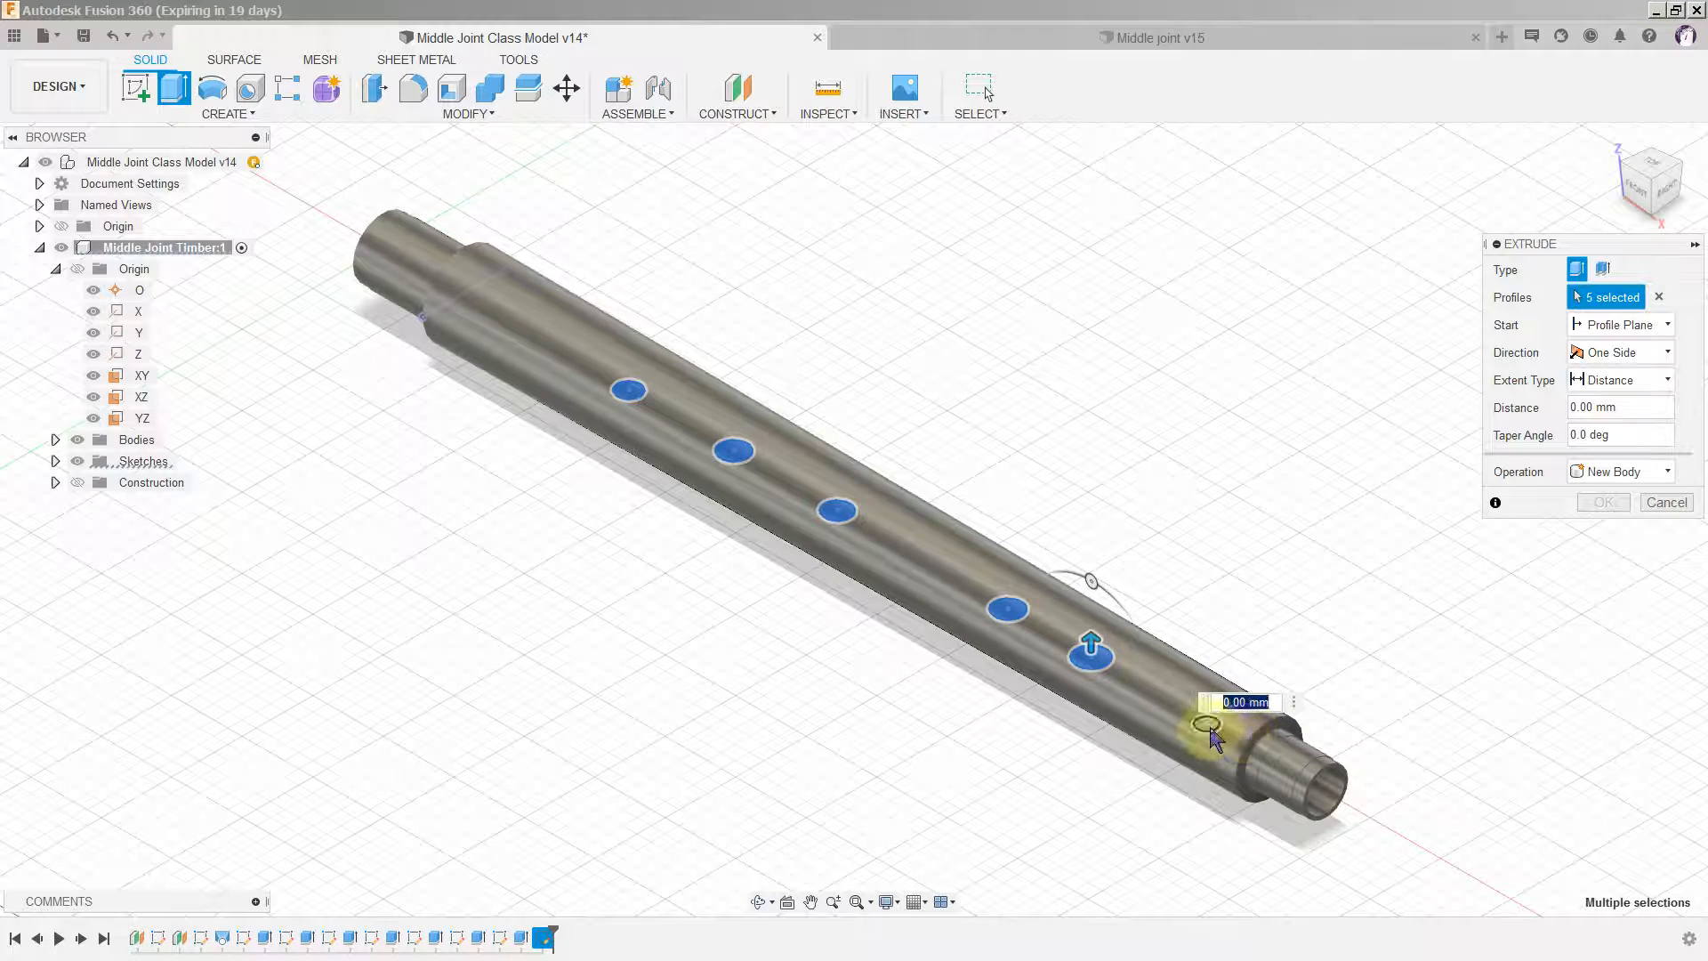
click(1207, 724)
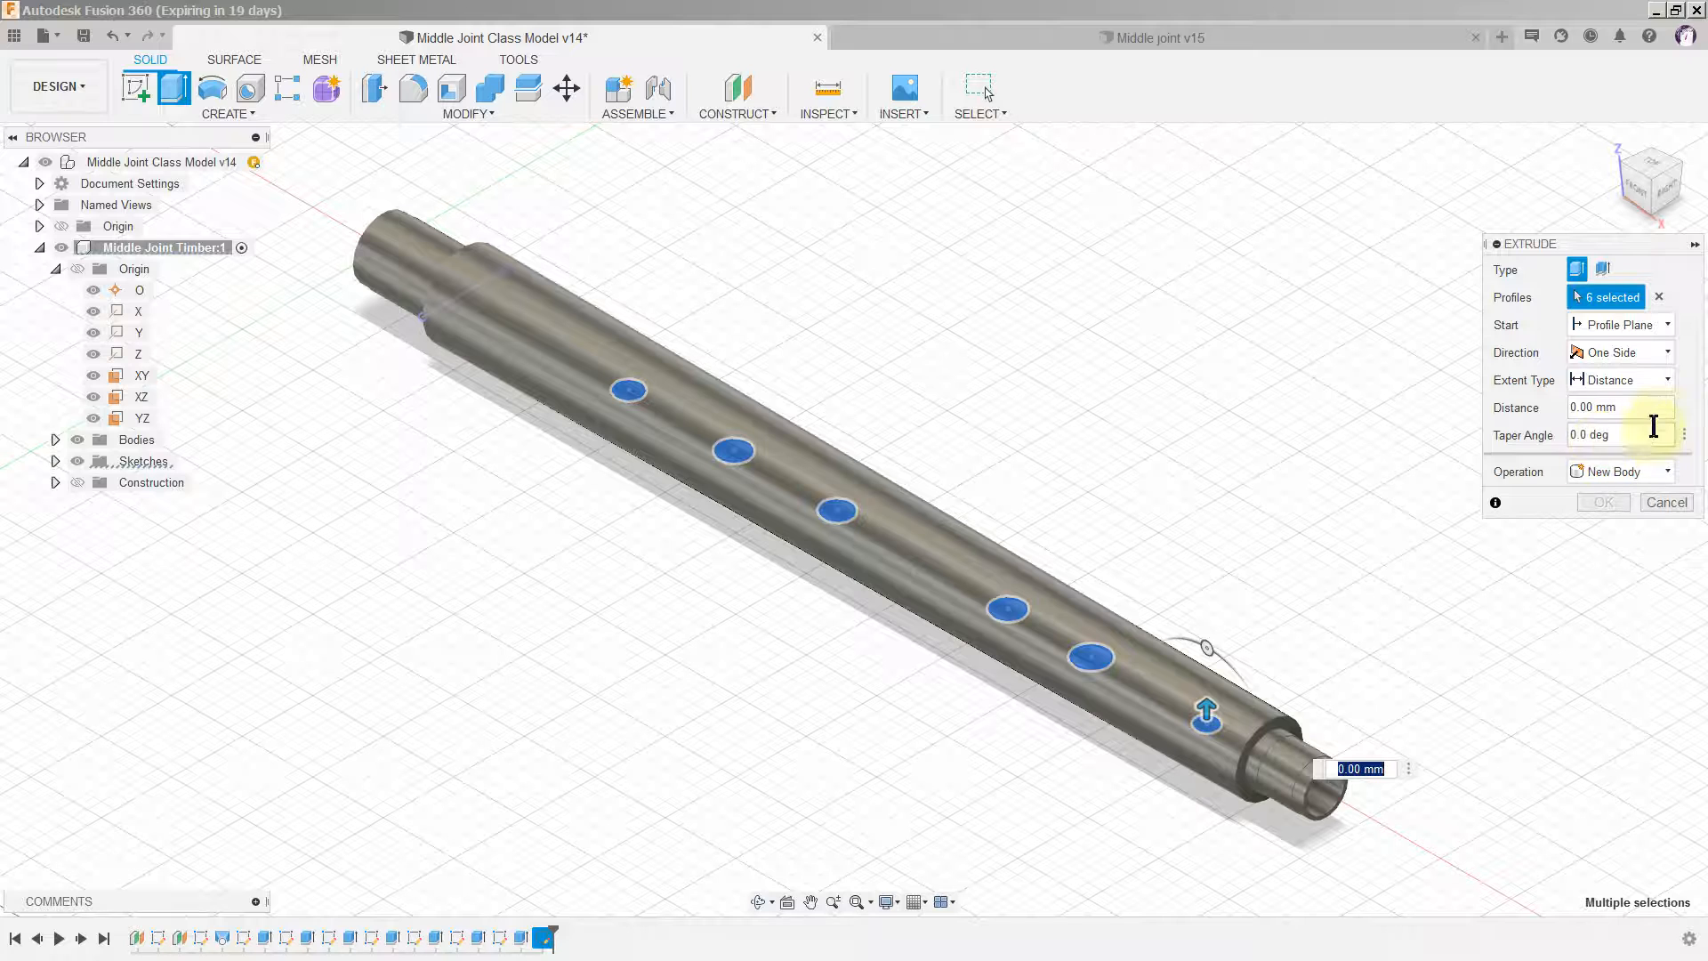
click(1668, 473)
click(1639, 518)
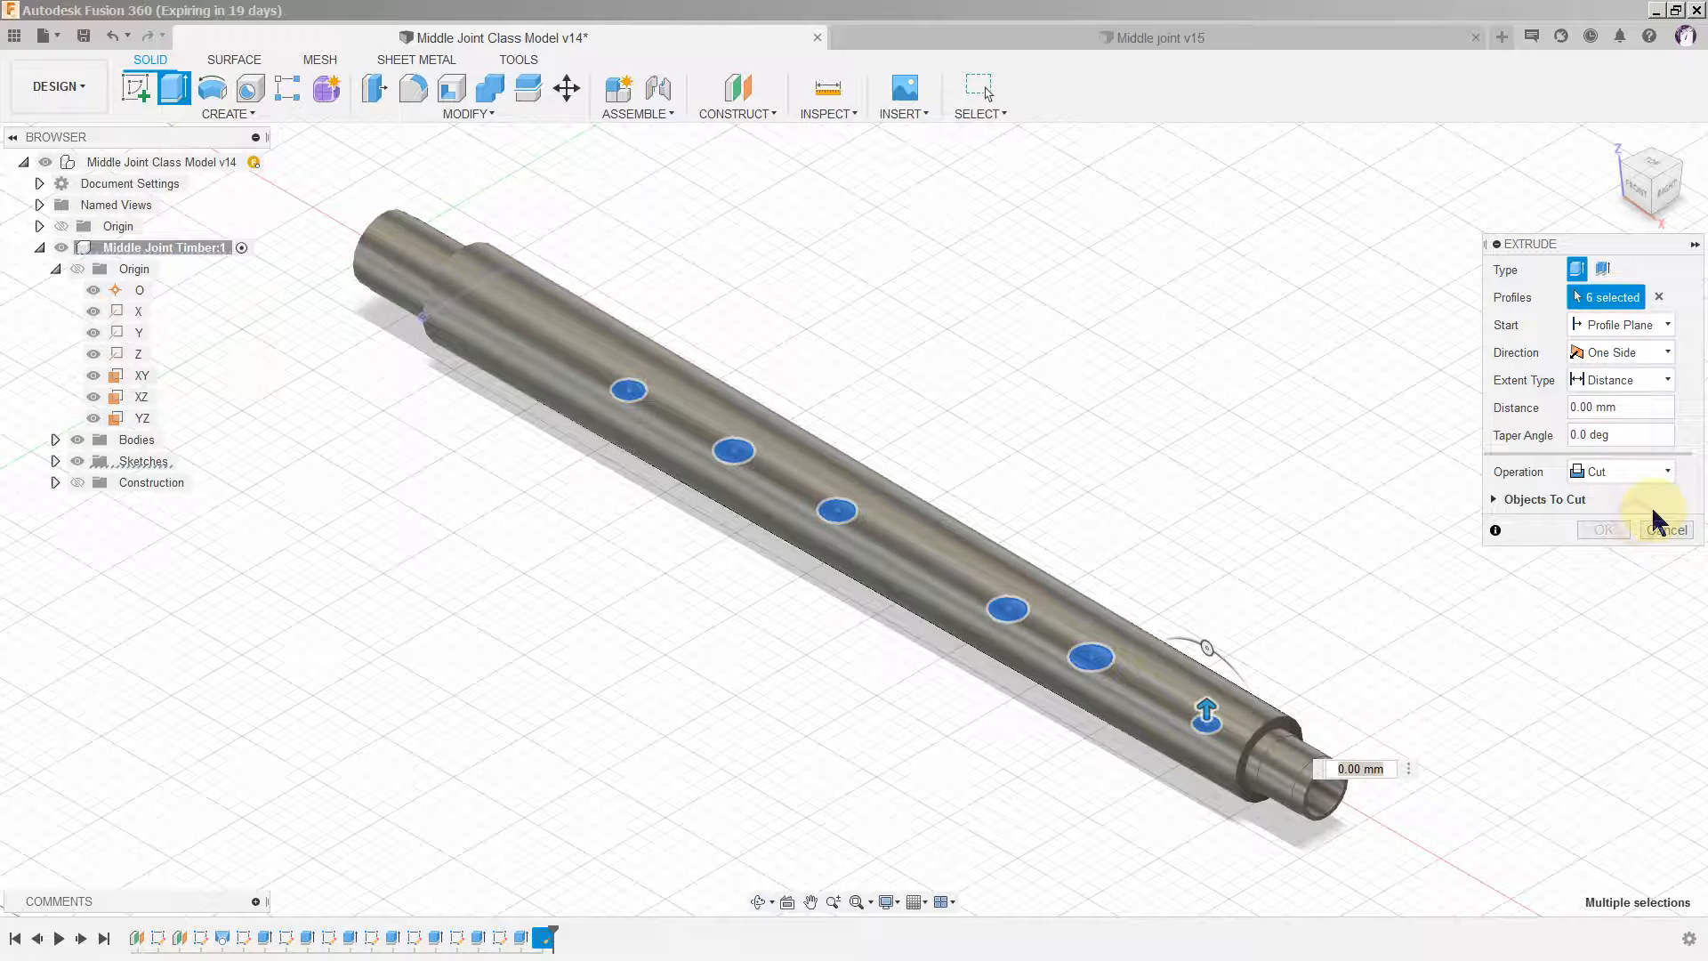
click(1660, 383)
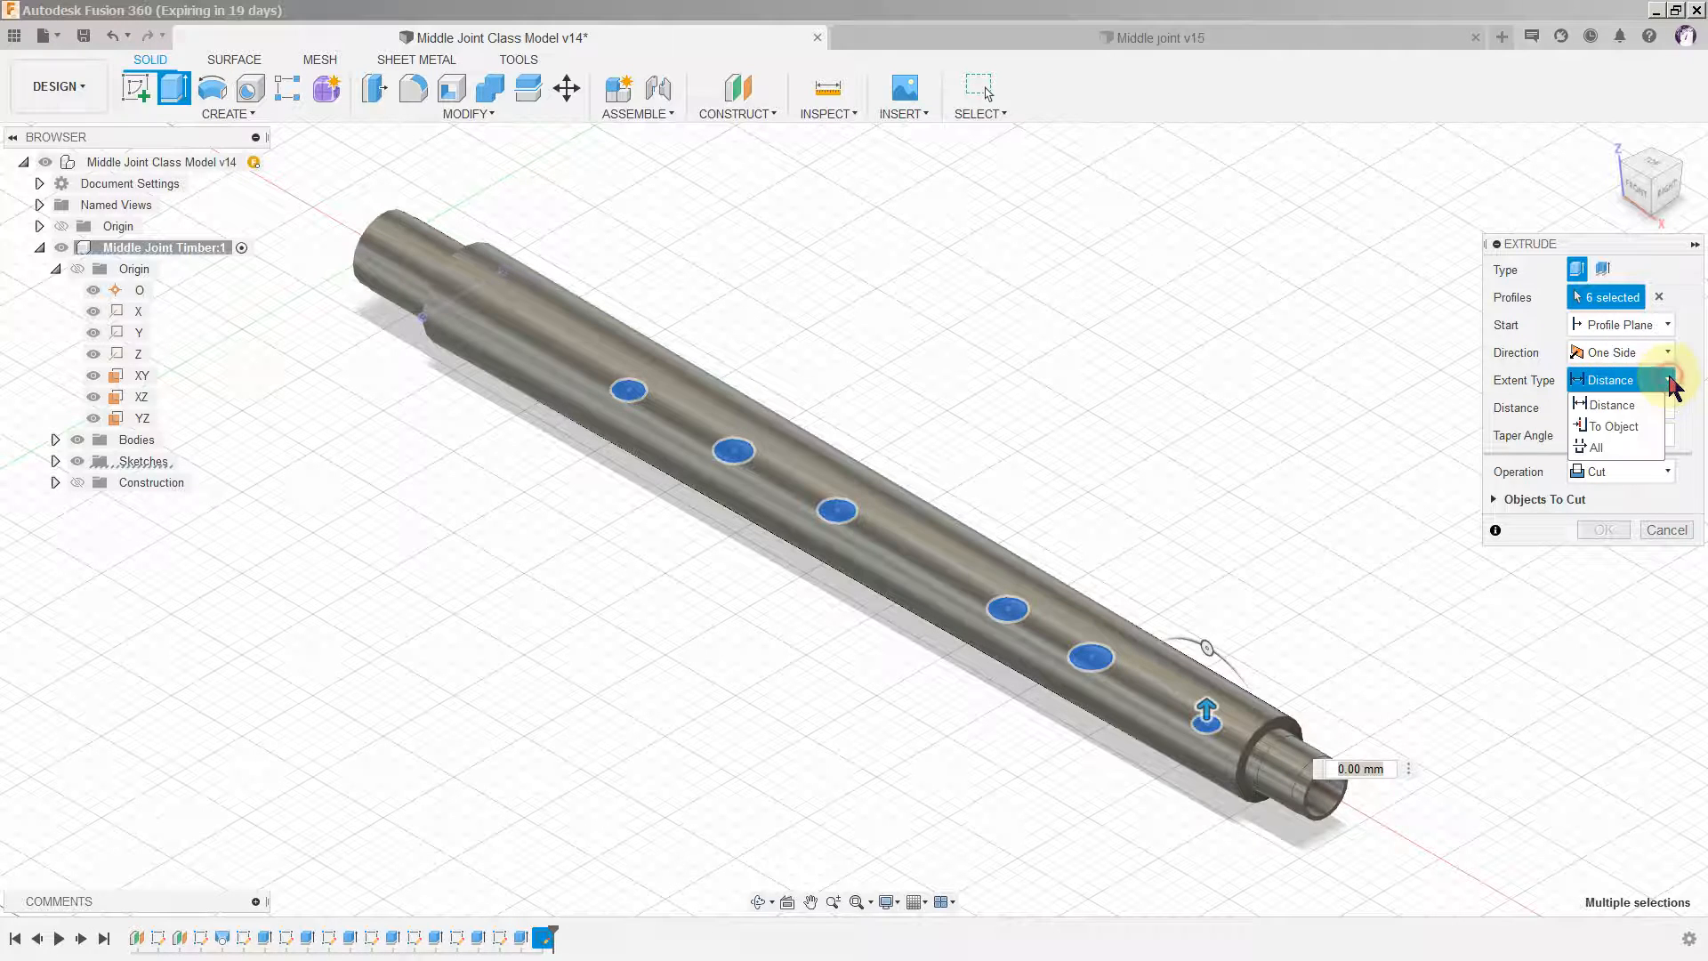
click(1639, 448)
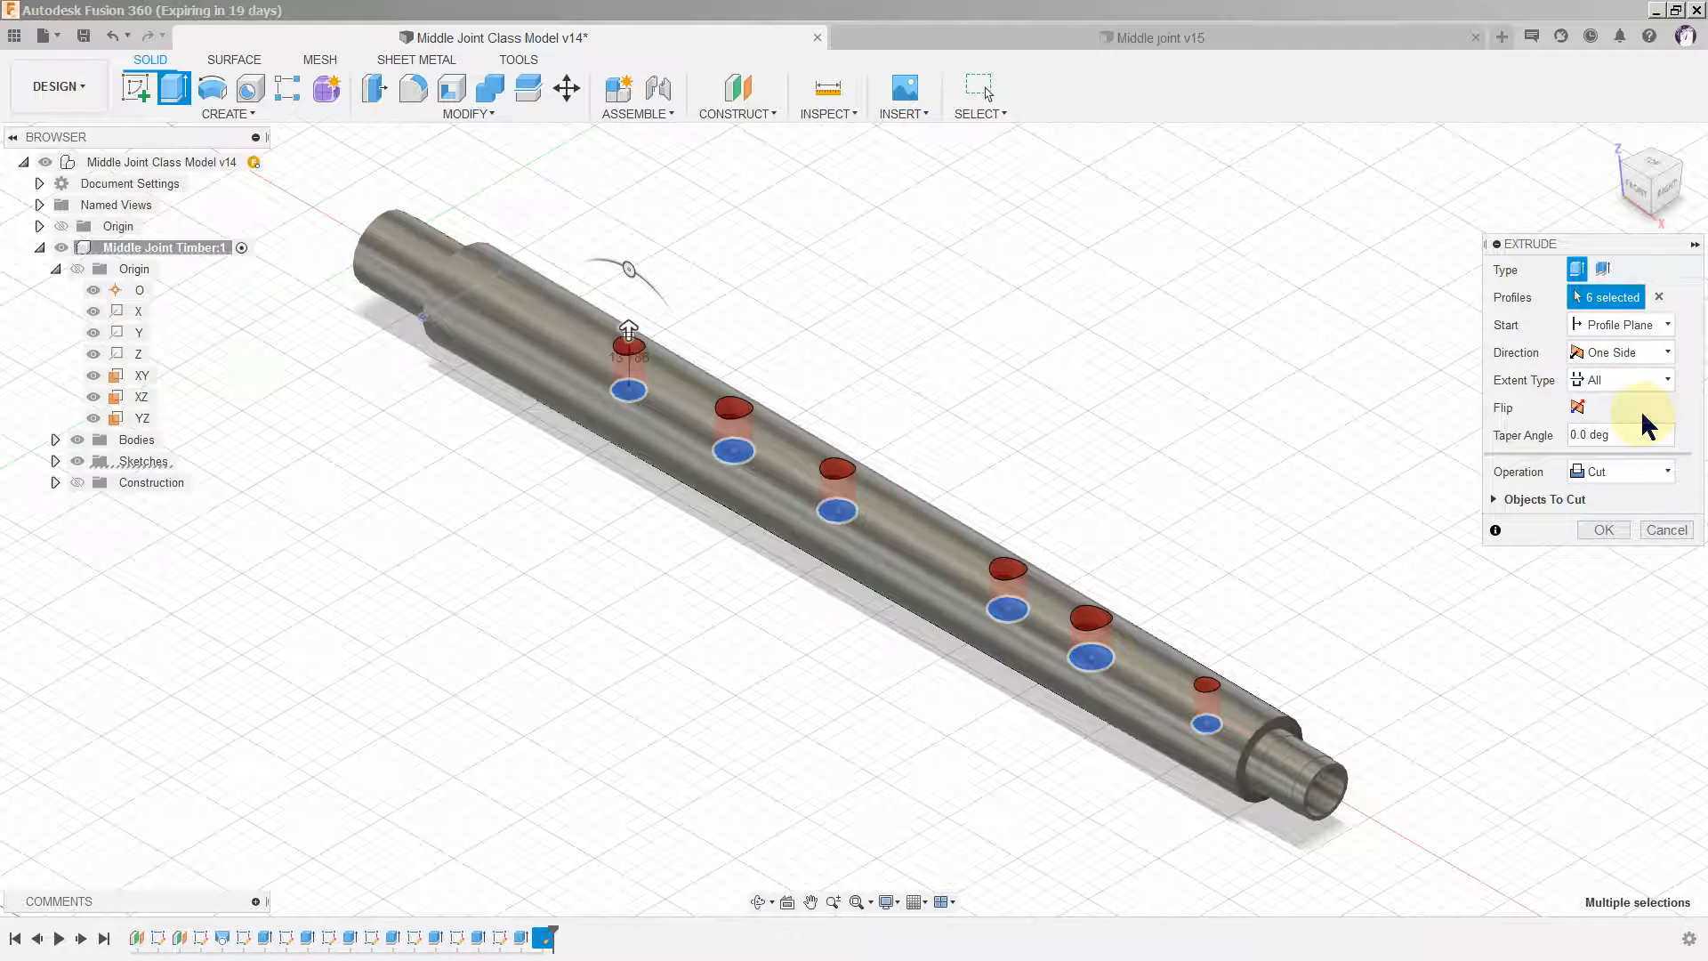
click(1612, 531)
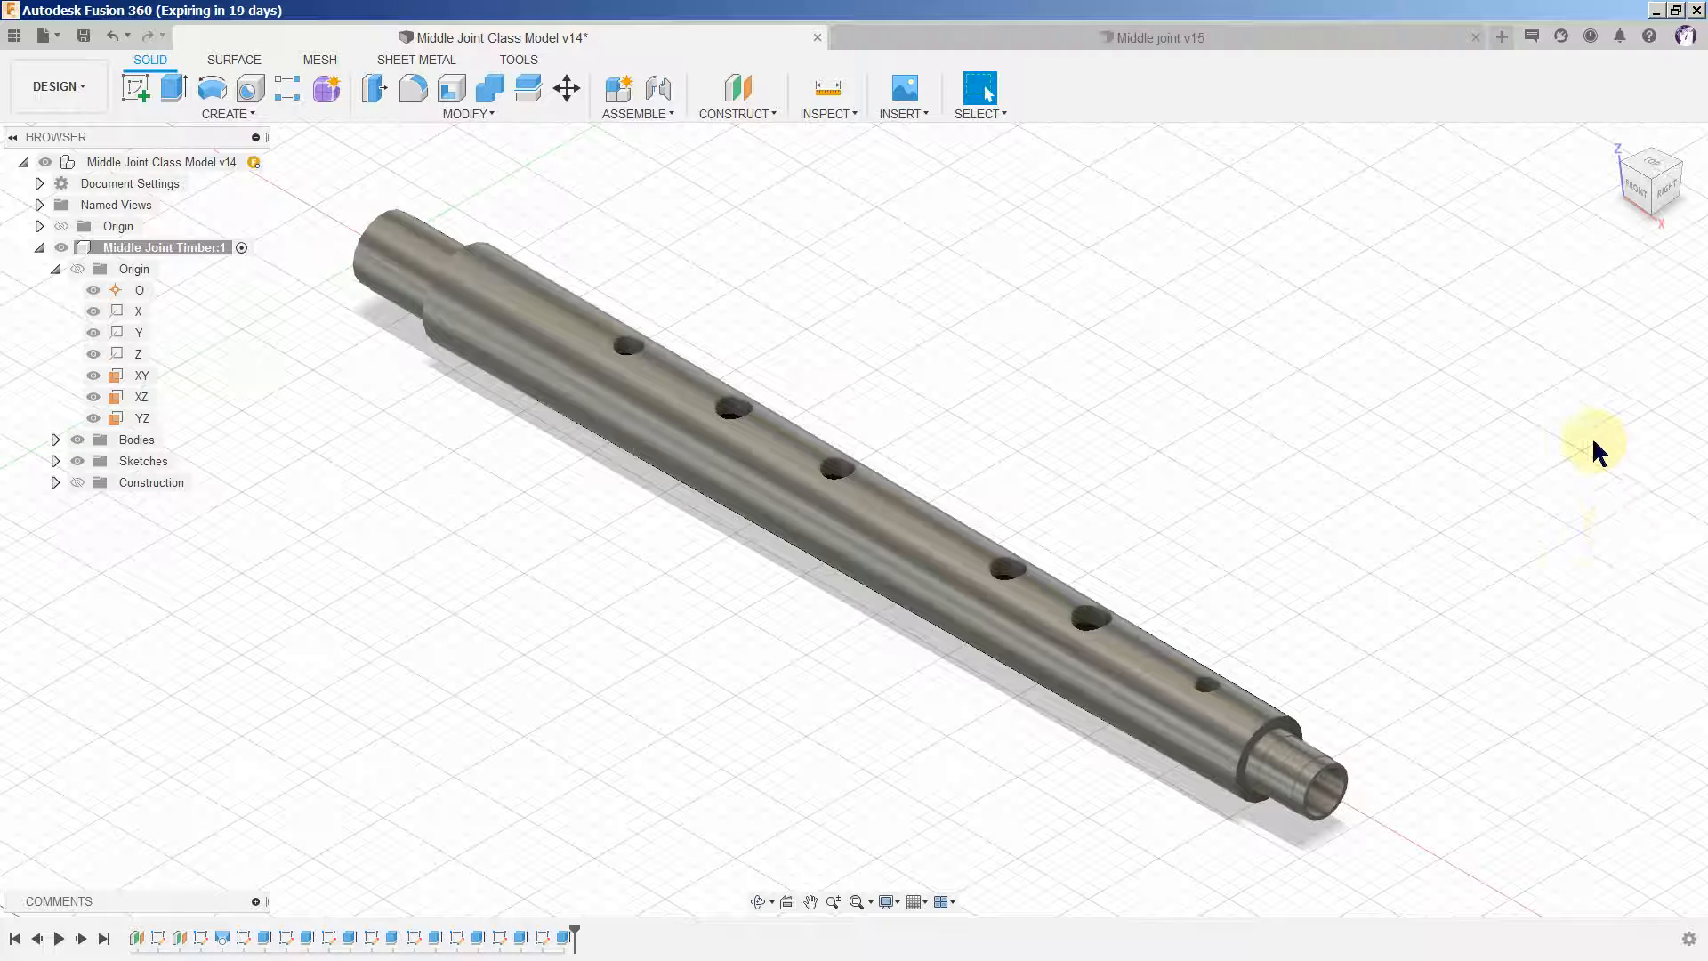
Step: Set the user parameter D4 to 20 mm
click(490, 114)
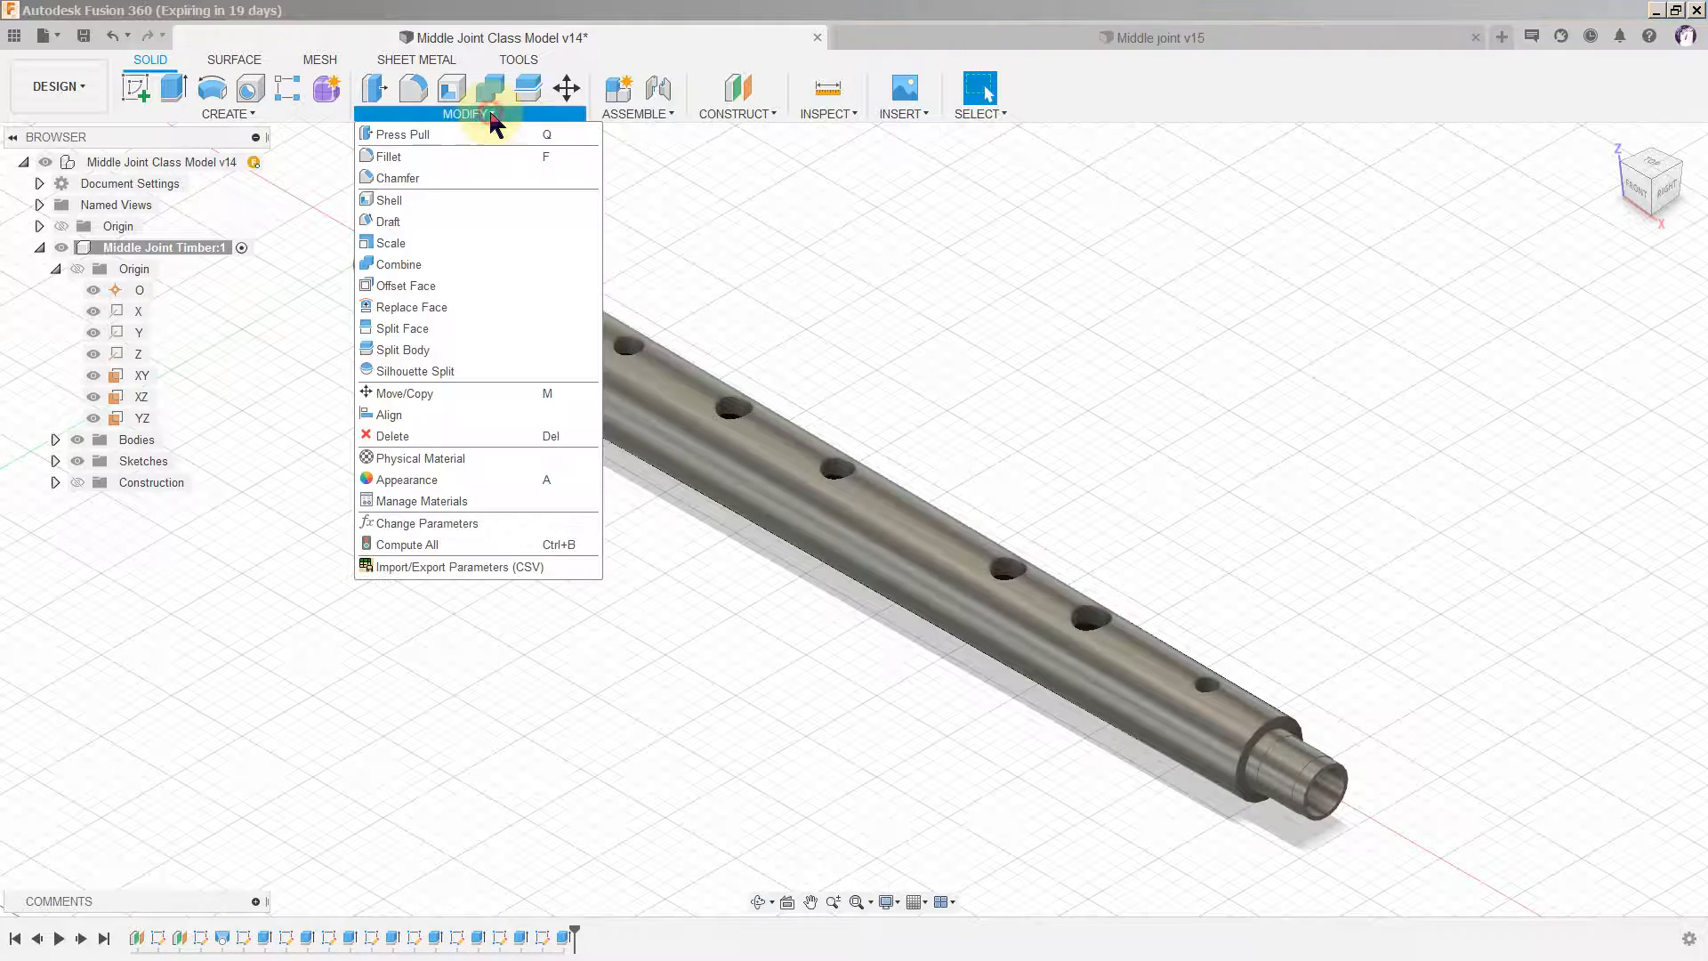
click(471, 523)
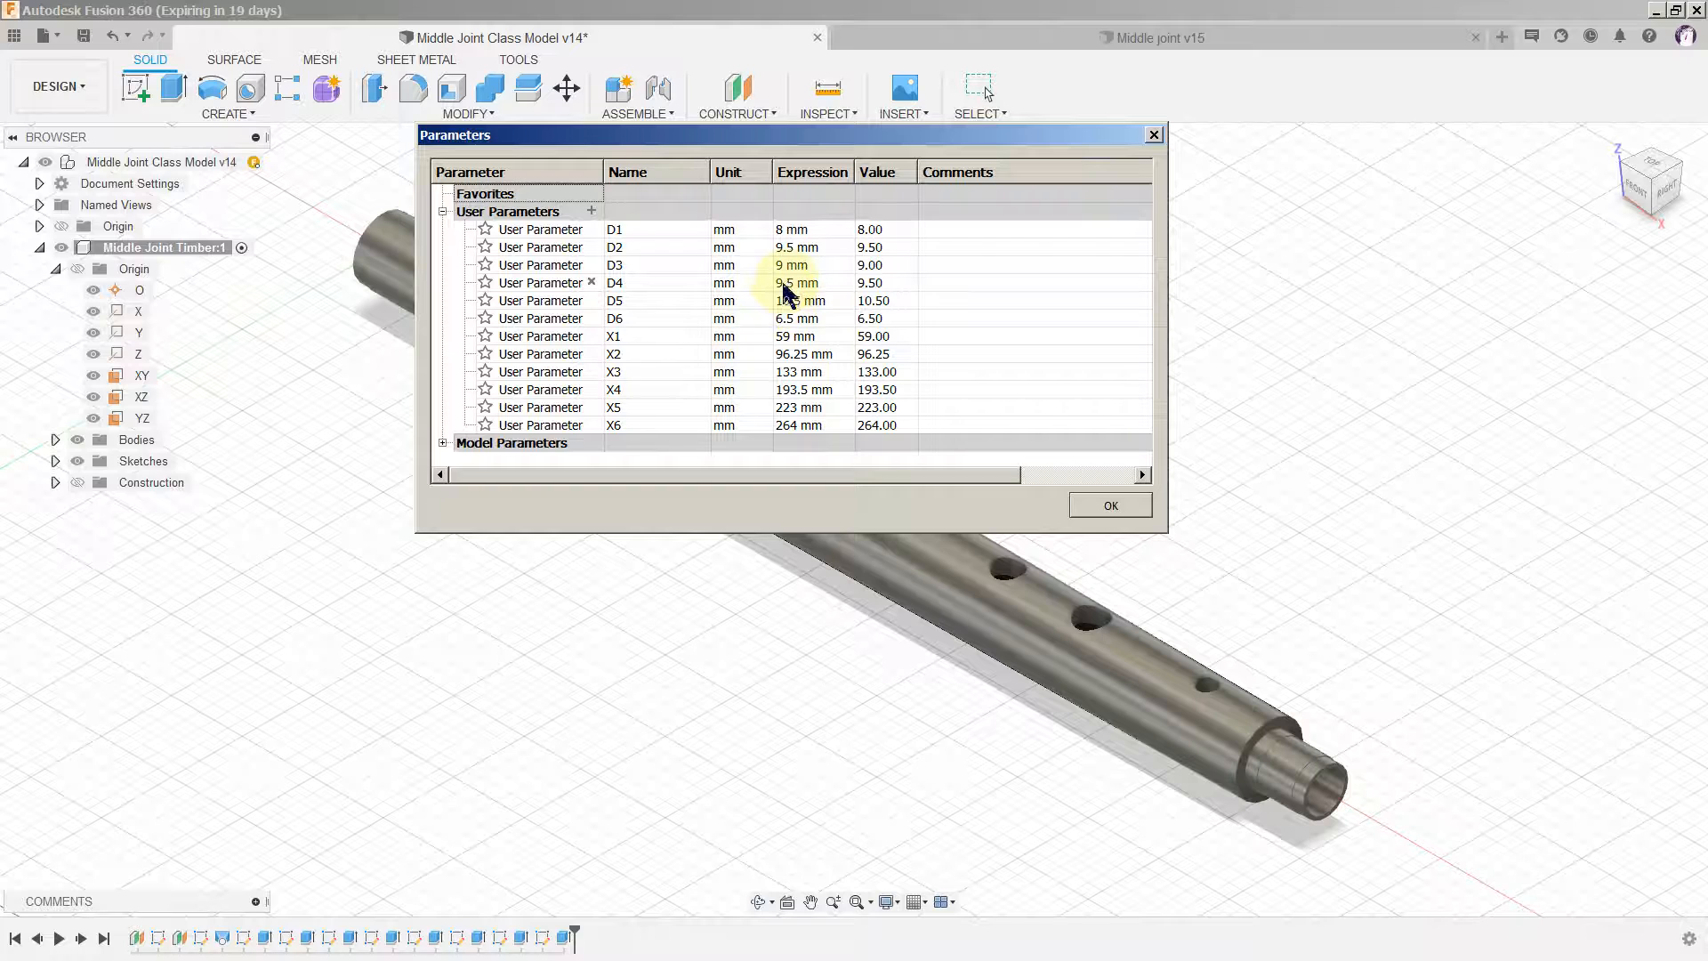
click(807, 282)
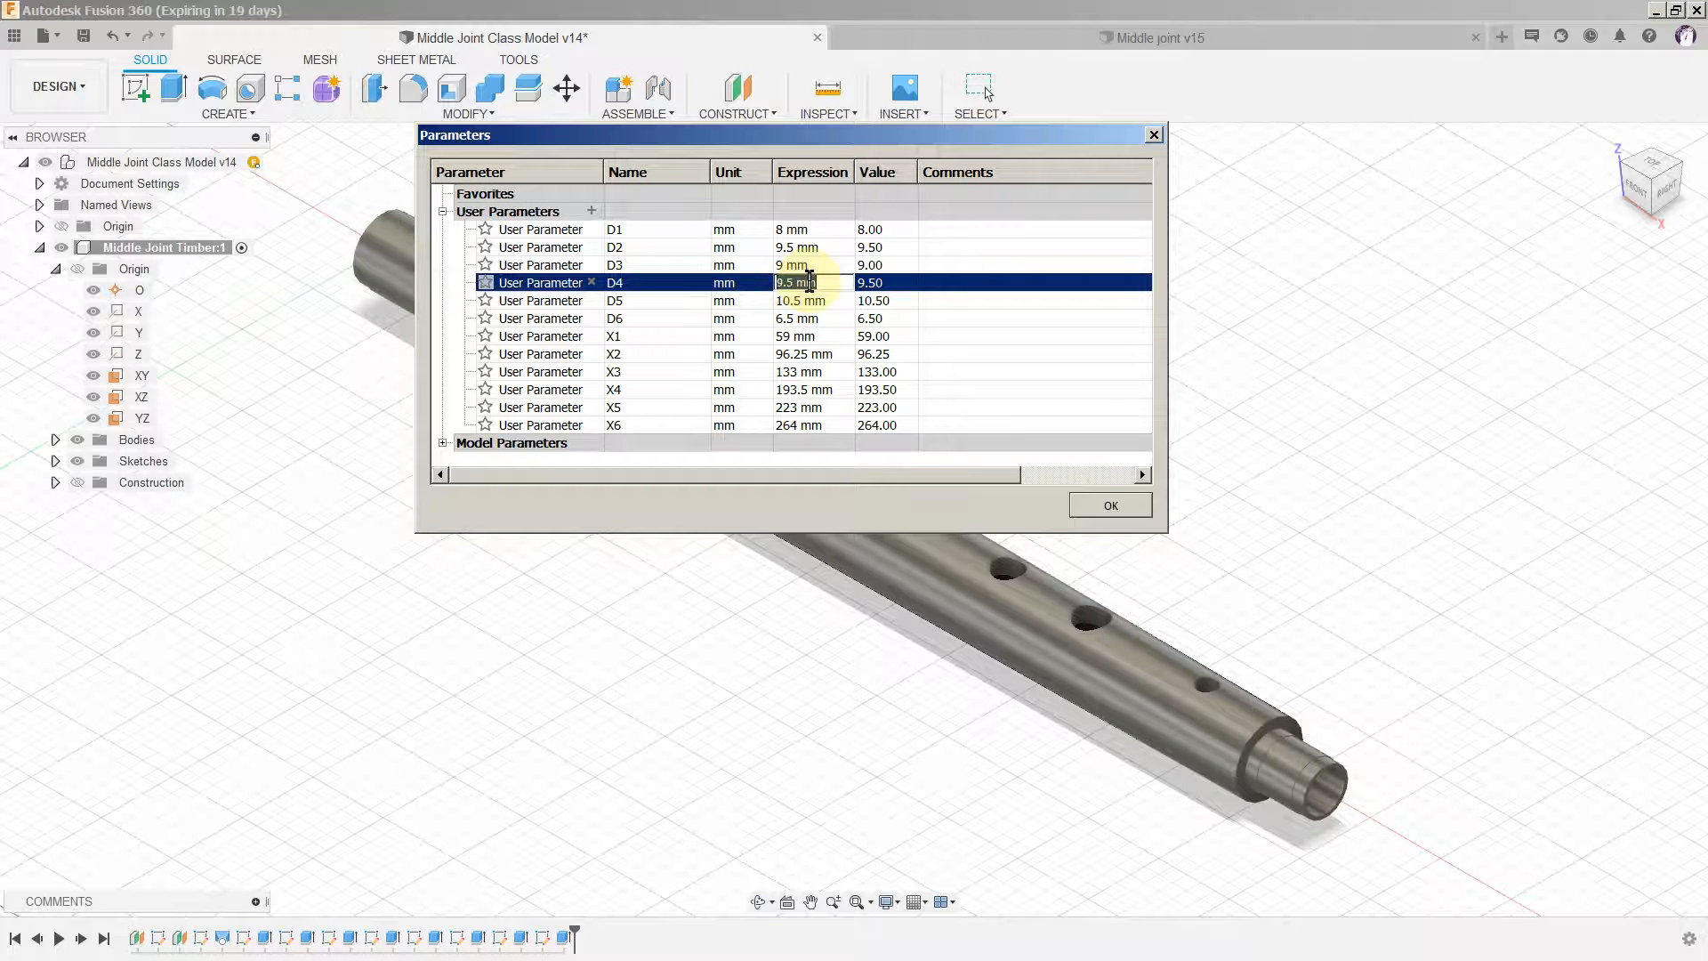
text(20)
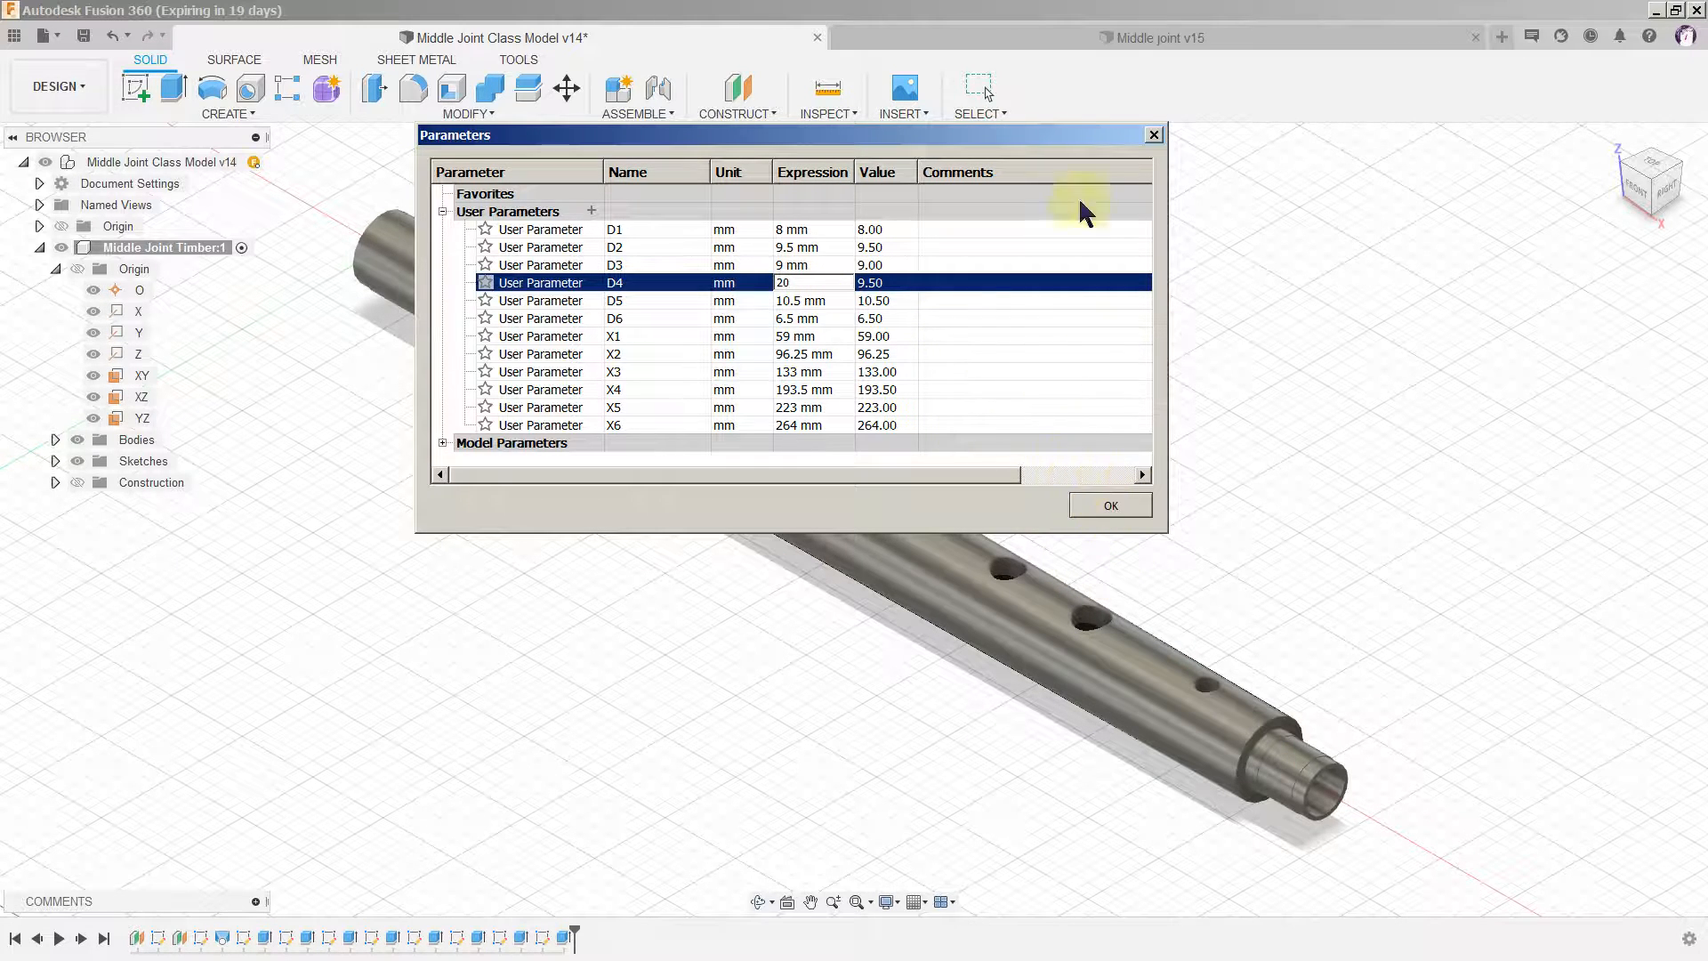
drag(1076, 135, 1495, 29)
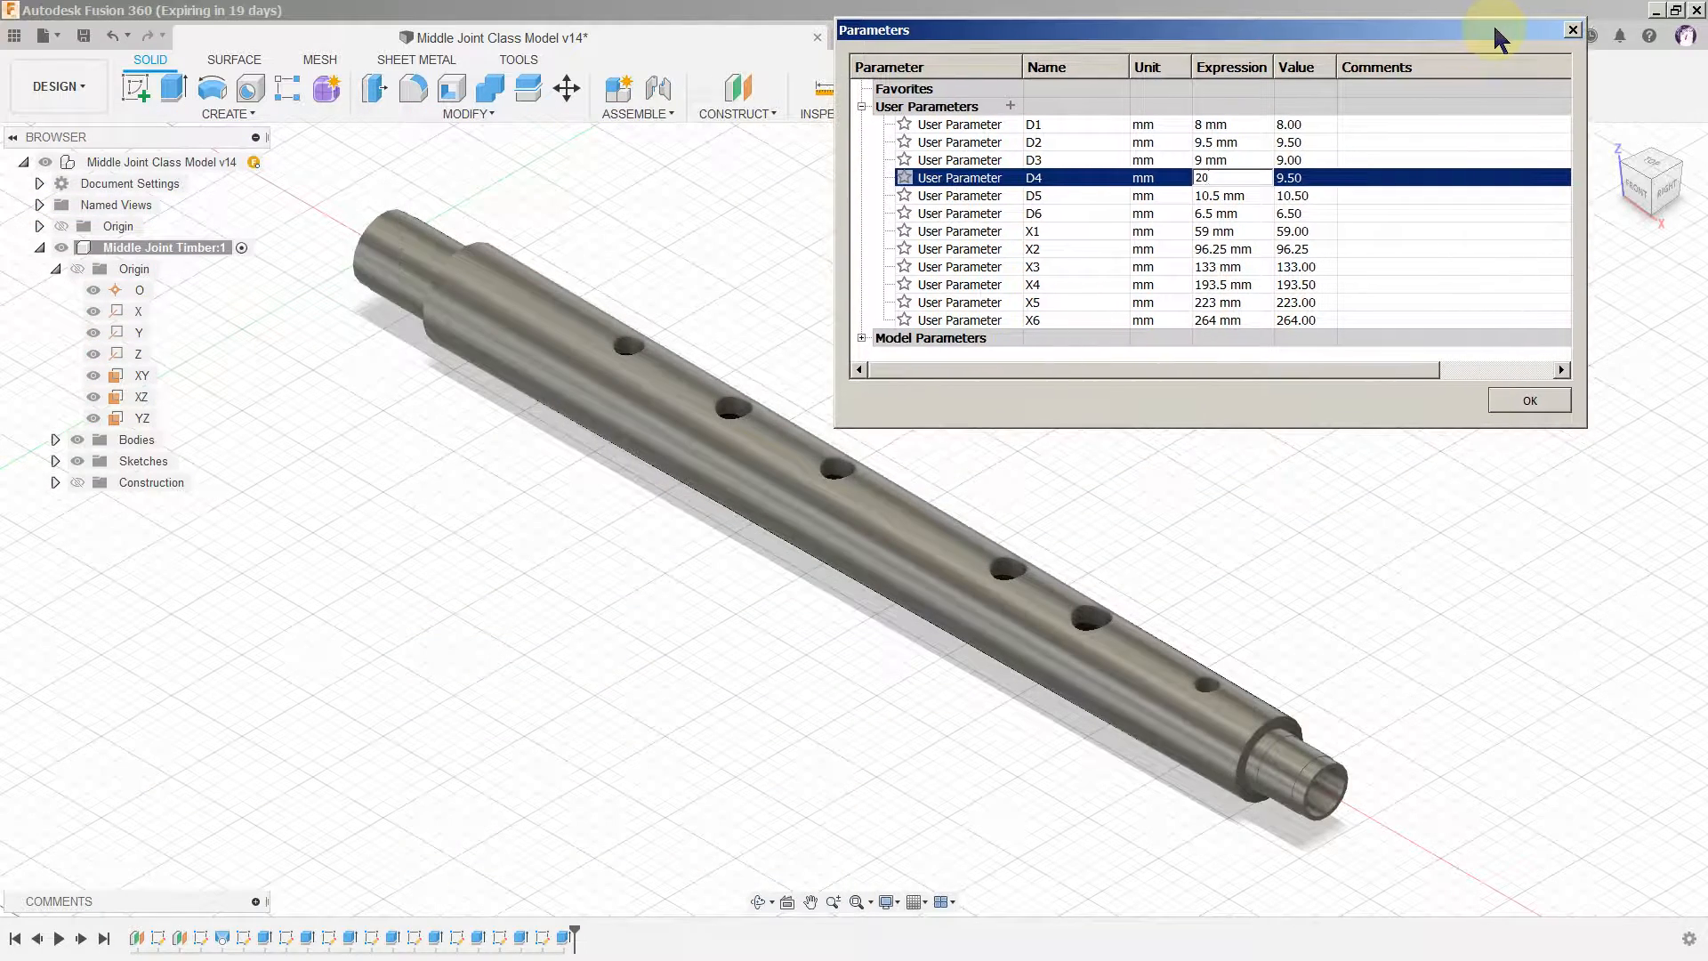
click(1254, 192)
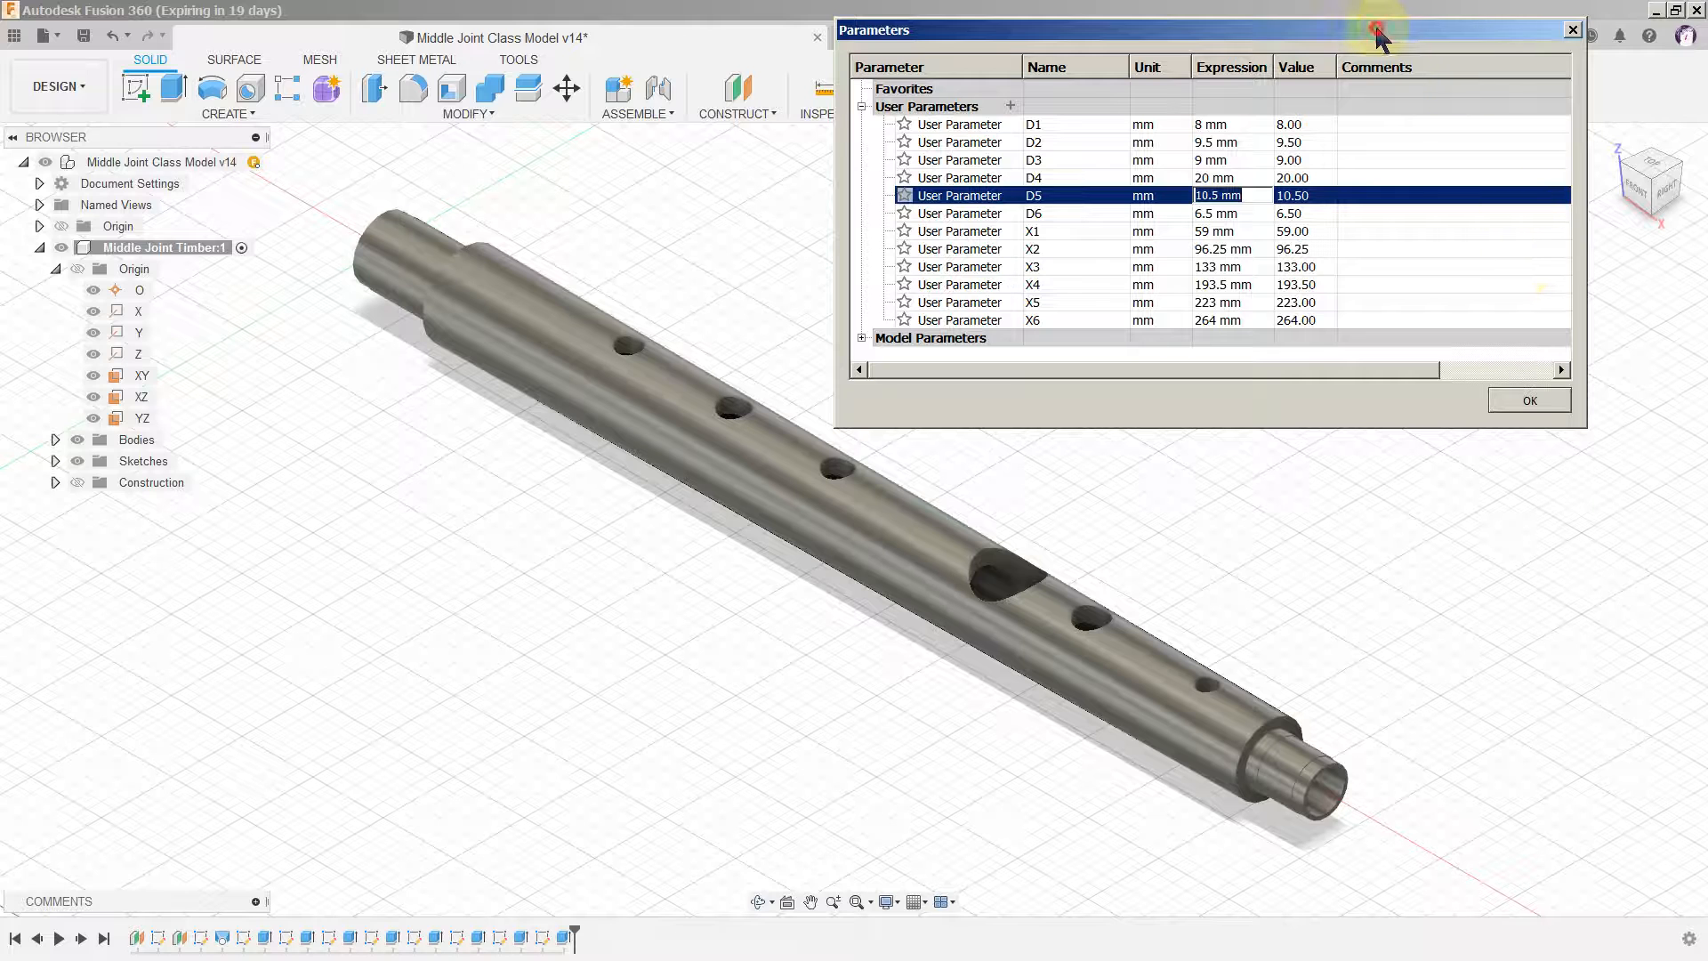
Step: Undo the trial changes to the tone-hole parameters, keeping the six-hole cut in the joint by redoing it
drag(1374, 23, 1707, 383)
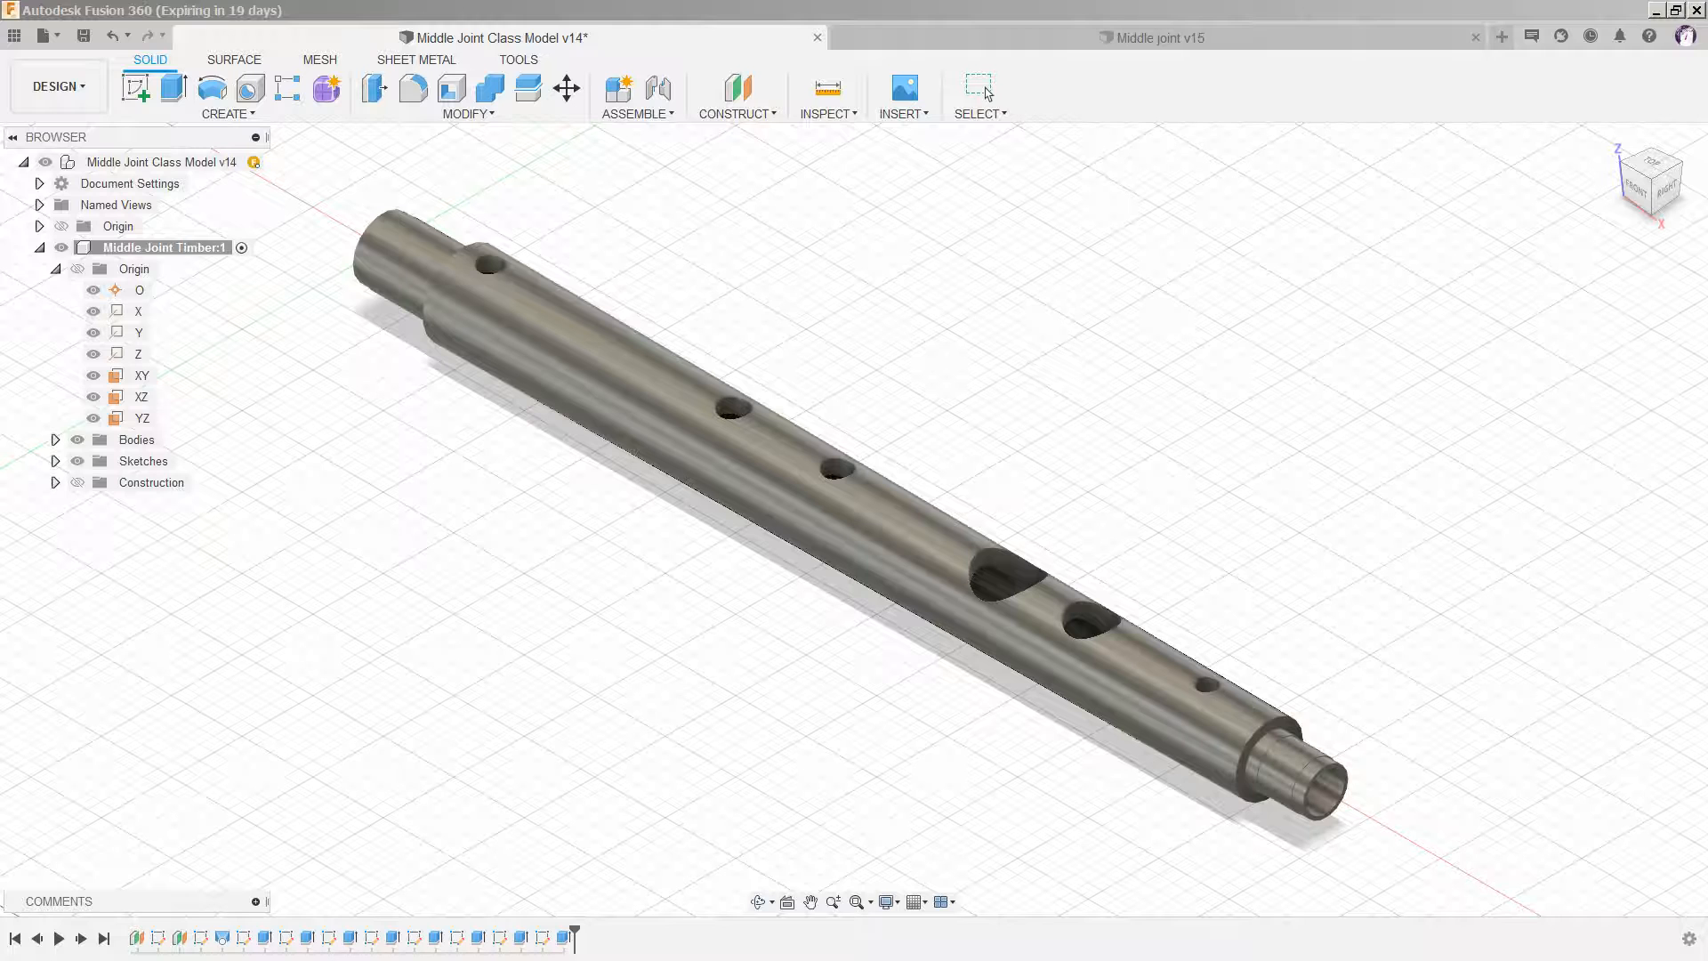
click(488, 268)
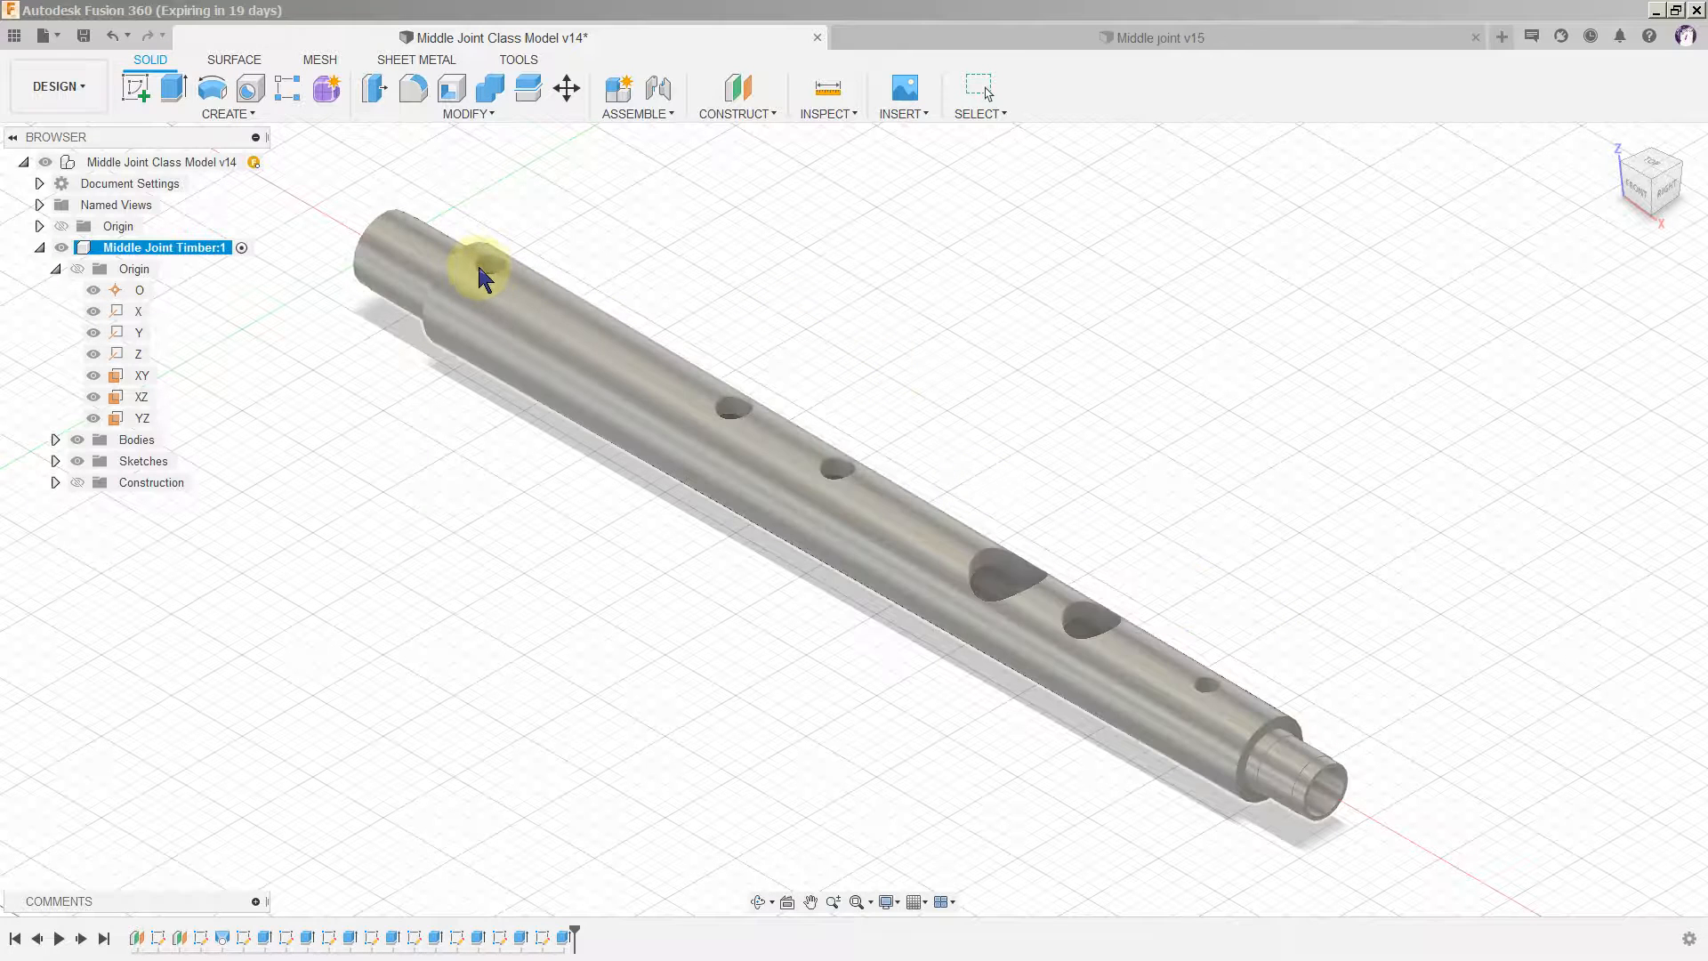
click(528, 363)
click(1224, 565)
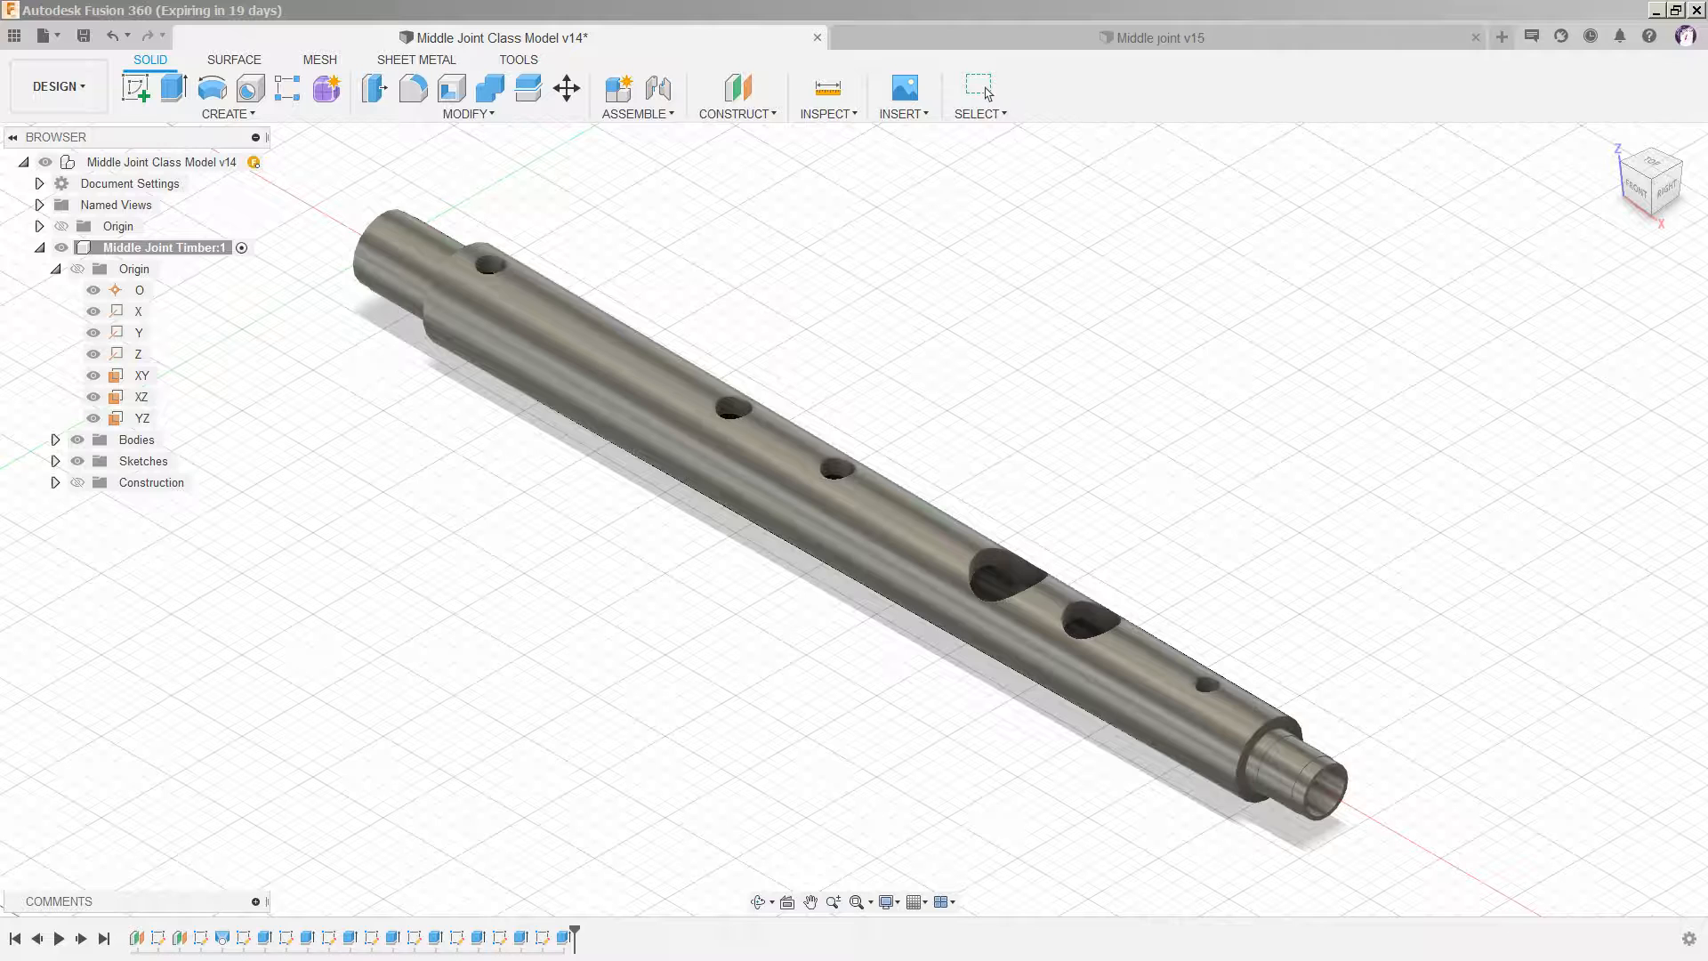
click(1433, 580)
click(1450, 451)
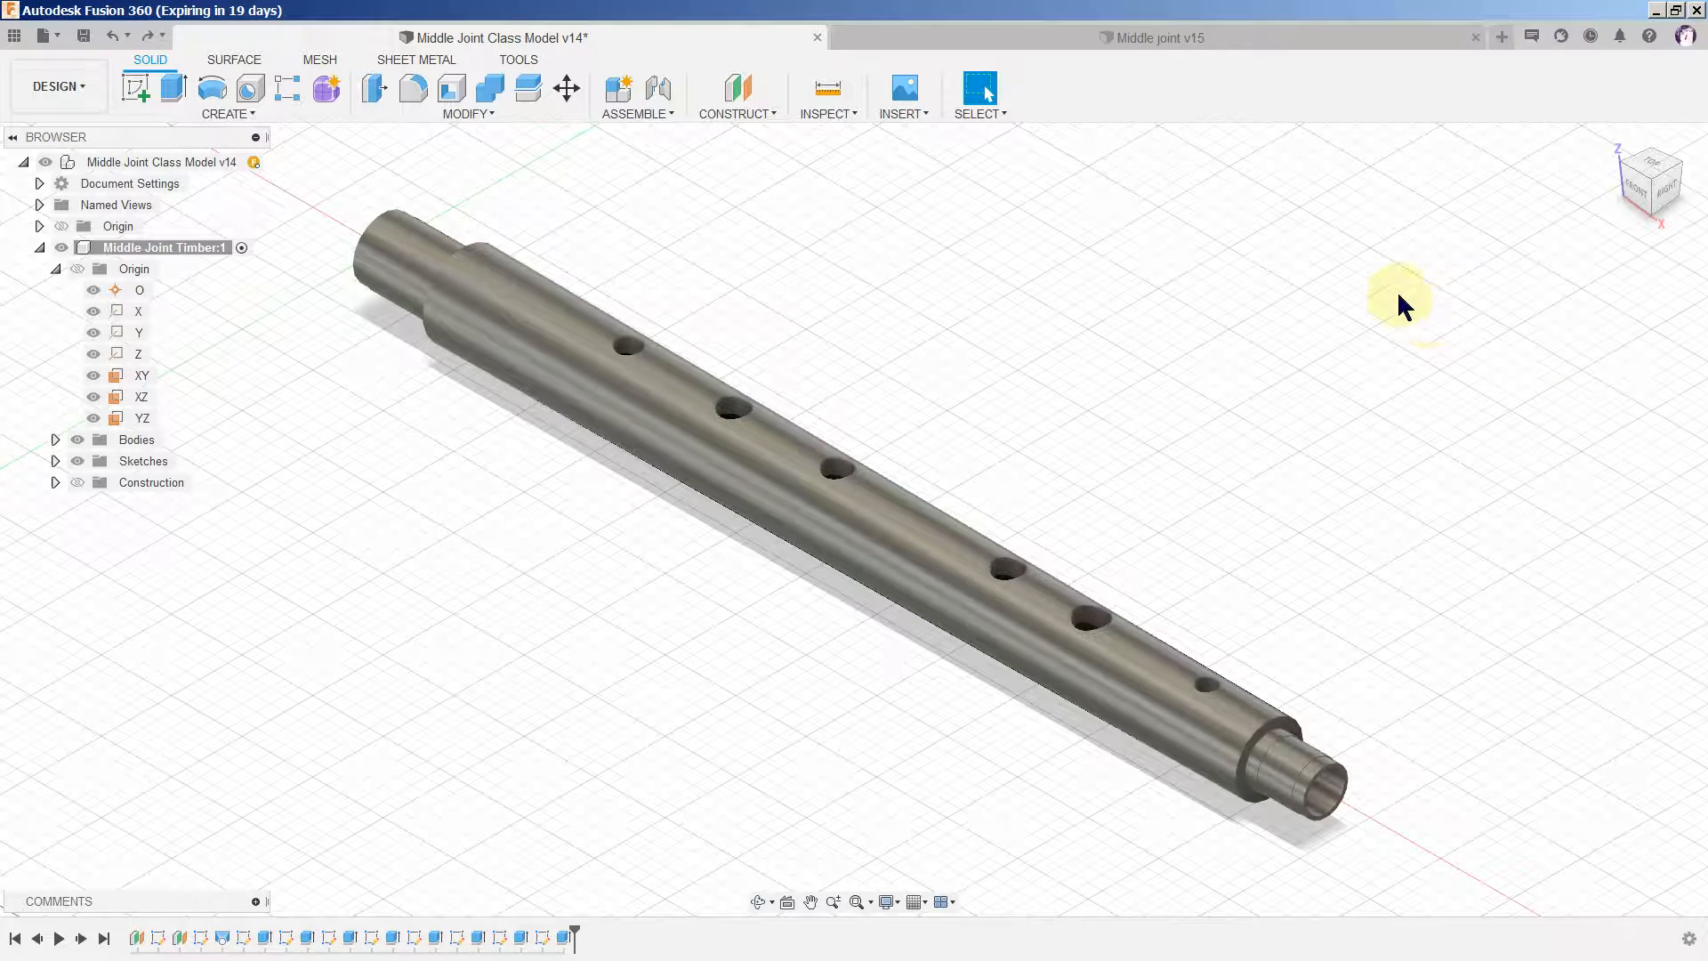
key(ctrl+z)
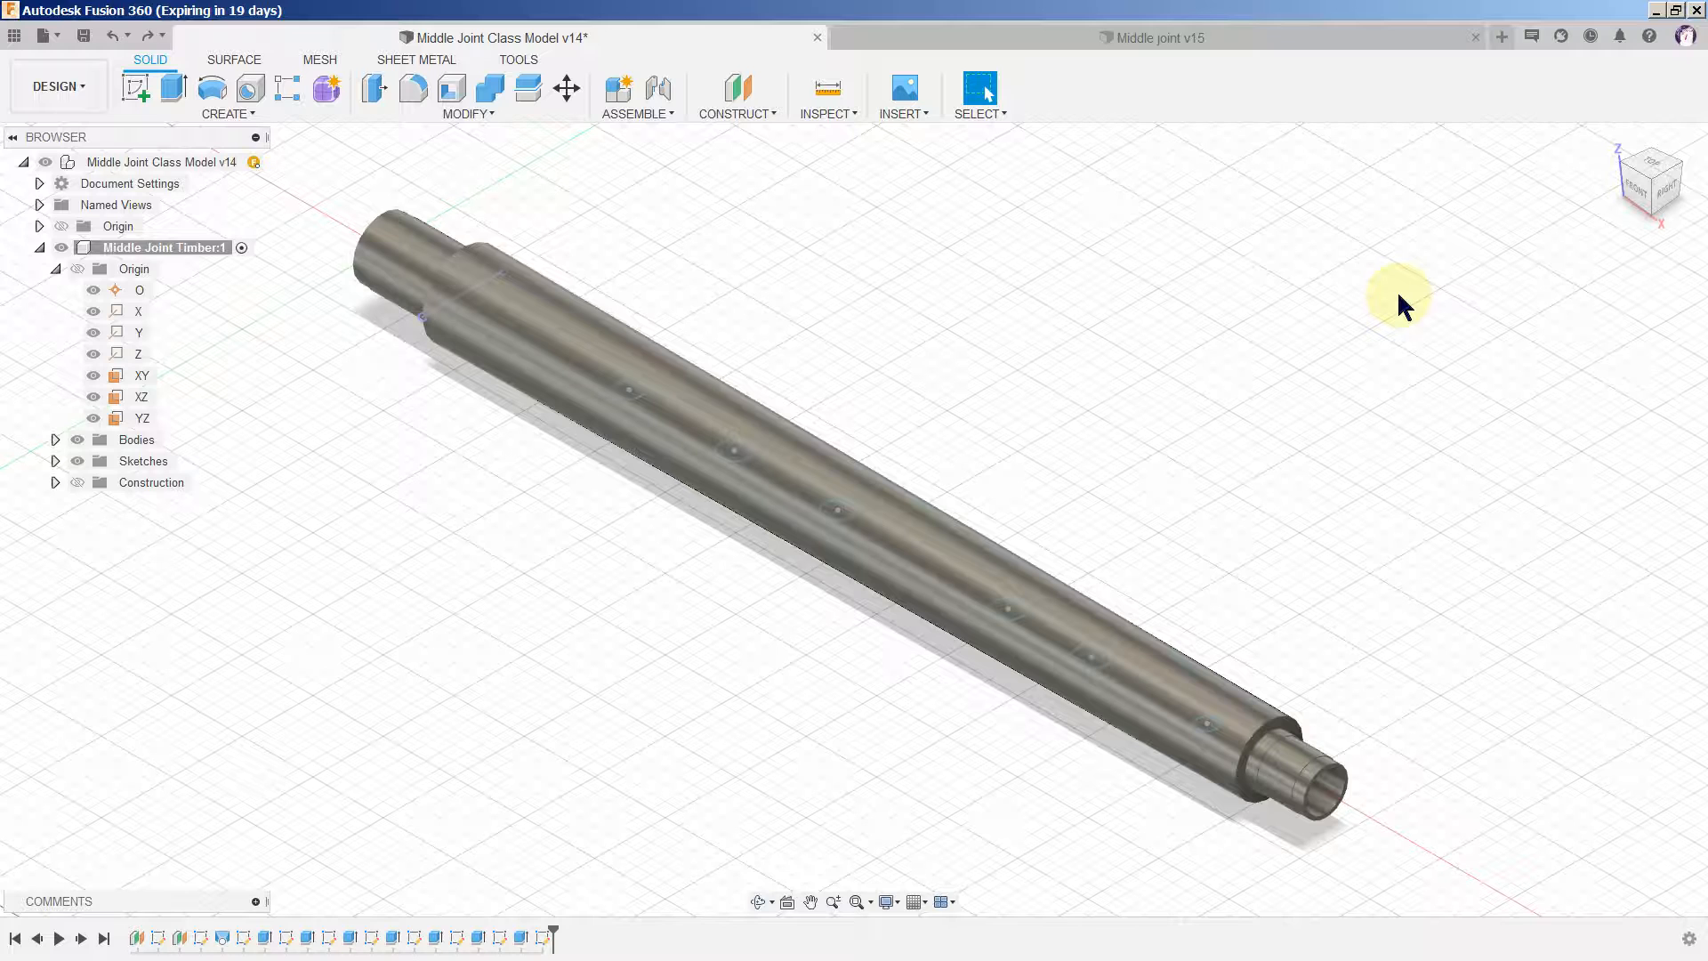
key(ctrl+y)
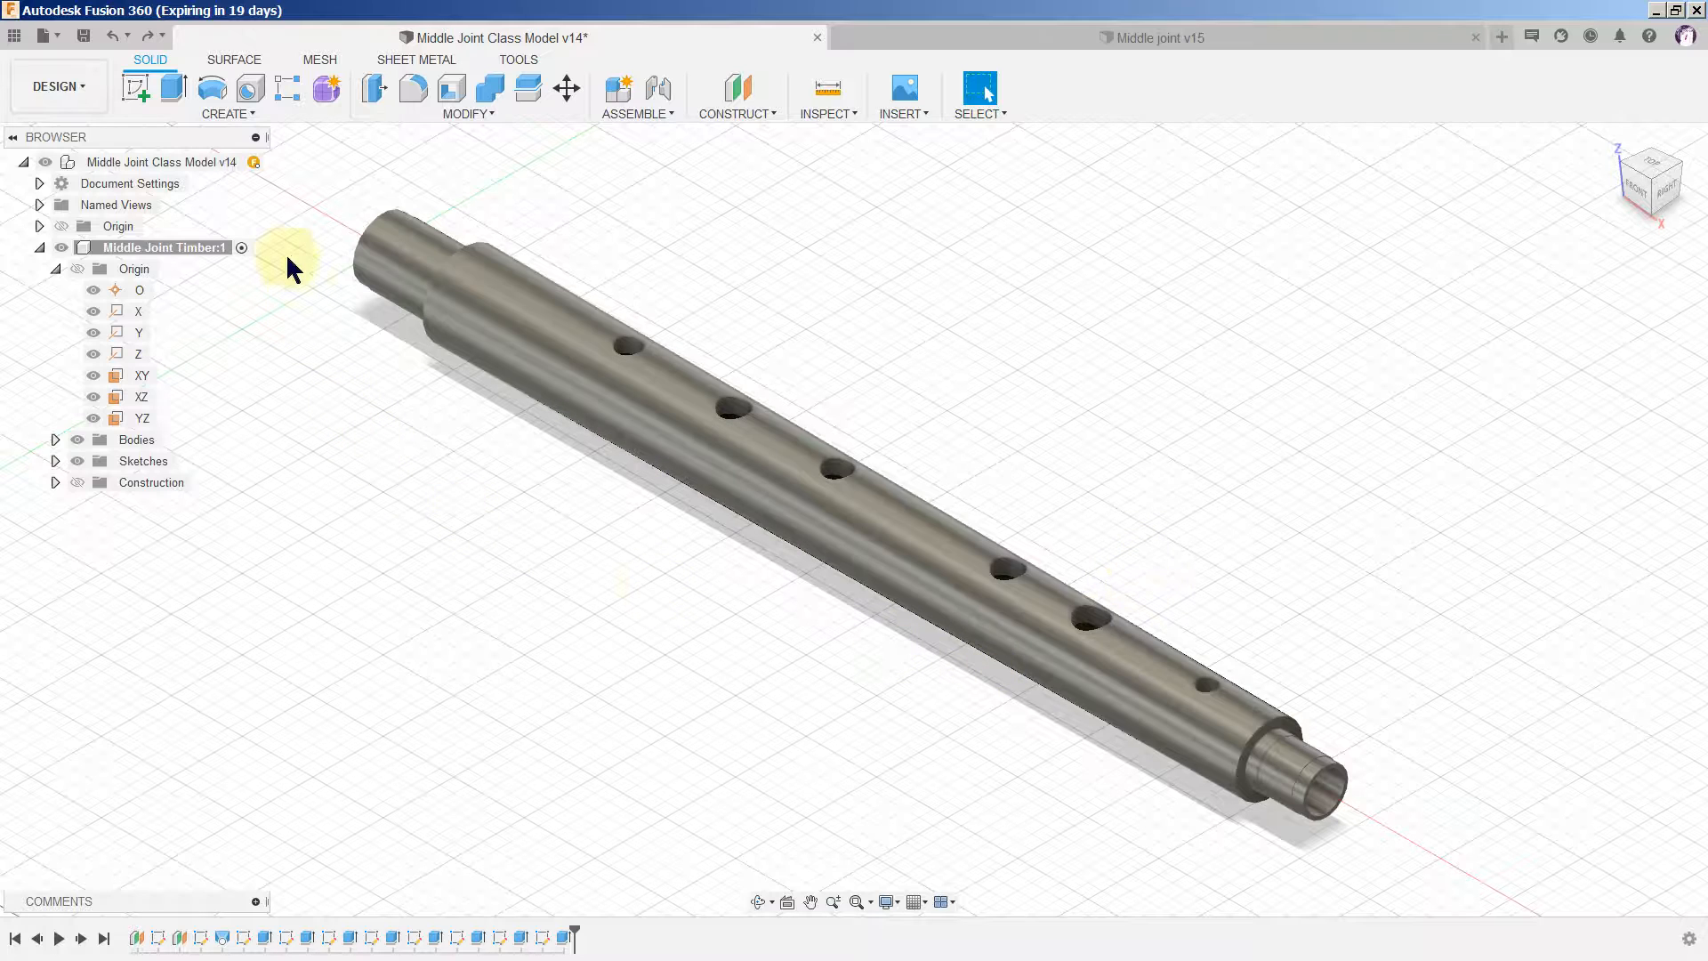
Step: Review the user parameters for the tone-hole diameters D1 to D6 and positions X1 to X6
click(458, 114)
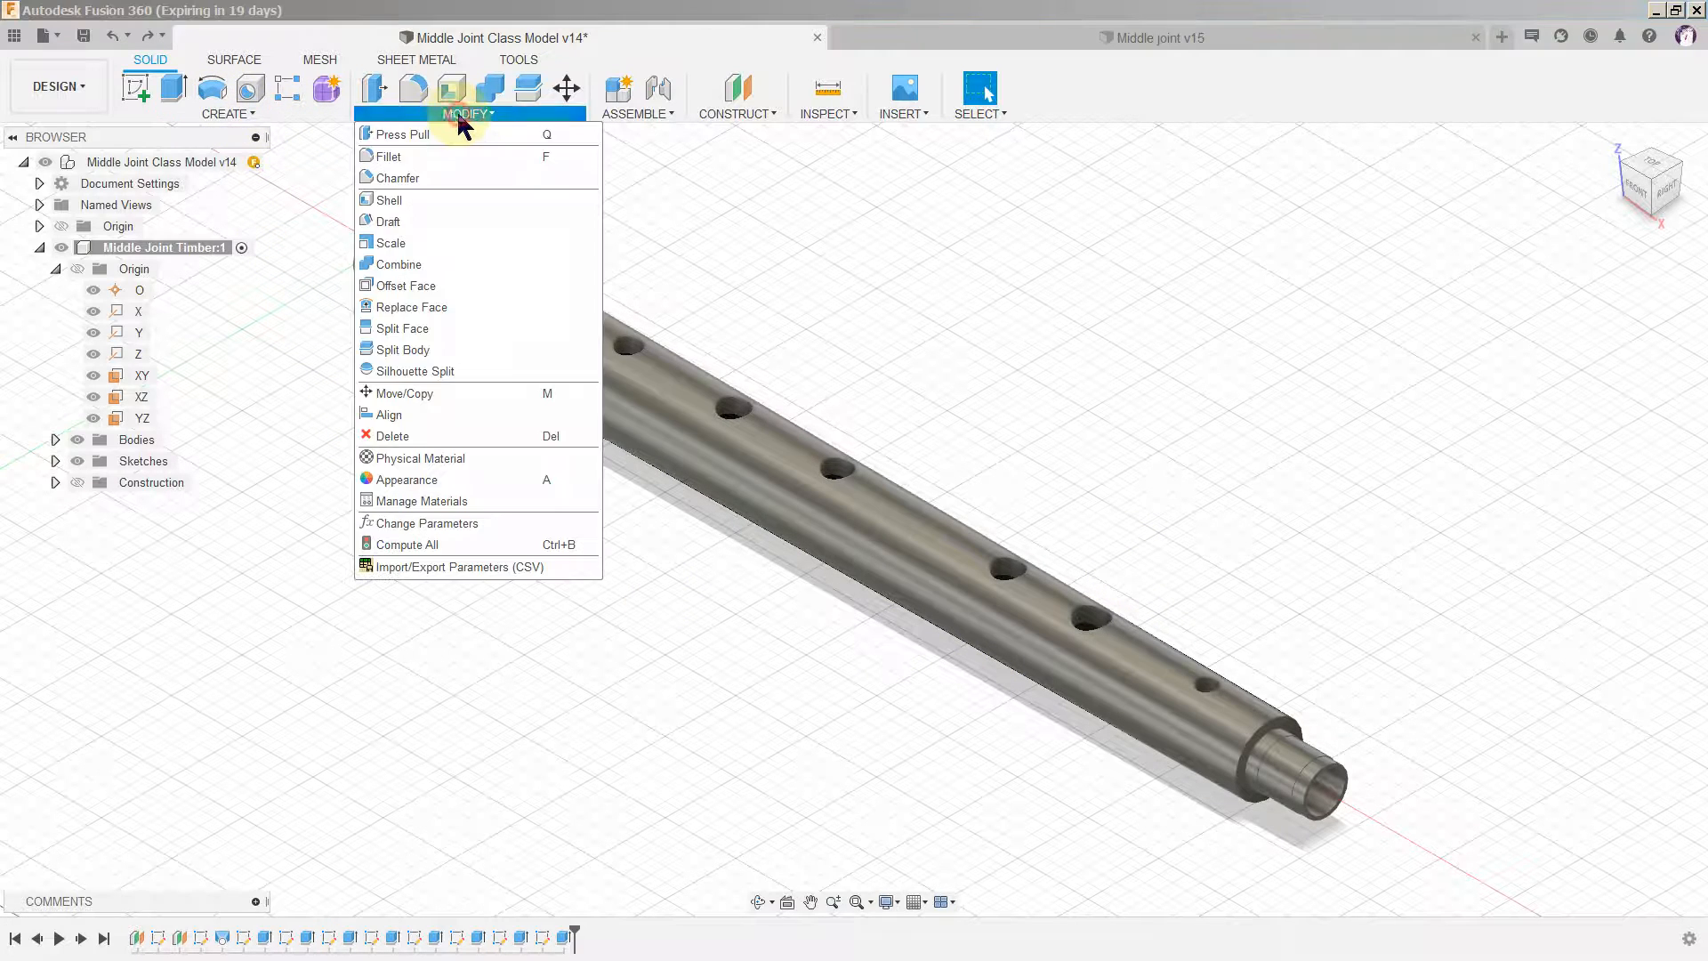
click(472, 523)
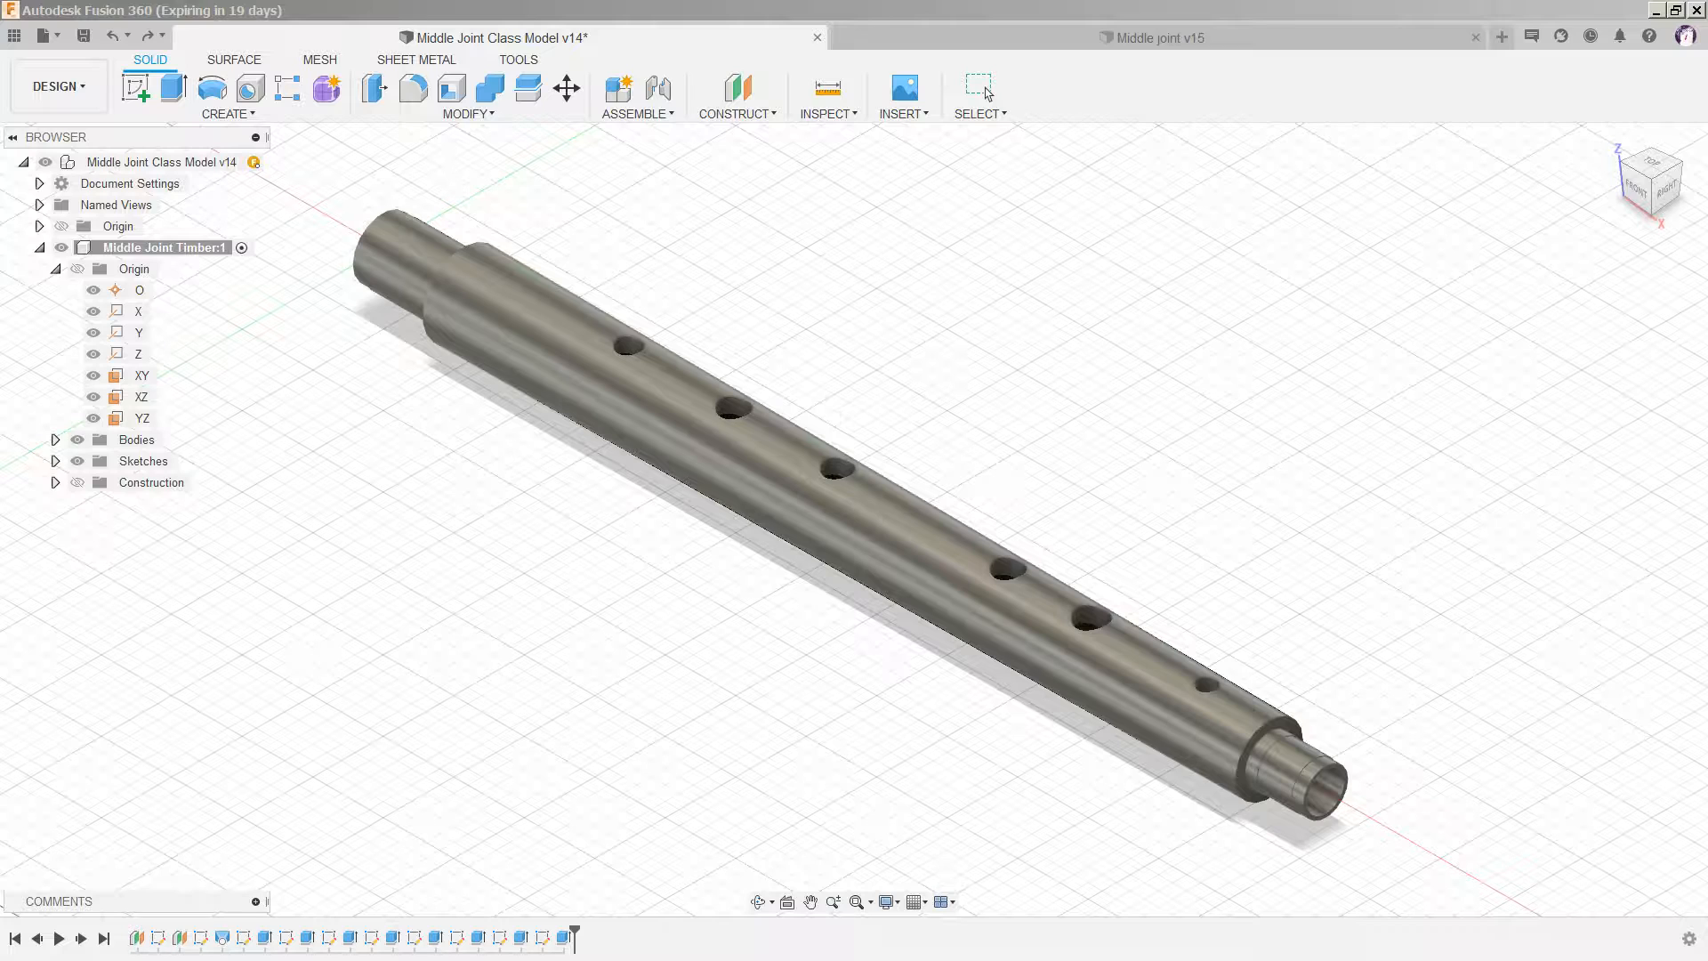
click(980, 88)
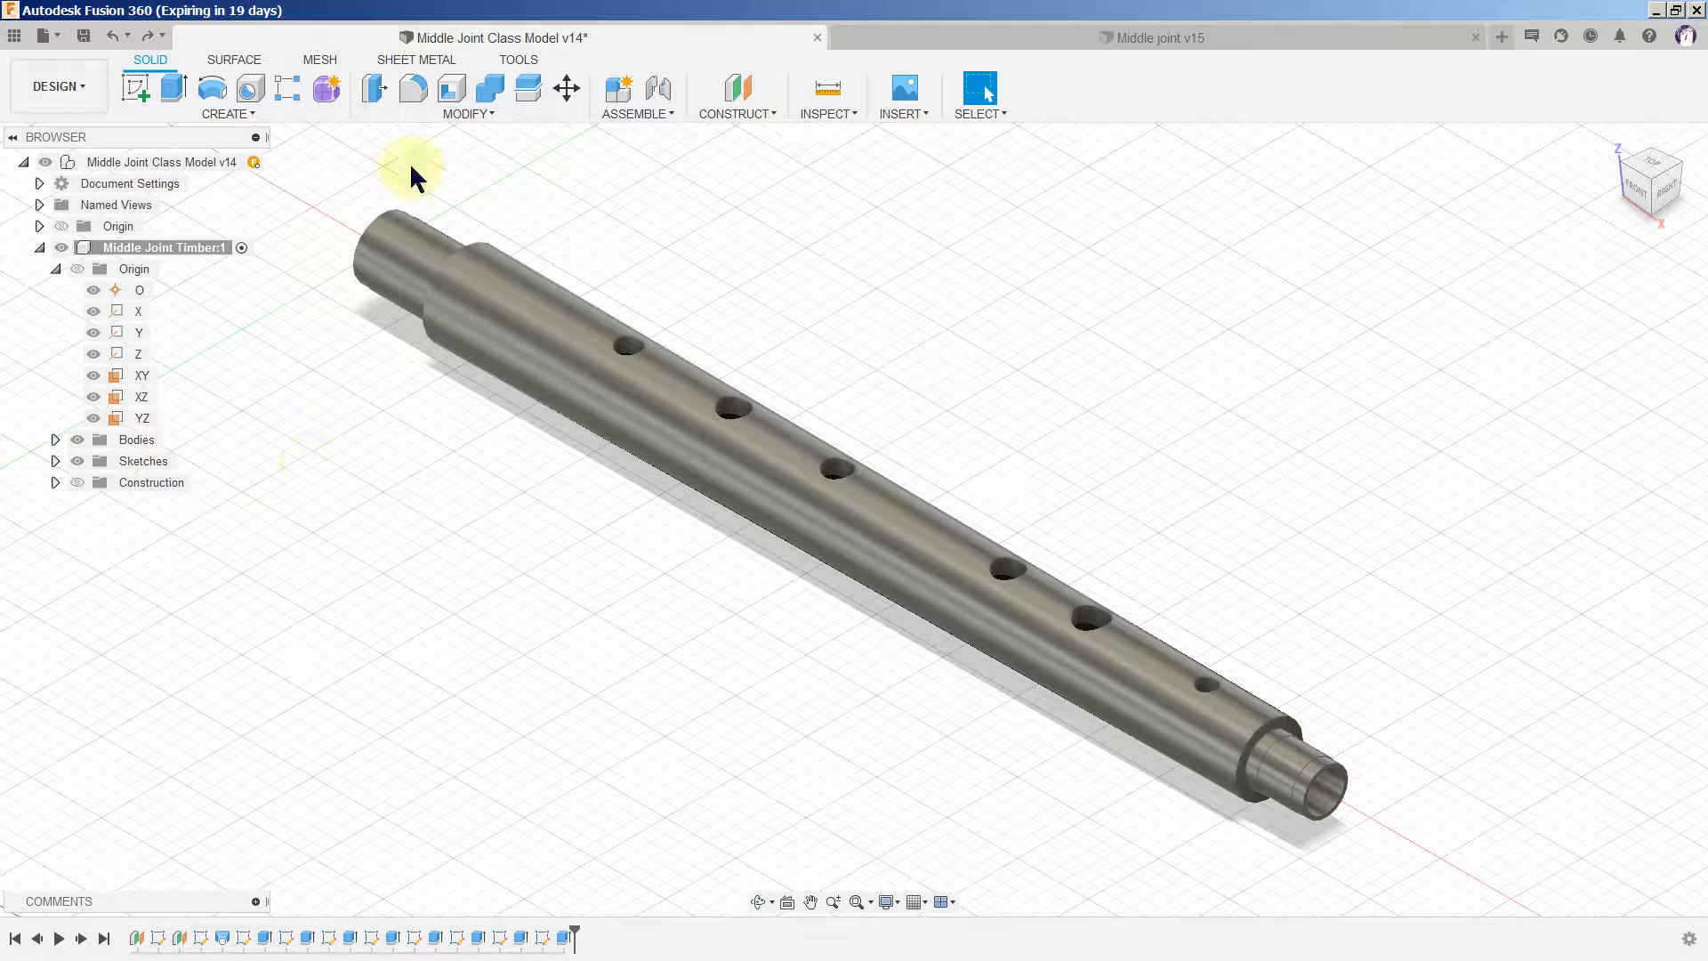
click(488, 114)
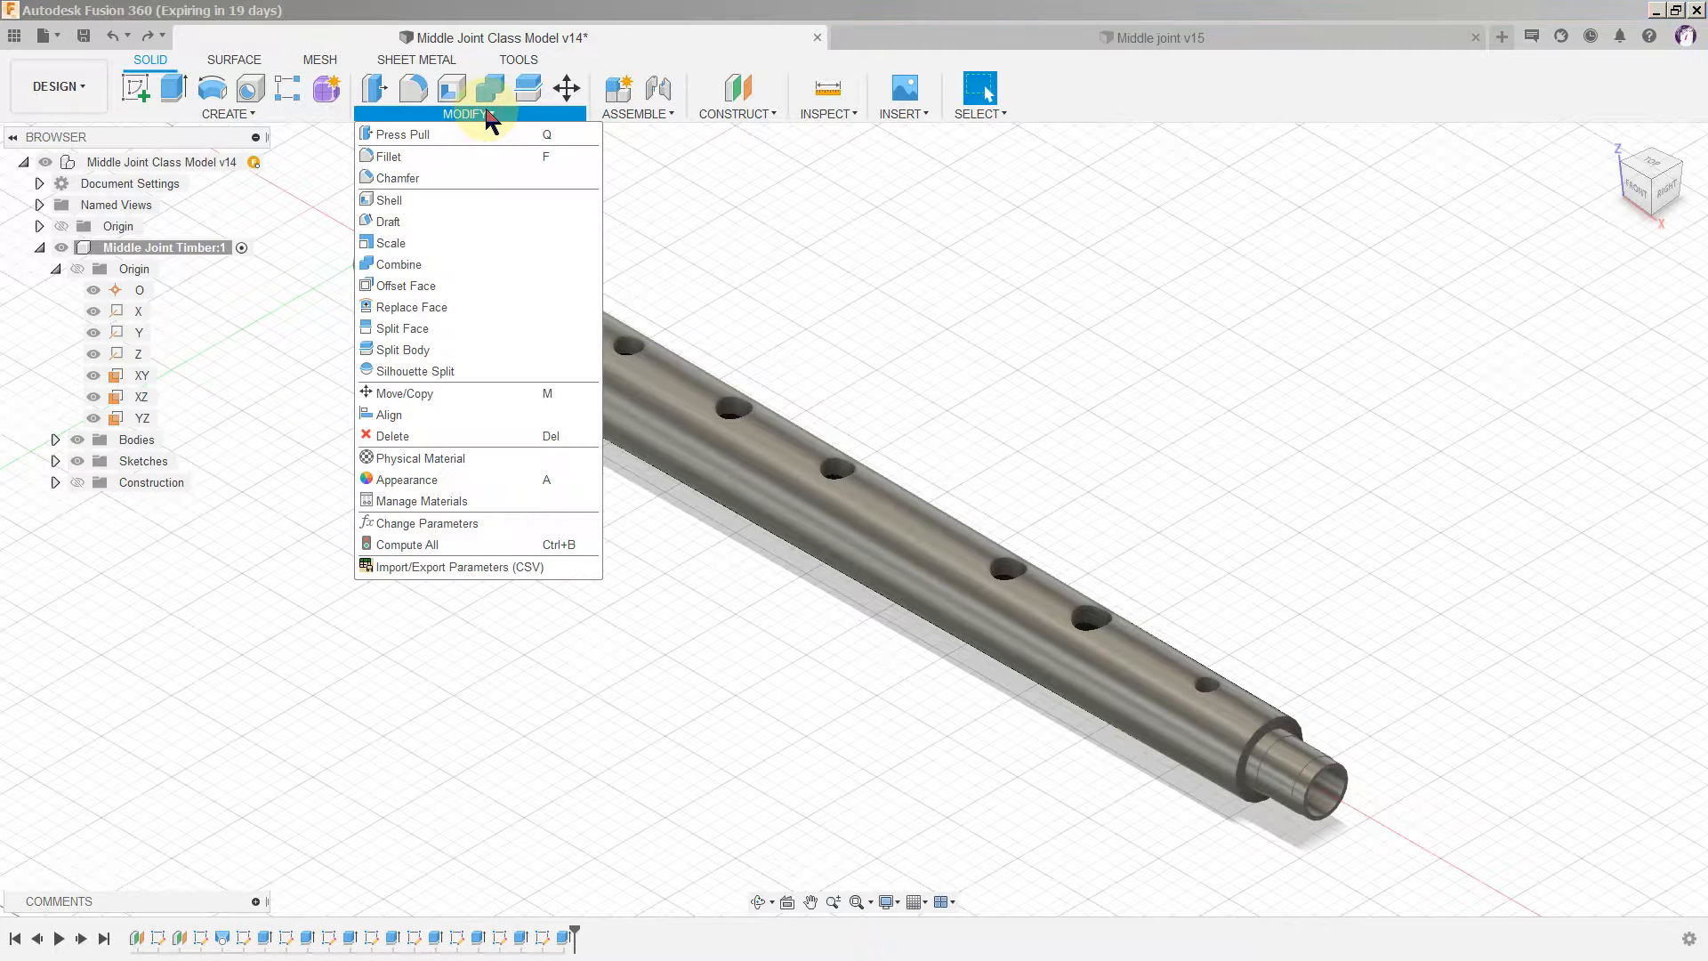
click(494, 516)
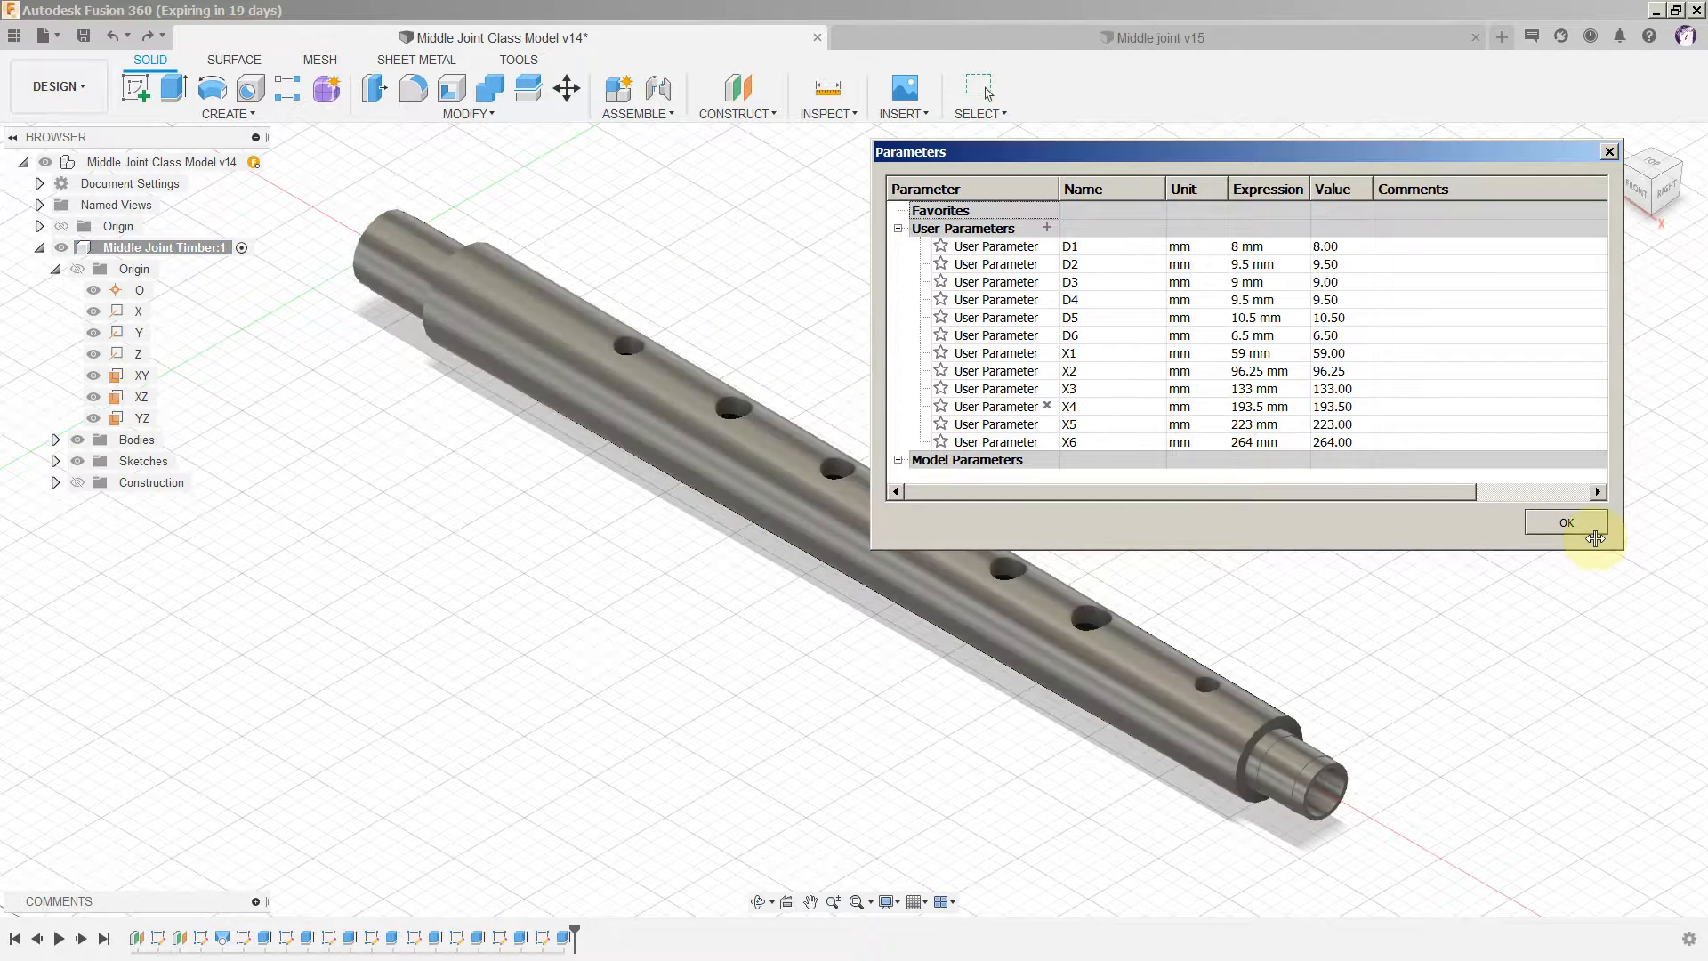
click(1587, 525)
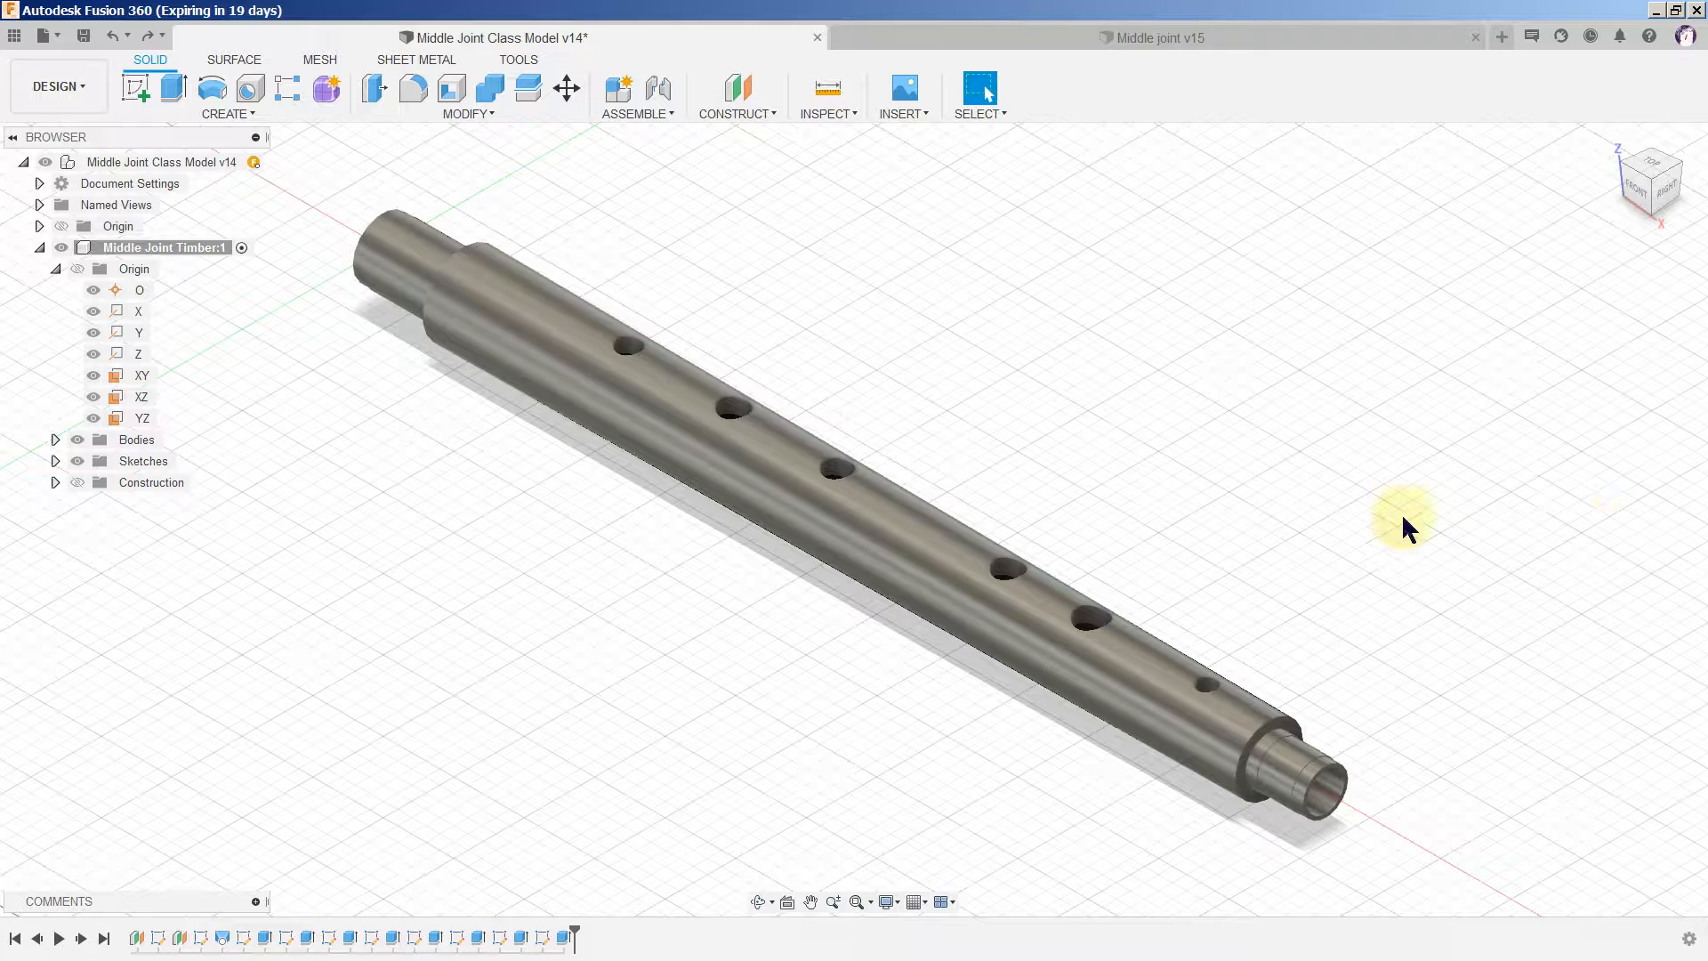